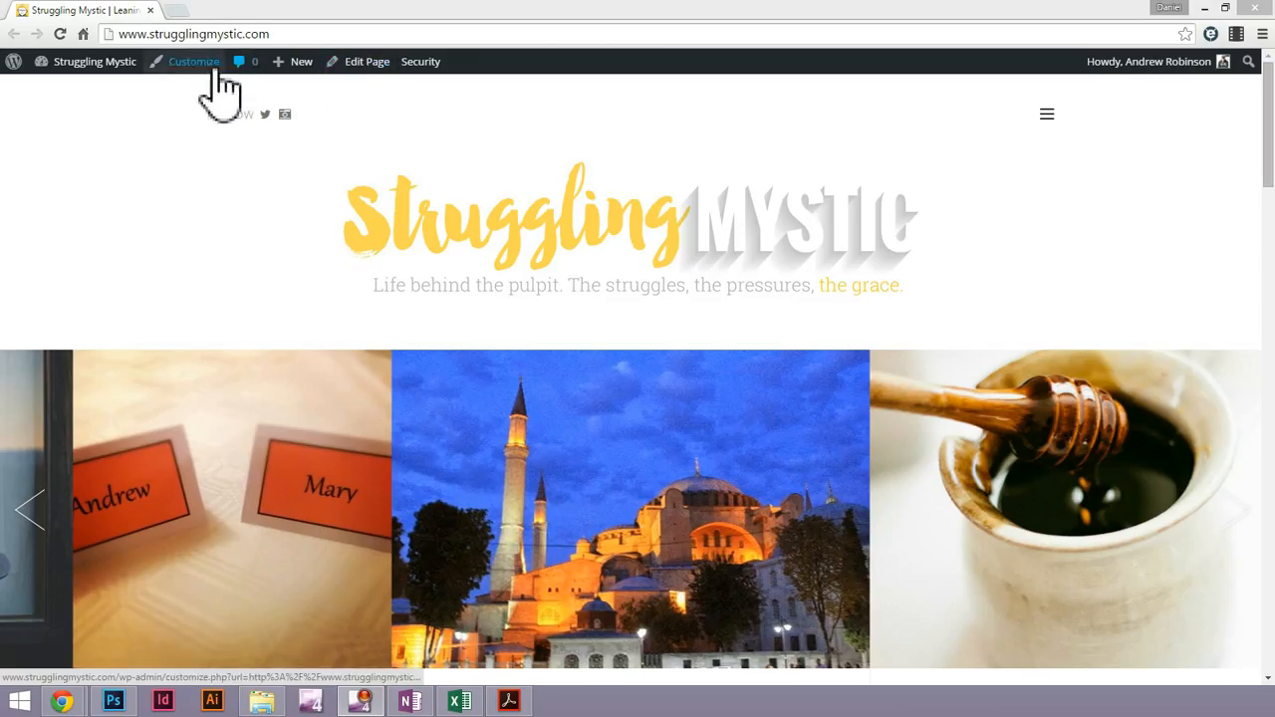
Look through the blog's home page, including its category images, recent posts and sidebar
{"action": "mouse_move", "coordinate": [302, 72]}
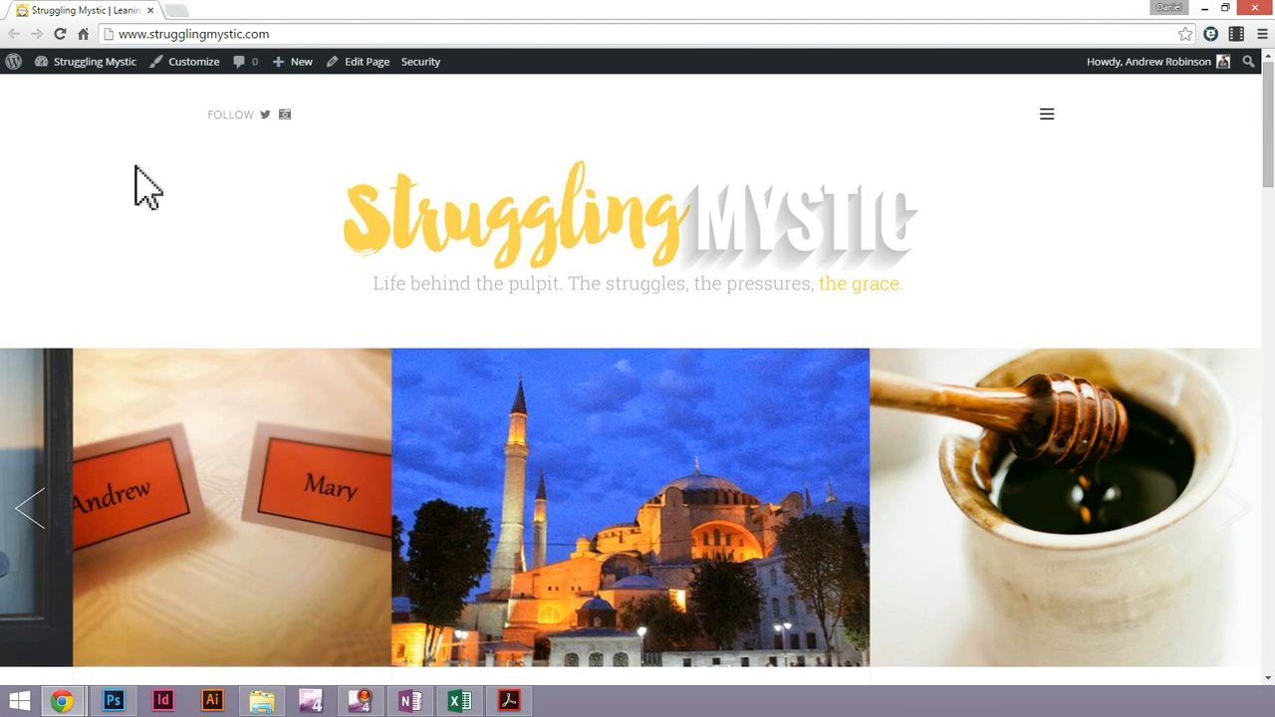
{"action": "scroll", "coordinate": [379, 312], "scroll_direction": "down", "scroll_amount": 3}
{"action": "scroll", "coordinate": [382, 313], "scroll_direction": "down", "scroll_amount": 5}
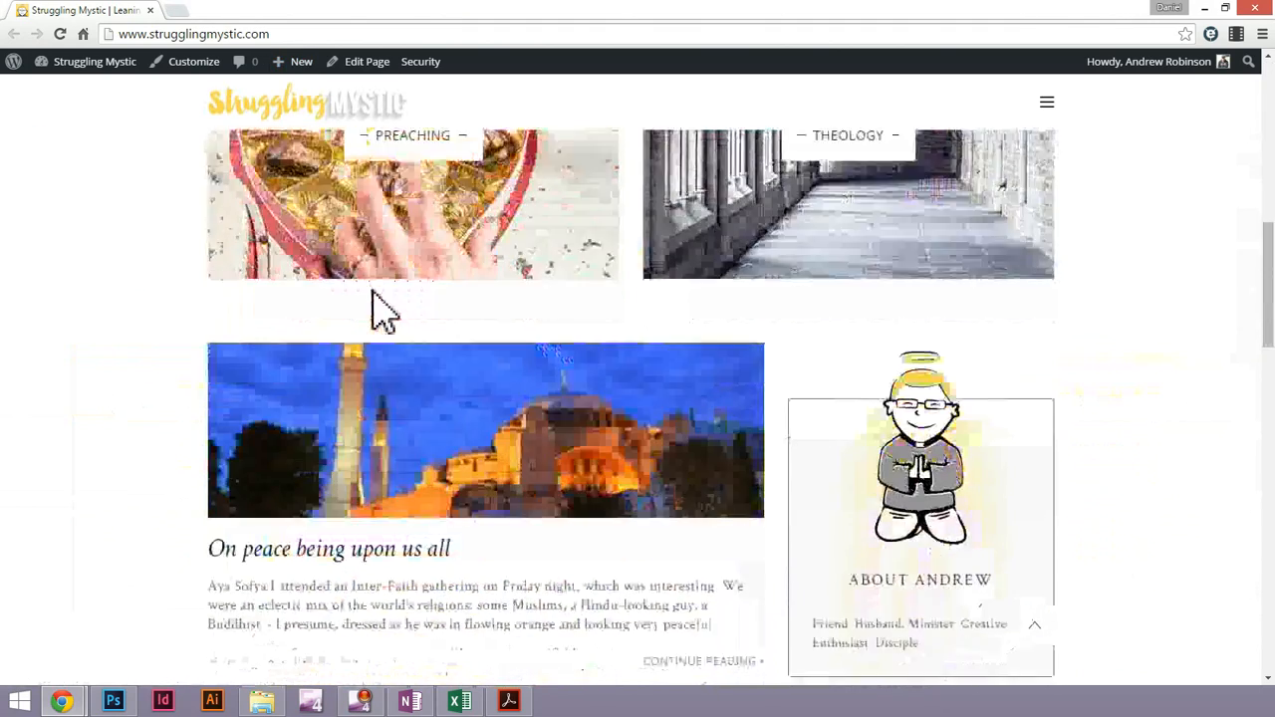
{"action": "scroll", "coordinate": [382, 313], "scroll_direction": "down", "scroll_amount": 5}
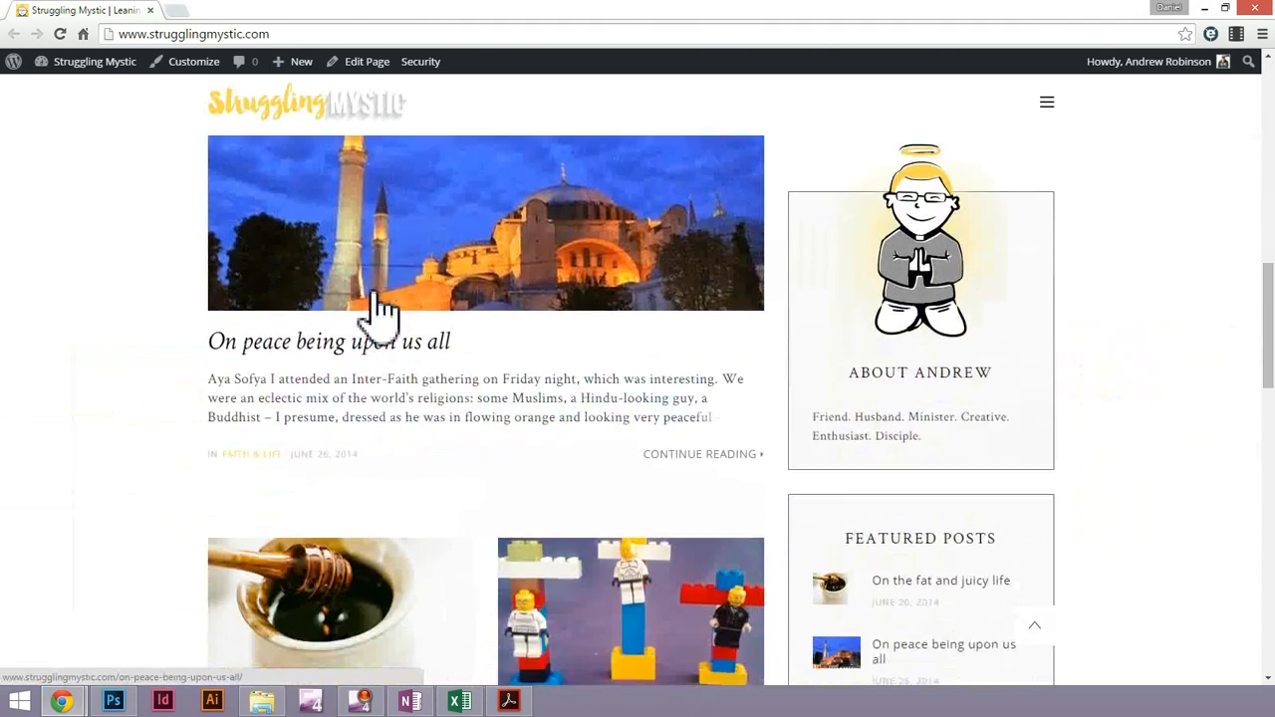
{"action": "scroll", "coordinate": [478, 389], "scroll_direction": "down", "scroll_amount": 3}
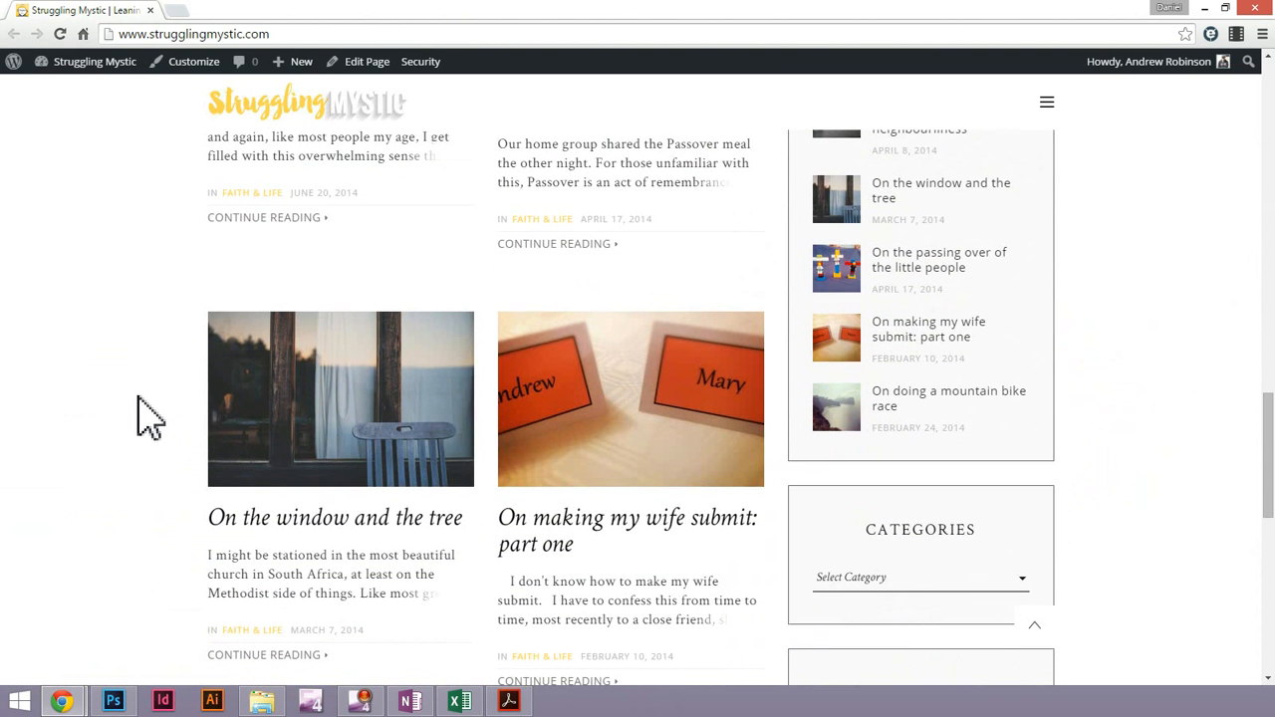
{"action": "scroll", "coordinate": [129, 406], "scroll_direction": "up", "scroll_amount": 10}
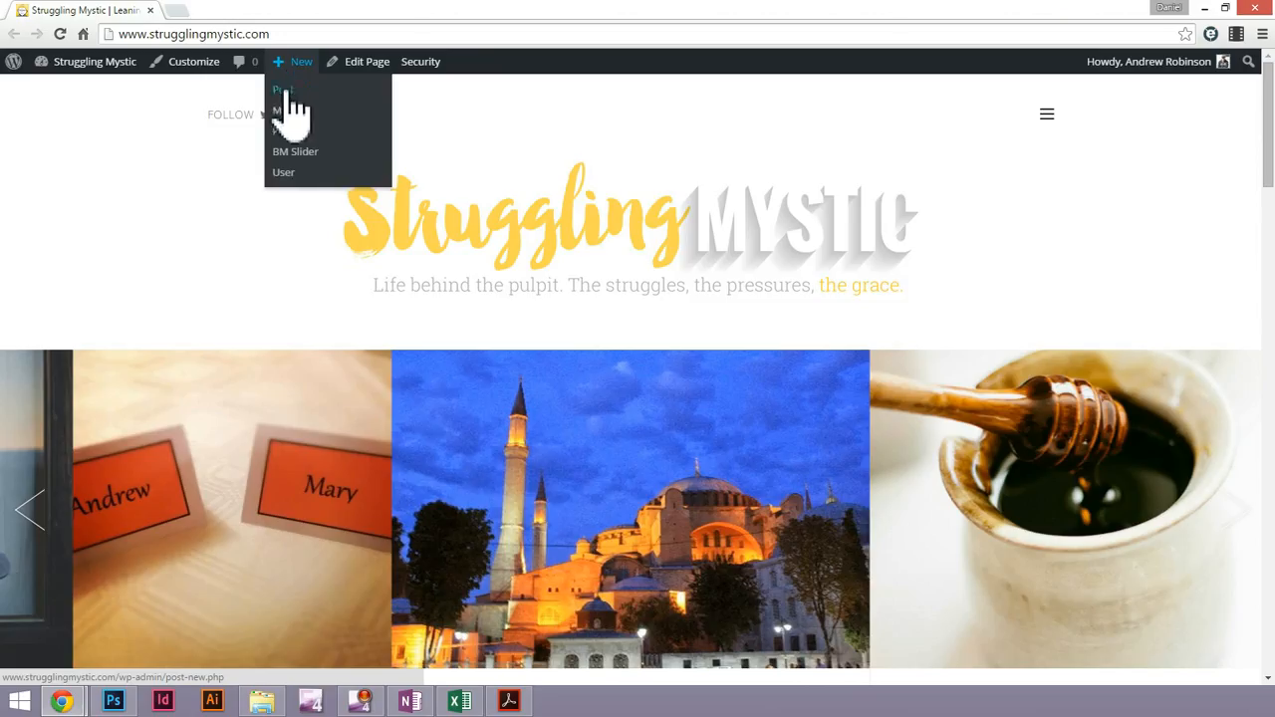
Open the site's WordPress dashboard in a separate browser tab and switch to it
{"action": "mouse_move", "coordinate": [13, 71]}
{"action": "mouse_move", "coordinate": [91, 65]}
{"action": "right_click", "coordinate": [60, 91]}
{"action": "left_click", "coordinate": [136, 104]}
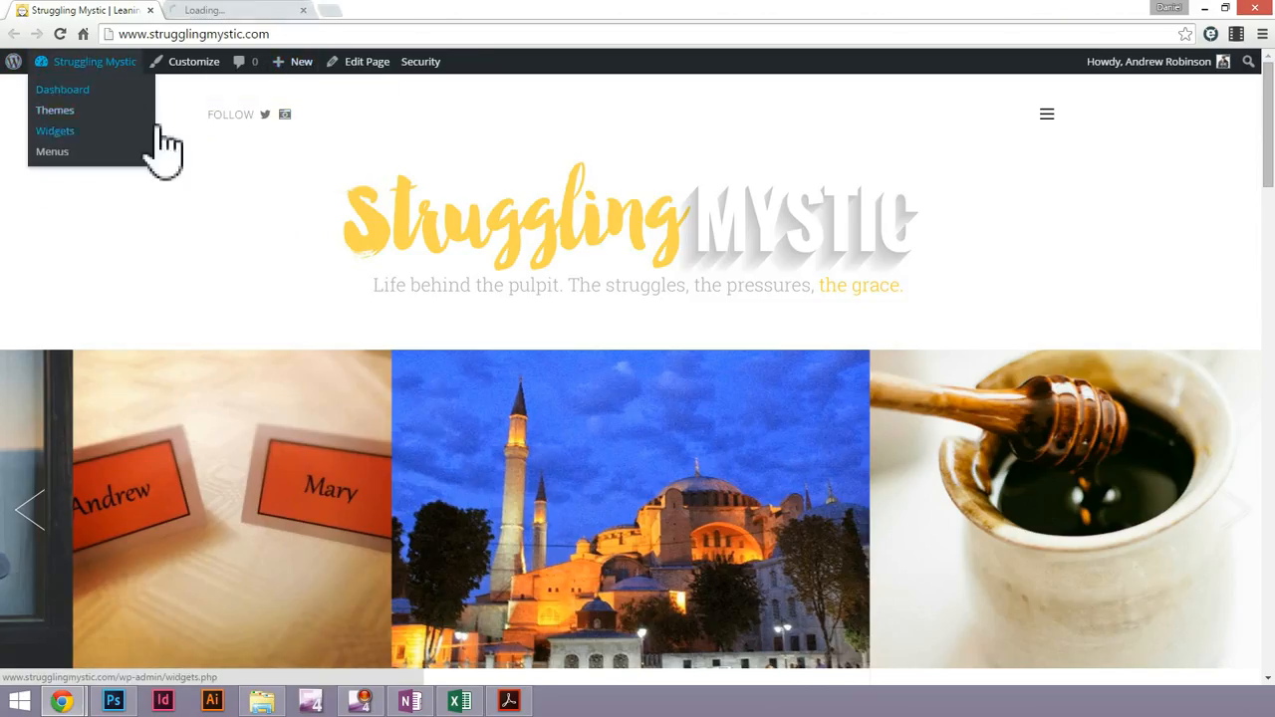
{"action": "left_click", "coordinate": [198, 11]}
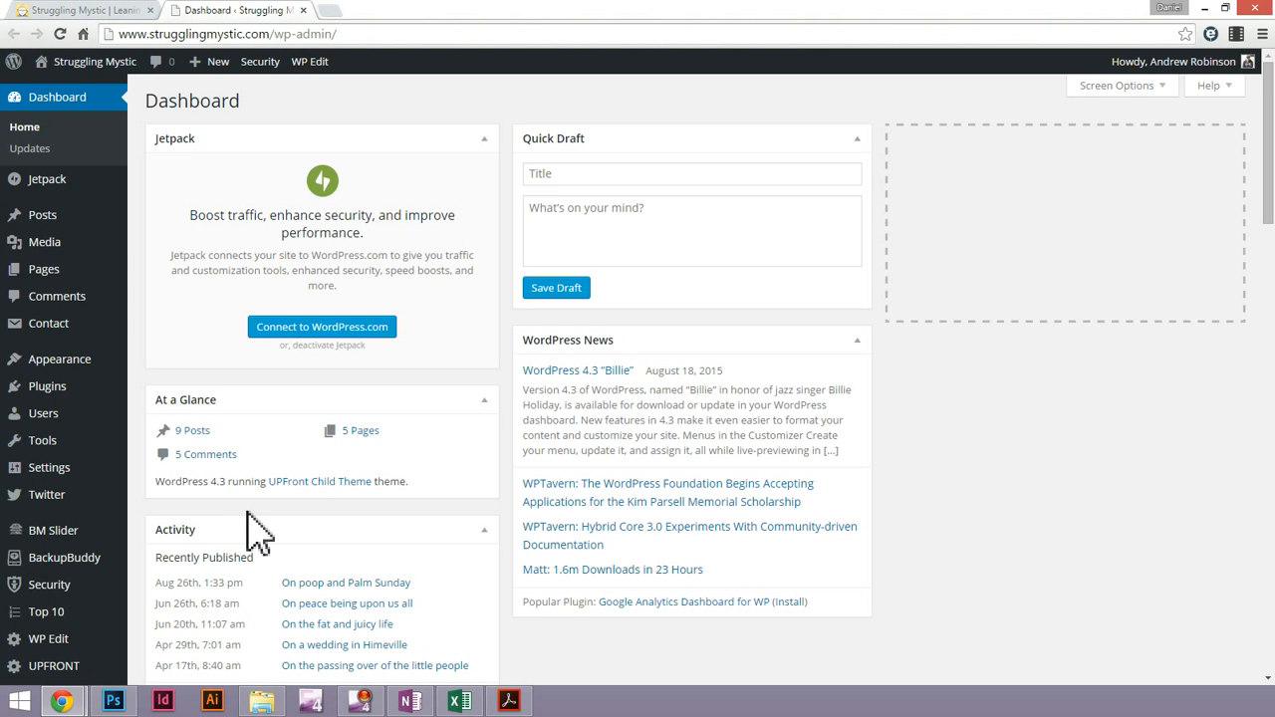
Create a new post titled "How to create a post on your WordPress website or Blog."
{"action": "mouse_move", "coordinate": [55, 221]}
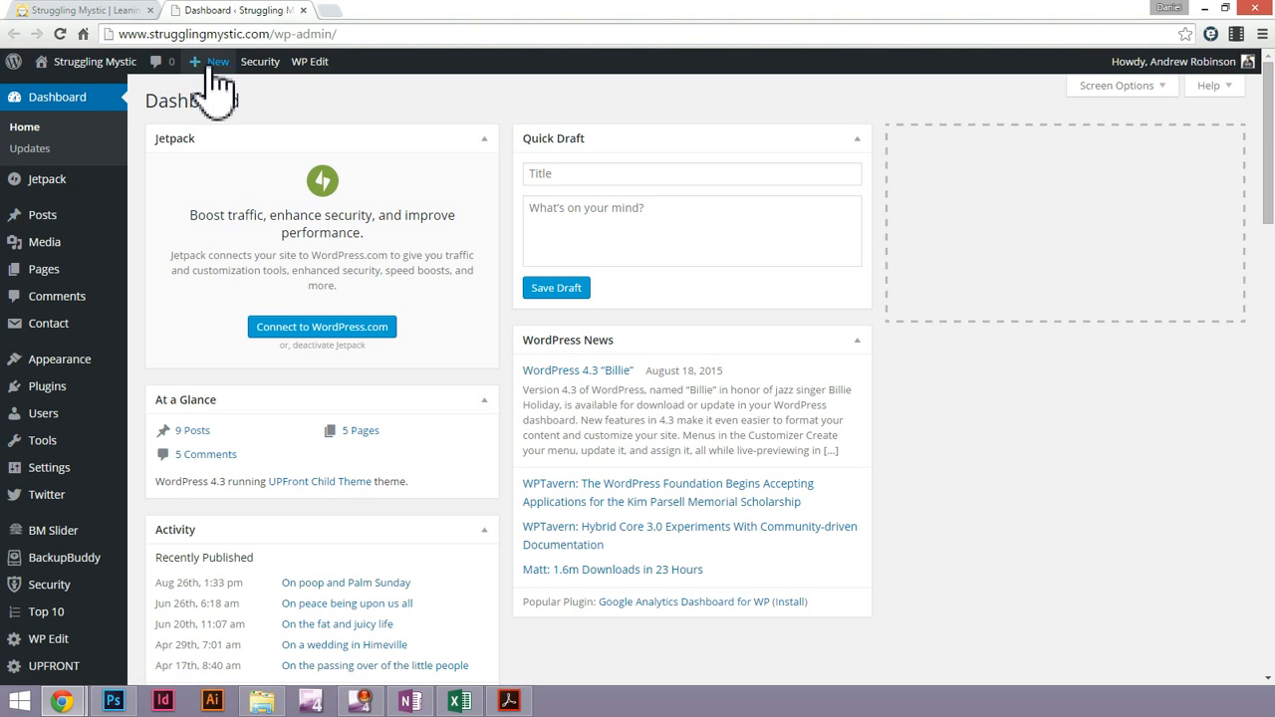
{"action": "mouse_move", "coordinate": [207, 62]}
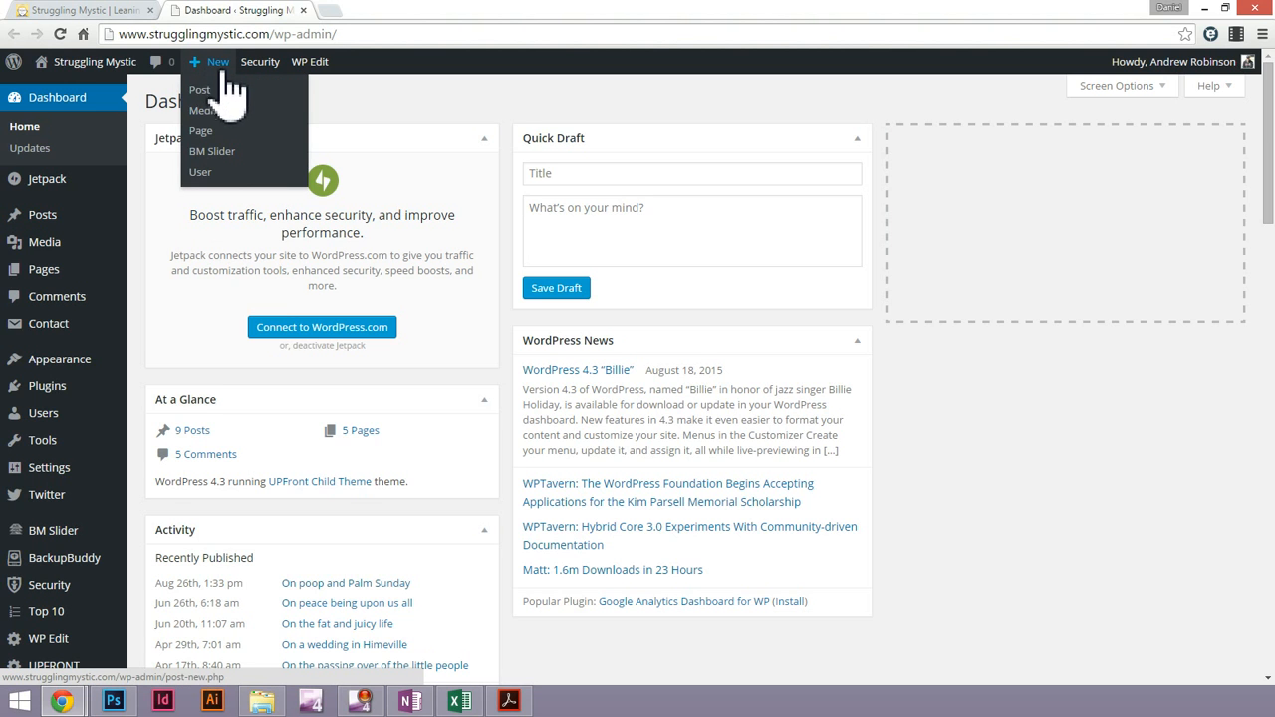
{"action": "left_click", "coordinate": [203, 89]}
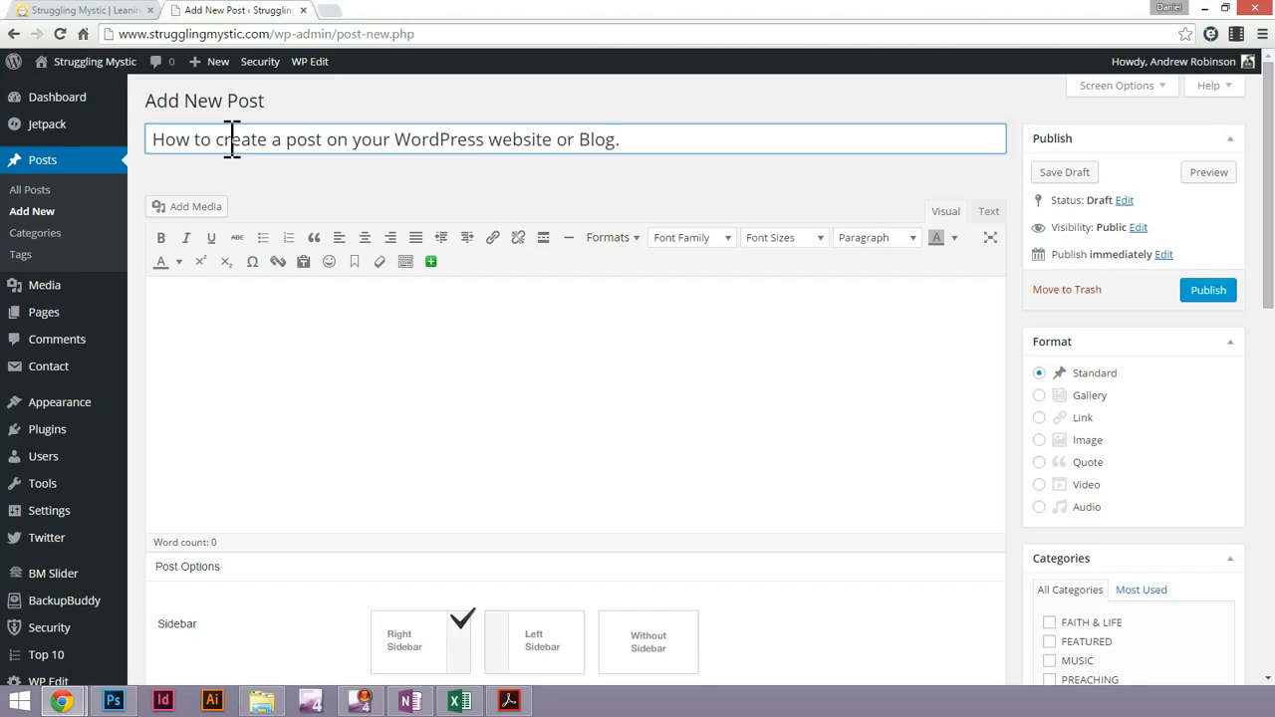
{"action": "key", "text": "ctrl+a"}
{"action": "left_click", "coordinate": [358, 332]}
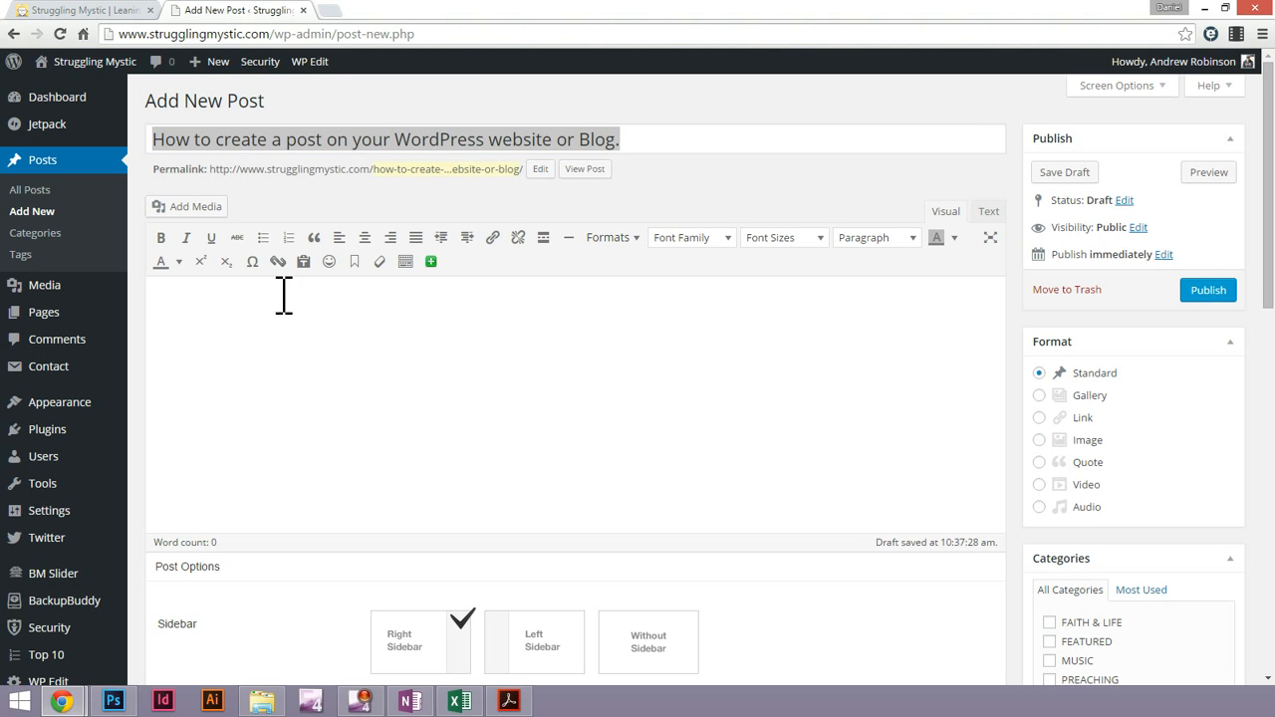
{"action": "left_click", "coordinate": [462, 146]}
{"action": "left_click", "coordinate": [462, 147]}
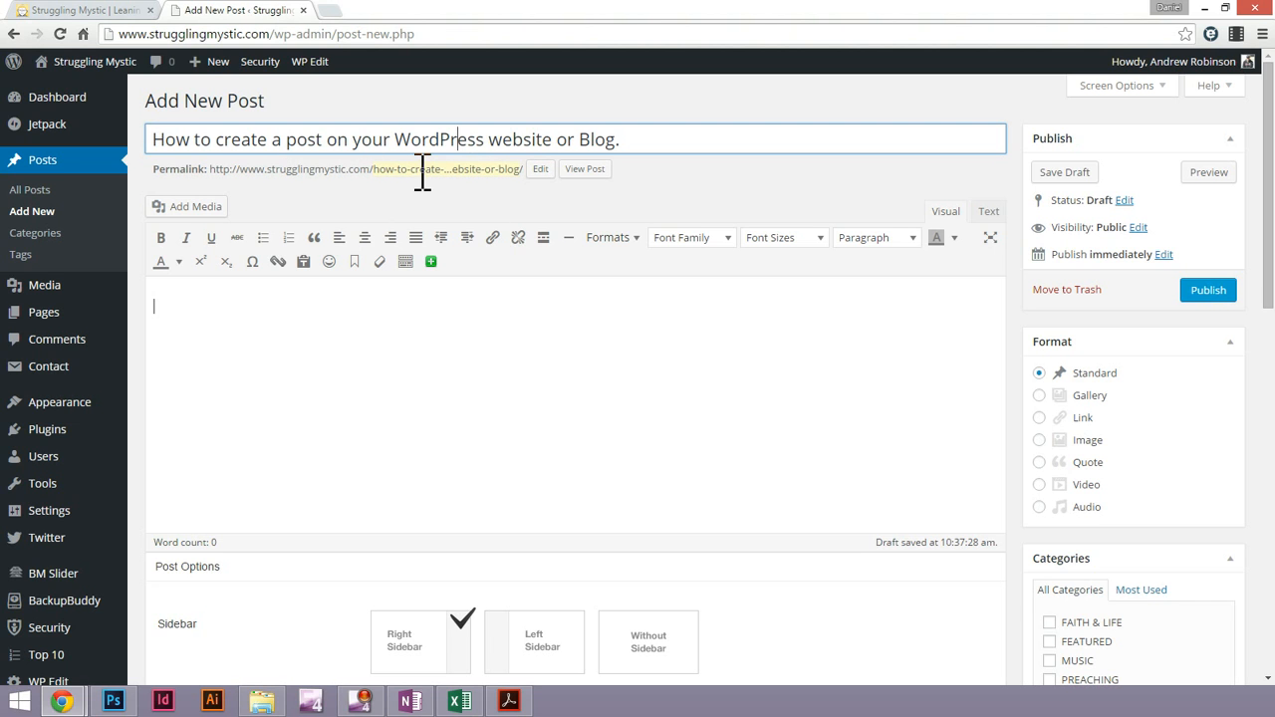
Shorten the post's permalink slug by removing "-or-blog" so it ends in "wordpress-website"
{"action": "left_click", "coordinate": [418, 169]}
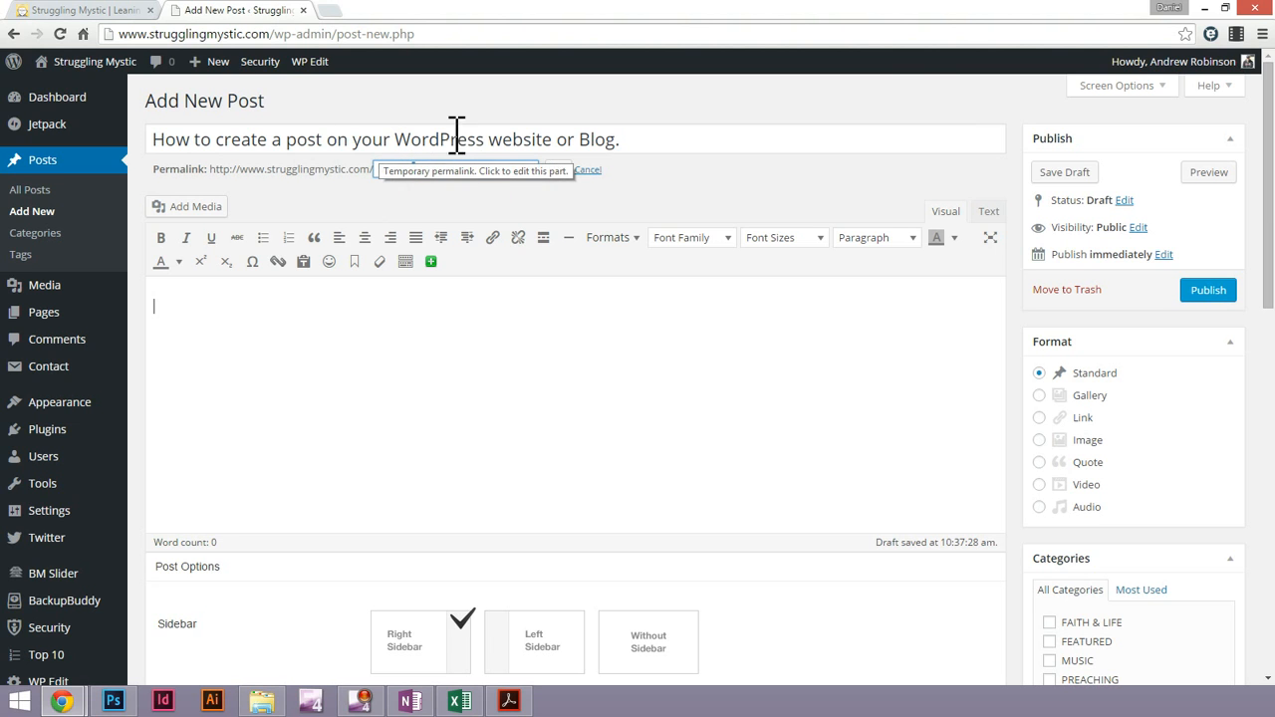
{"action": "triple_click", "coordinate": [442, 169]}
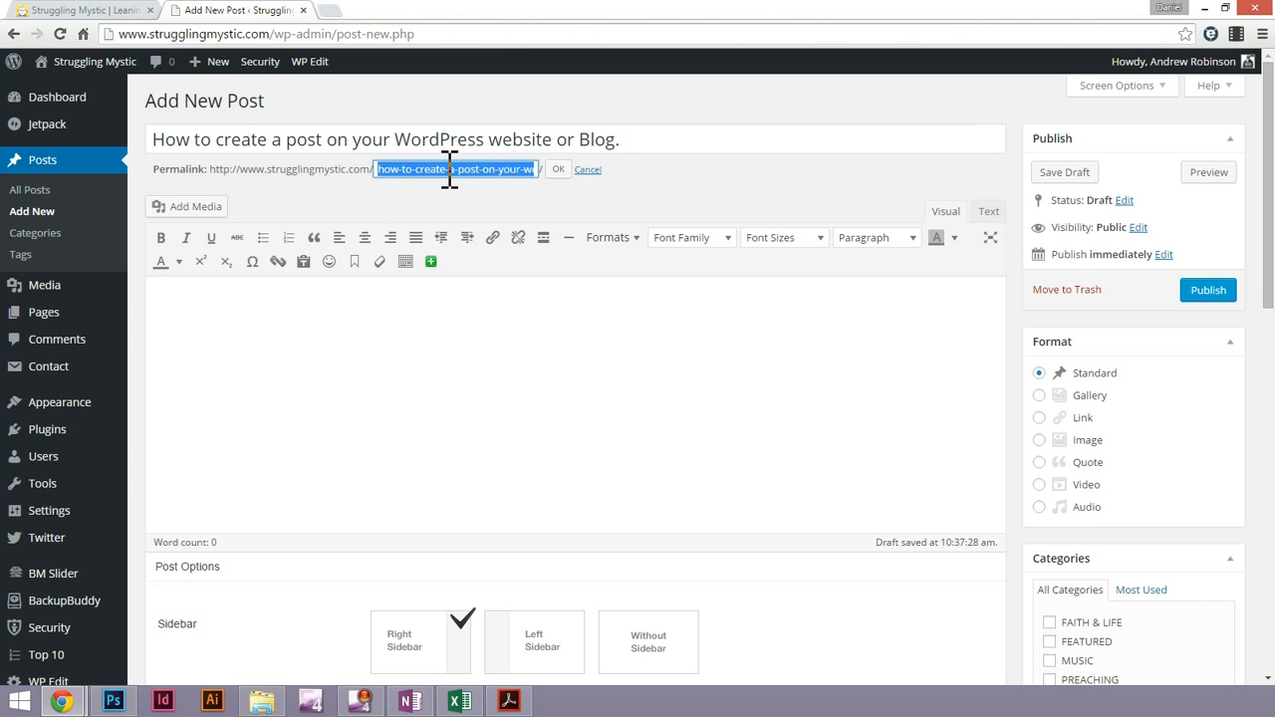
{"action": "left_click", "coordinate": [499, 169]}
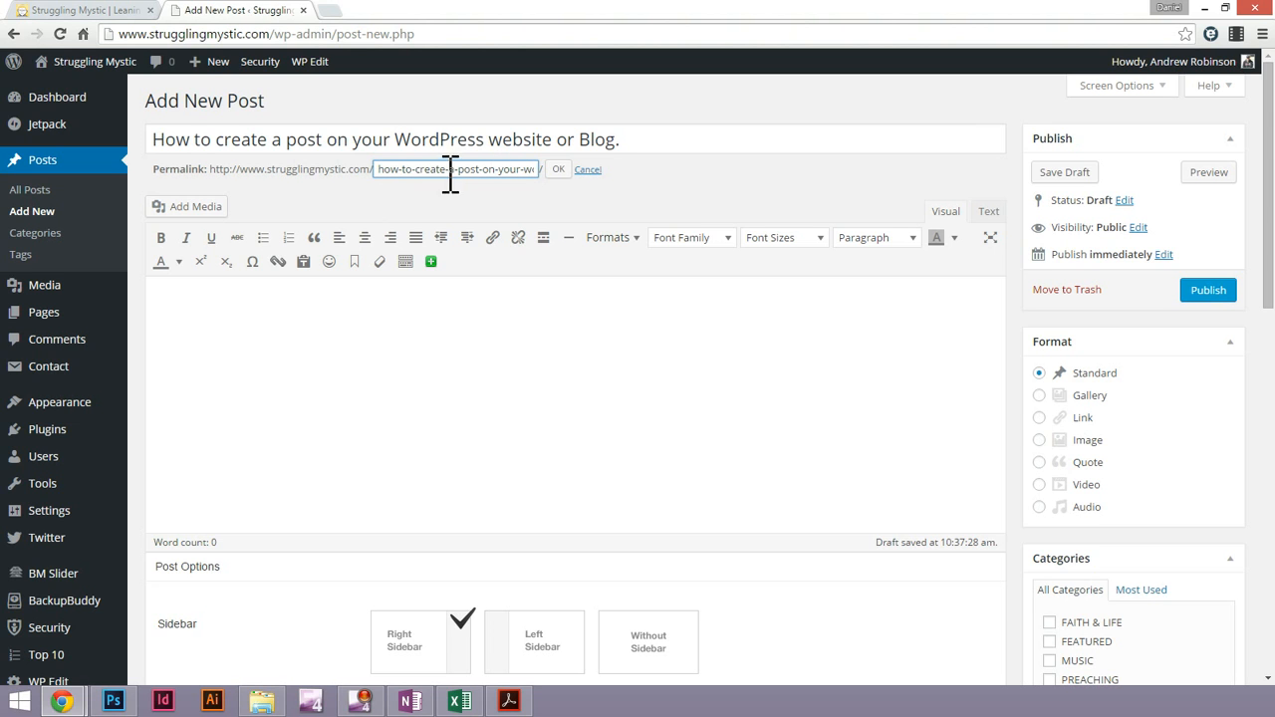
{"action": "left_click_drag", "start_coordinate": [428, 172], "coordinate": [583, 177]}
{"action": "left_click", "coordinate": [490, 171]}
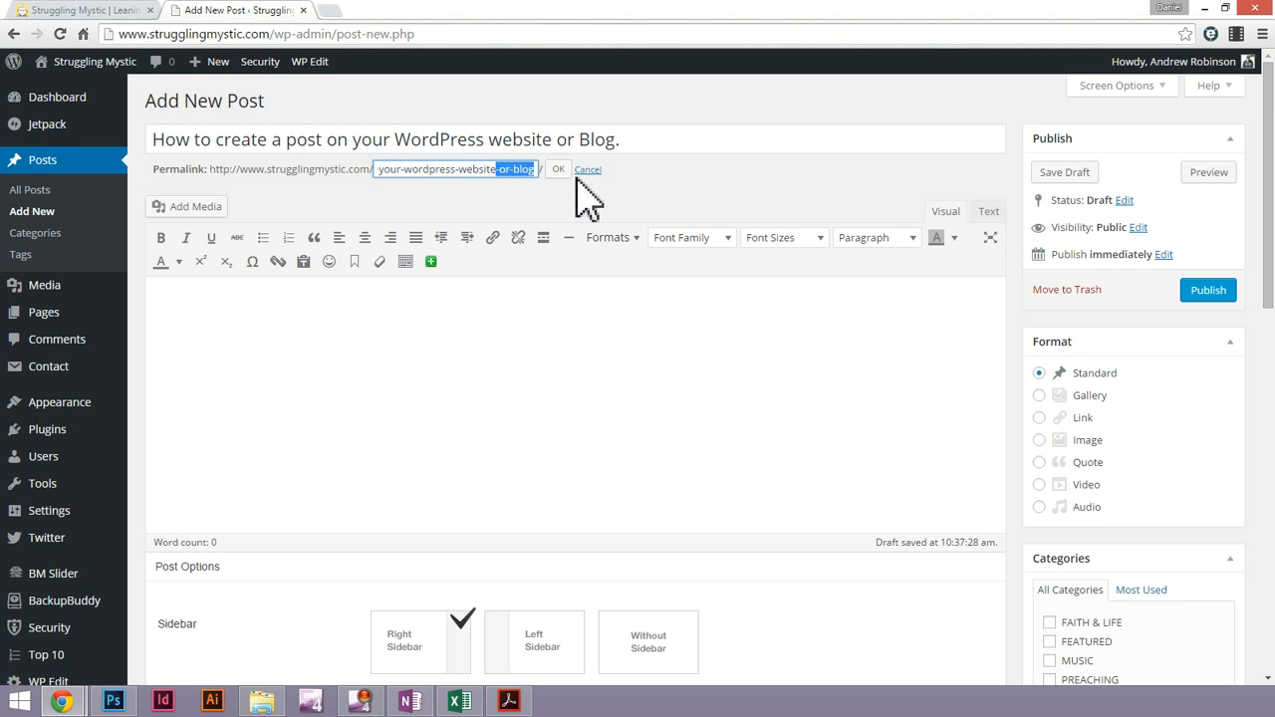
{"action": "key", "text": "BackSpace"}
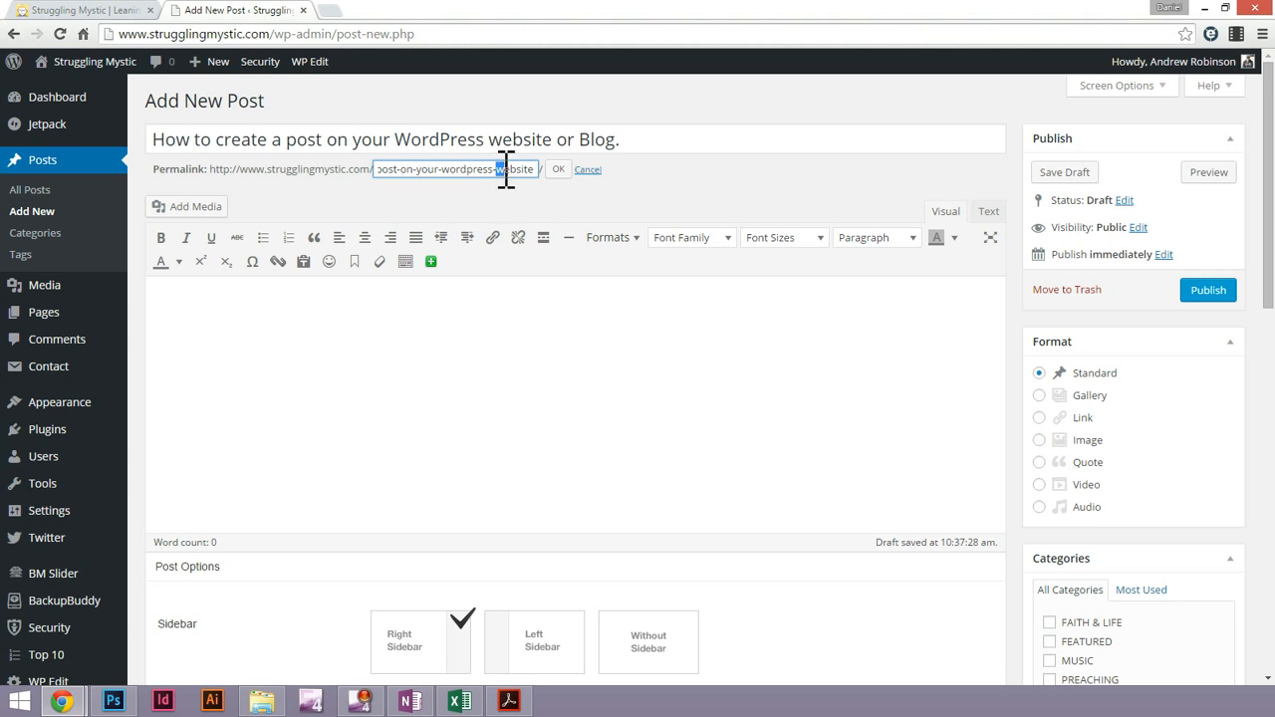
{"action": "left_click_drag", "start_coordinate": [454, 171], "coordinate": [349, 174]}
{"action": "left_click", "coordinate": [445, 170]}
{"action": "left_click", "coordinate": [558, 169]}
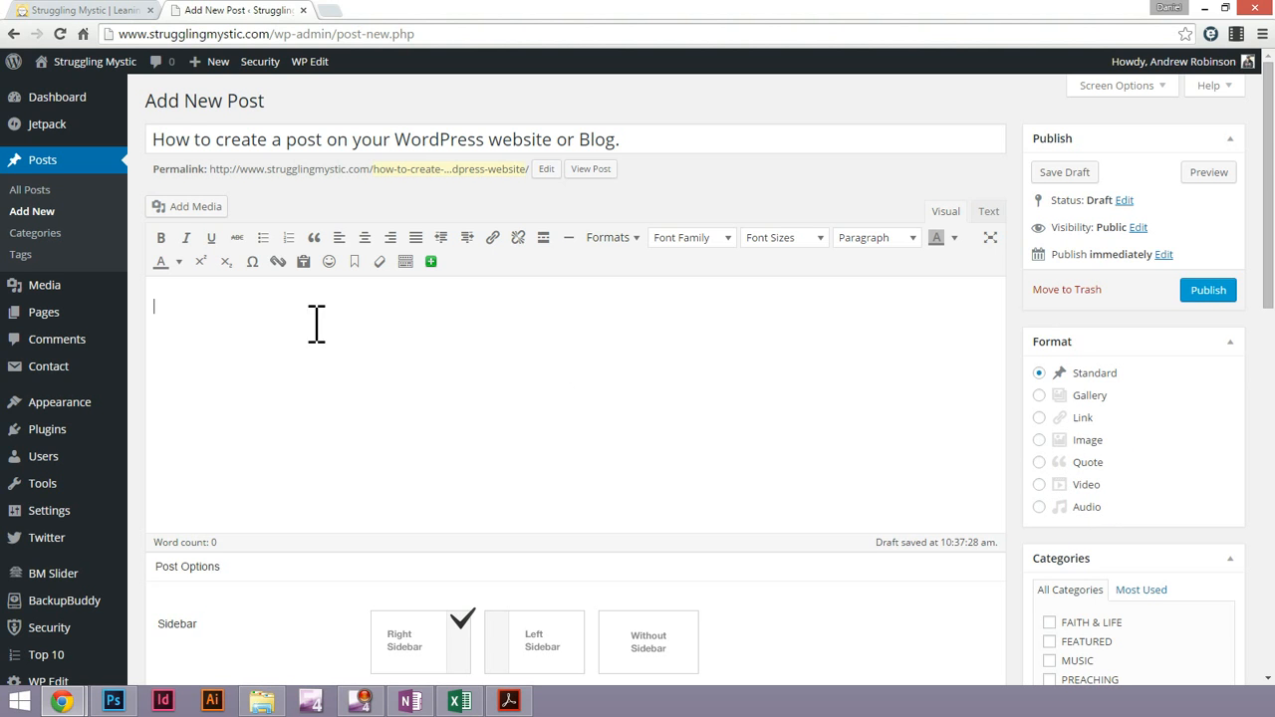
Upload the image 20150820_120350 from the Desktop through the post's Insert Media dialog
{"action": "left_click", "coordinate": [195, 208]}
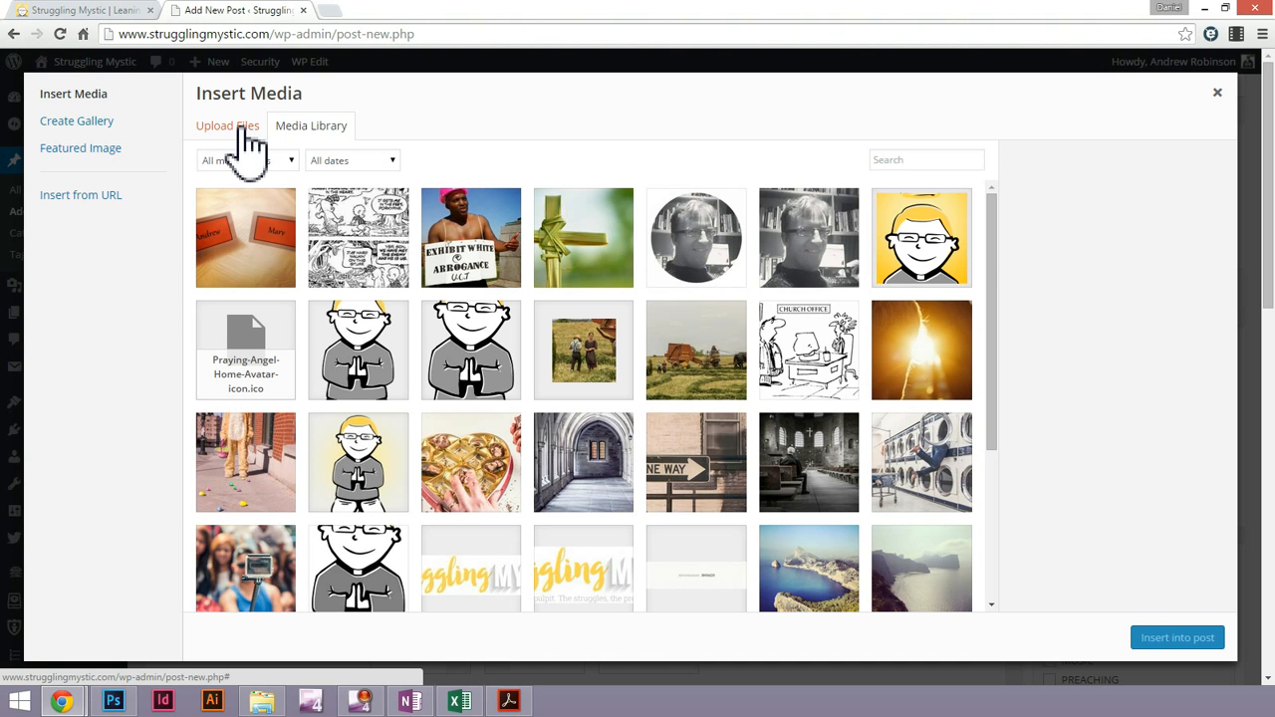
{"action": "left_click", "coordinate": [1217, 92]}
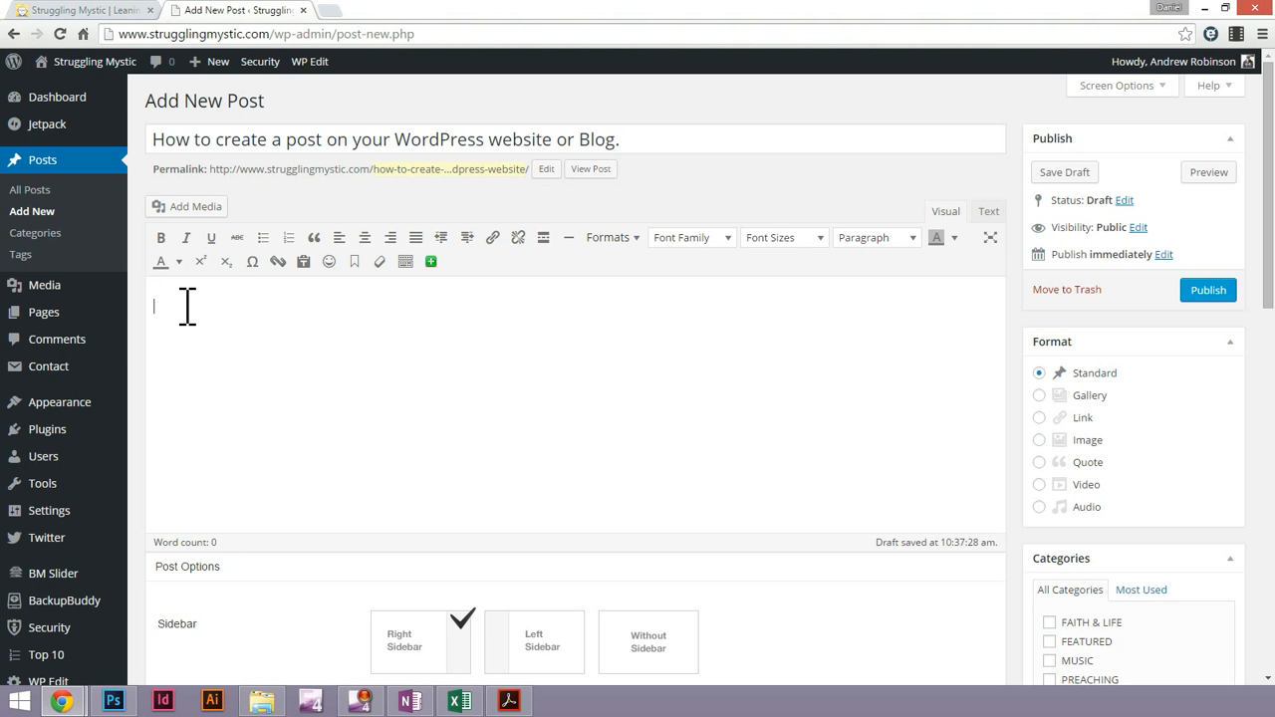
{"action": "left_click", "coordinate": [190, 207]}
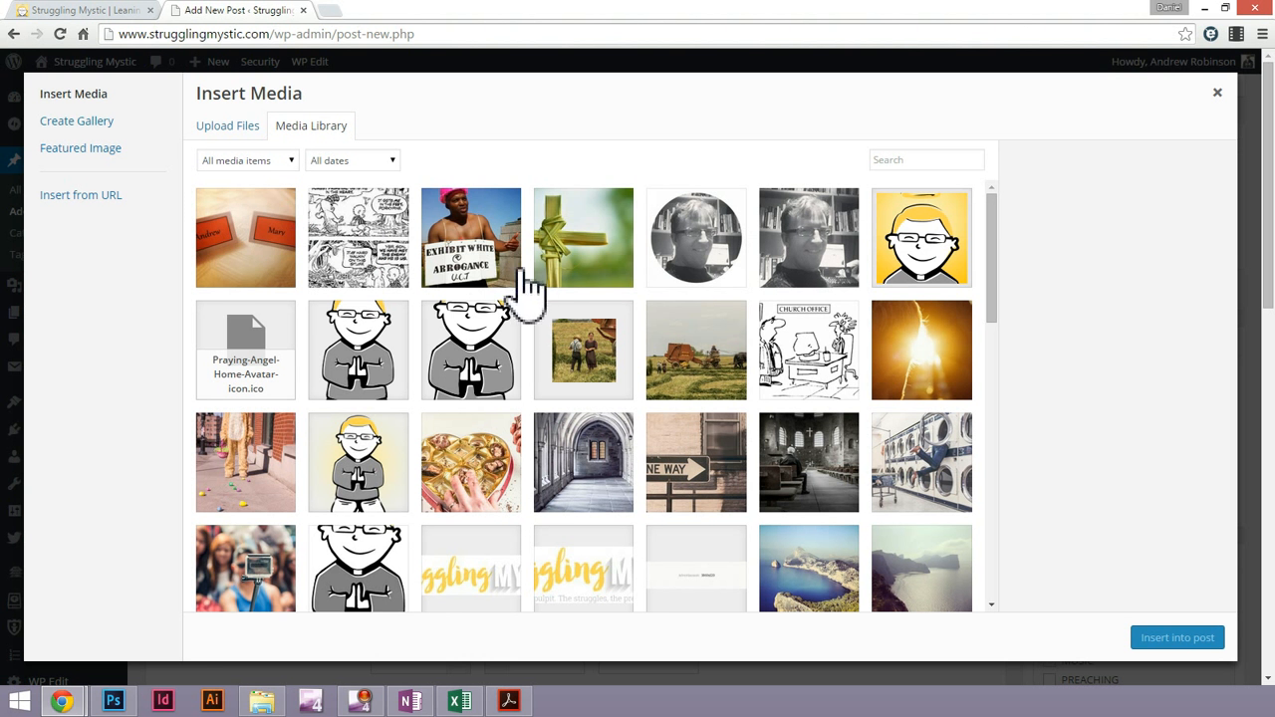
{"action": "scroll", "coordinate": [996, 264], "scroll_direction": "down", "scroll_amount": 1}
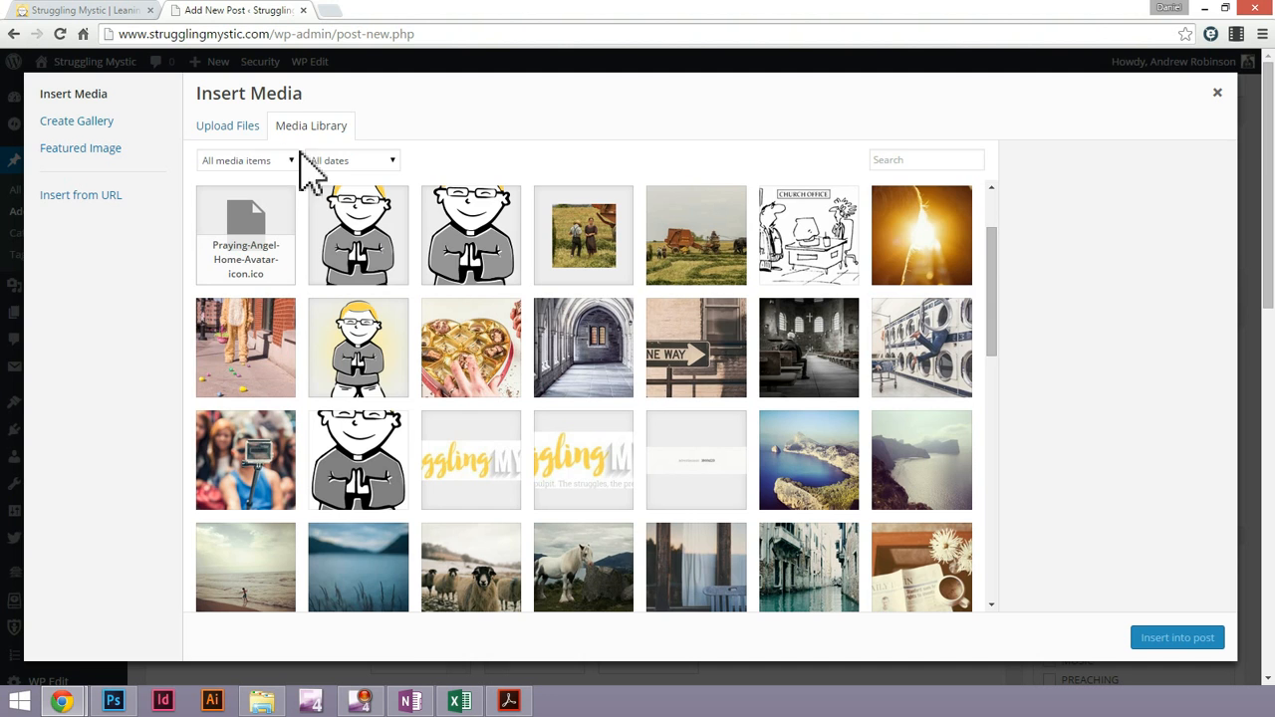
{"action": "left_click", "coordinate": [230, 132]}
{"action": "left_click", "coordinate": [700, 370]}
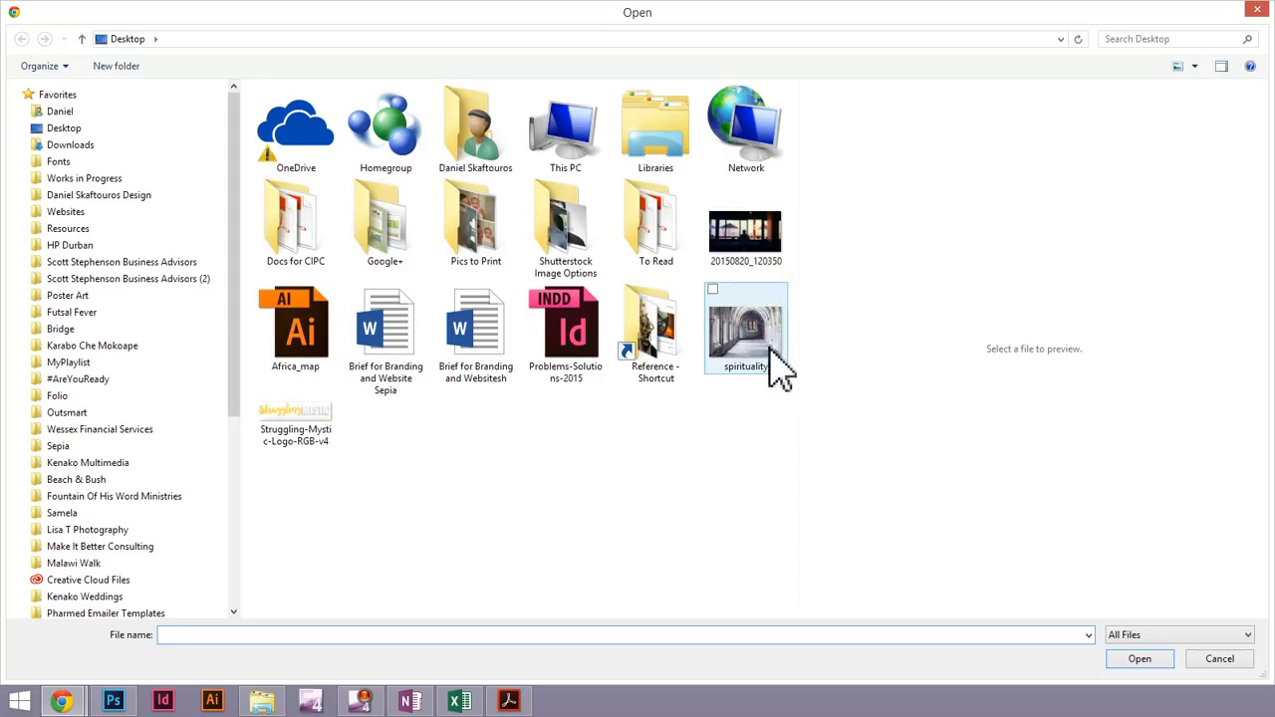
{"action": "left_click", "coordinate": [754, 255]}
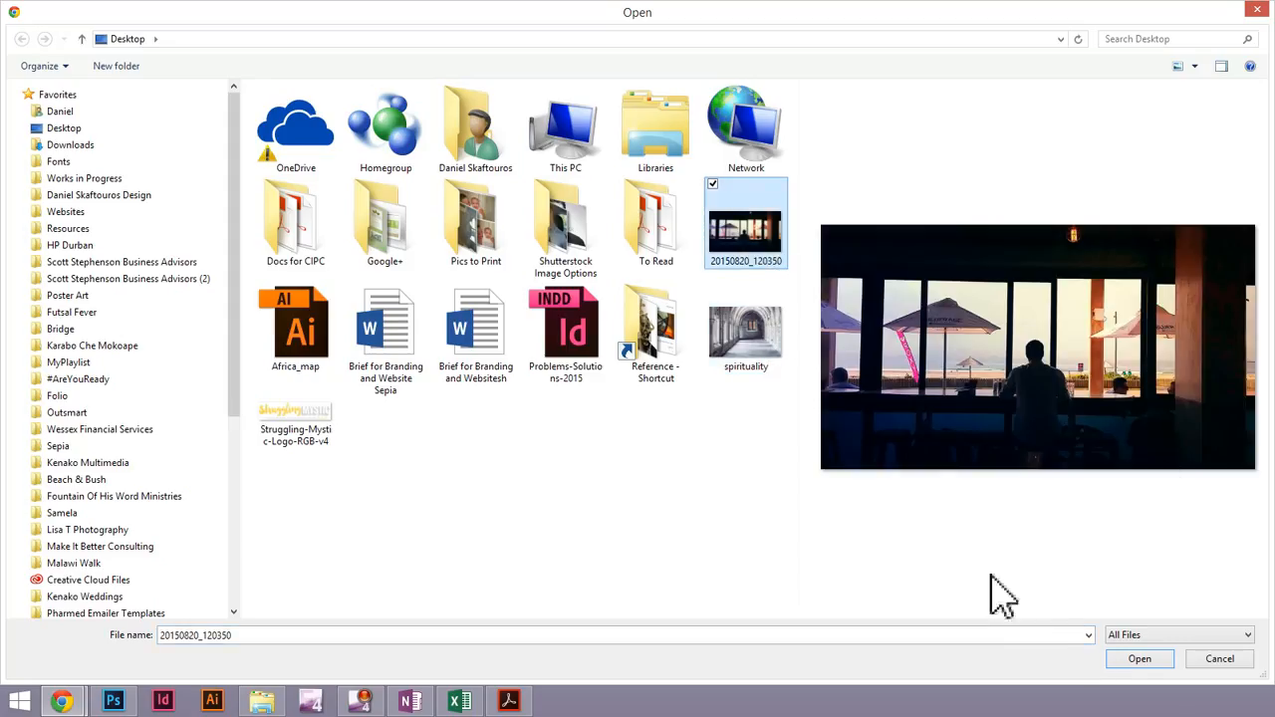
{"action": "left_click", "coordinate": [1124, 660]}
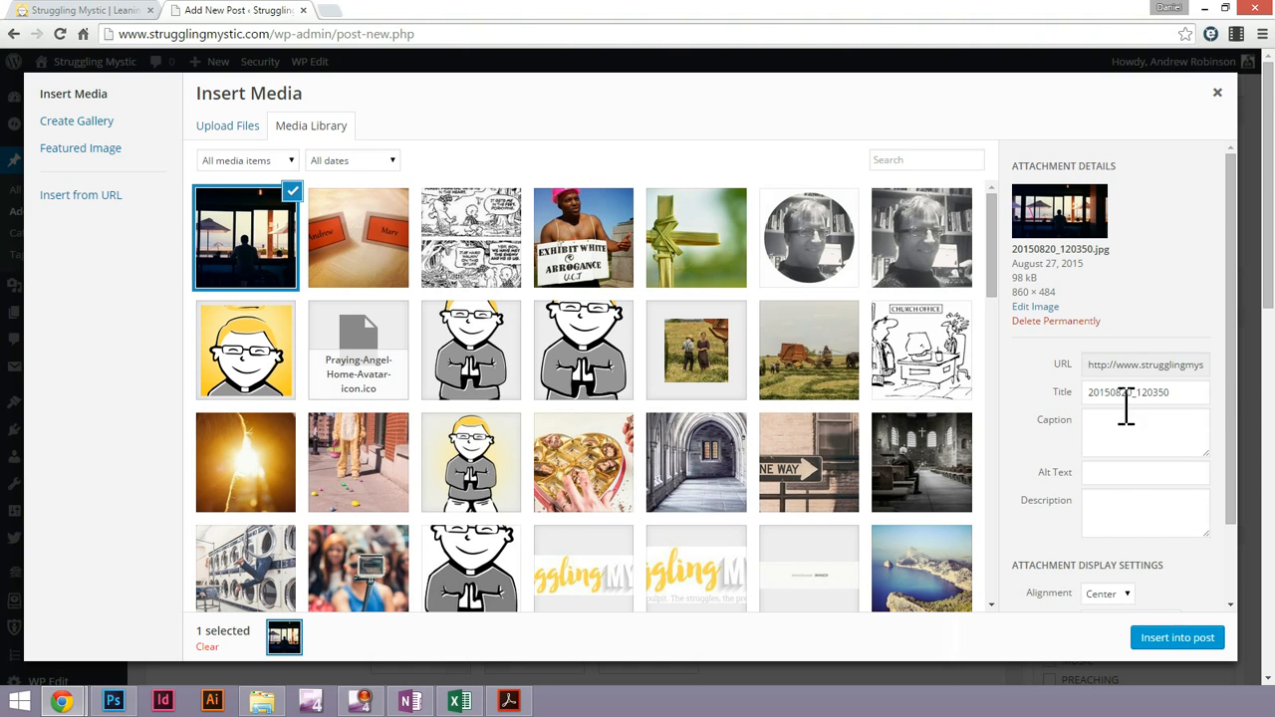
Set the uploaded image's title to "Creating a WordPress Blog Post at the Durban Beachfront"
{"action": "left_click_drag", "start_coordinate": [1233, 363], "coordinate": [1235, 443]}
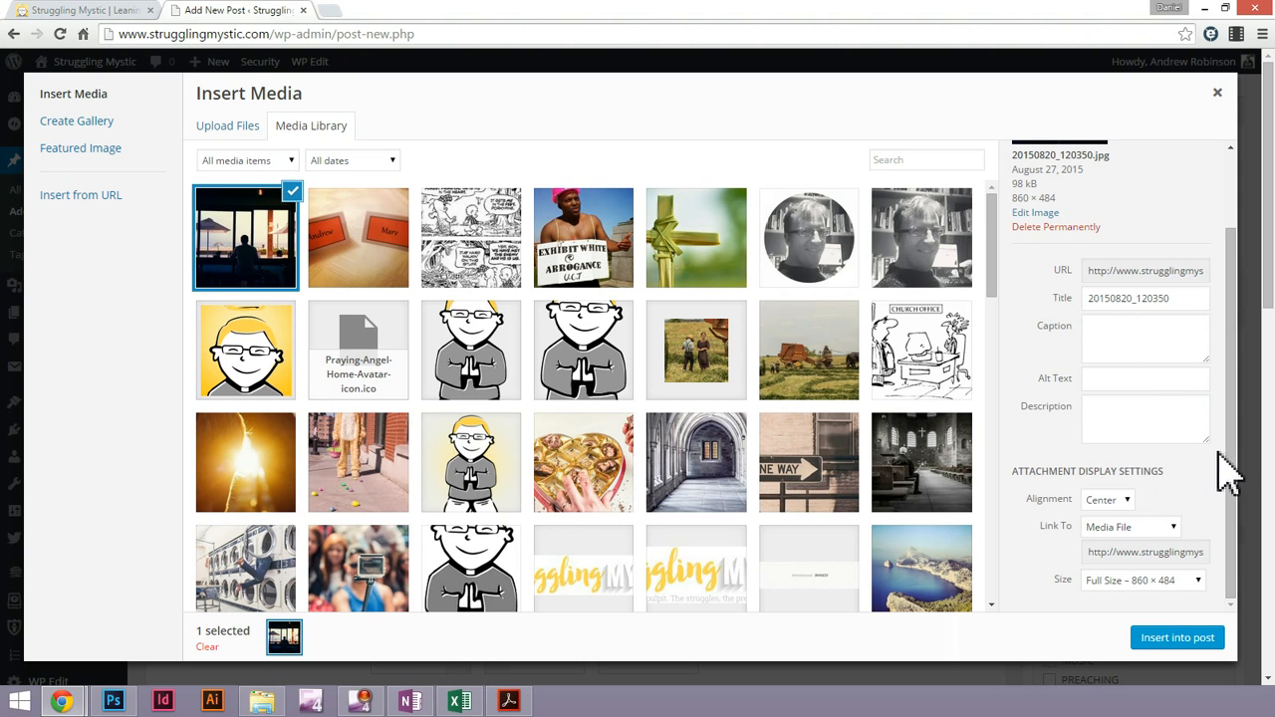
{"action": "left_click_drag", "start_coordinate": [1232, 455], "coordinate": [1154, 364]}
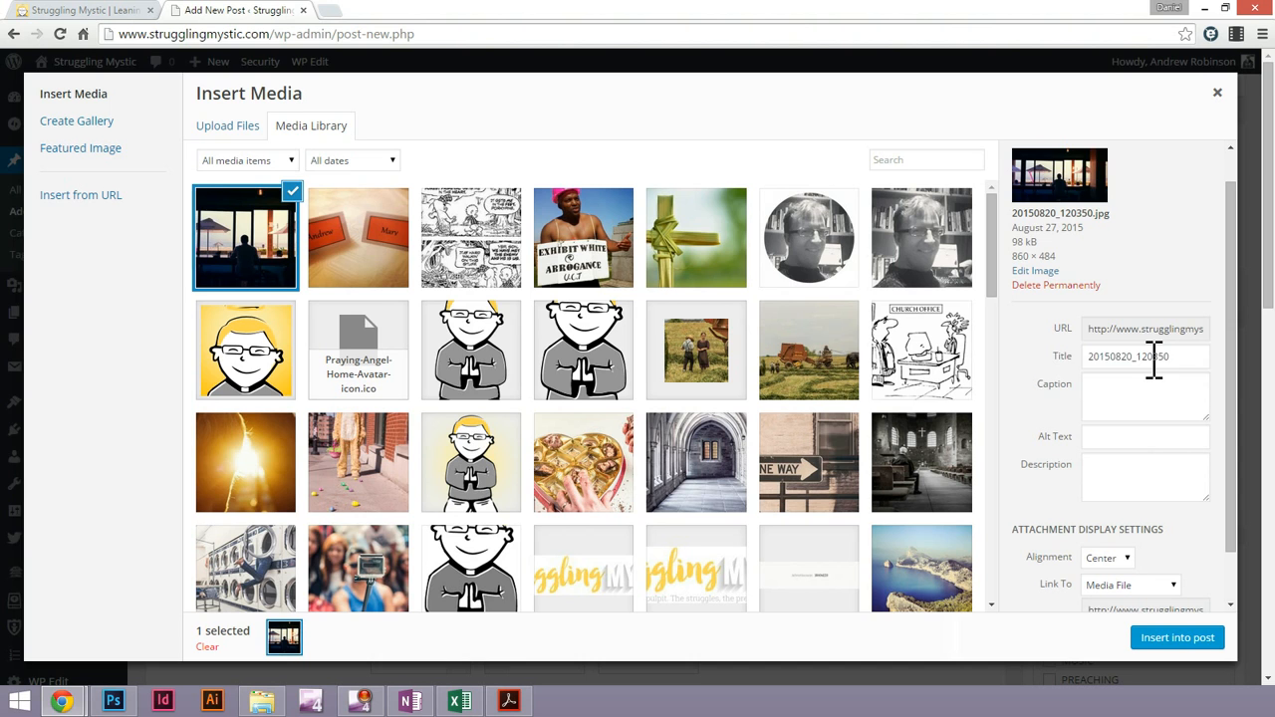
{"action": "double_click", "coordinate": [1154, 359]}
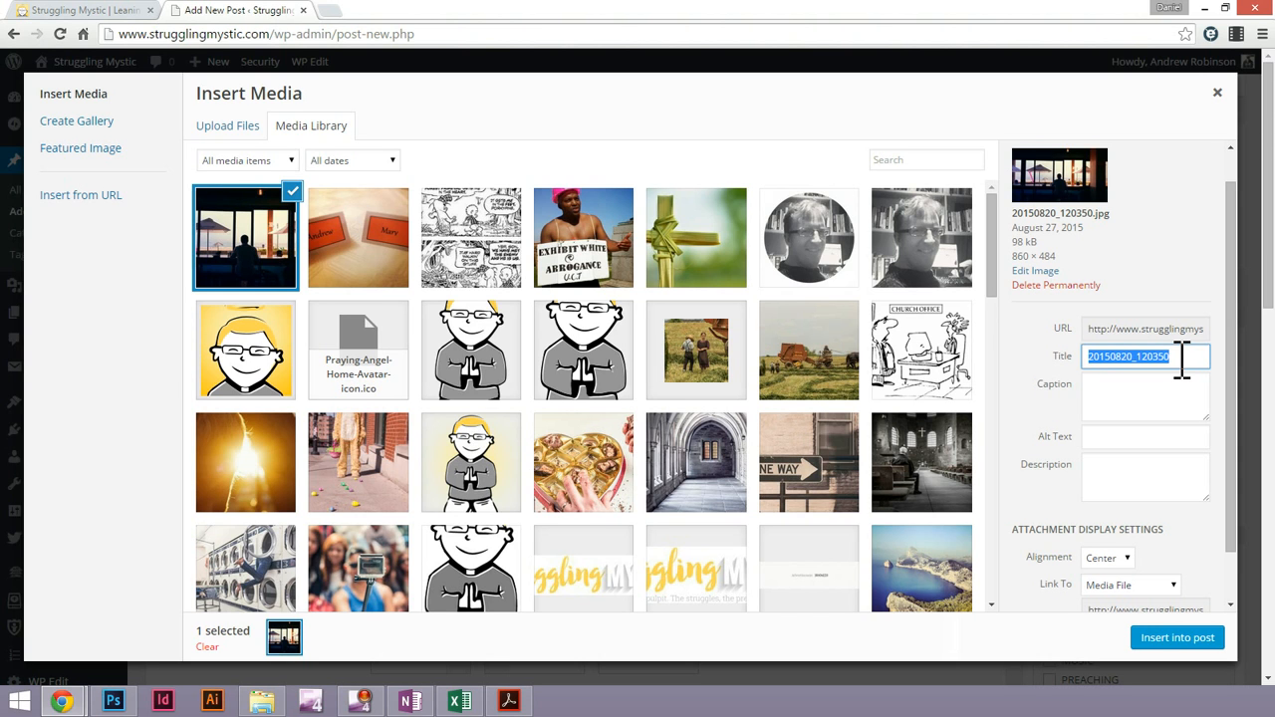
{"action": "type", "text": "Creating a WordPre"}
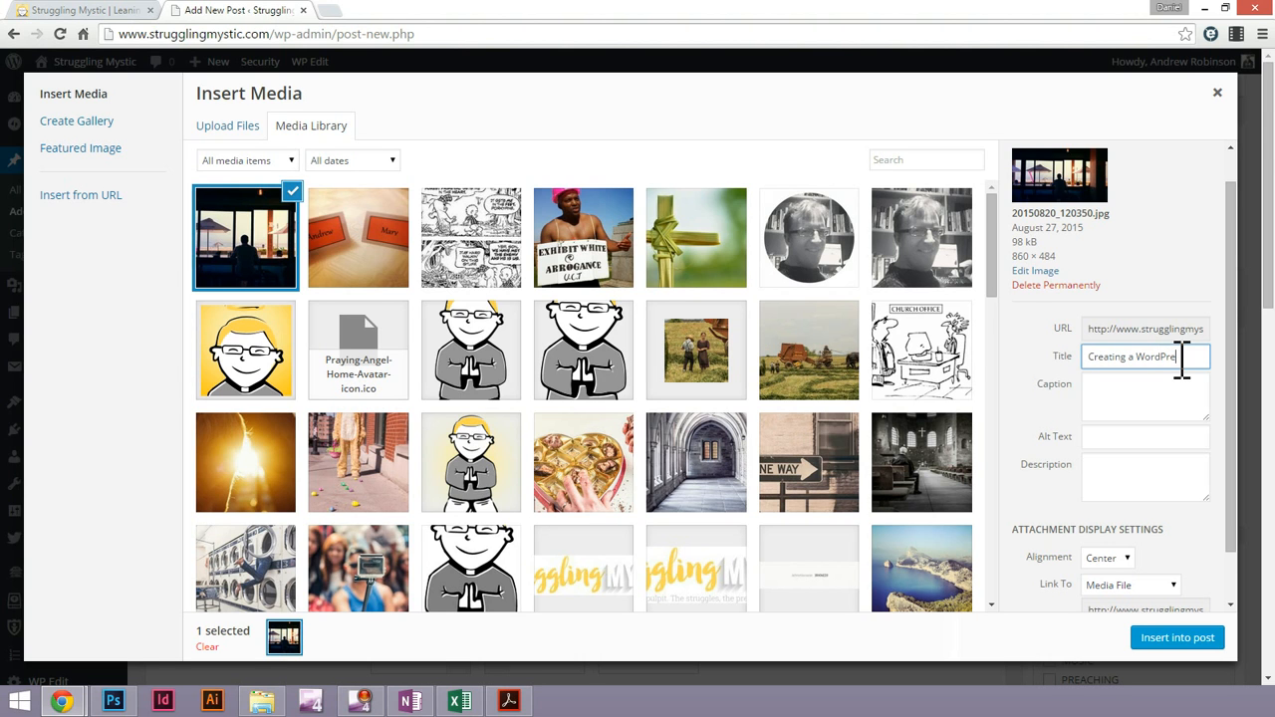
{"action": "type", "text": "ss Blog Post"}
{"action": "type", "text": " at a"}
{"action": "key", "text": "BackSpace"}
{"action": "type", "text": "the Durban Beachfront"}
Copy the image's title into its alt text and caption
{"action": "key", "text": "ctrl+a"}
{"action": "key", "text": "ctrl+c"}
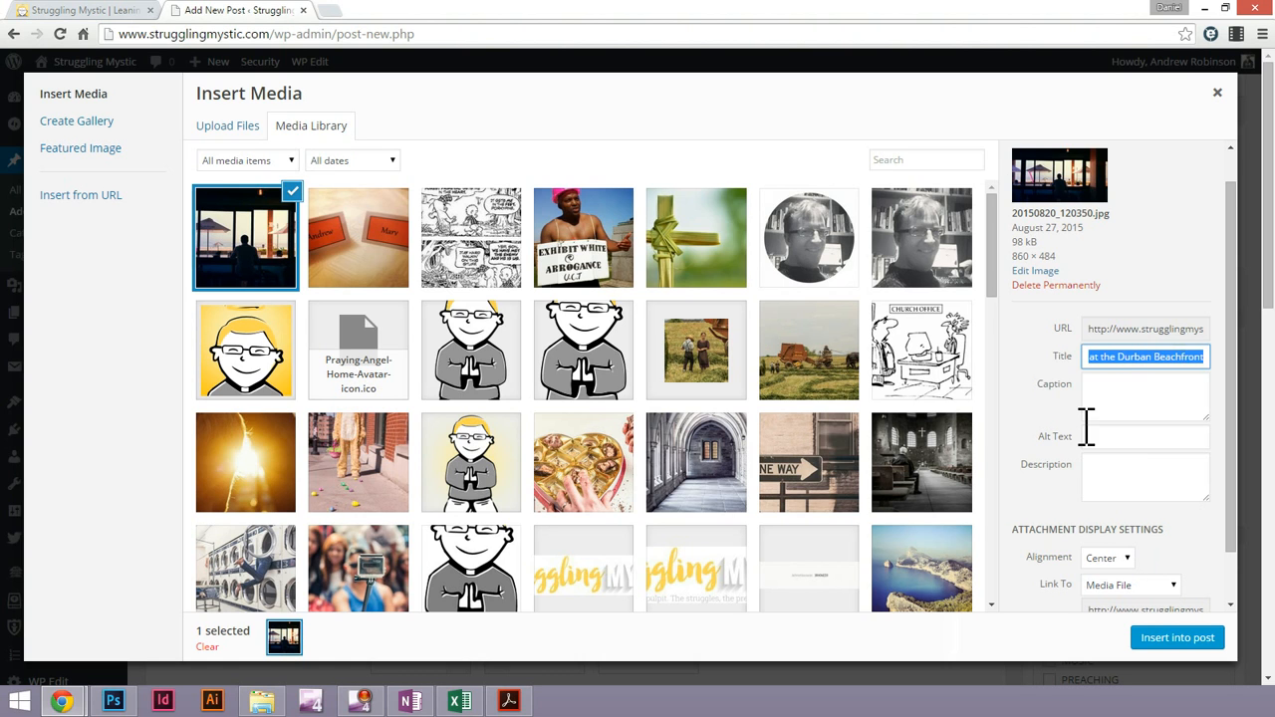
{"action": "left_click", "coordinate": [1135, 439]}
{"action": "key", "text": "ctrl+v"}
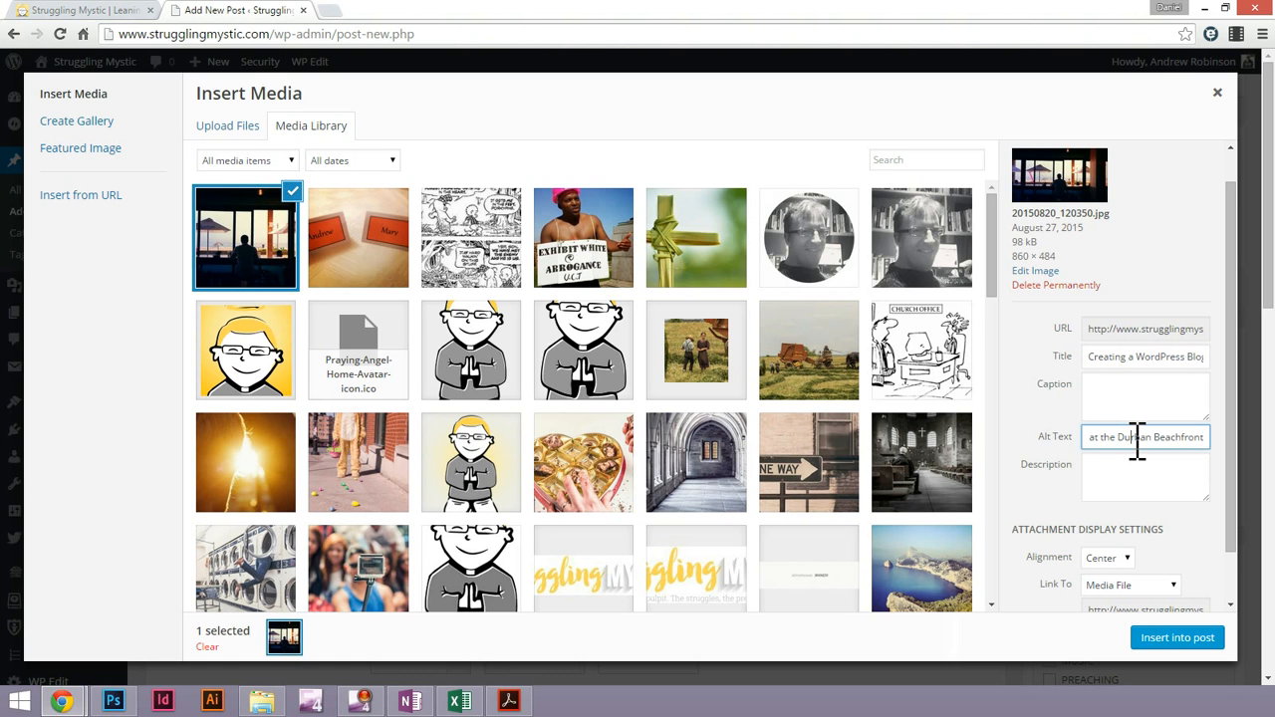
{"action": "key", "text": "ctrl+a"}
{"action": "left_click", "coordinate": [1119, 440]}
{"action": "left_click", "coordinate": [1135, 399]}
{"action": "key", "text": "ctrl+v"}
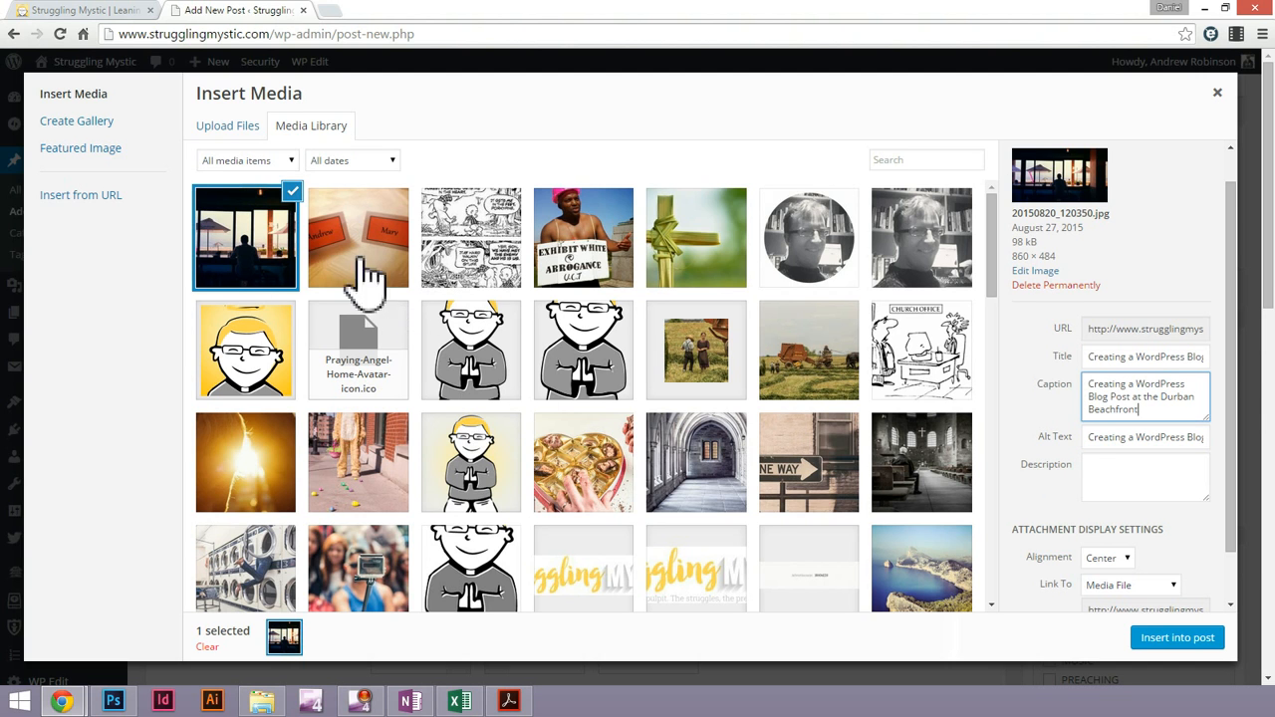
{"action": "triple_click", "coordinate": [1116, 357]}
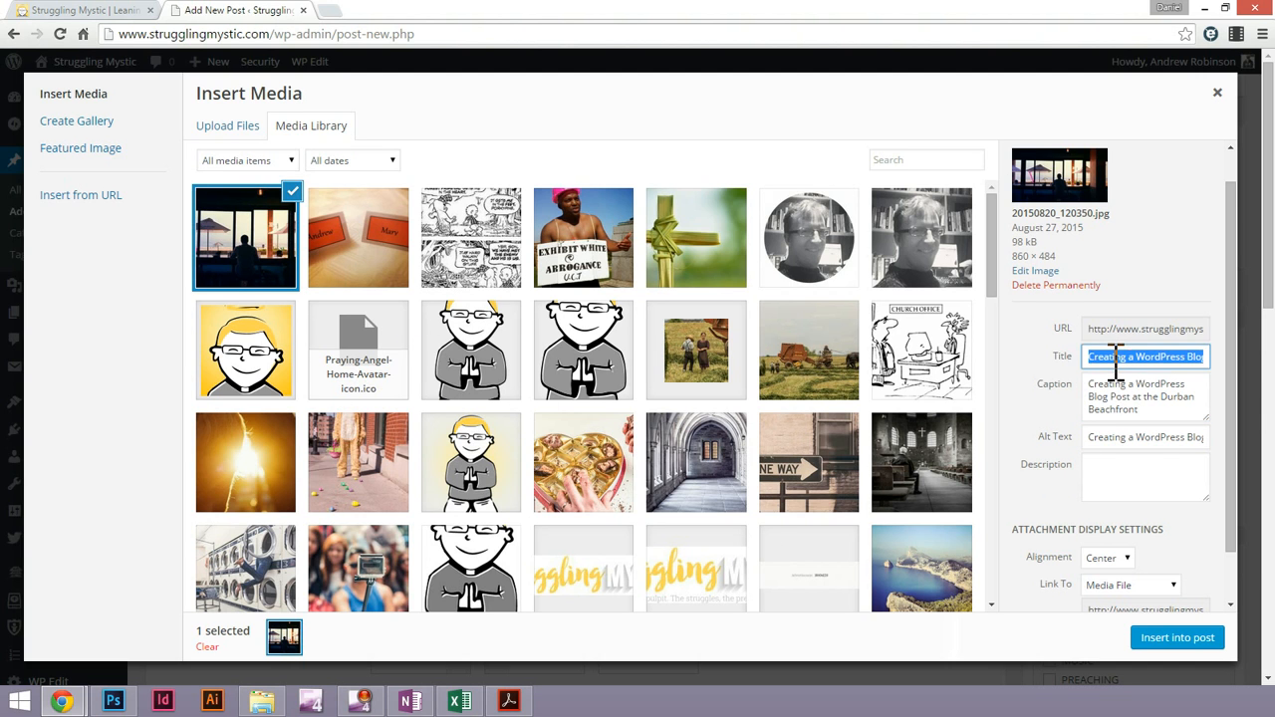
{"action": "triple_click", "coordinate": [1153, 437]}
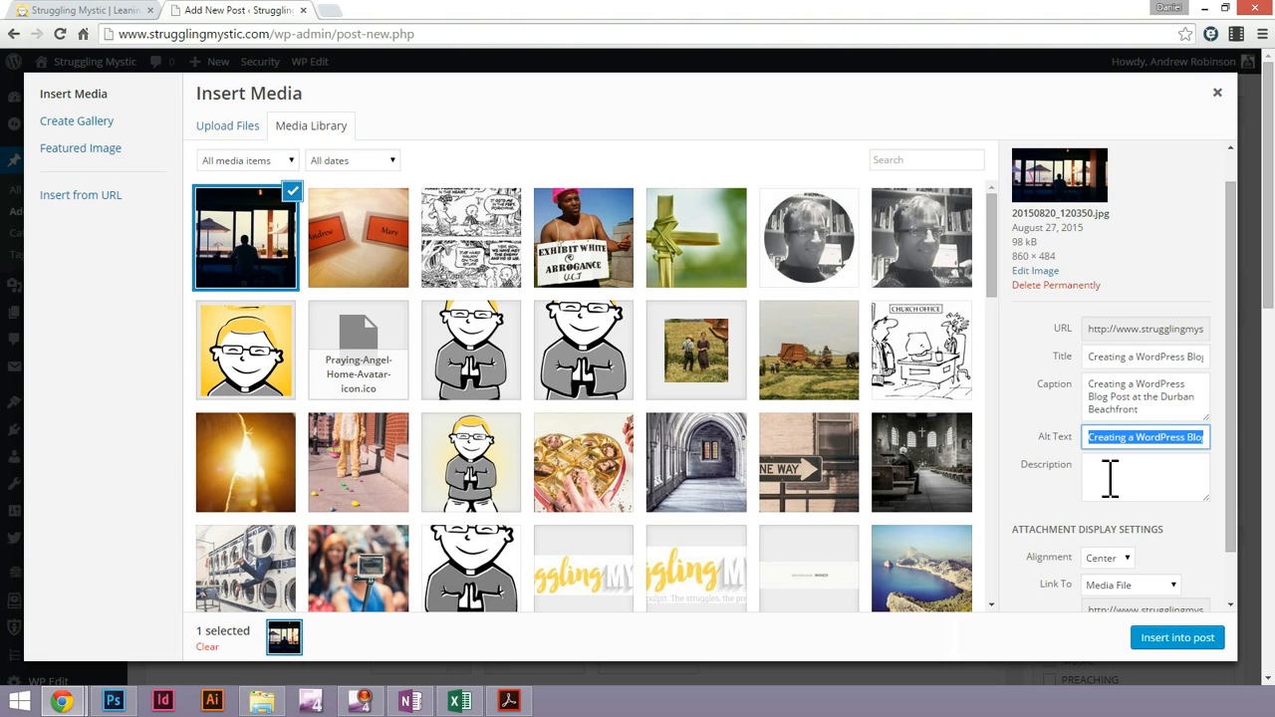
{"action": "left_click_drag", "start_coordinate": [1232, 391], "coordinate": [1224, 495]}
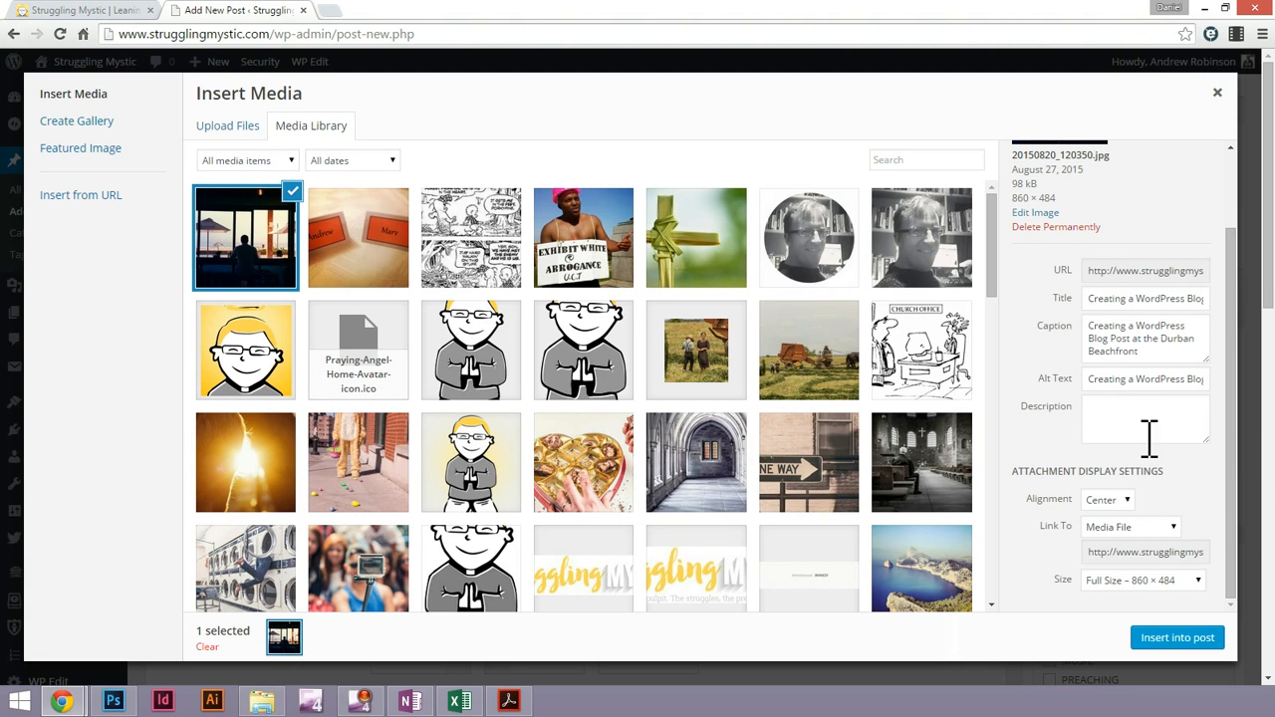
Keep the image's alignment at Center and set its link target to None
{"action": "triple_click", "coordinate": [1113, 319]}
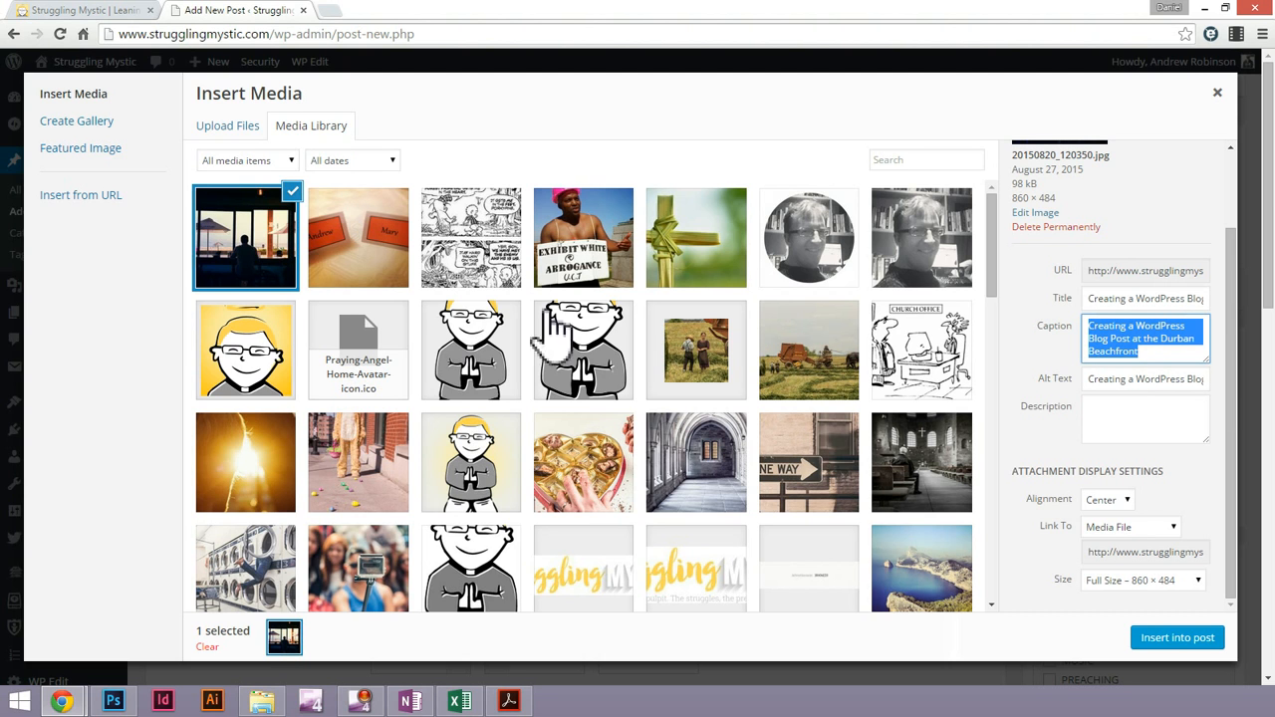
{"action": "left_click", "coordinate": [1108, 501]}
{"action": "left_click", "coordinate": [1109, 502]}
{"action": "left_click", "coordinate": [1107, 501]}
{"action": "left_click", "coordinate": [1110, 504]}
{"action": "left_click", "coordinate": [1136, 528]}
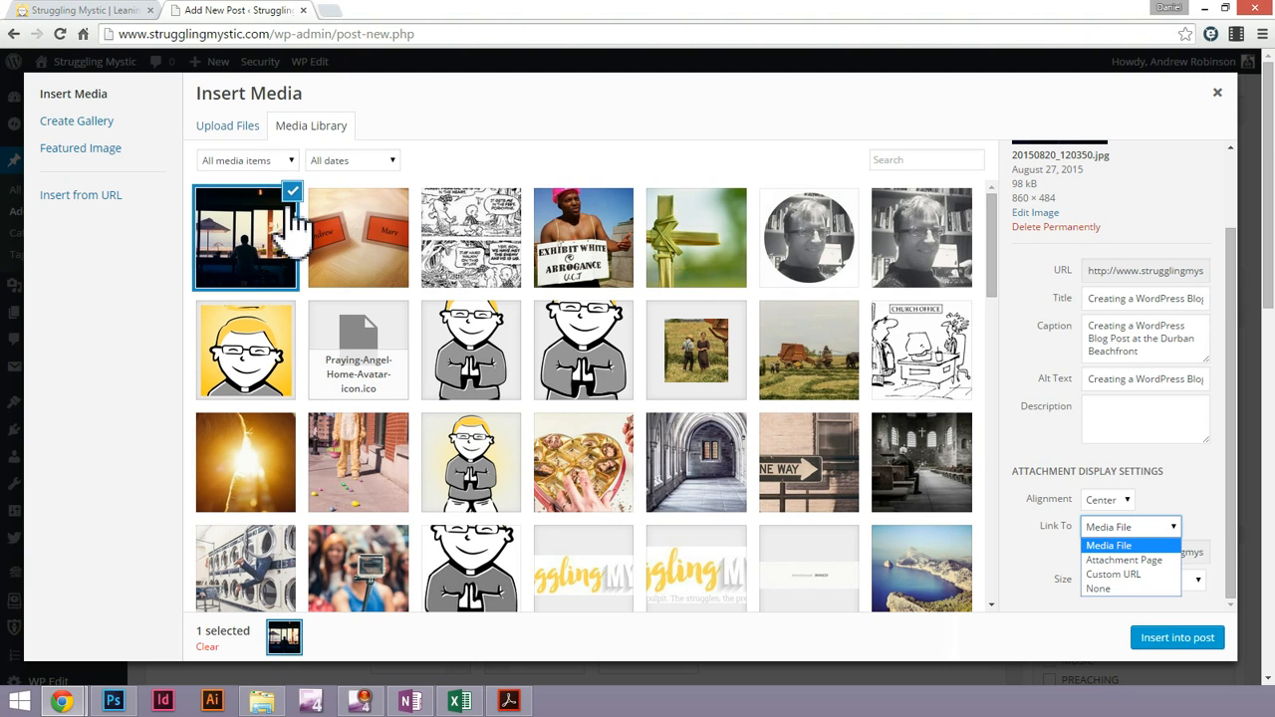
{"action": "left_click", "coordinate": [1146, 589]}
Choose Full Size – 860 × 484 for the image and insert it into the post
{"action": "left_click", "coordinate": [1174, 588]}
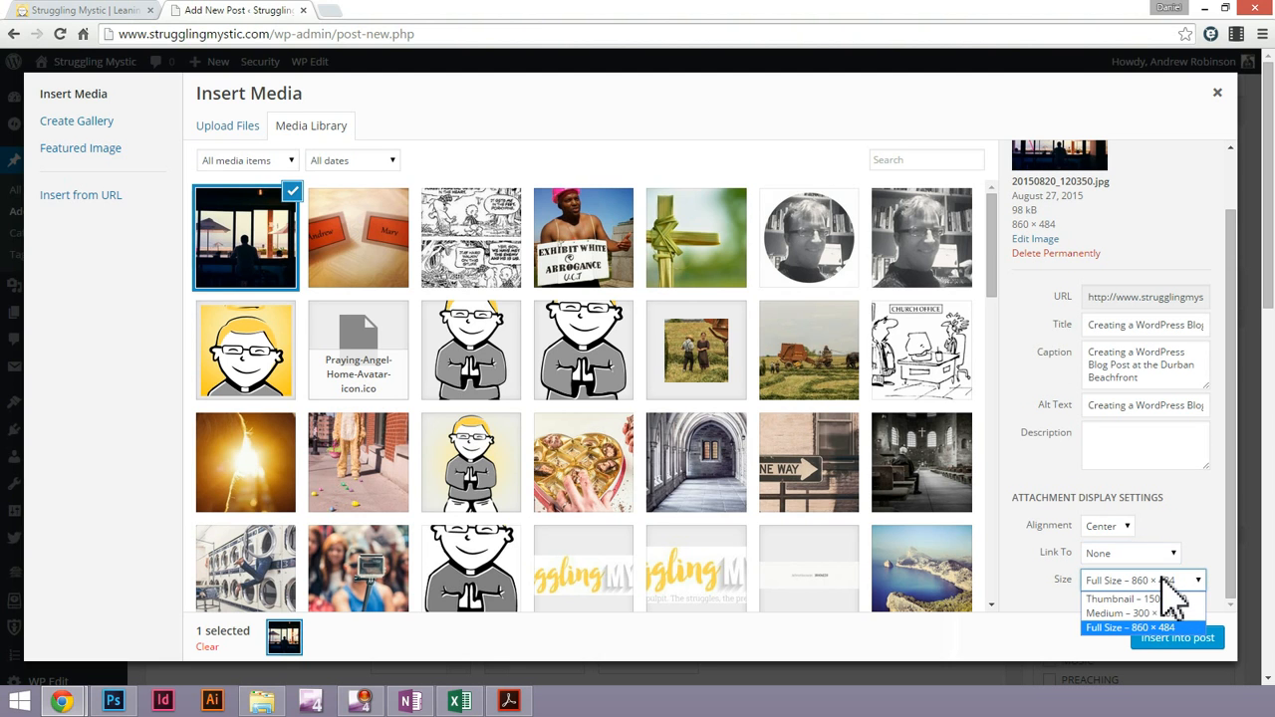
{"action": "left_click", "coordinate": [1163, 578]}
{"action": "left_click", "coordinate": [1157, 579]}
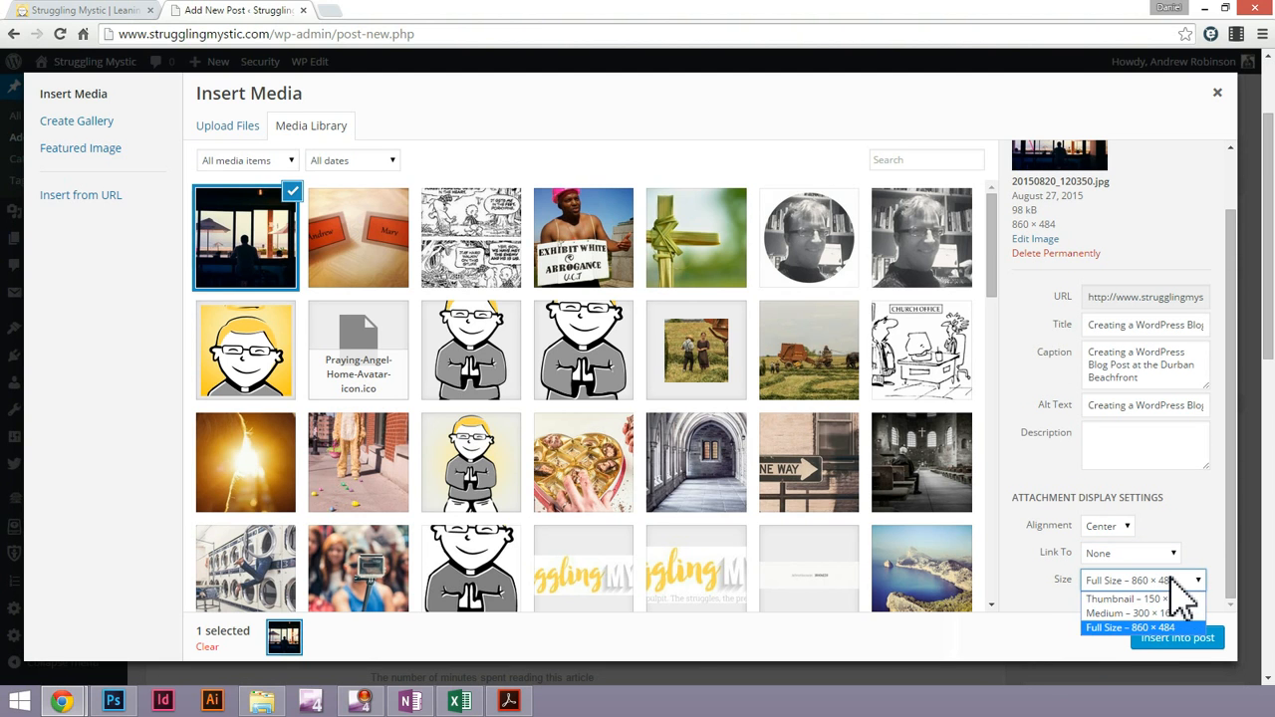
{"action": "left_click", "coordinate": [1133, 626]}
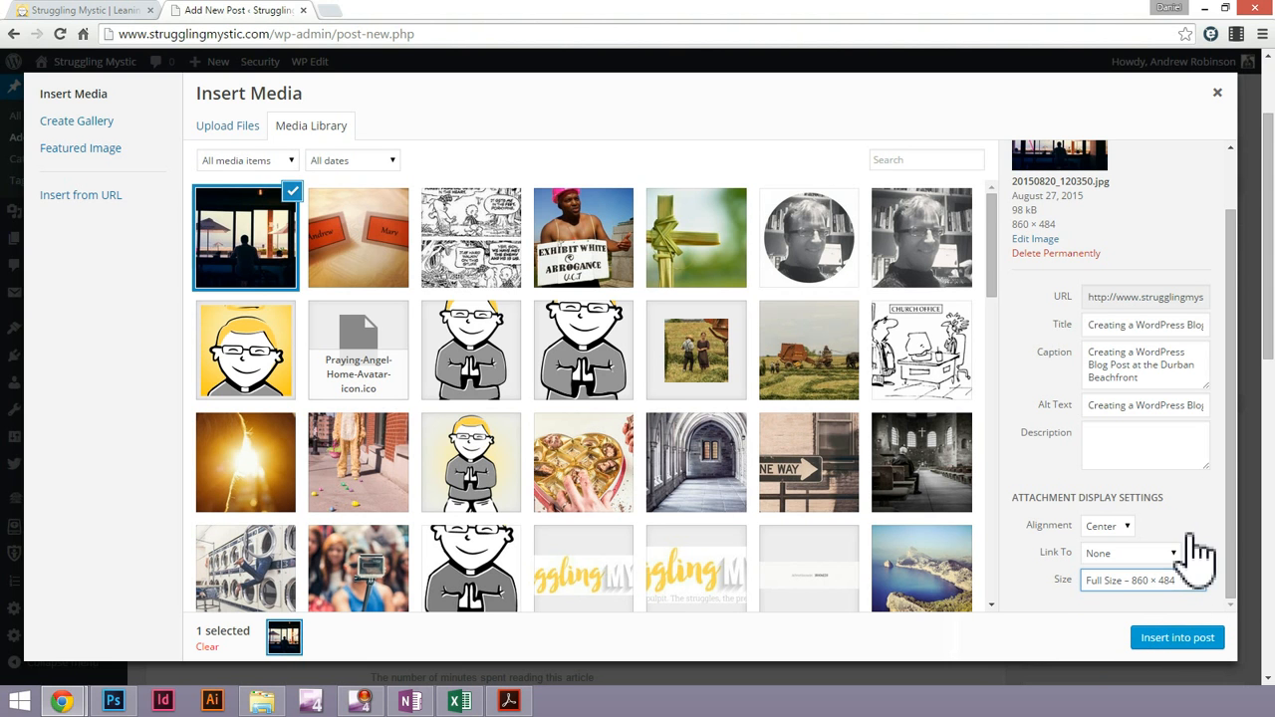
{"action": "left_click", "coordinate": [1173, 638]}
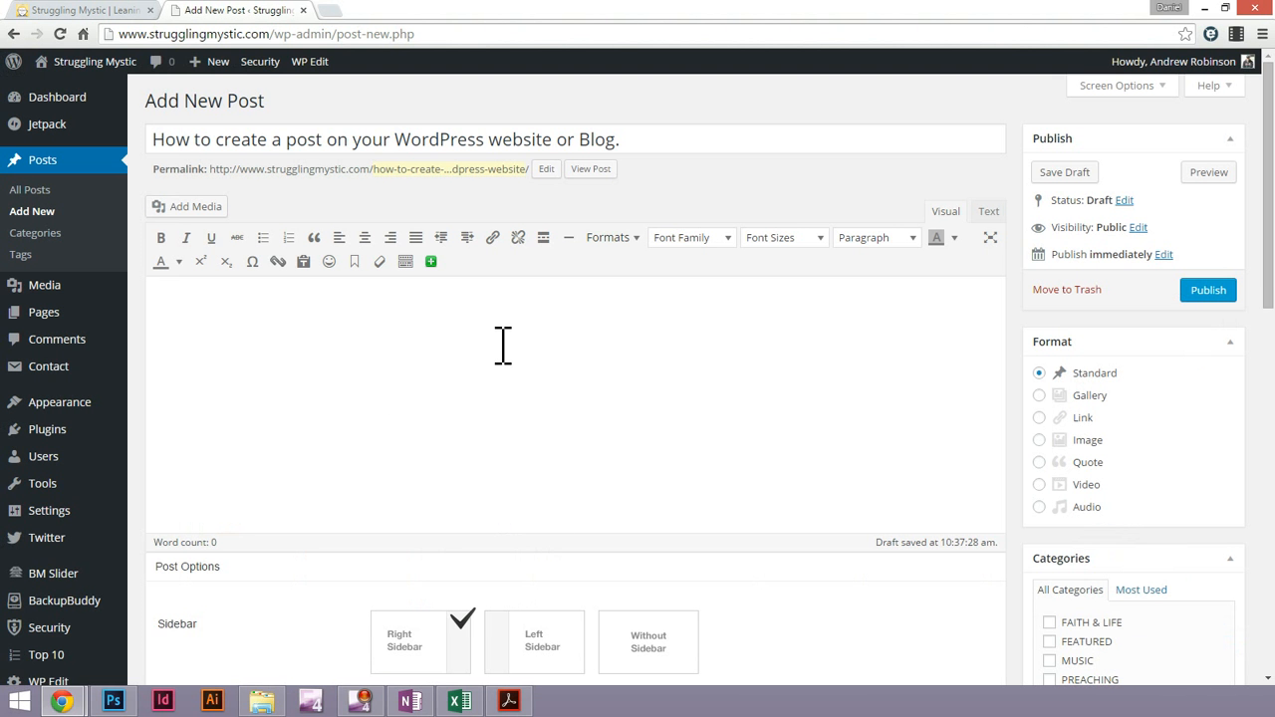
Paste the Lorem ipsum text below the captioned image and split it into two paragraphs after "magna aliqua."
{"action": "scroll", "coordinate": [863, 384], "scroll_direction": "down", "scroll_amount": 5}
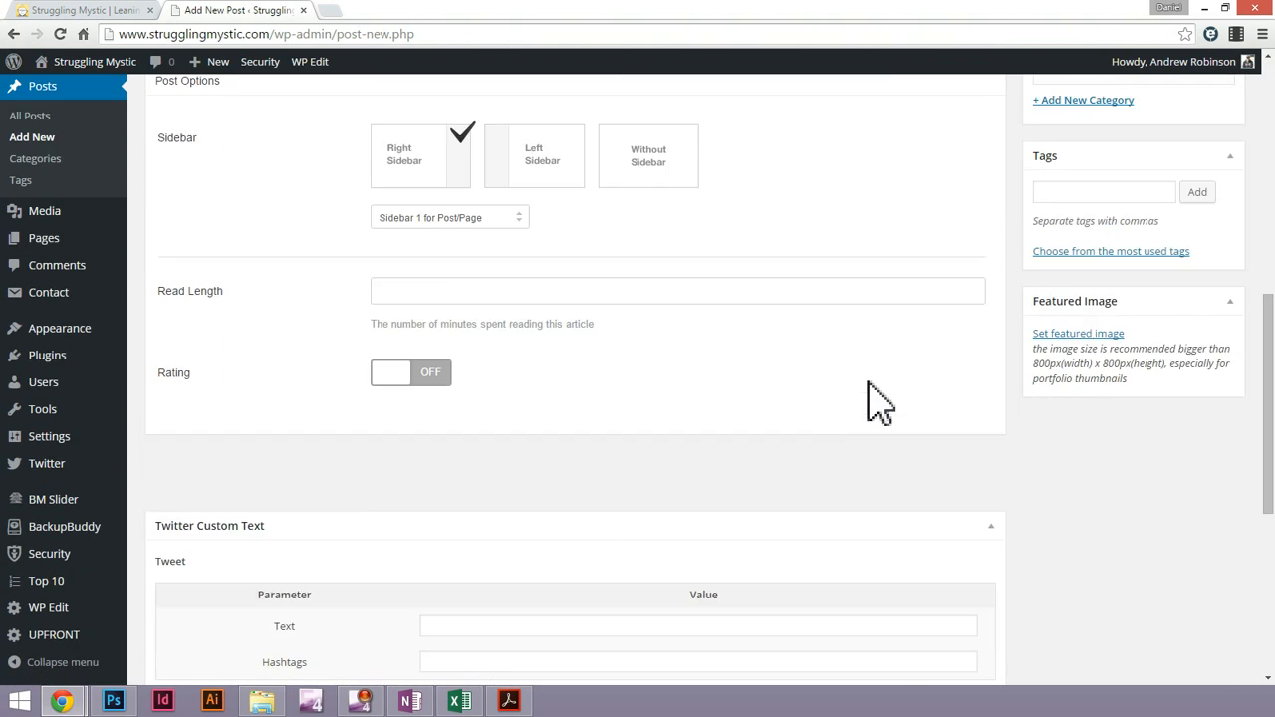
{"action": "scroll", "coordinate": [874, 398], "scroll_direction": "up", "scroll_amount": 4}
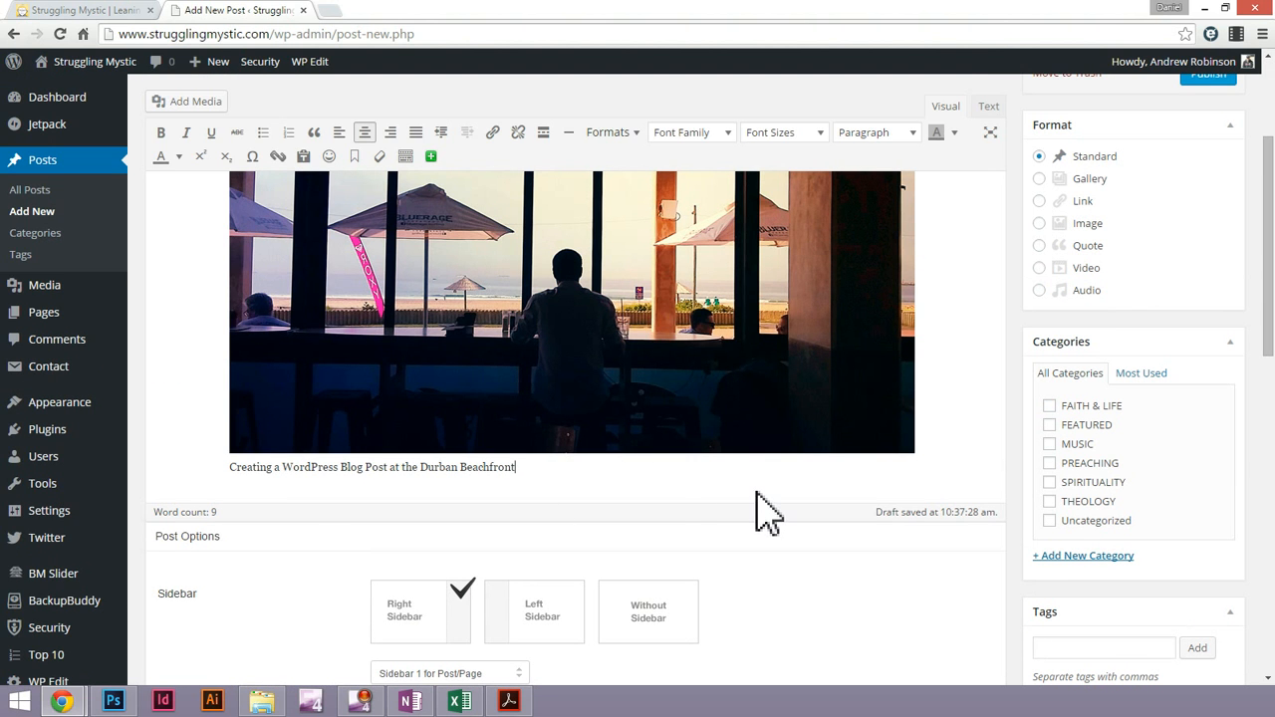
{"action": "key", "text": "Return"}
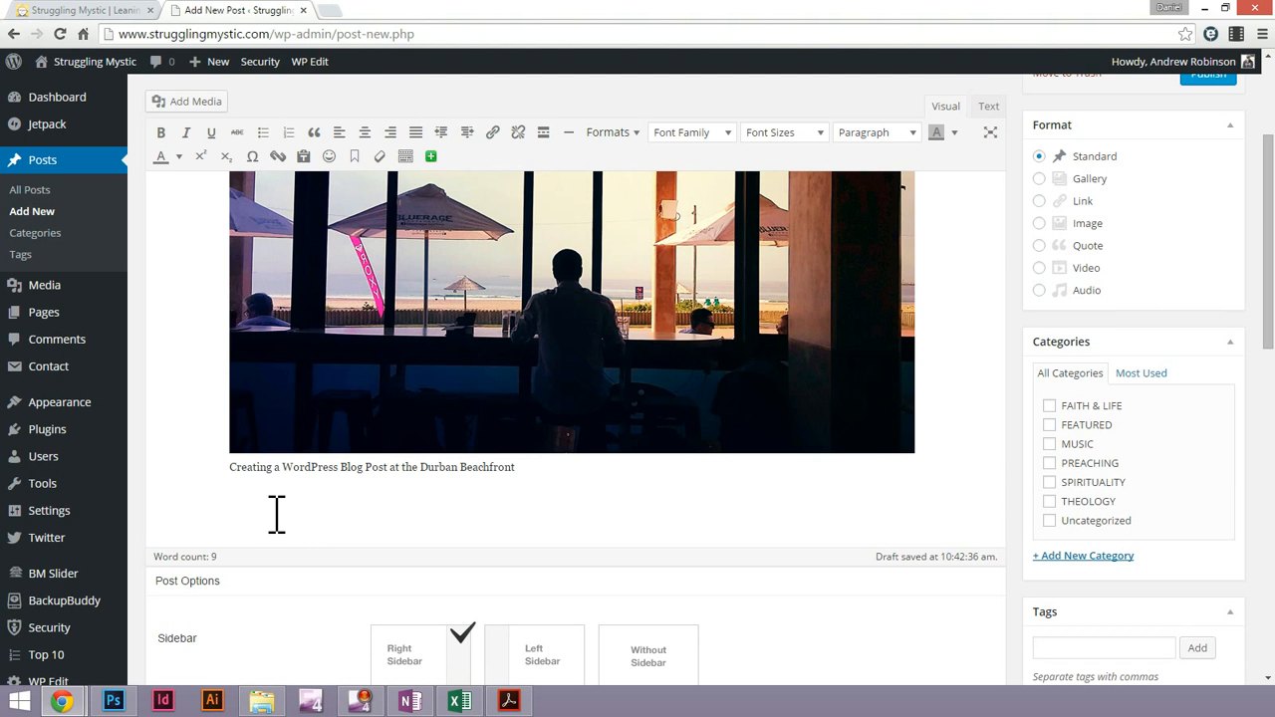
{"action": "key", "text": "ctrl+v"}
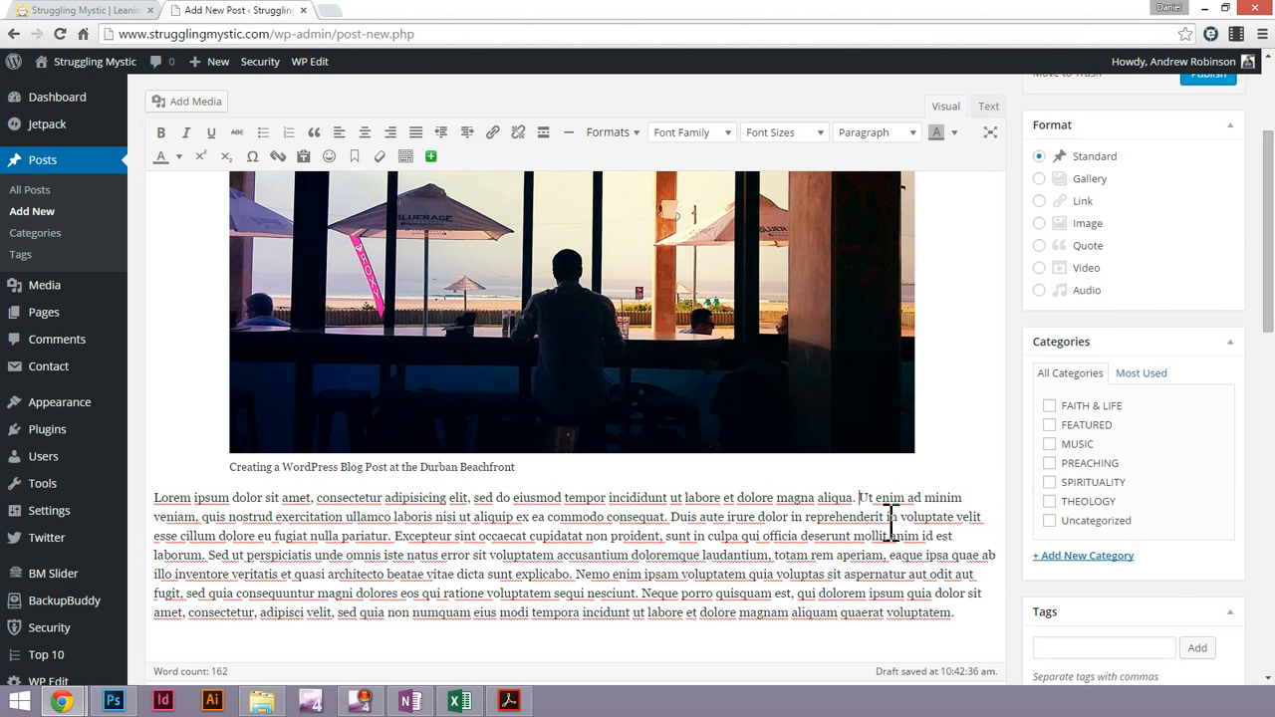
{"action": "scroll", "coordinate": [854, 593], "scroll_direction": "down", "scroll_amount": 2}
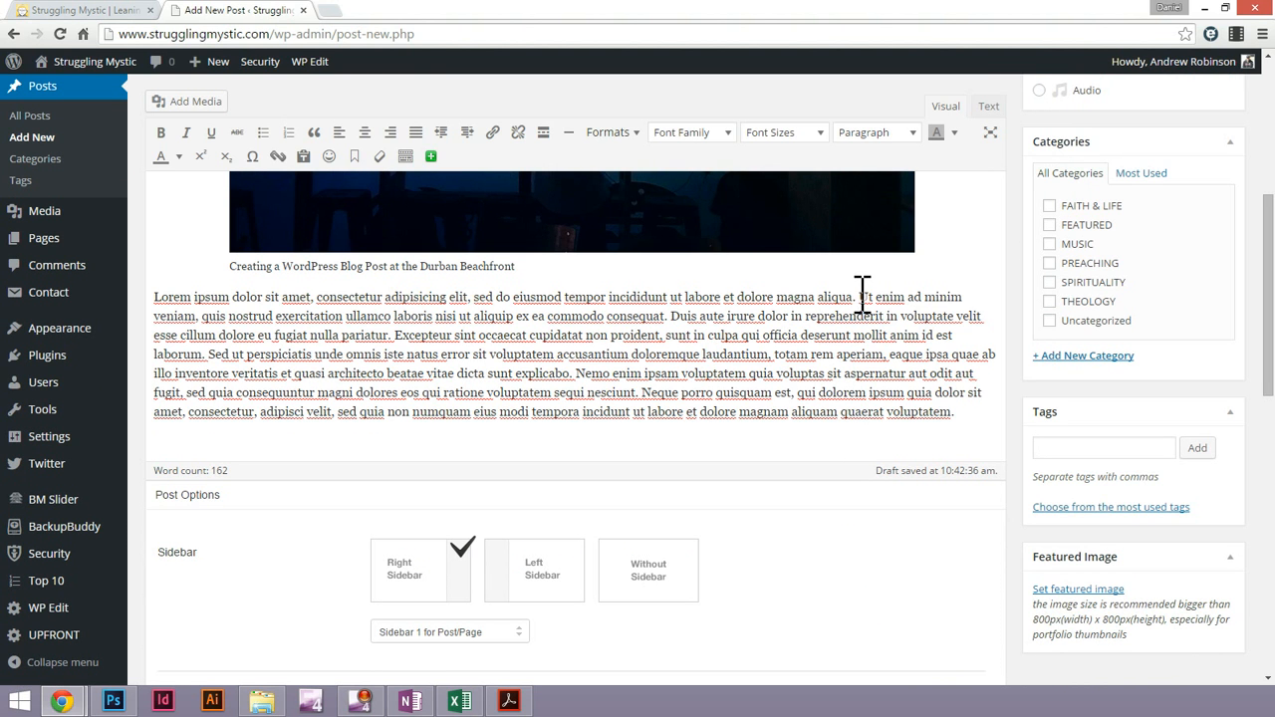
{"action": "left_click", "coordinate": [866, 297]}
{"action": "key", "text": "Return"}
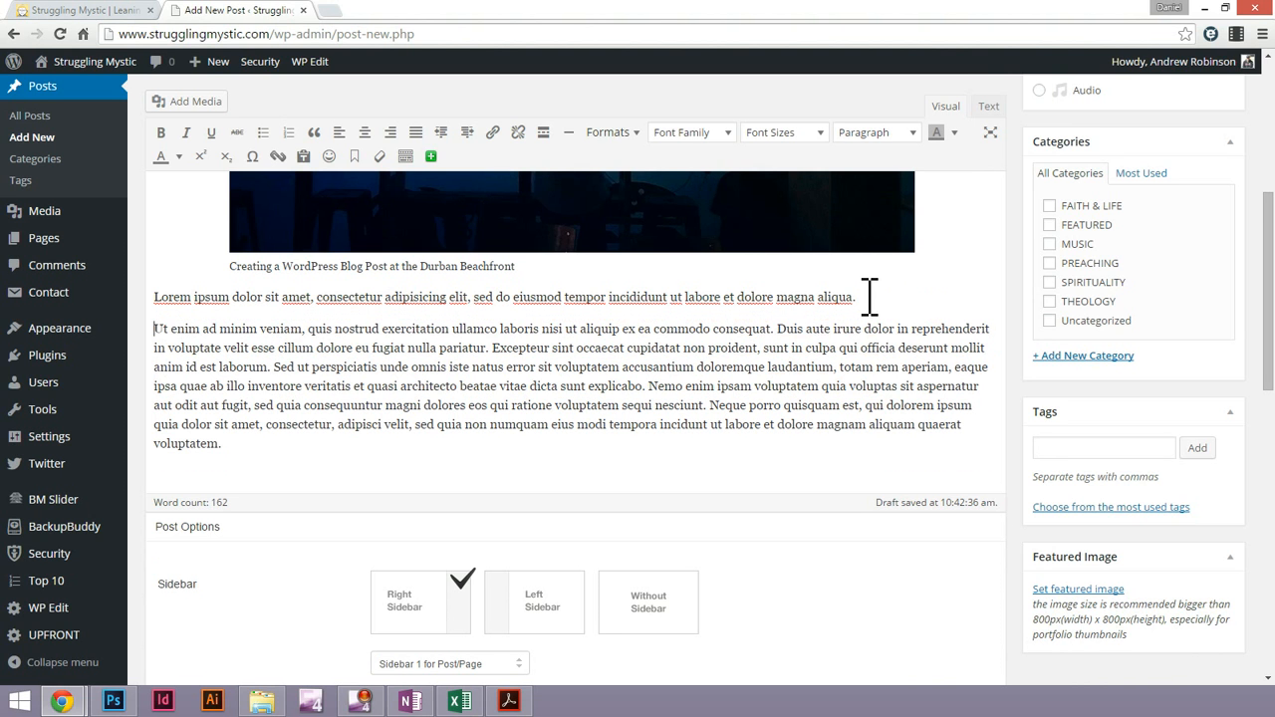
Try to move the first Lorem ipsum paragraph above the image
{"action": "triple_click", "coordinate": [465, 306]}
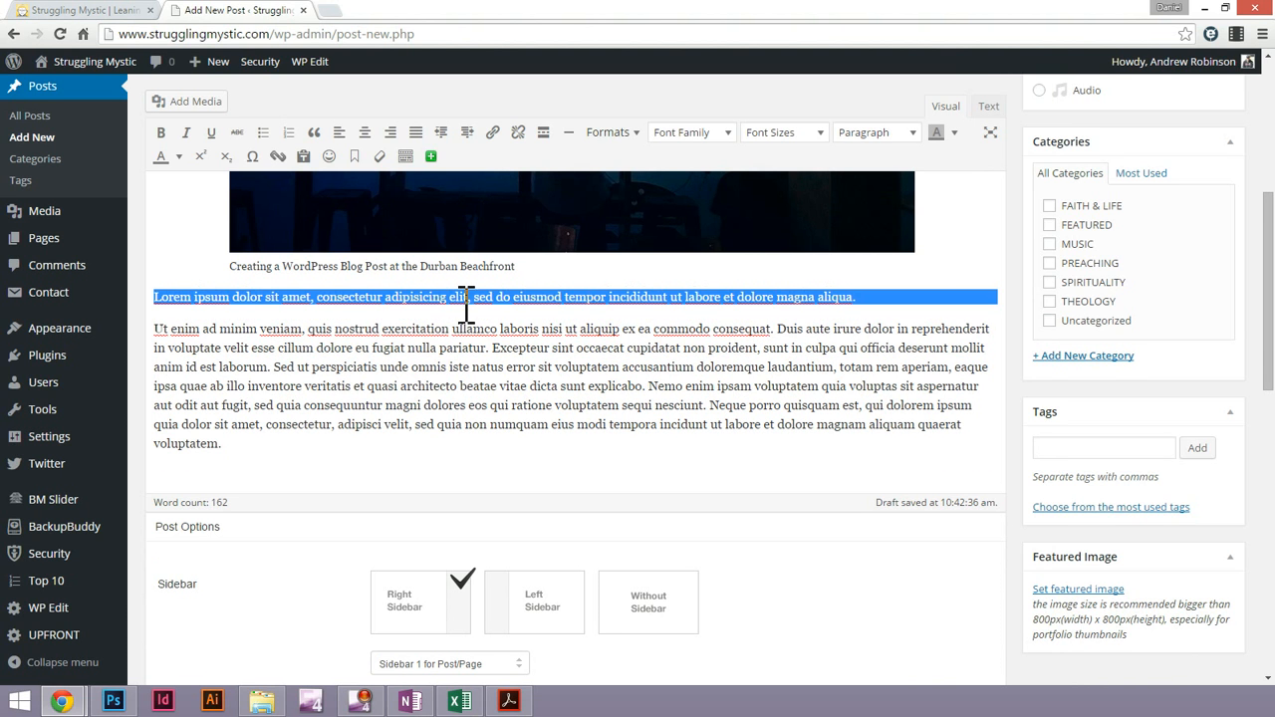
{"action": "scroll", "coordinate": [625, 342], "scroll_direction": "up", "scroll_amount": 2}
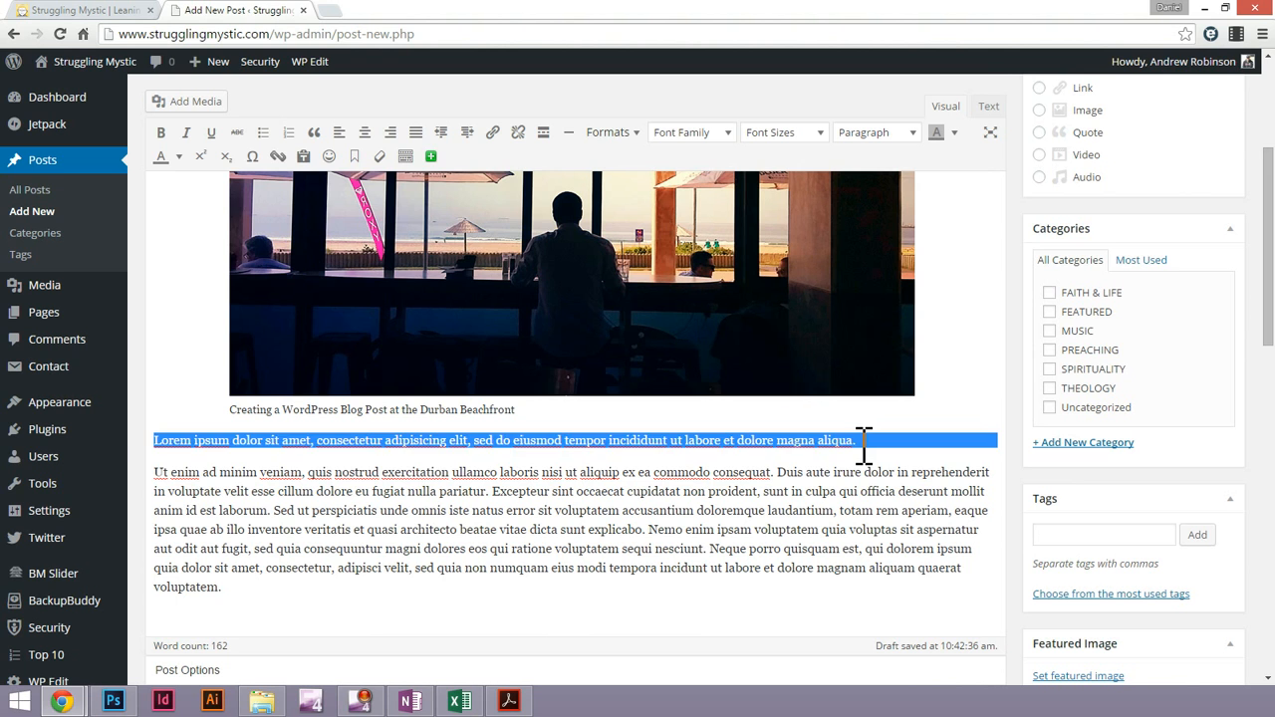
{"action": "left_click", "coordinate": [863, 444]}
{"action": "left_click_drag", "start_coordinate": [864, 445], "coordinate": [165, 430]}
{"action": "left_click", "coordinate": [145, 434]}
{"action": "left_click", "coordinate": [217, 439]}
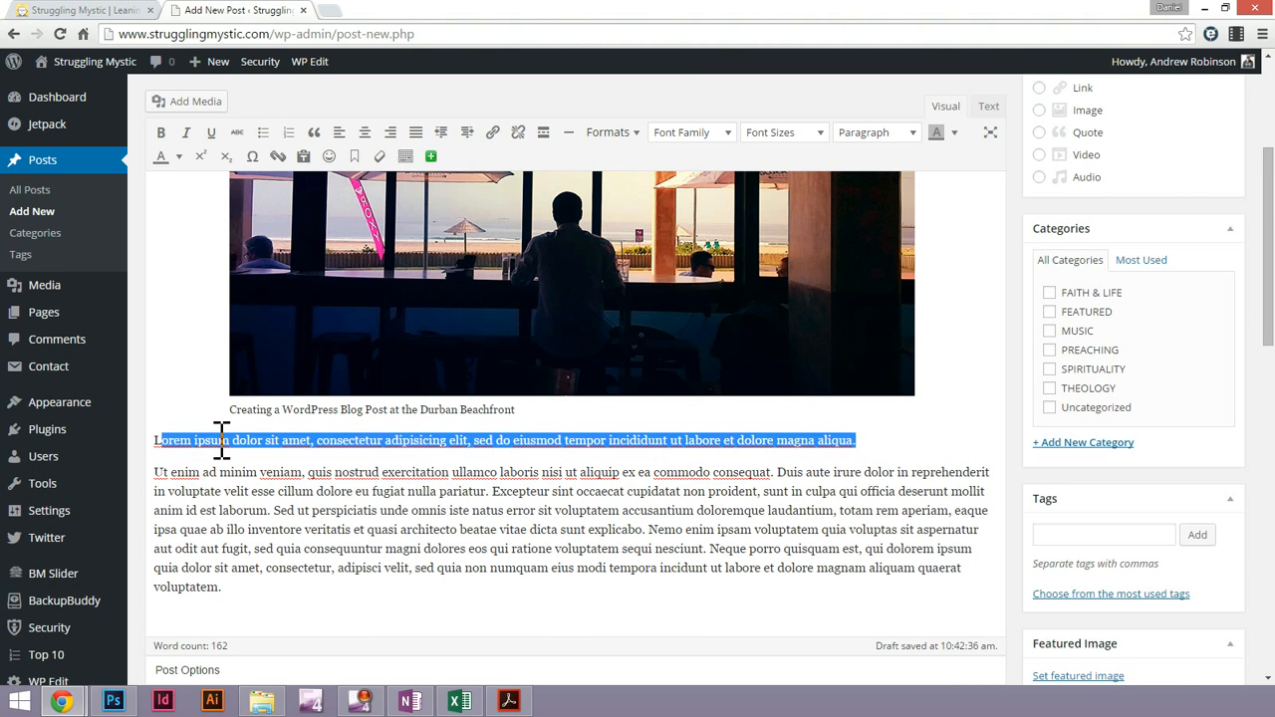
{"action": "left_click", "coordinate": [869, 440]}
{"action": "left_click_drag", "start_coordinate": [868, 440], "coordinate": [162, 444]}
{"action": "scroll", "coordinate": [169, 438], "scroll_direction": "up", "scroll_amount": 3}
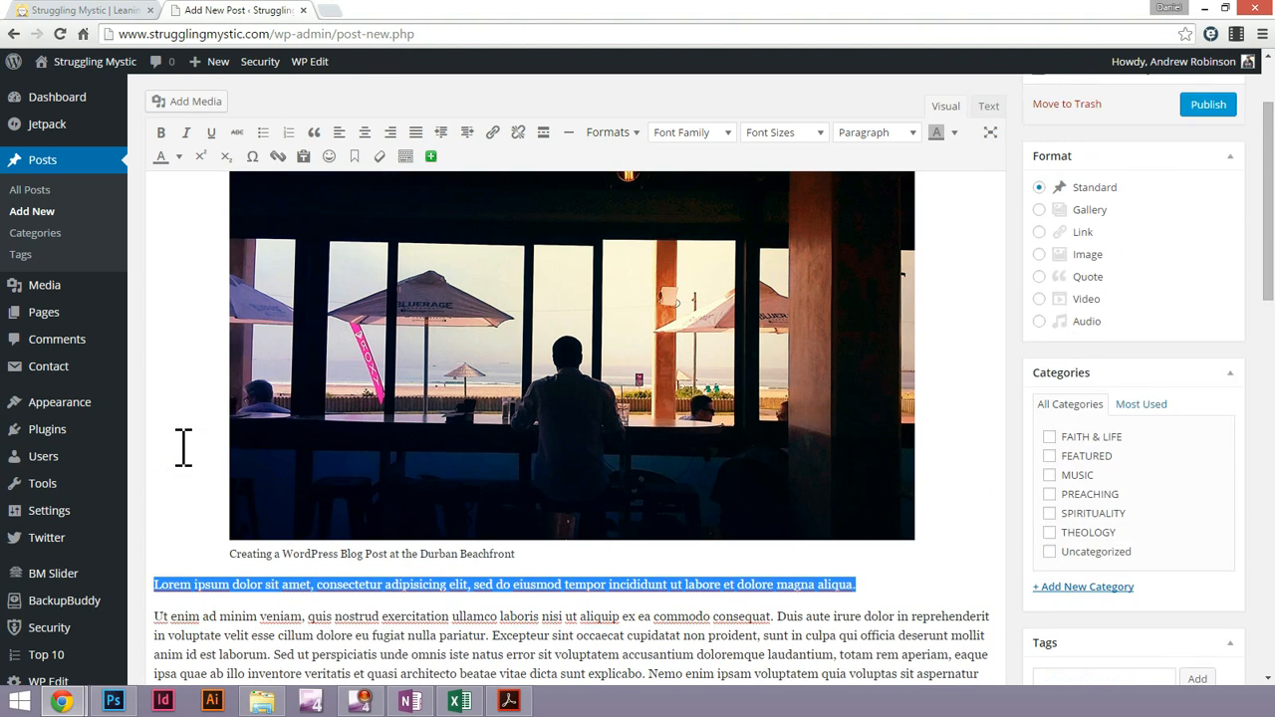
{"action": "scroll", "coordinate": [189, 349], "scroll_direction": "down", "scroll_amount": 4}
{"action": "left_click_drag", "start_coordinate": [164, 310], "coordinate": [173, 285]}
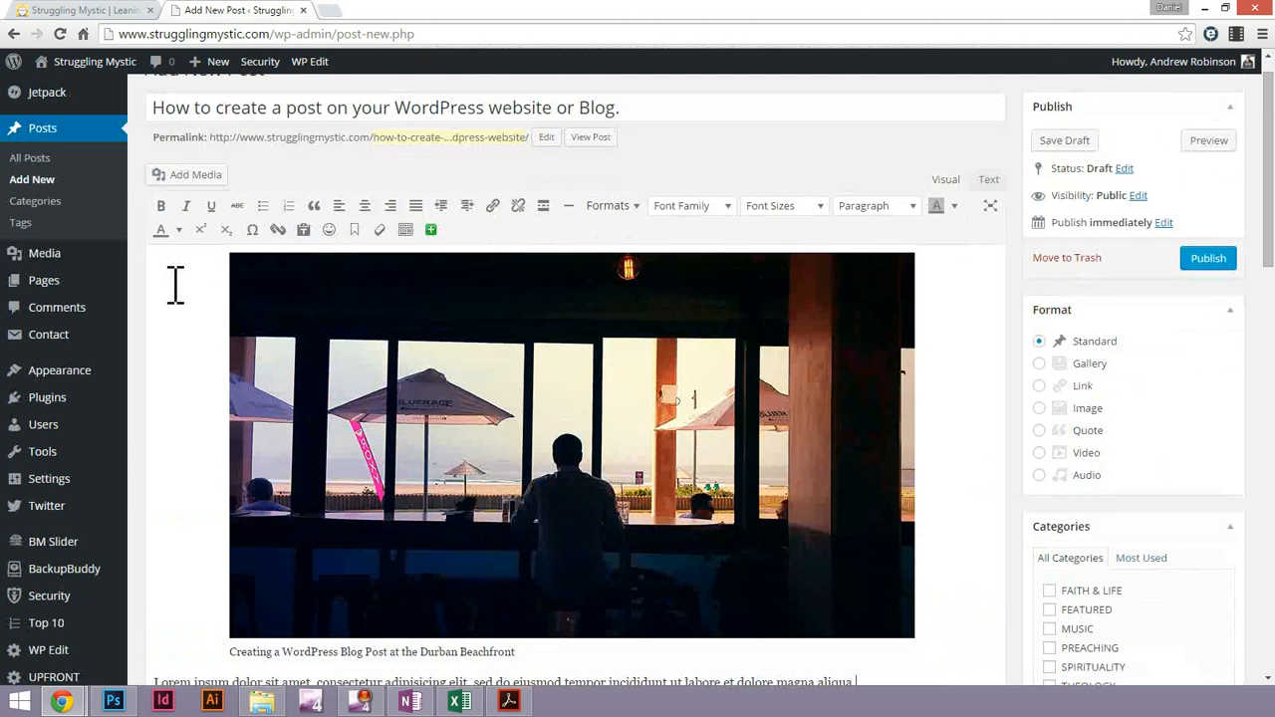
{"action": "scroll", "coordinate": [299, 379], "scroll_direction": "down", "scroll_amount": 1}
{"action": "scroll", "coordinate": [319, 399], "scroll_direction": "down", "scroll_amount": 4}
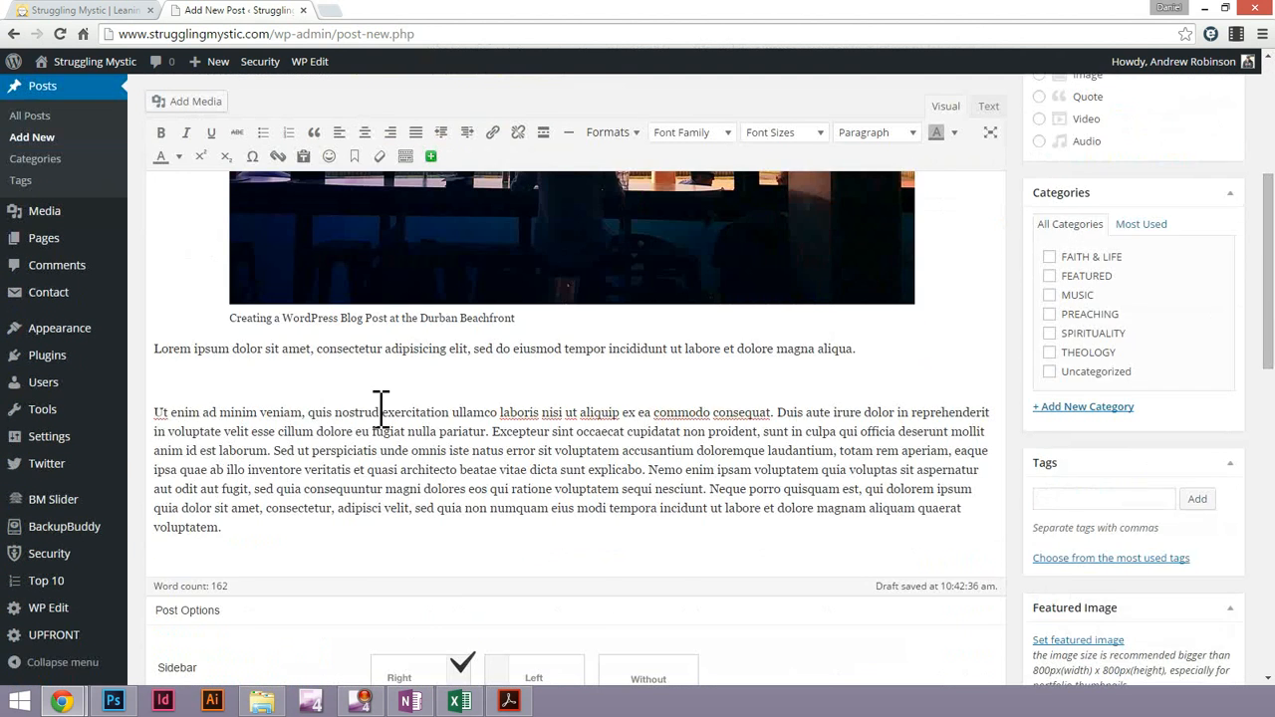
Remove the first Lorem ipsum paragraph from below the image, and undo the removal
{"action": "scroll", "coordinate": [389, 412], "scroll_direction": "up", "scroll_amount": 3}
{"action": "triple_click", "coordinate": [270, 548]}
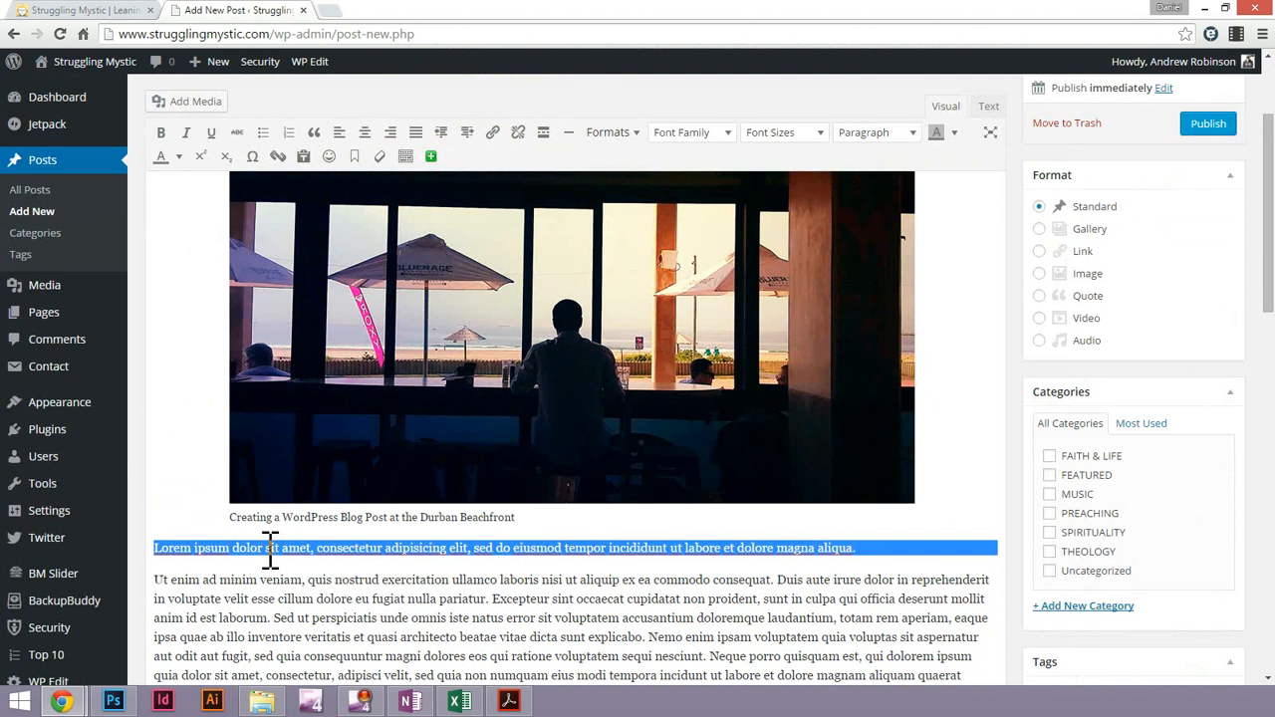
{"action": "key", "text": "BackSpace"}
{"action": "scroll", "coordinate": [170, 293], "scroll_direction": "up", "scroll_amount": 5}
{"action": "scroll", "coordinate": [242, 379], "scroll_direction": "down", "scroll_amount": 7}
{"action": "scroll", "coordinate": [247, 276], "scroll_direction": "up", "scroll_amount": 6}
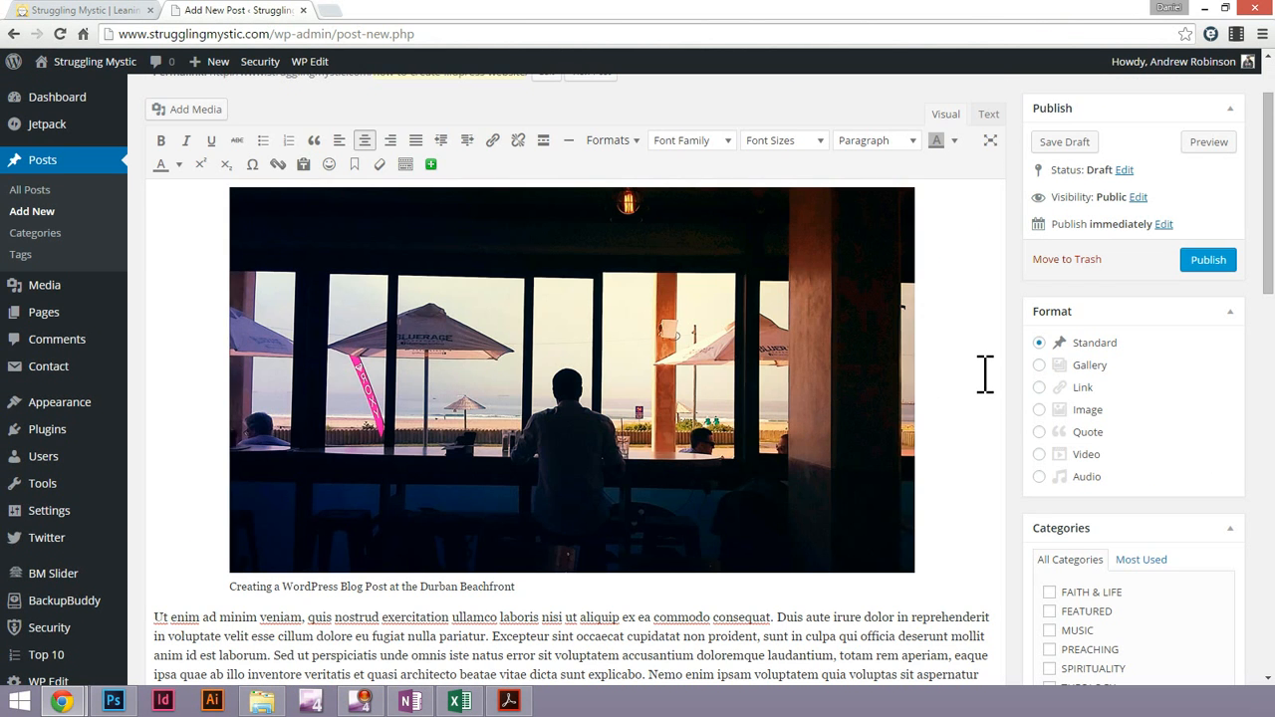
{"action": "scroll", "coordinate": [984, 374], "scroll_direction": "up", "scroll_amount": 1}
{"action": "key", "text": "ctrl+z"}
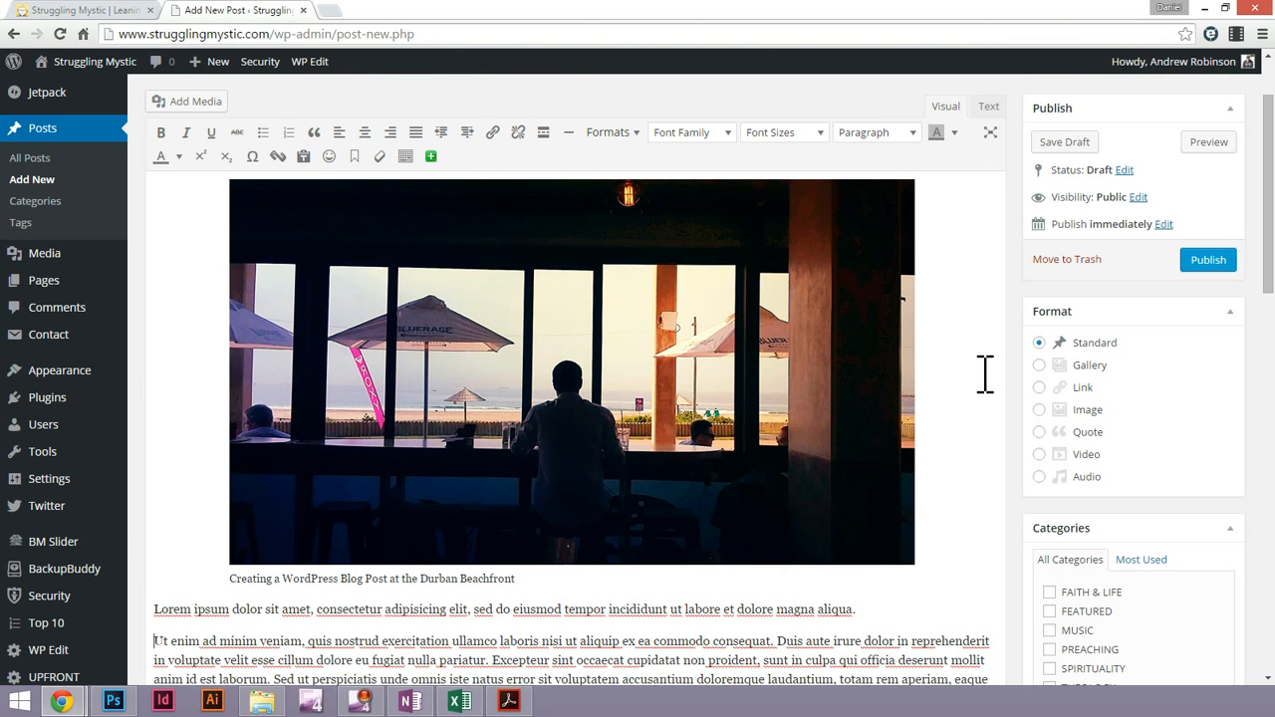
Add an empty line between the two Lorem ipsum paragraphs and move the image into it
{"action": "key", "text": "ctrl+z"}
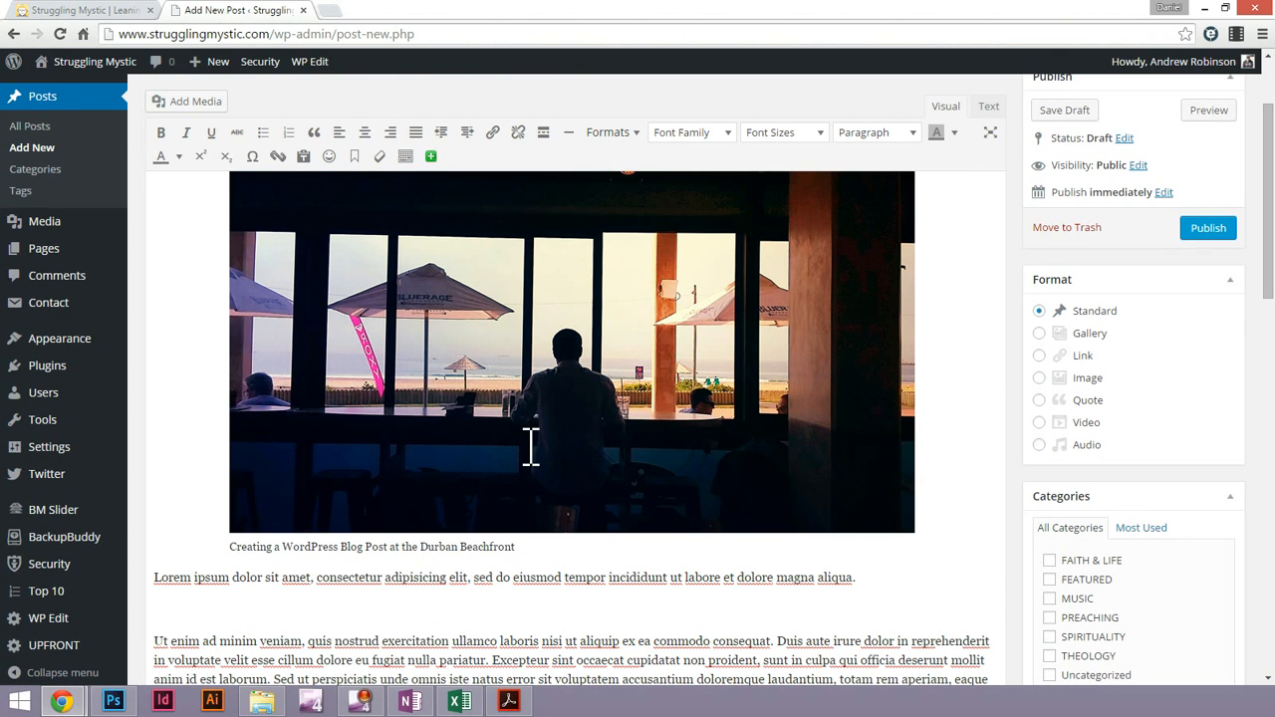
{"action": "left_click", "coordinate": [441, 366]}
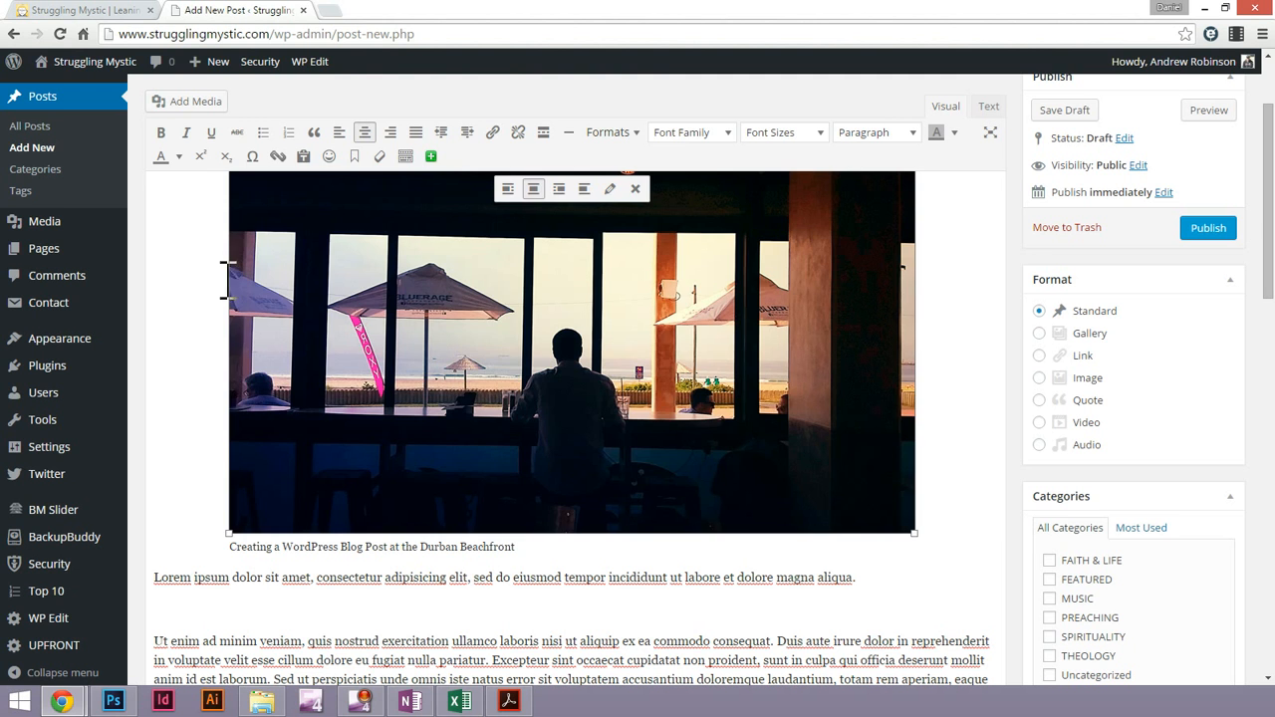
{"action": "left_click", "coordinate": [190, 268]}
{"action": "left_click_drag", "start_coordinate": [315, 275], "coordinate": [233, 603]}
{"action": "scroll", "coordinate": [840, 214], "scroll_direction": "up", "scroll_amount": 1}
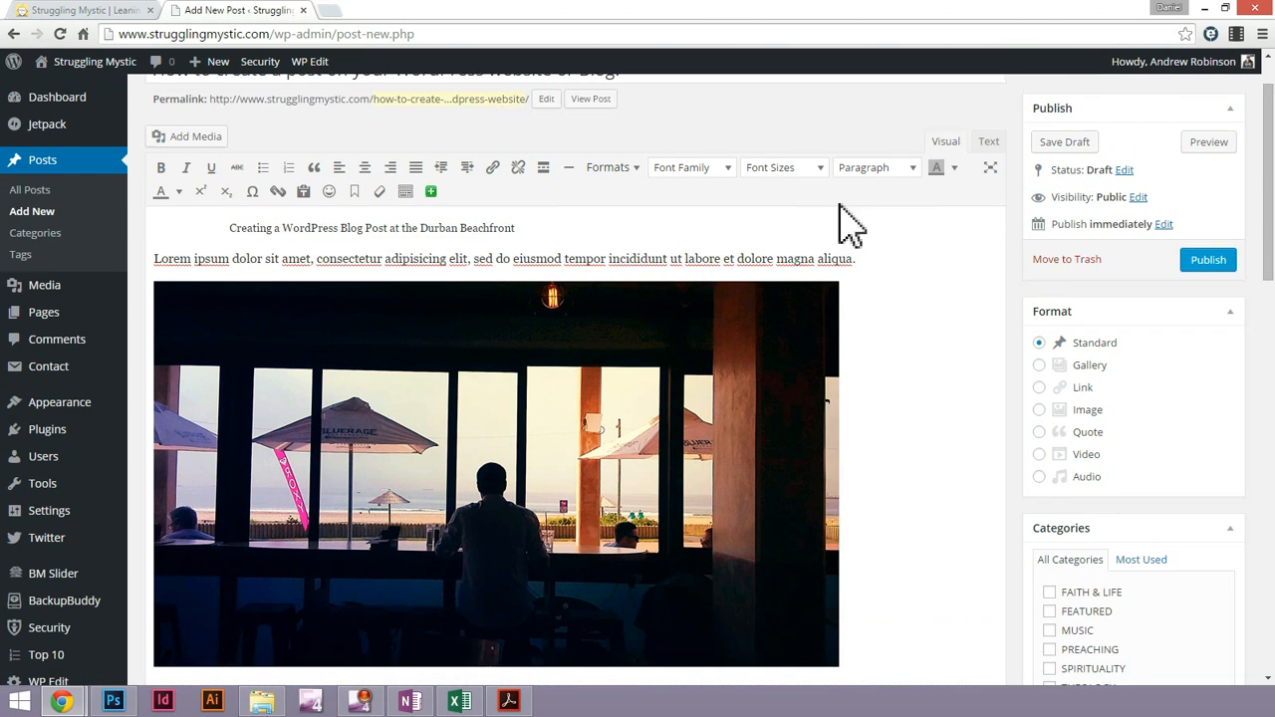
{"action": "scroll", "coordinate": [840, 214], "scroll_direction": "up", "scroll_amount": 1}
Delete the leftover caption "Creating a WordPress Blog Post at the Durban Beachfront" above the first Lorem ipsum paragraph
{"action": "triple_click", "coordinate": [248, 295]}
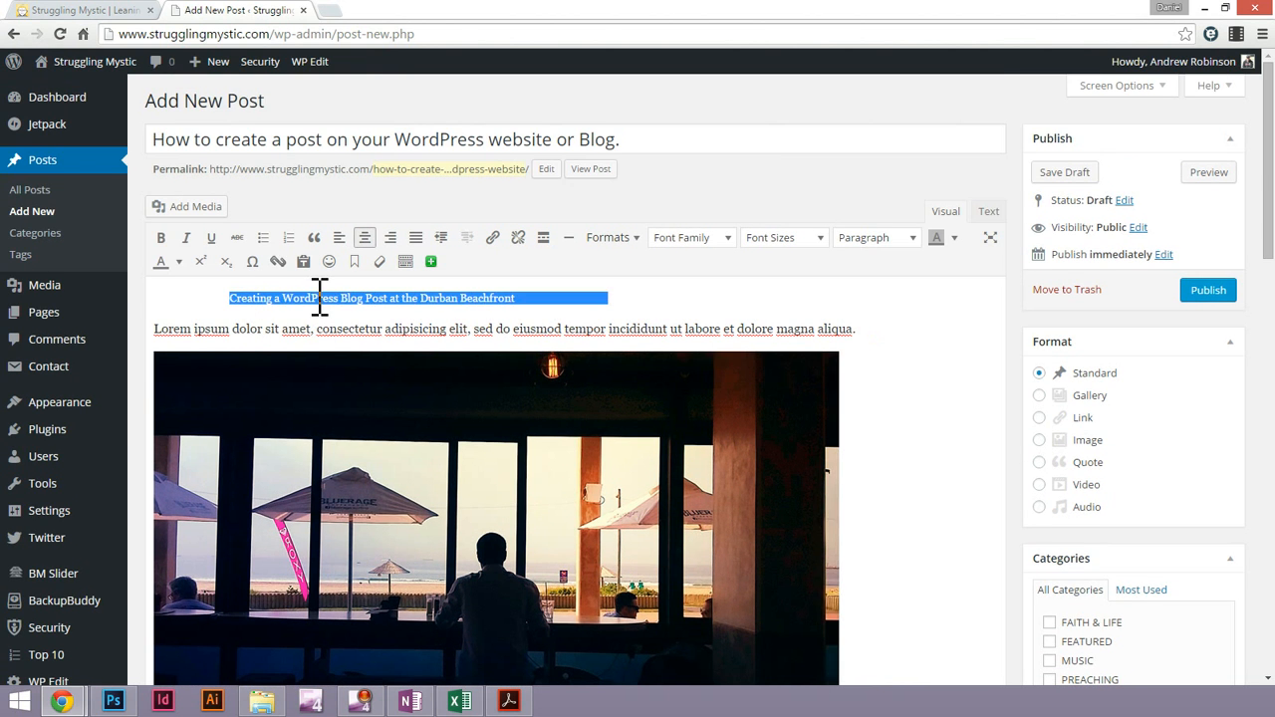
{"action": "left_click", "coordinate": [273, 296]}
{"action": "triple_click", "coordinate": [274, 296]}
{"action": "key", "text": "Delete"}
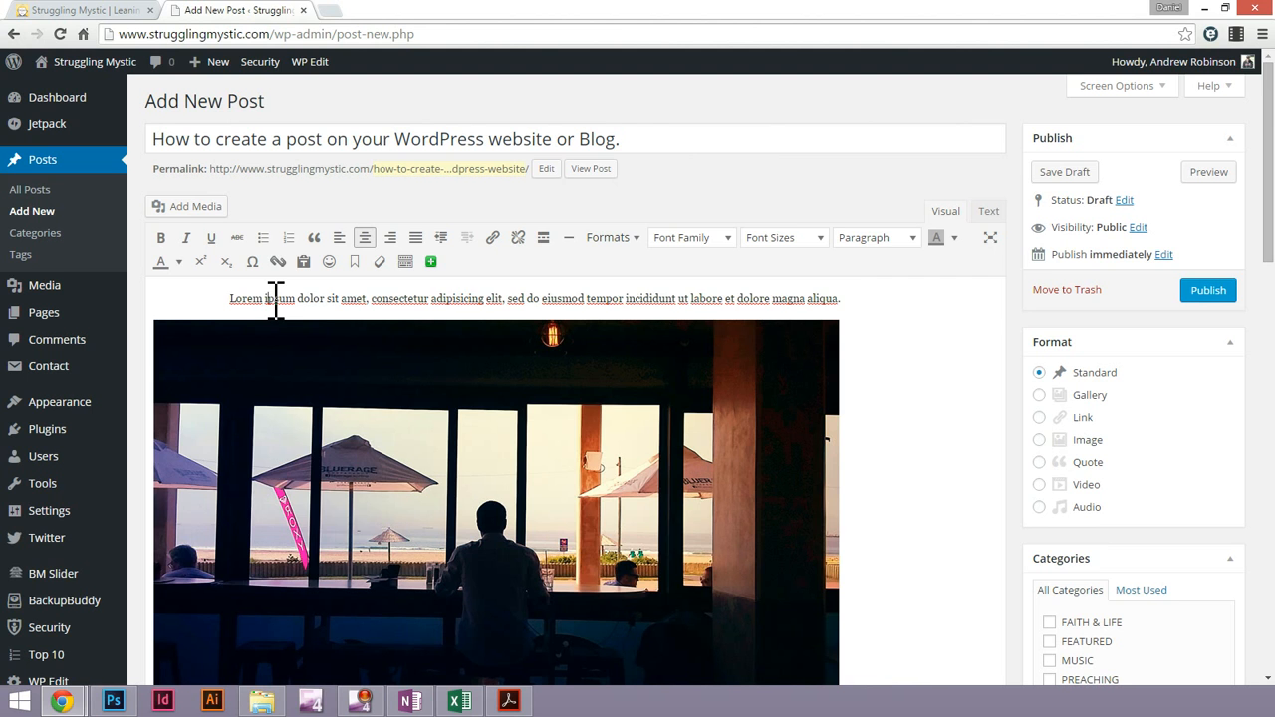
Turn off centre alignment and clear the formatting of the Lorem ipsum paragraph above the image
{"action": "triple_click", "coordinate": [275, 297]}
{"action": "left_click", "coordinate": [368, 239]}
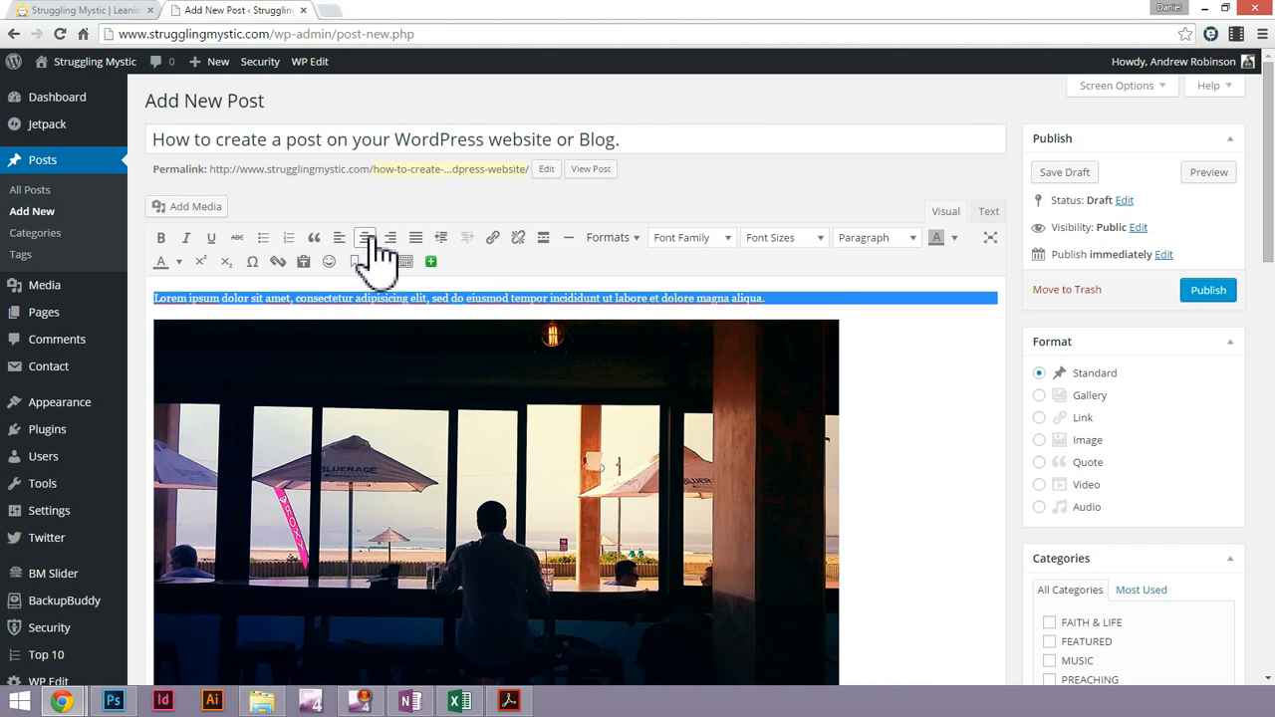
{"action": "triple_click", "coordinate": [321, 298]}
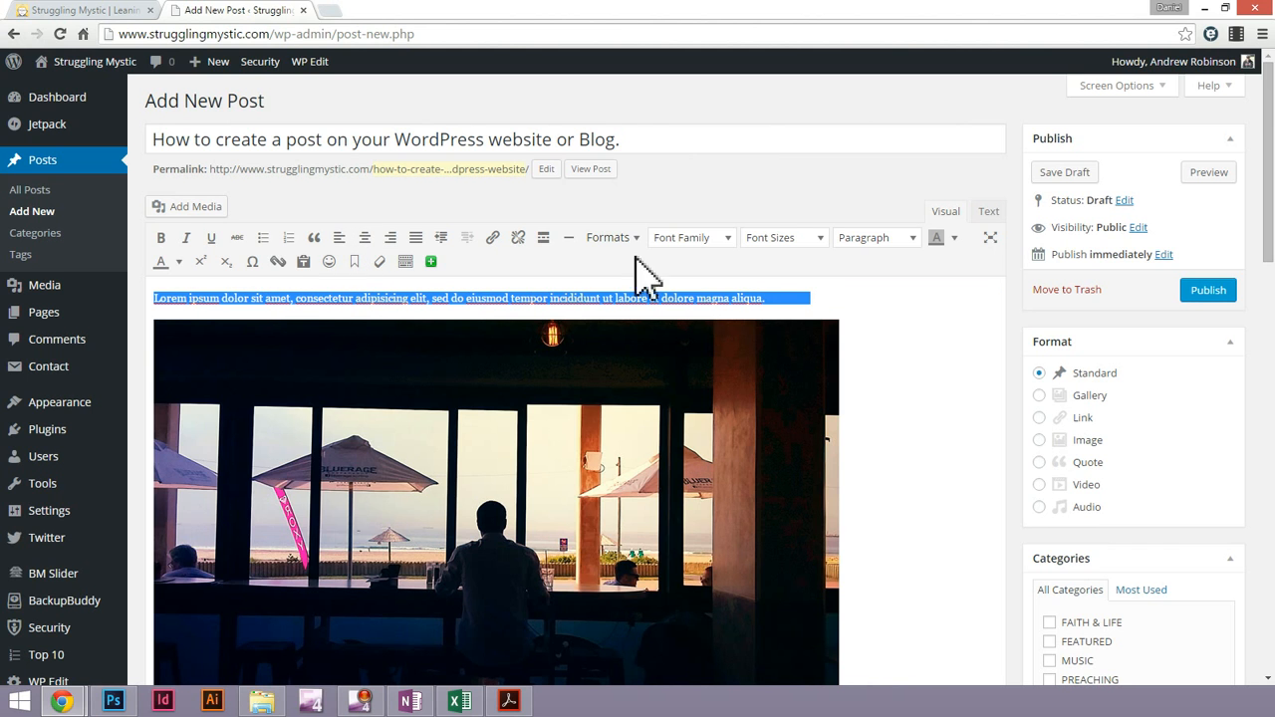
{"action": "left_click", "coordinate": [379, 261]}
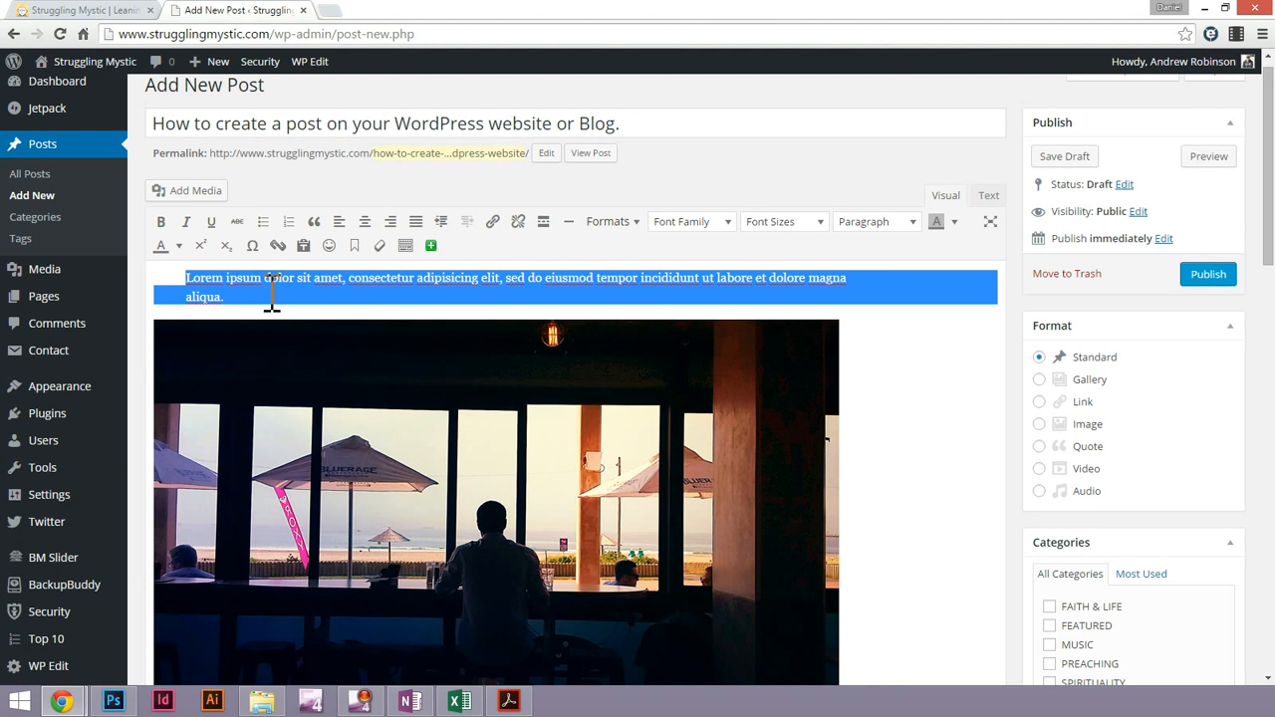
Remove the indentation from the Lorem ipsum paragraph above the image
{"action": "left_click", "coordinate": [184, 283]}
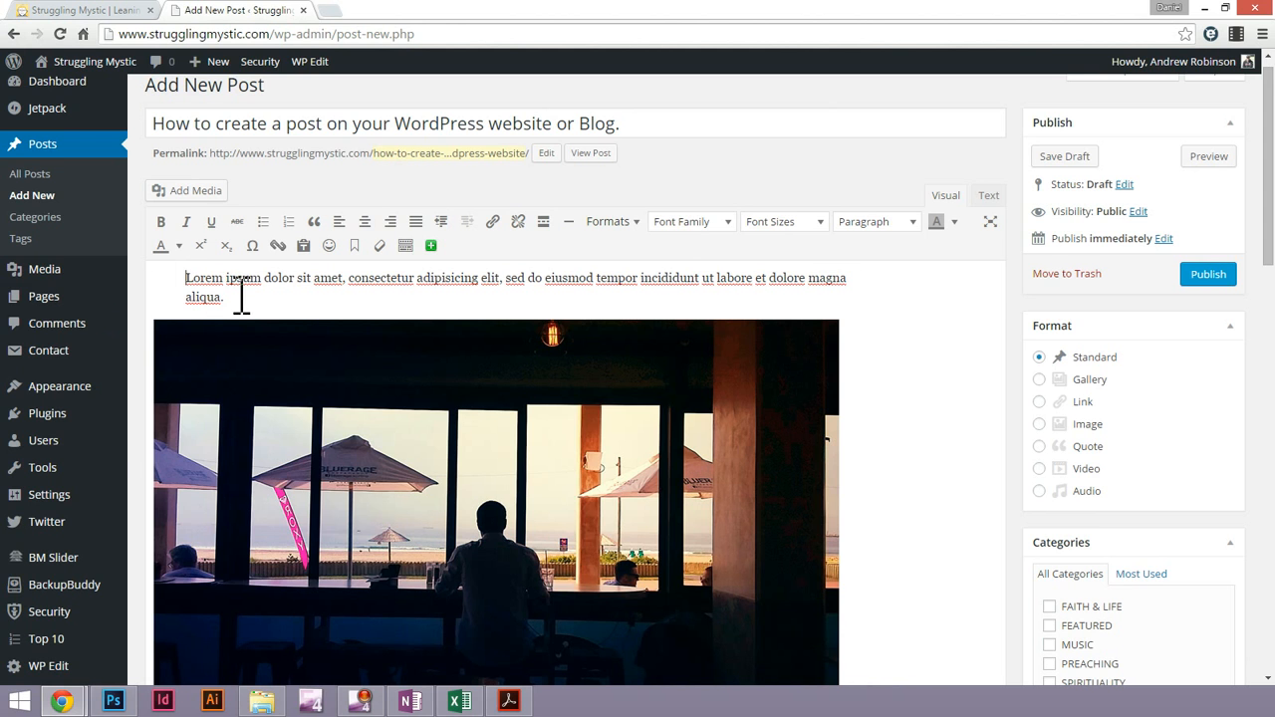
{"action": "triple_click", "coordinate": [292, 307]}
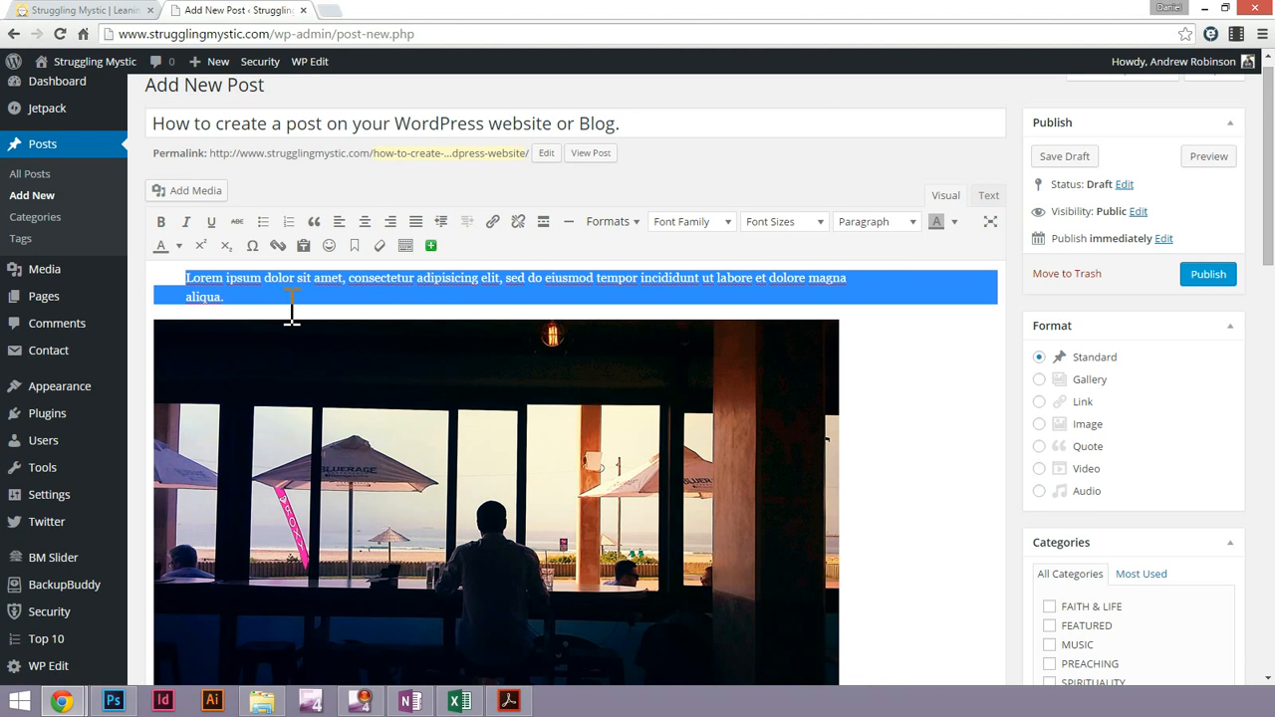
{"action": "left_click", "coordinate": [441, 223]}
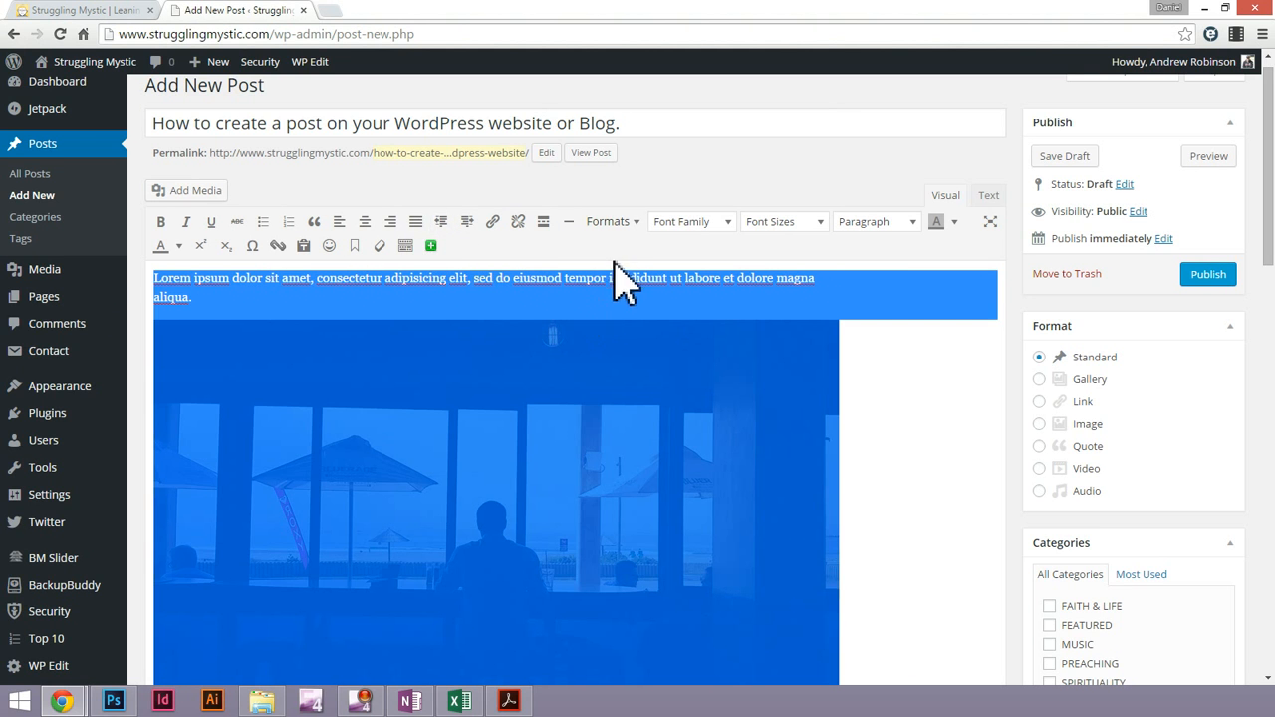
{"action": "left_click", "coordinate": [370, 289]}
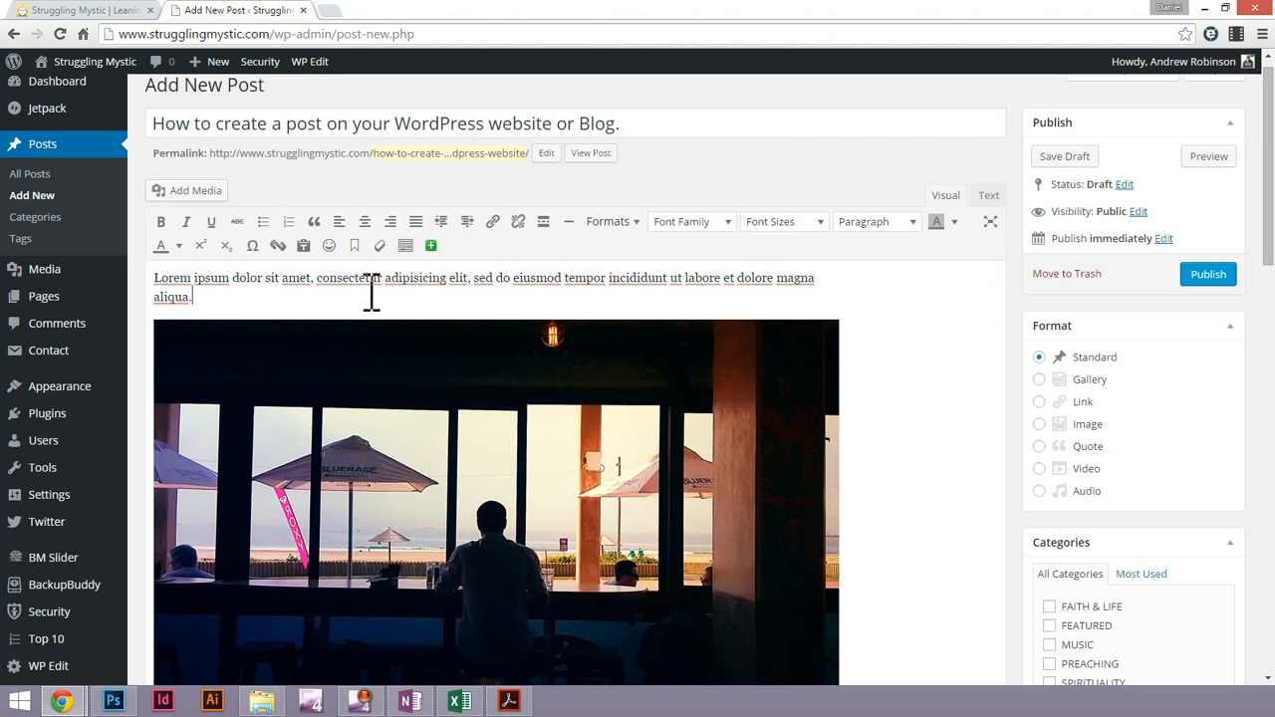
Copy the image's alternative text "Creating a WordPress Blog Post at the Durban Beachfront" into its caption, update it, and centre the image
{"action": "scroll", "coordinate": [674, 394], "scroll_direction": "down", "scroll_amount": 1}
{"action": "left_click", "coordinate": [619, 333]}
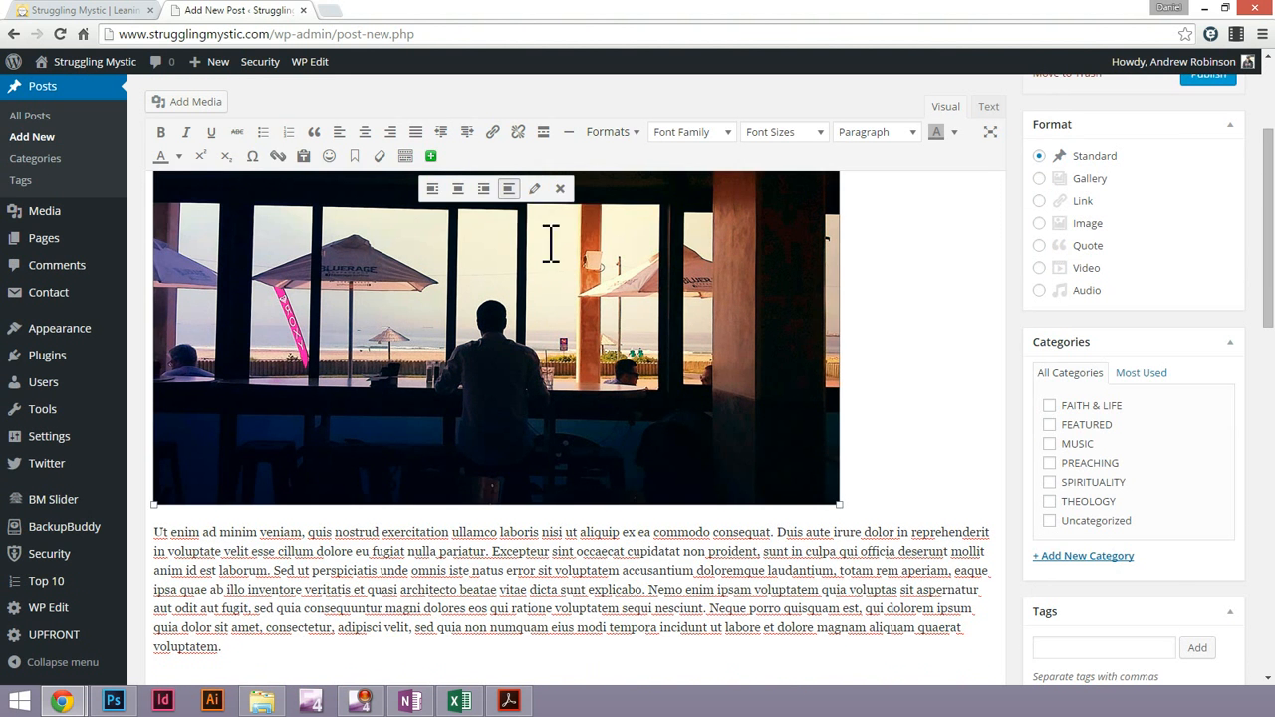
{"action": "scroll", "coordinate": [594, 298], "scroll_direction": "down", "scroll_amount": 1}
{"action": "scroll", "coordinate": [668, 423], "scroll_direction": "up", "scroll_amount": 3}
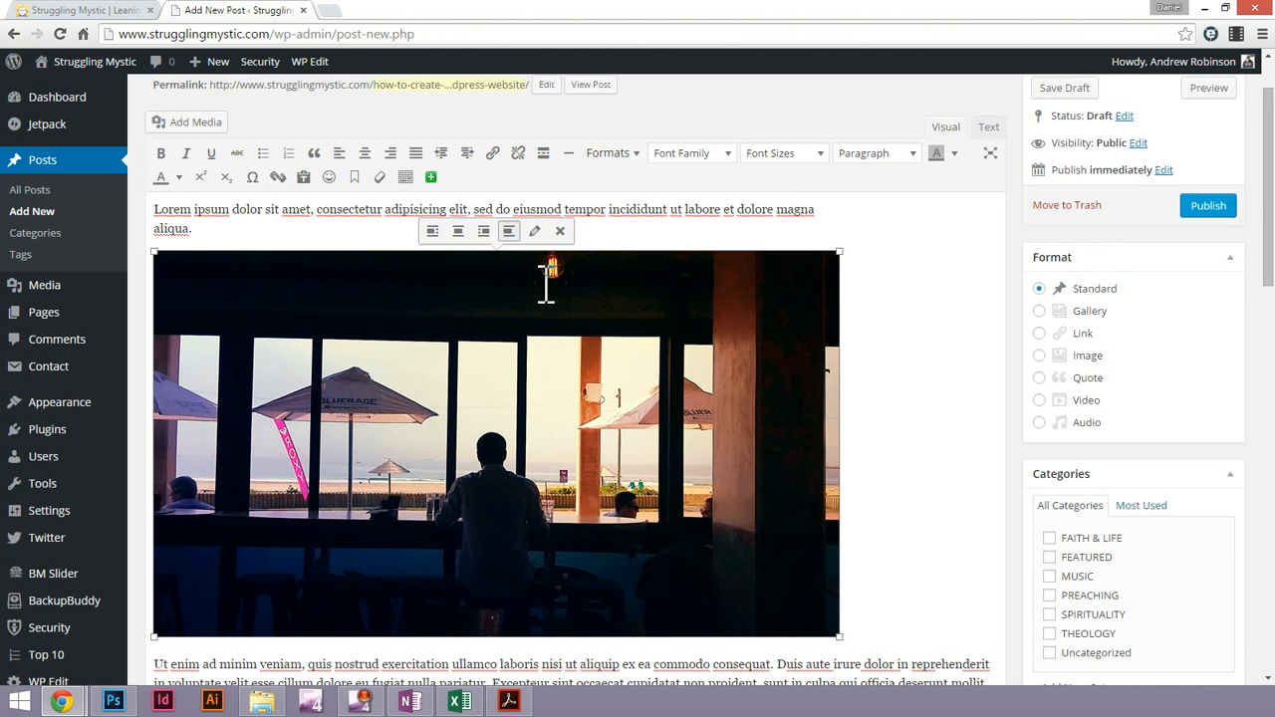
{"action": "left_click", "coordinate": [534, 231]}
{"action": "left_click", "coordinate": [421, 178]}
{"action": "key", "text": "ctrl+a"}
{"action": "key", "text": "ctrl+c"}
{"action": "left_click", "coordinate": [362, 144]}
{"action": "key", "text": "ctrl+v"}
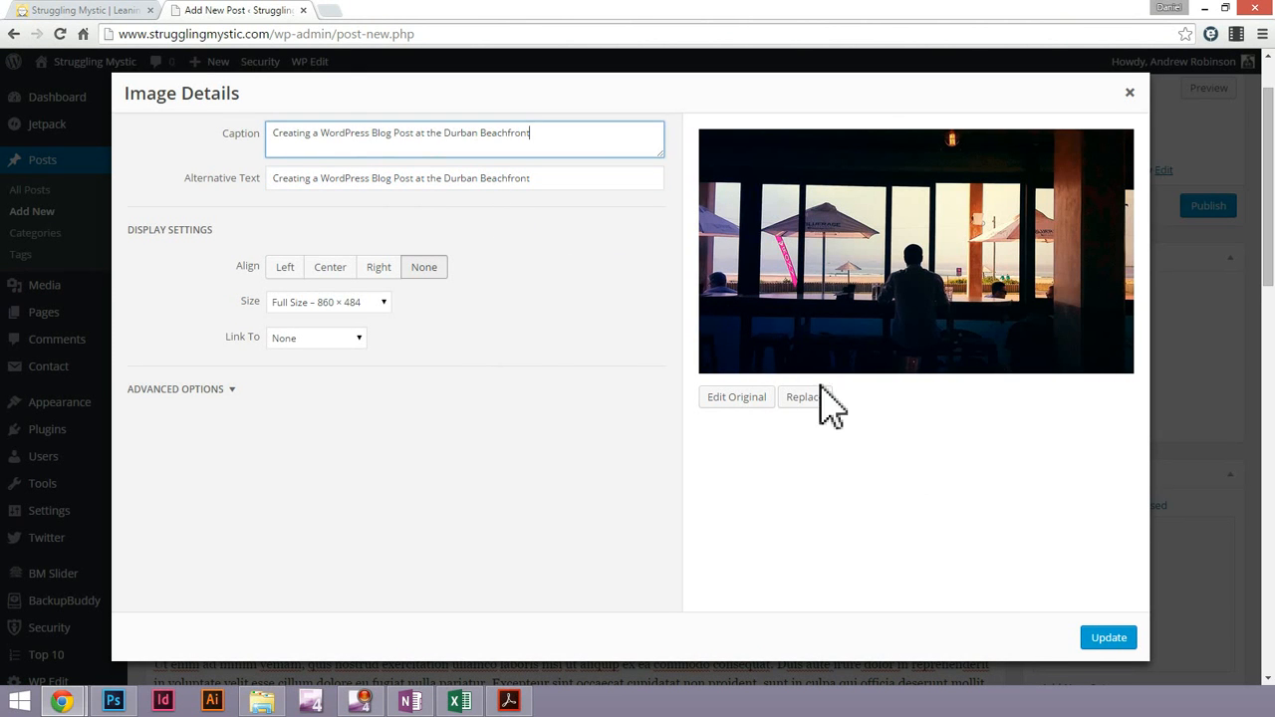
{"action": "left_click", "coordinate": [1117, 647]}
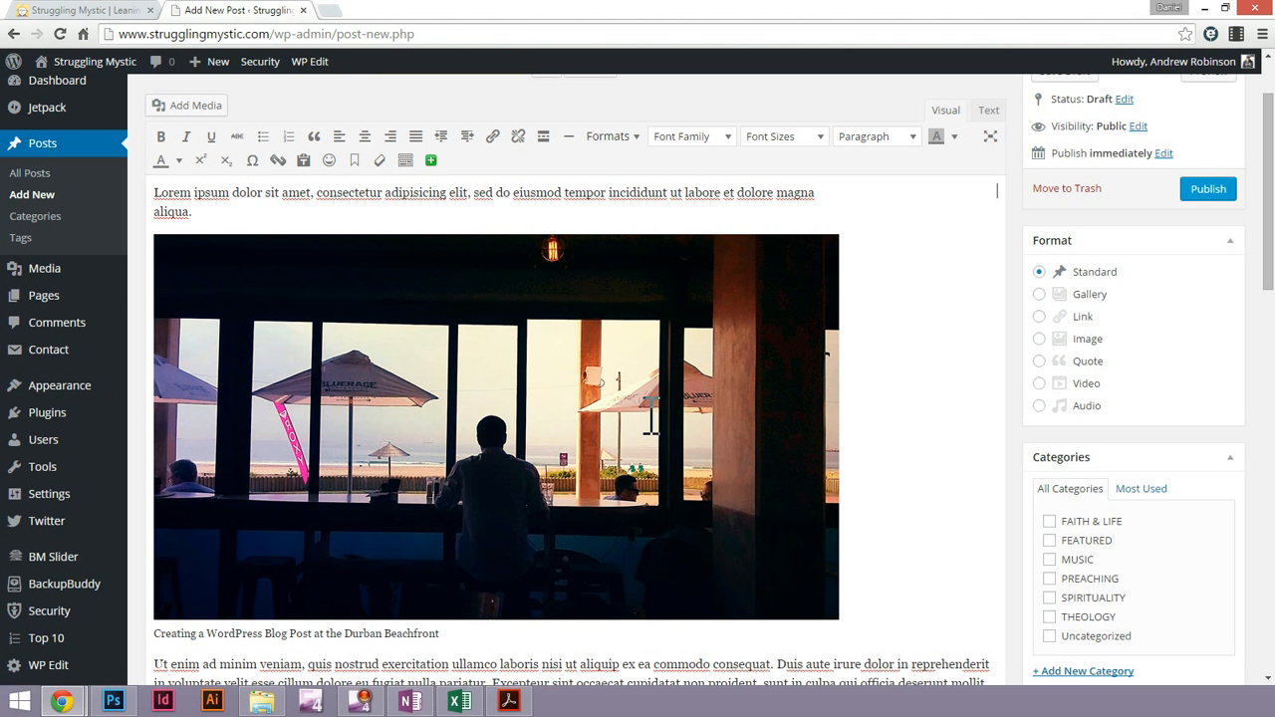
{"action": "left_click", "coordinate": [458, 215]}
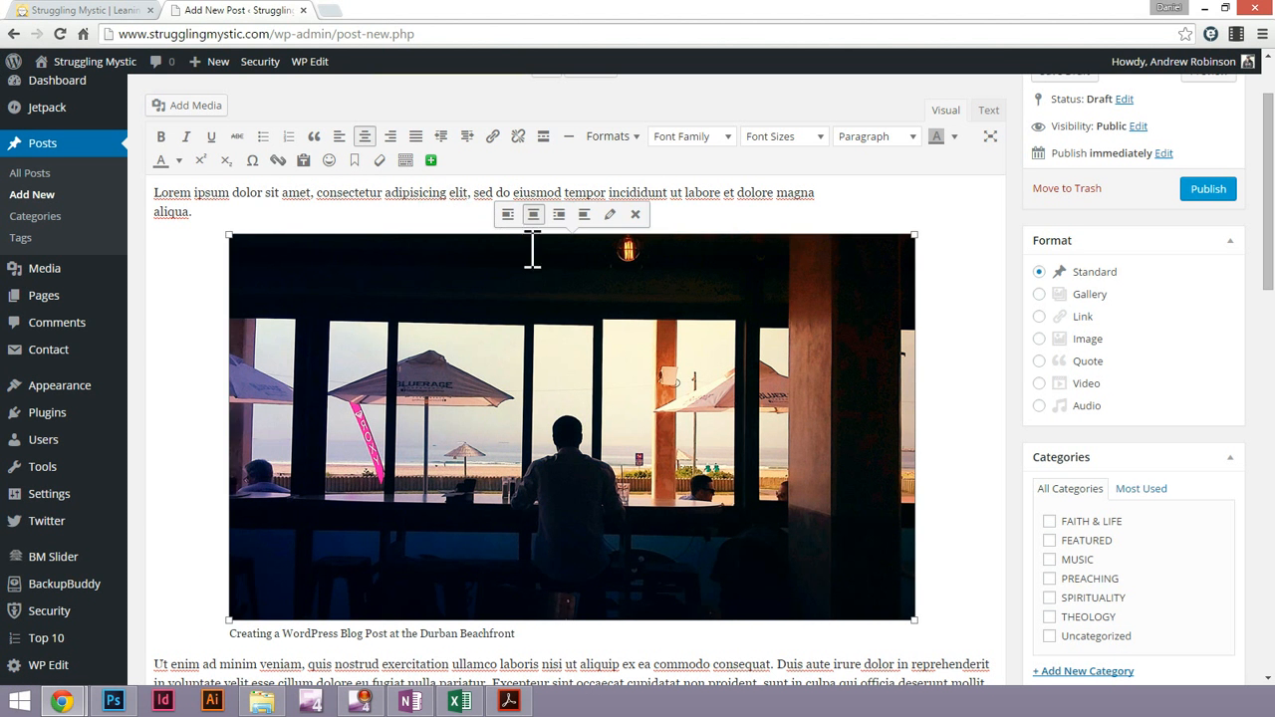
Try Heading 4 on the Lorem ipsum paragraph above the image and settle on Heading 3
{"action": "left_click", "coordinate": [194, 195]}
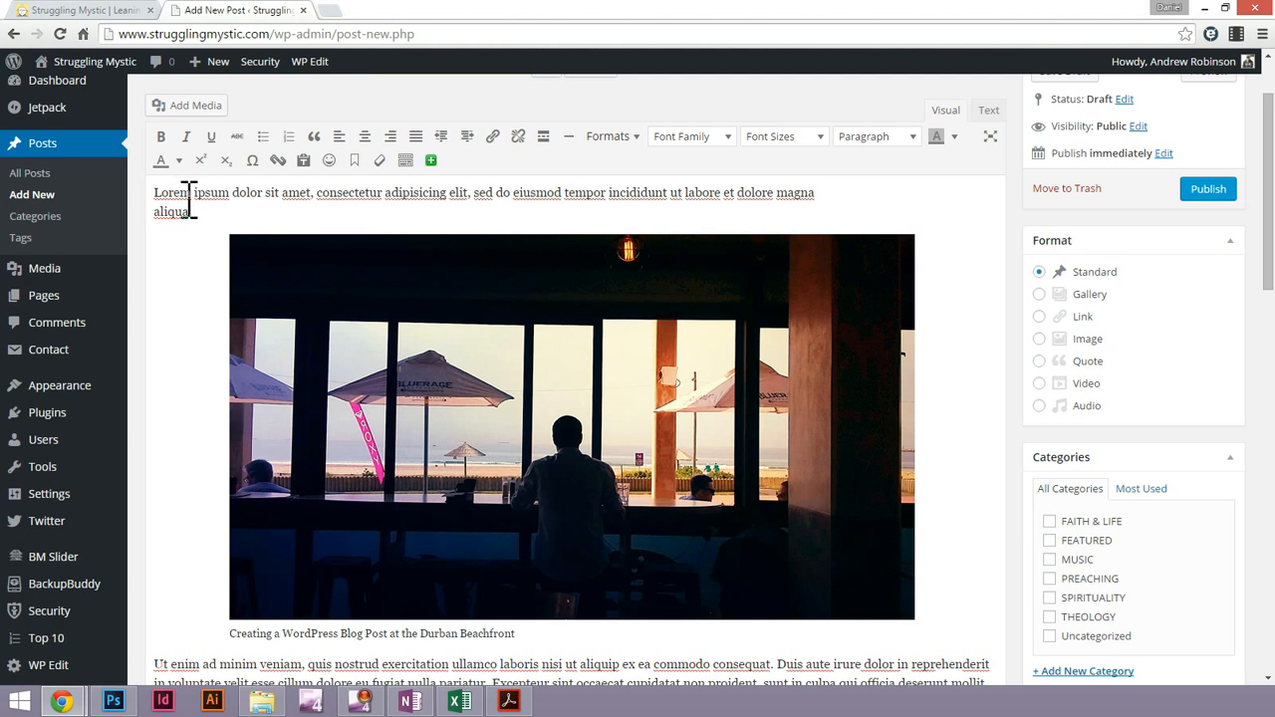
{"action": "triple_click", "coordinate": [194, 207]}
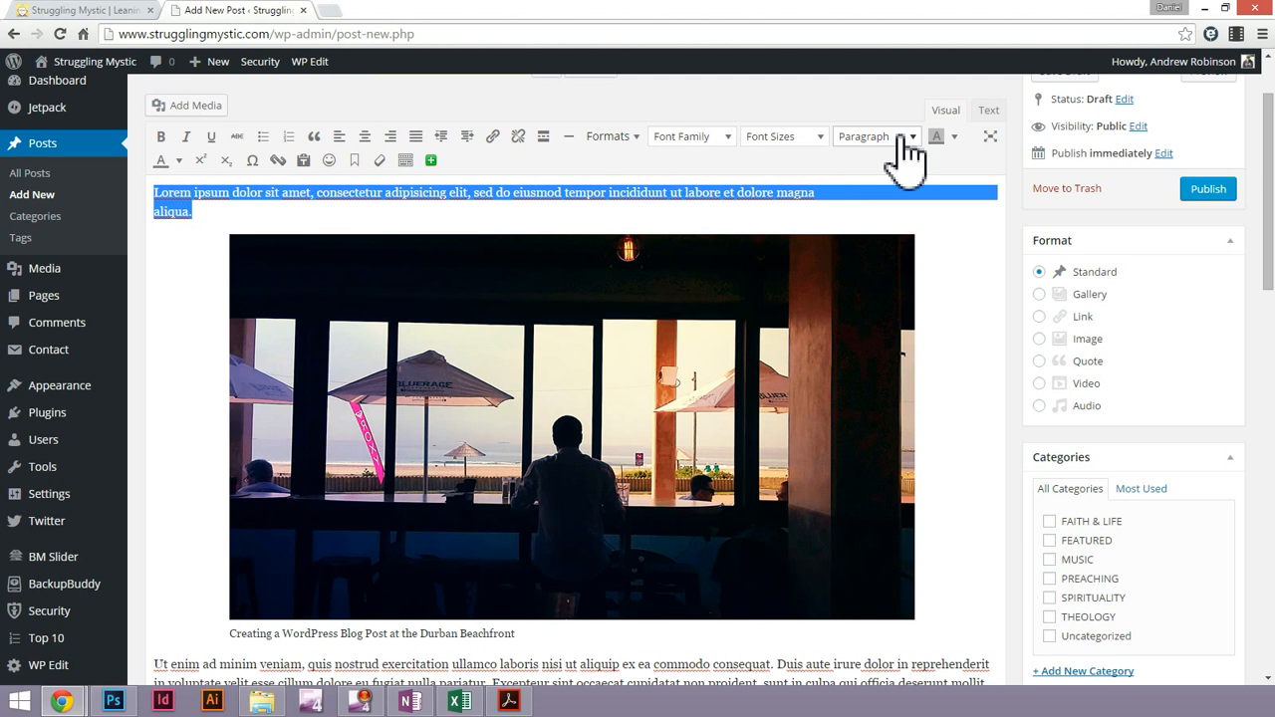
{"action": "left_click", "coordinate": [906, 139]}
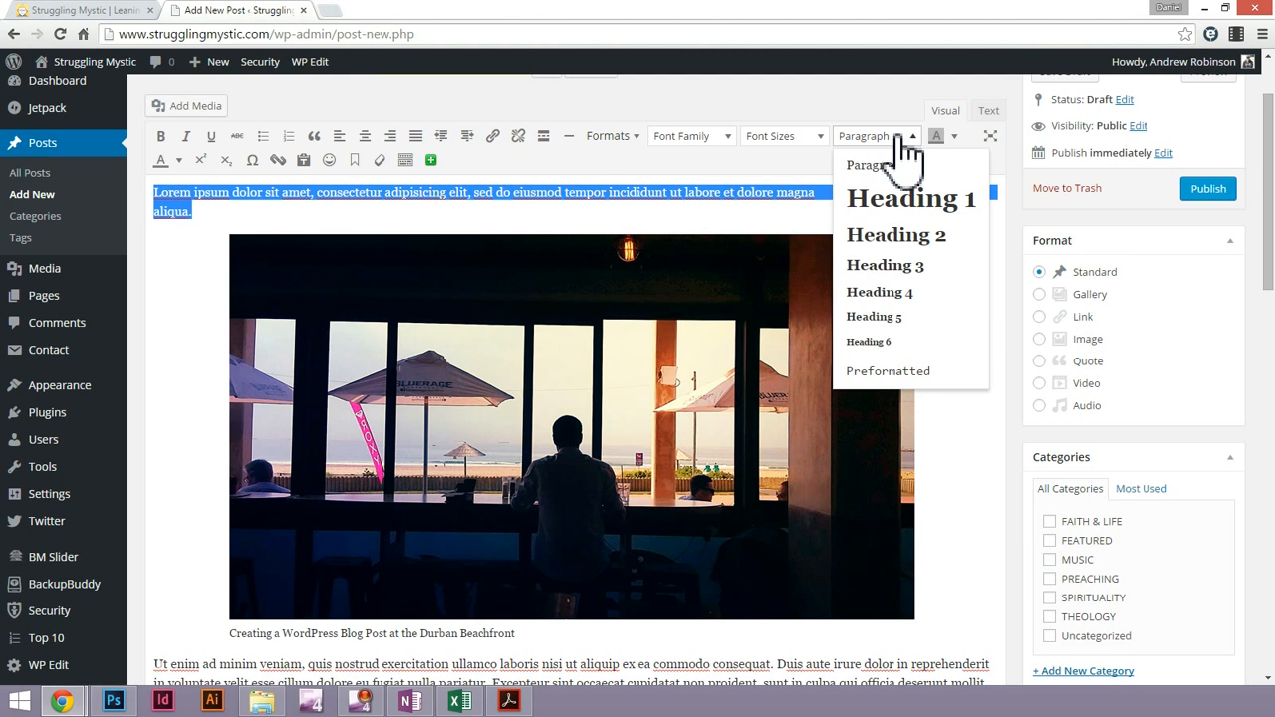
{"action": "left_click", "coordinate": [904, 293]}
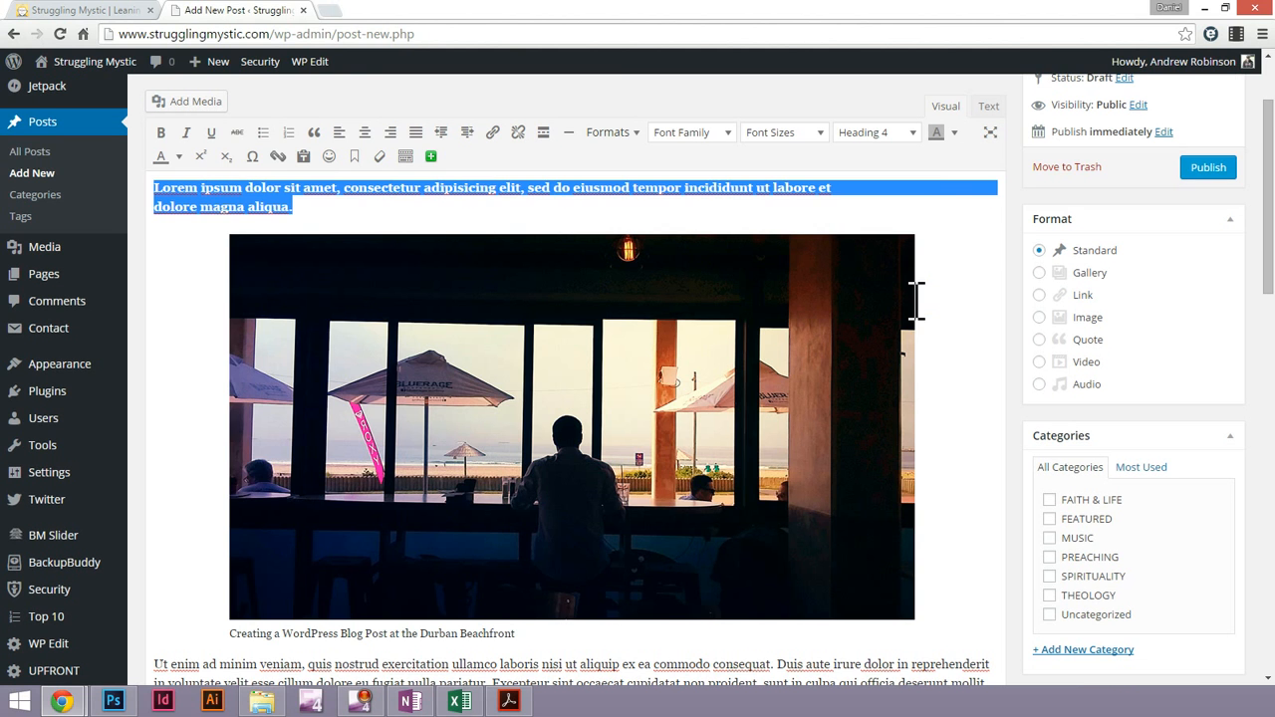
{"action": "left_click", "coordinate": [892, 133]}
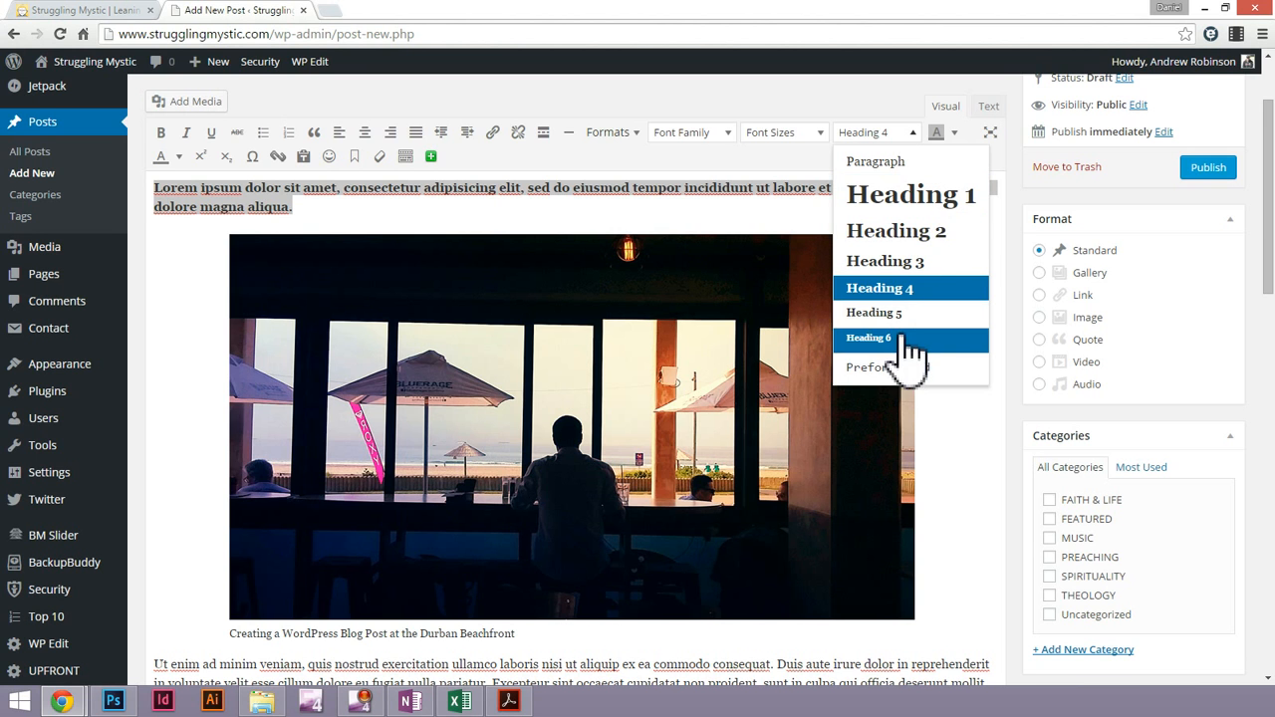
{"action": "left_click", "coordinate": [930, 264]}
{"action": "left_click", "coordinate": [431, 196]}
{"action": "scroll", "coordinate": [515, 305], "scroll_direction": "up", "scroll_amount": 1}
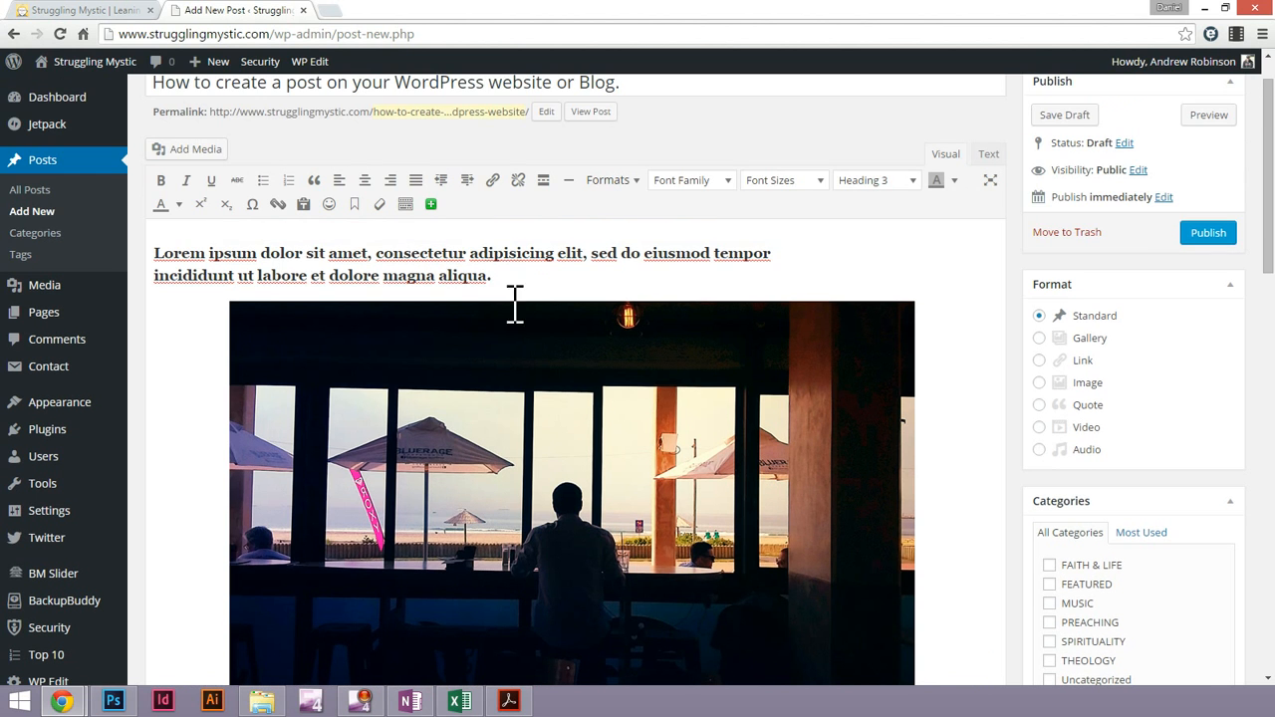
{"action": "scroll", "coordinate": [369, 209], "scroll_direction": "up", "scroll_amount": 1}
{"action": "triple_click", "coordinate": [222, 143]}
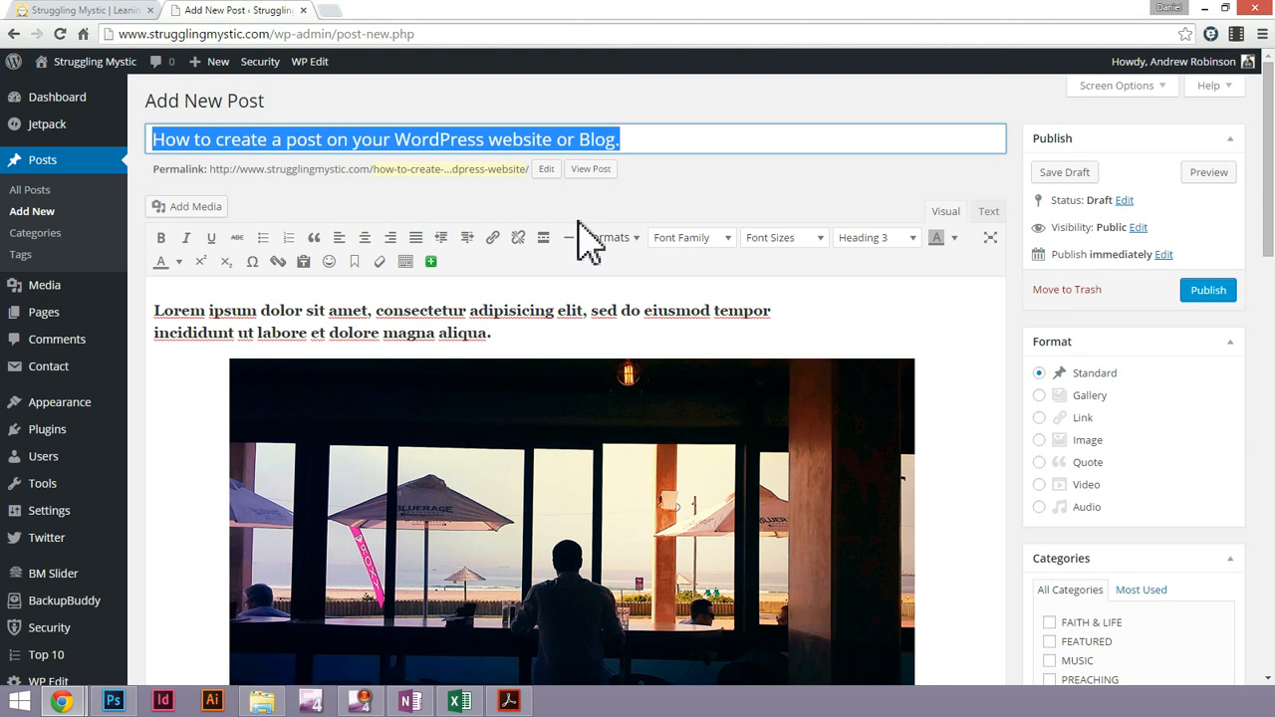
{"action": "left_click", "coordinate": [420, 324]}
{"action": "key", "text": "ctrl+a"}
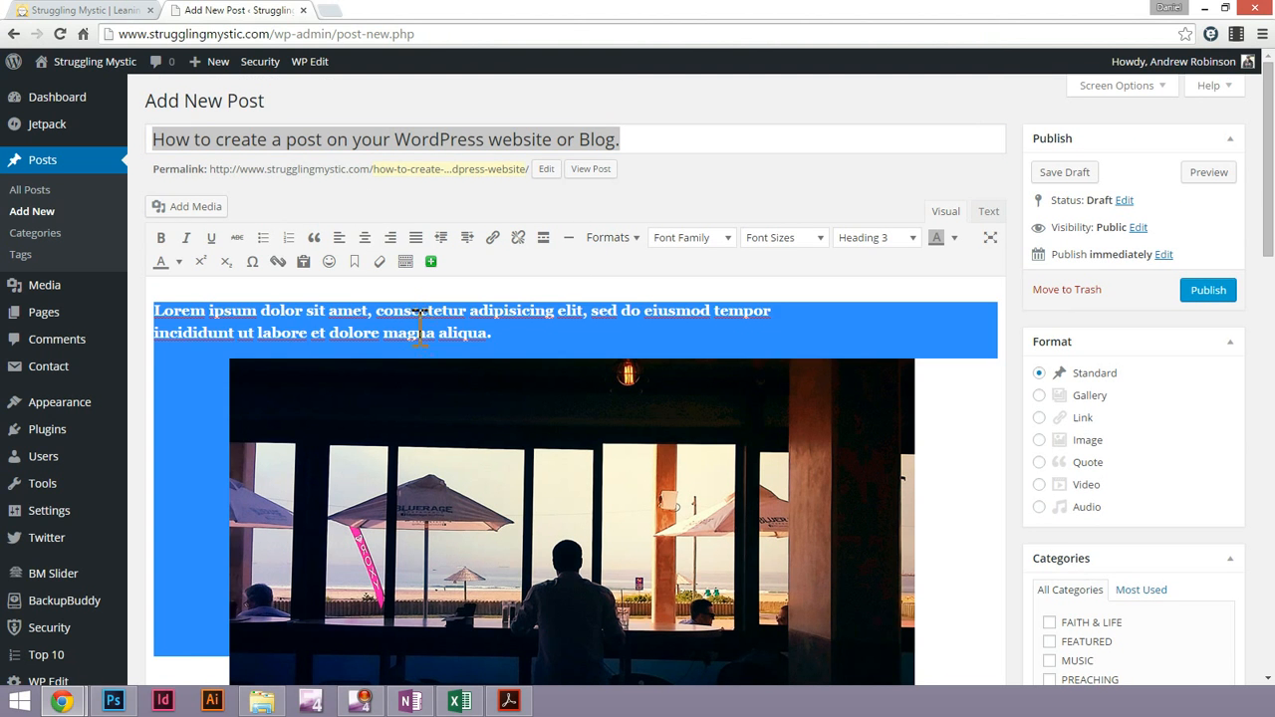
{"action": "left_click", "coordinate": [322, 311]}
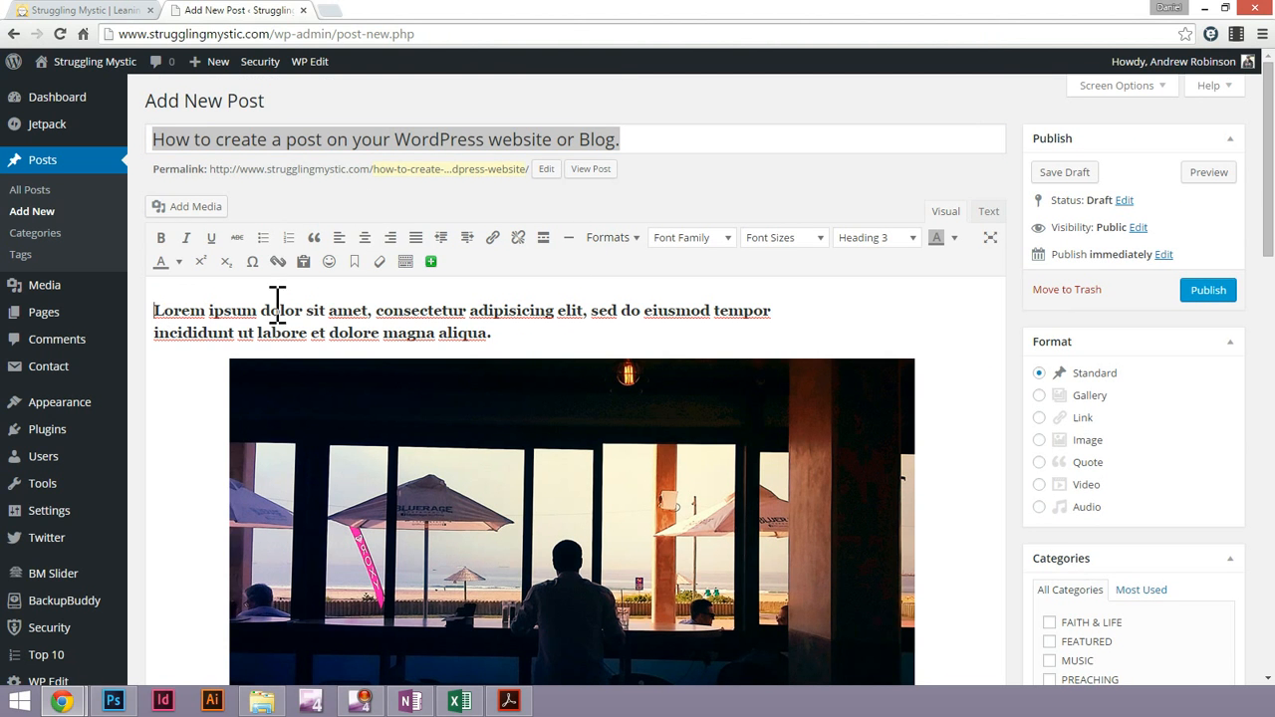
{"action": "key", "text": "ctrl+a"}
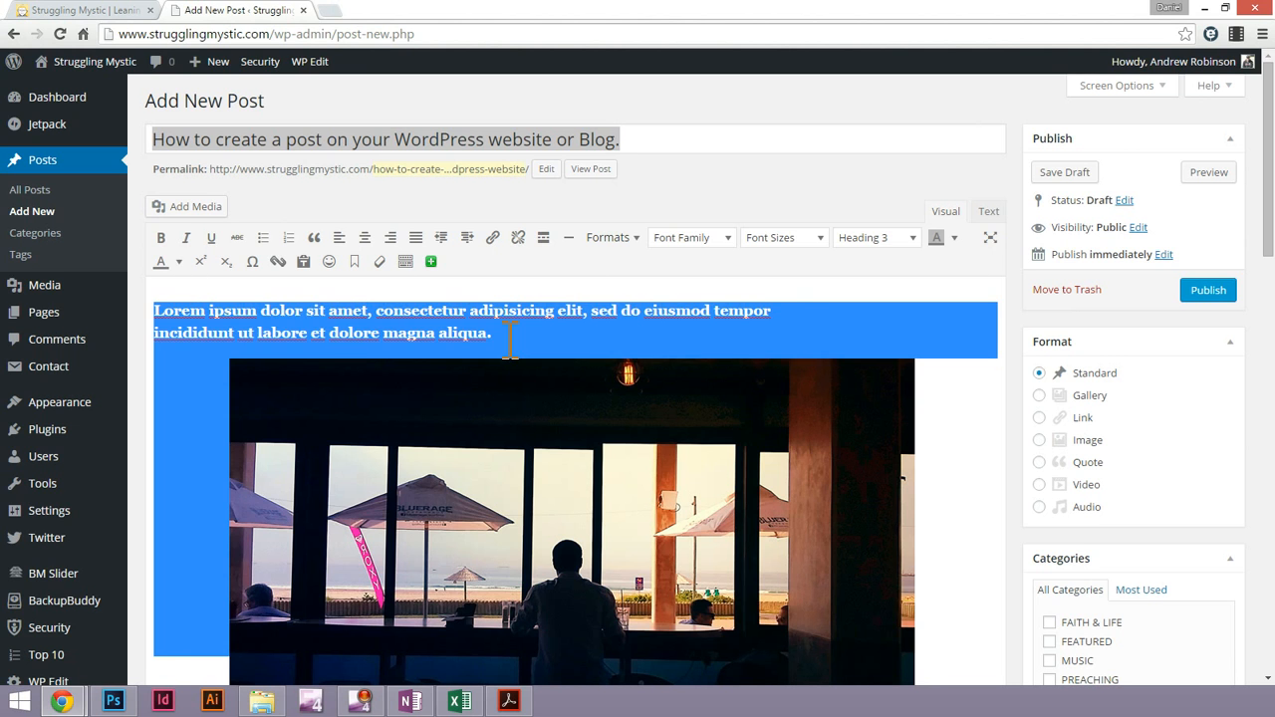
{"action": "left_click", "coordinate": [176, 317]}
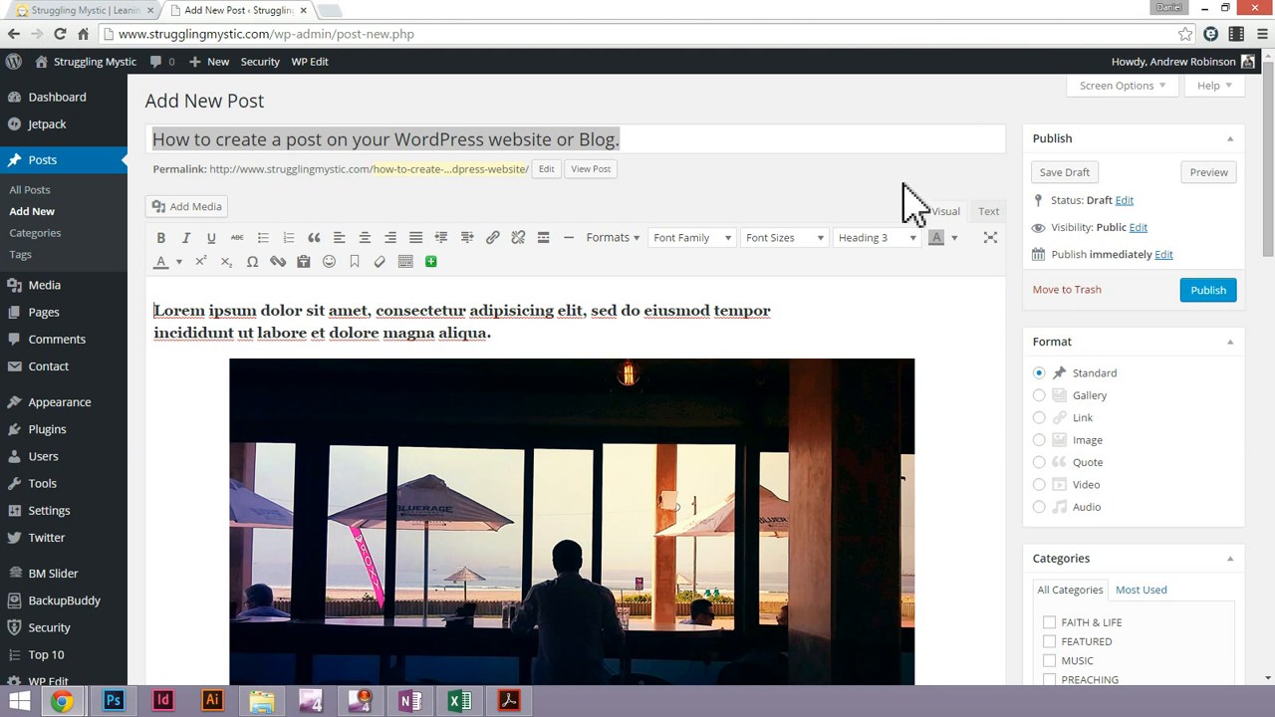
Try Heading 2 on the text above the image and return it to Heading 3
{"action": "left_click", "coordinate": [900, 239]}
{"action": "left_click", "coordinate": [897, 335]}
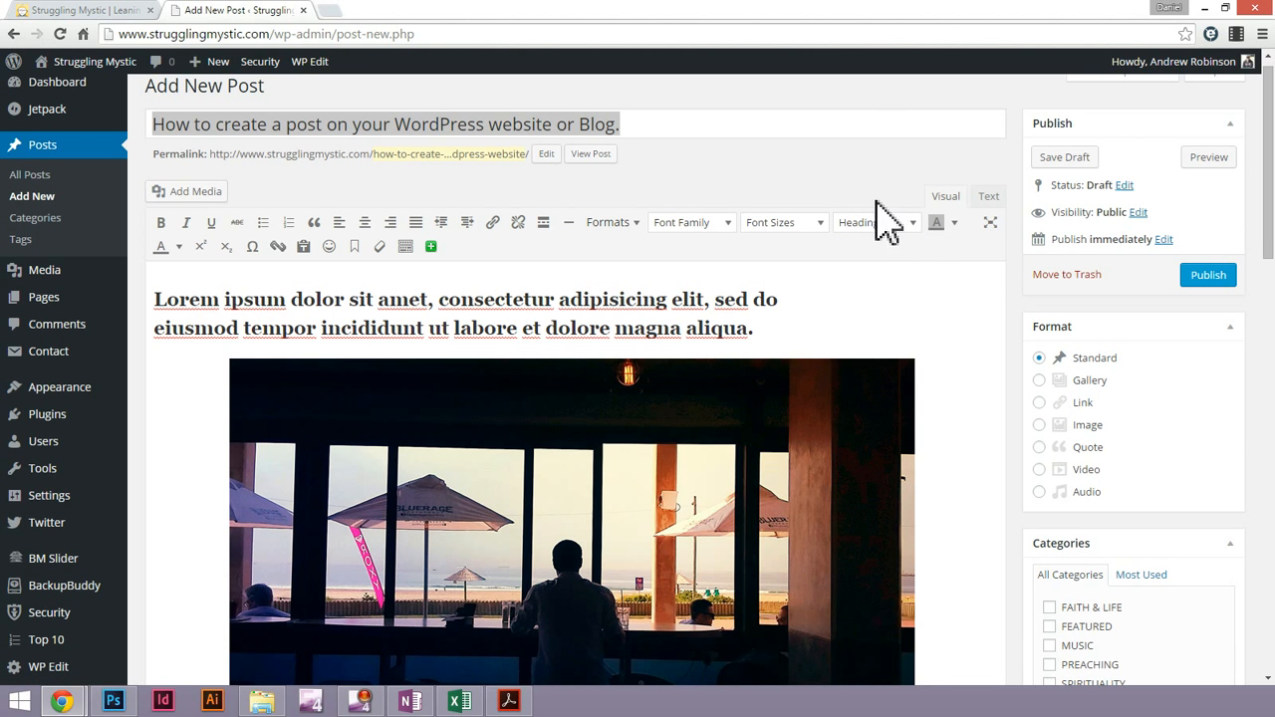
{"action": "left_click", "coordinate": [882, 222]}
{"action": "left_click", "coordinate": [899, 351]}
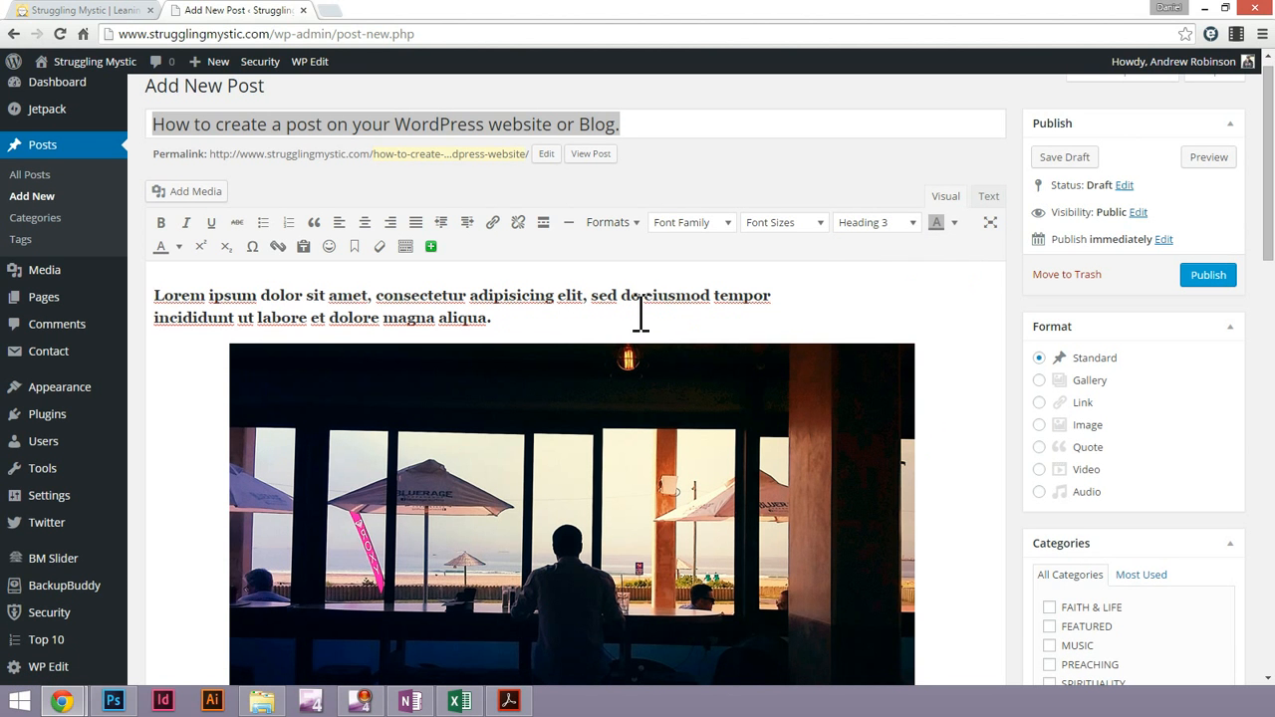
Split the paragraph below the image before "Nemo enim" and add an empty line at the end of the post
{"action": "left_click_drag", "start_coordinate": [1270, 261], "coordinate": [1268, 375]}
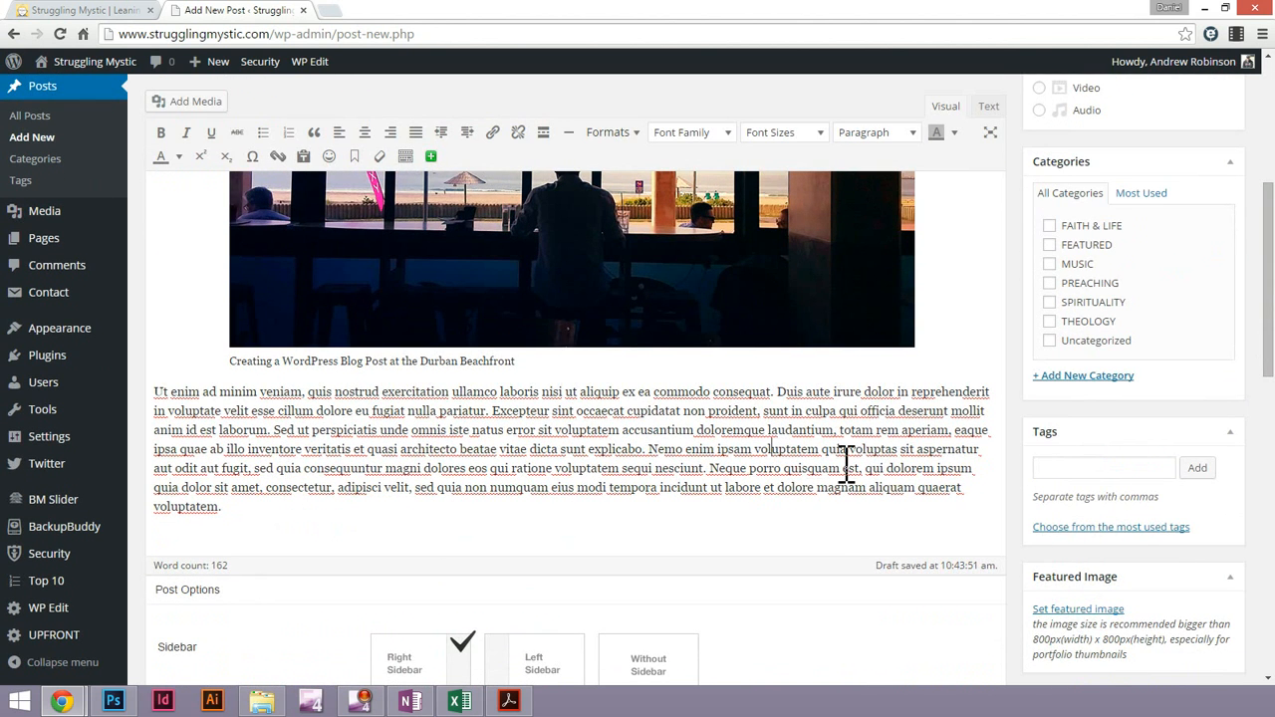
{"action": "key", "text": "Return"}
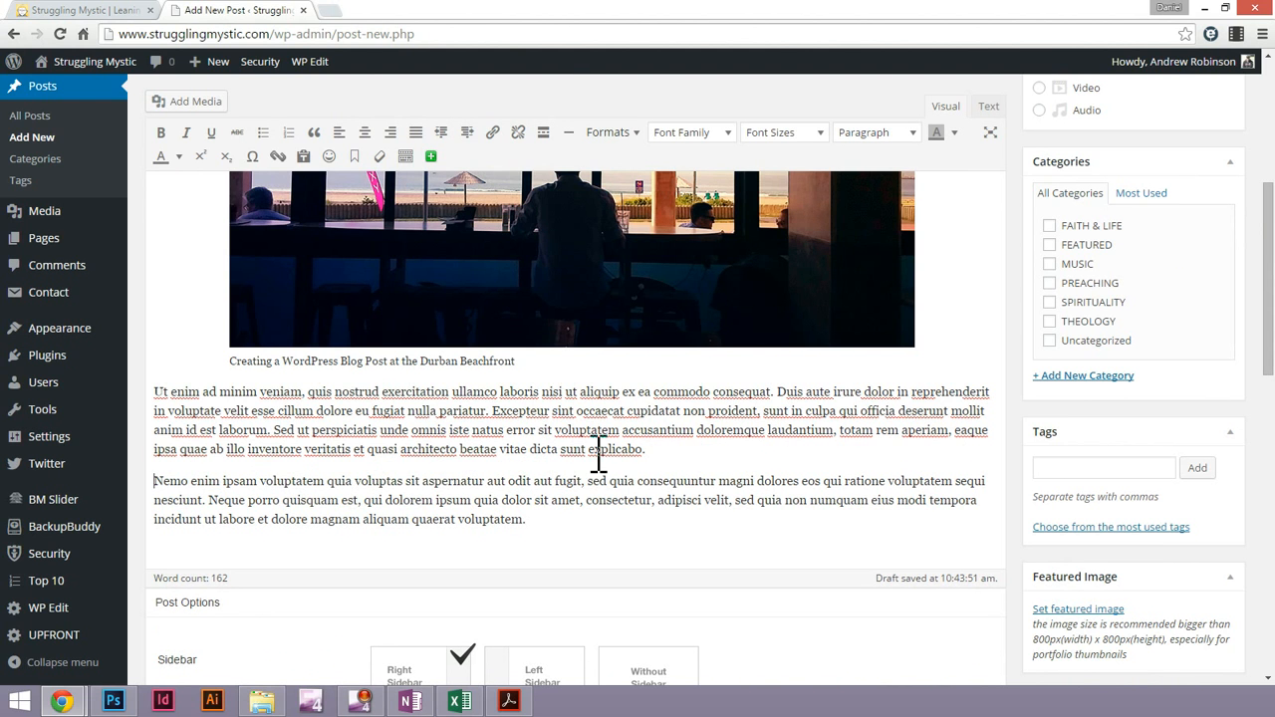
{"action": "scroll", "coordinate": [925, 316], "scroll_direction": "down", "scroll_amount": 1}
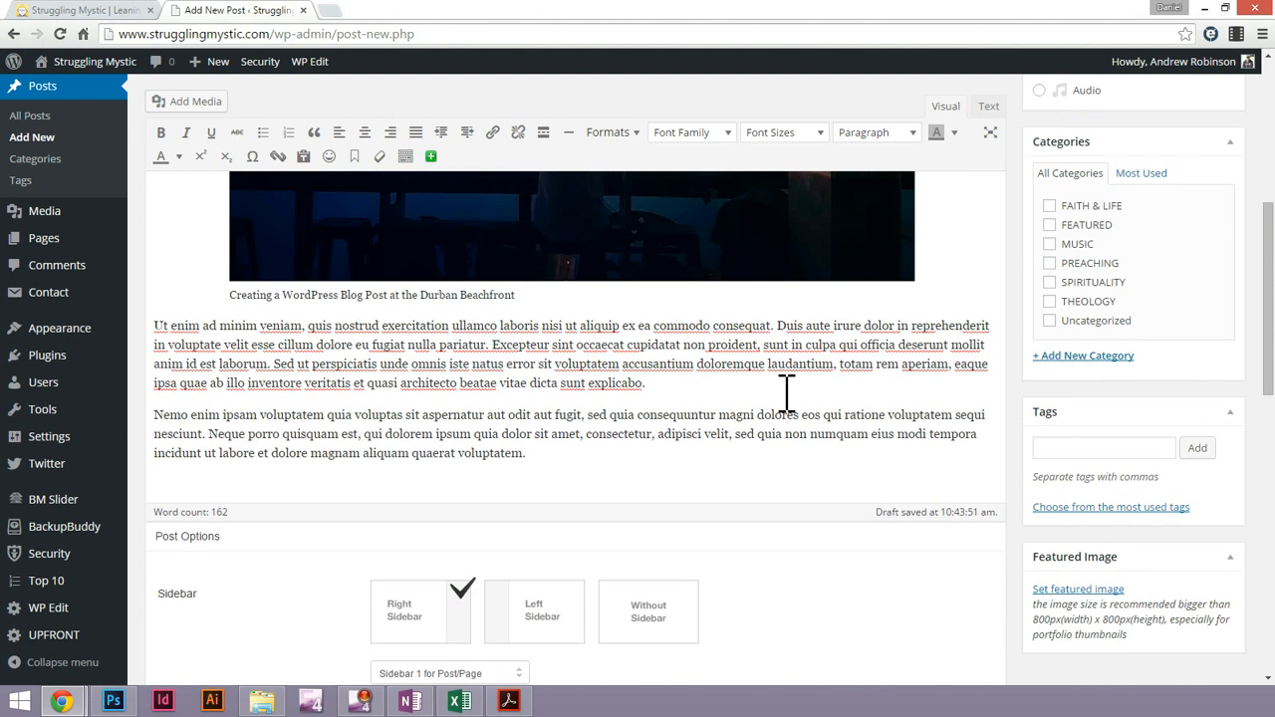
{"action": "left_click", "coordinate": [571, 457]}
{"action": "key", "text": "Return"}
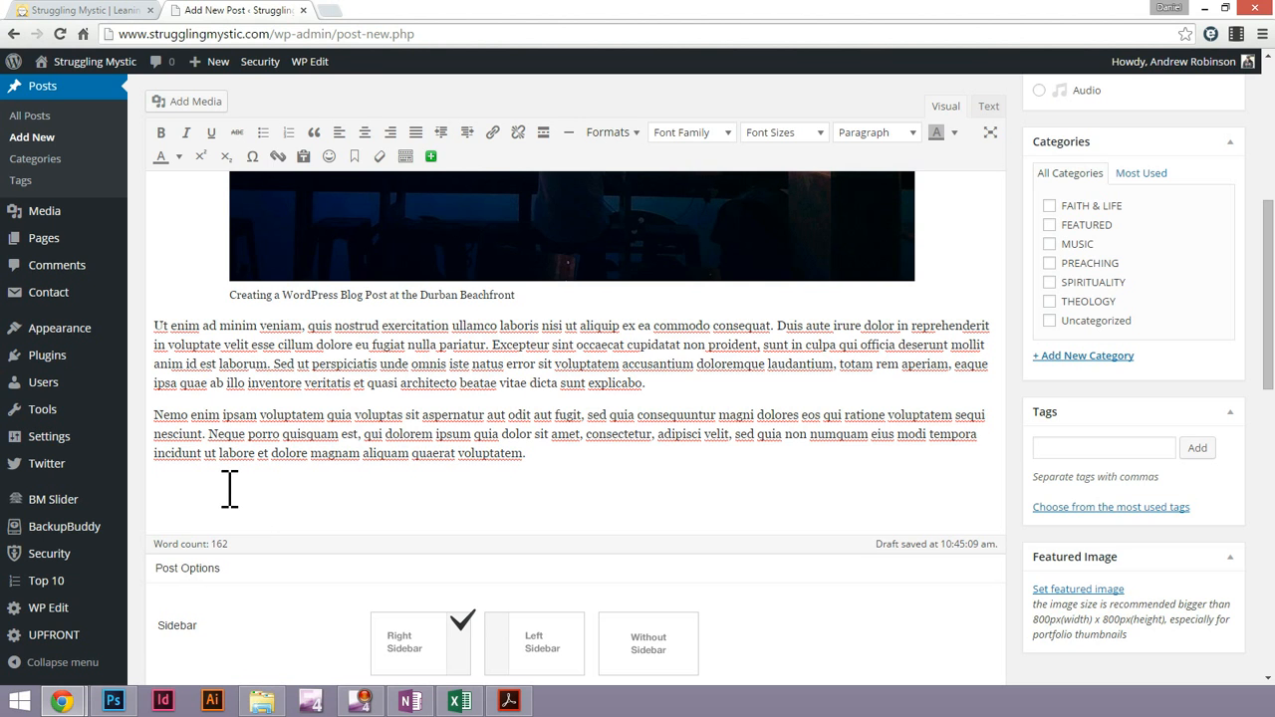
Start a Button shortcode on the empty last line with the text "Go to website"
{"action": "left_click", "coordinate": [432, 158]}
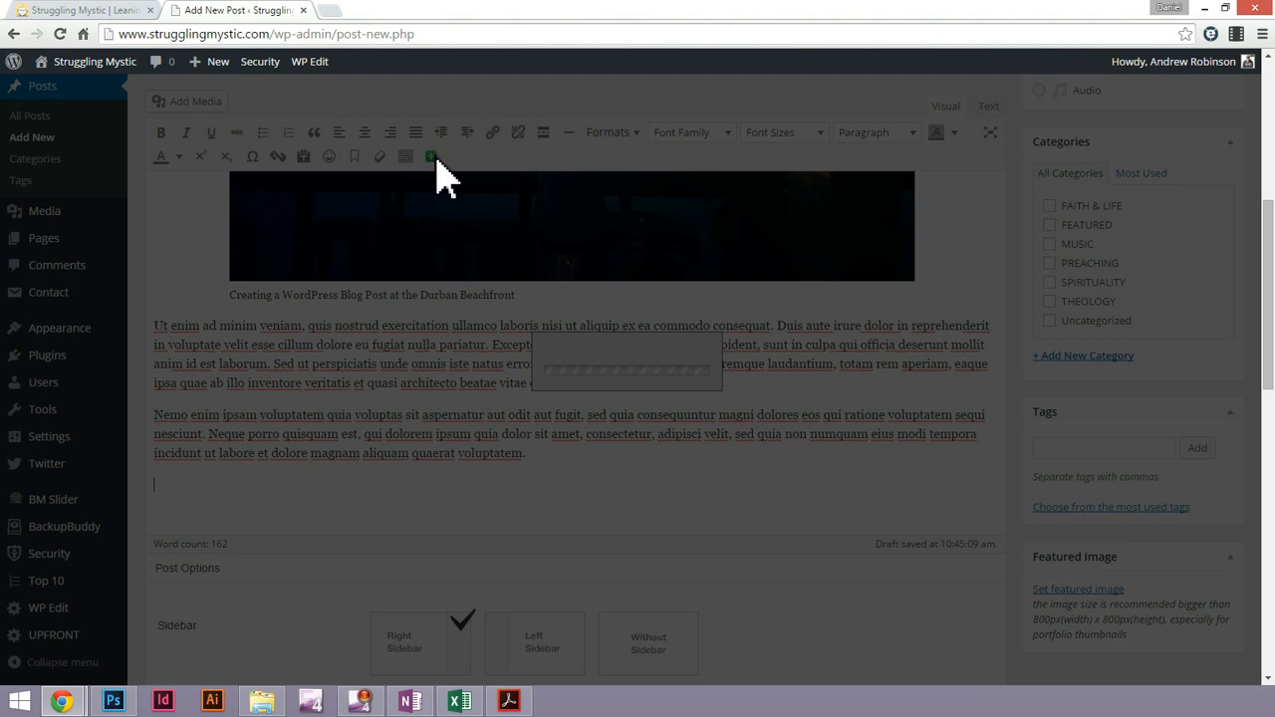
{"action": "left_click", "coordinate": [720, 176]}
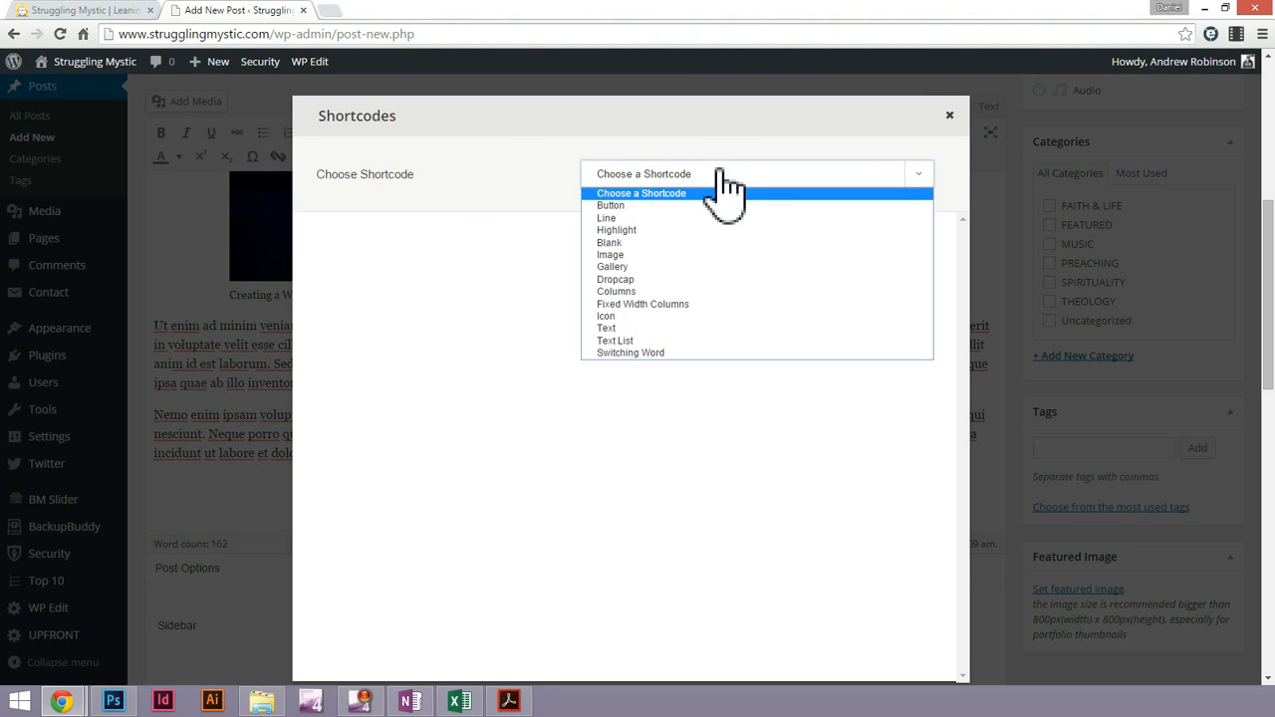
{"action": "left_click", "coordinate": [621, 208]}
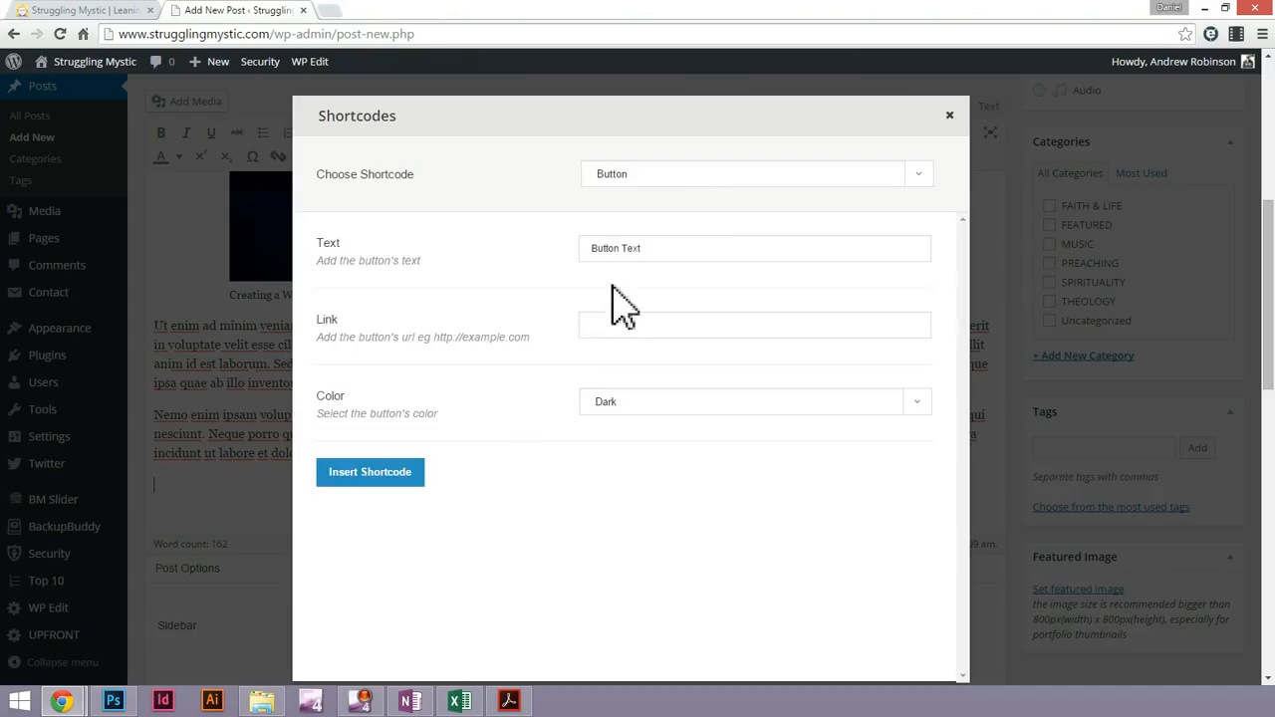
{"action": "double_click", "coordinate": [681, 249]}
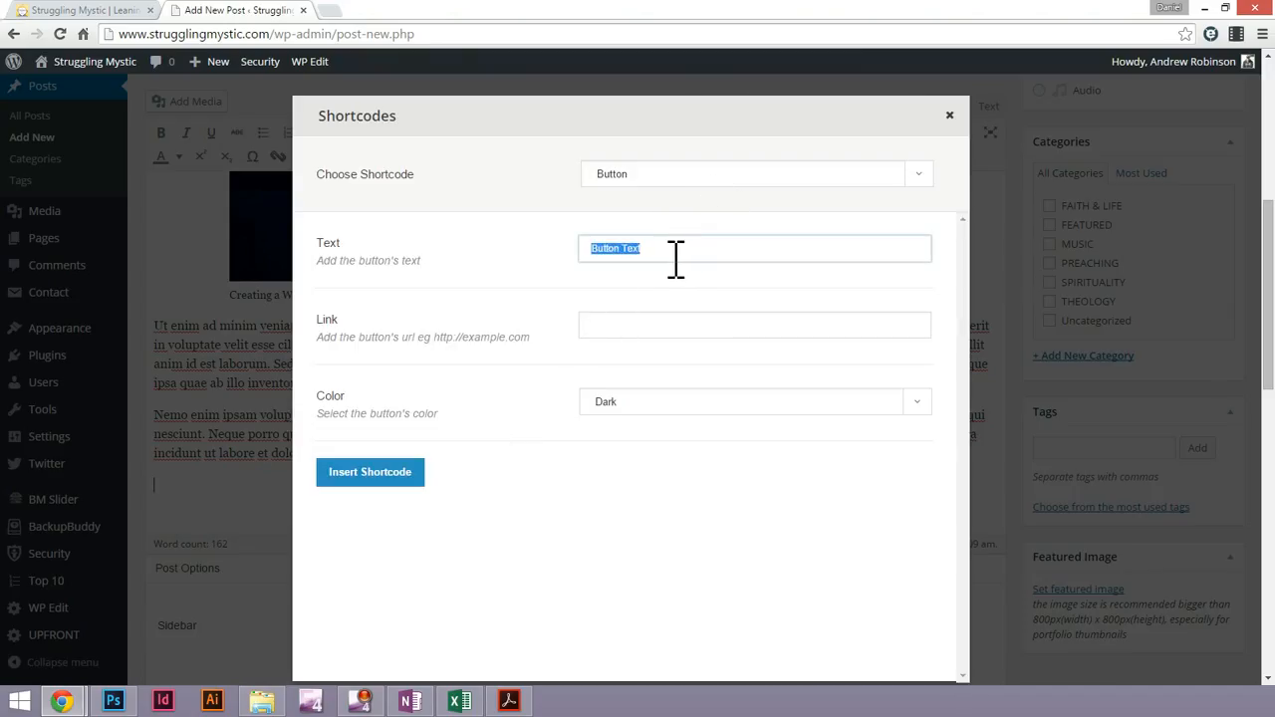
{"action": "type", "text": "Go to website"}
{"action": "left_click", "coordinate": [650, 323]}
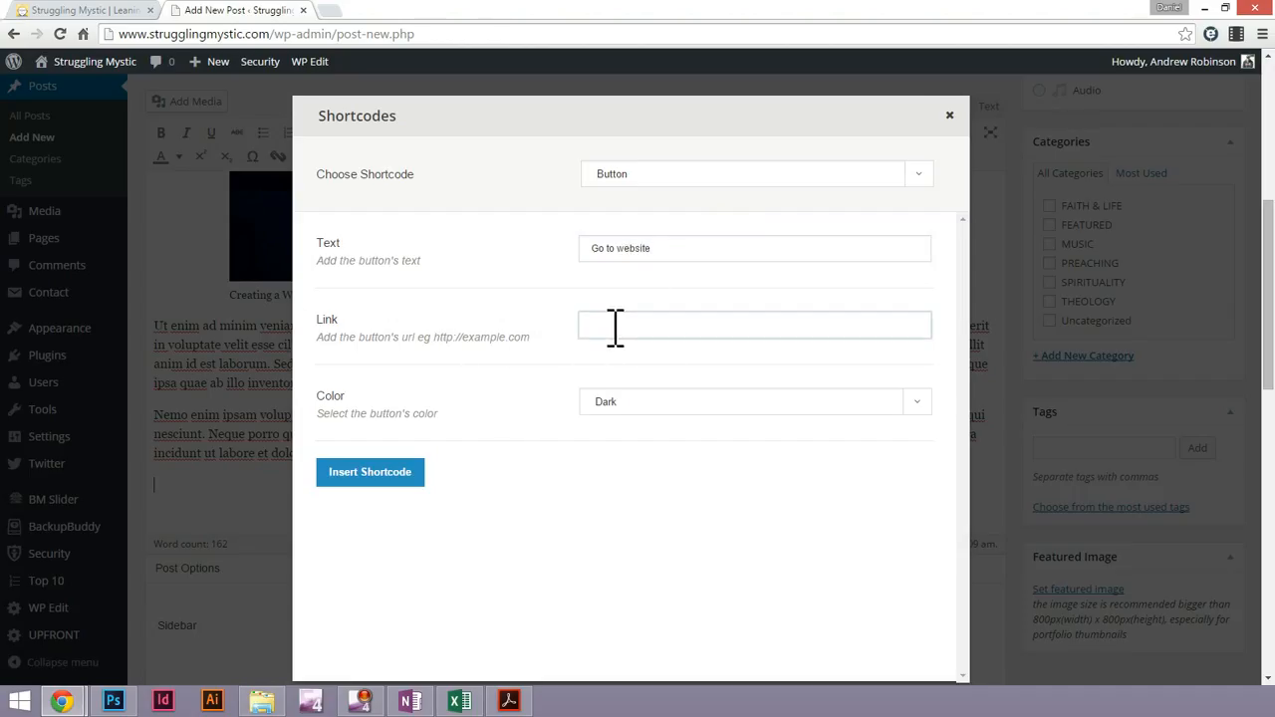
{"action": "left_click", "coordinate": [329, 10]}
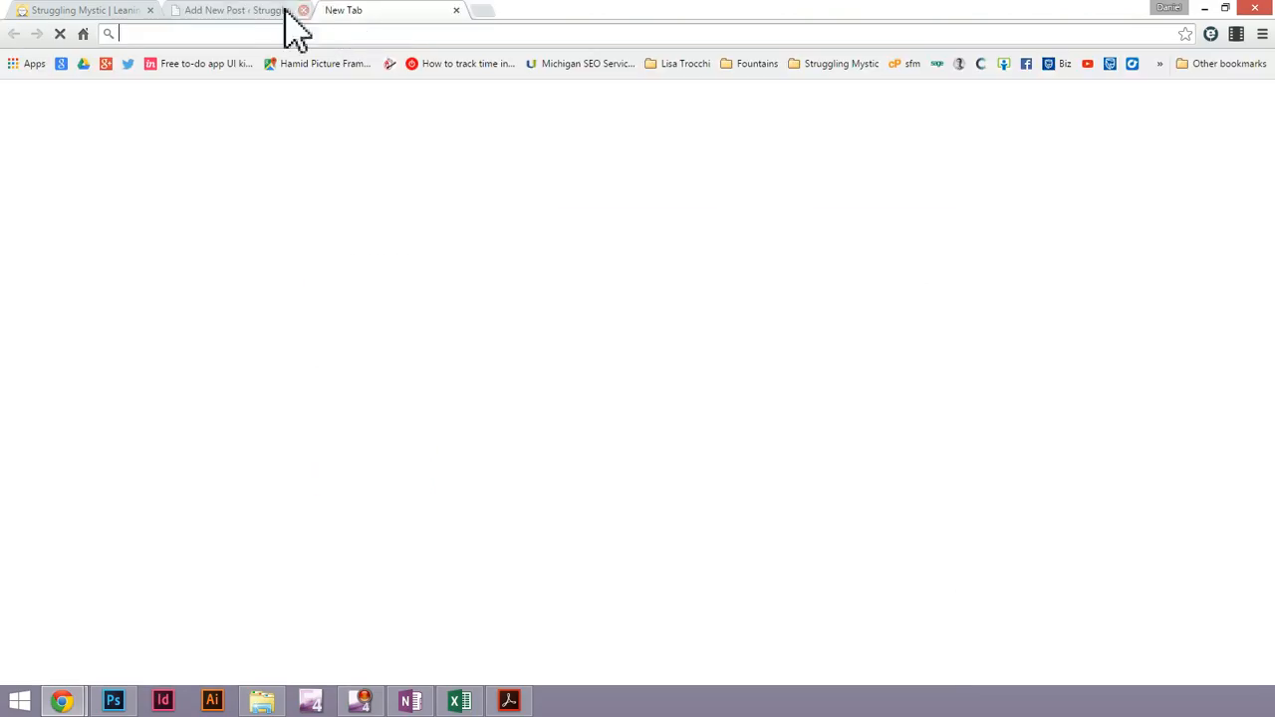
{"action": "left_click", "coordinate": [79, 12]}
{"action": "left_click", "coordinate": [249, 34]}
{"action": "key", "text": "ctrl+c"}
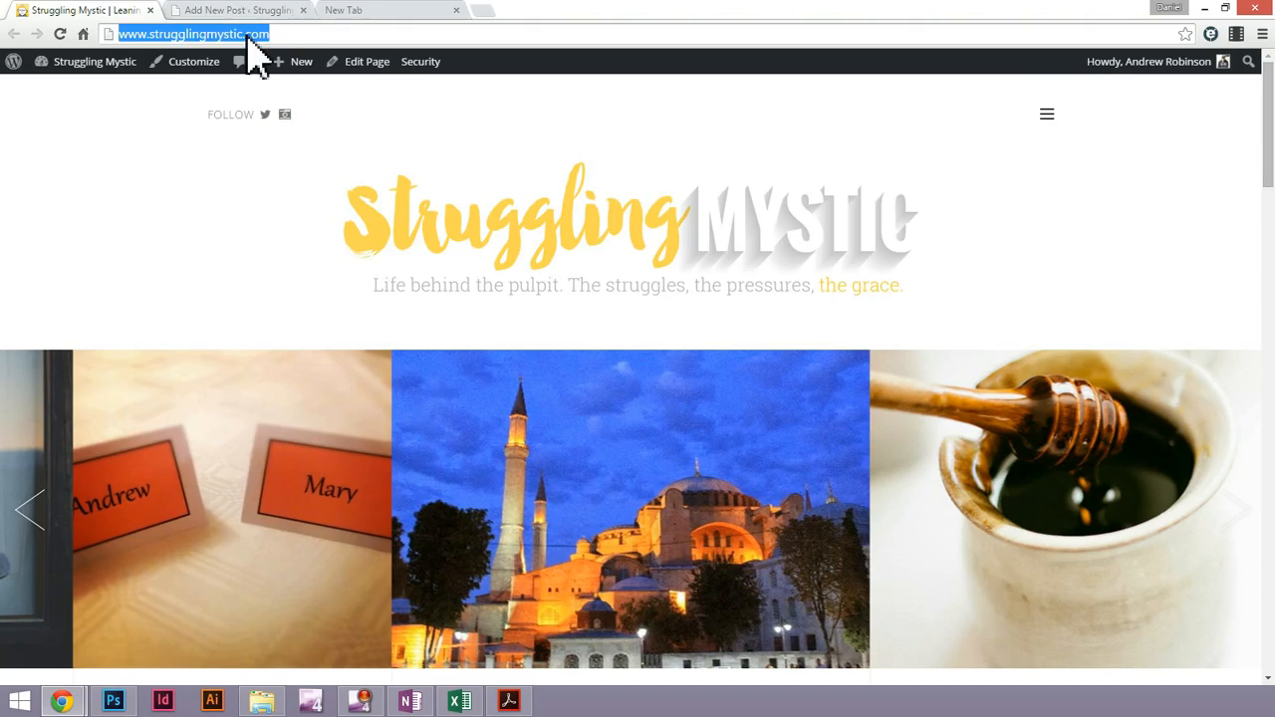
{"action": "left_click", "coordinate": [251, 12]}
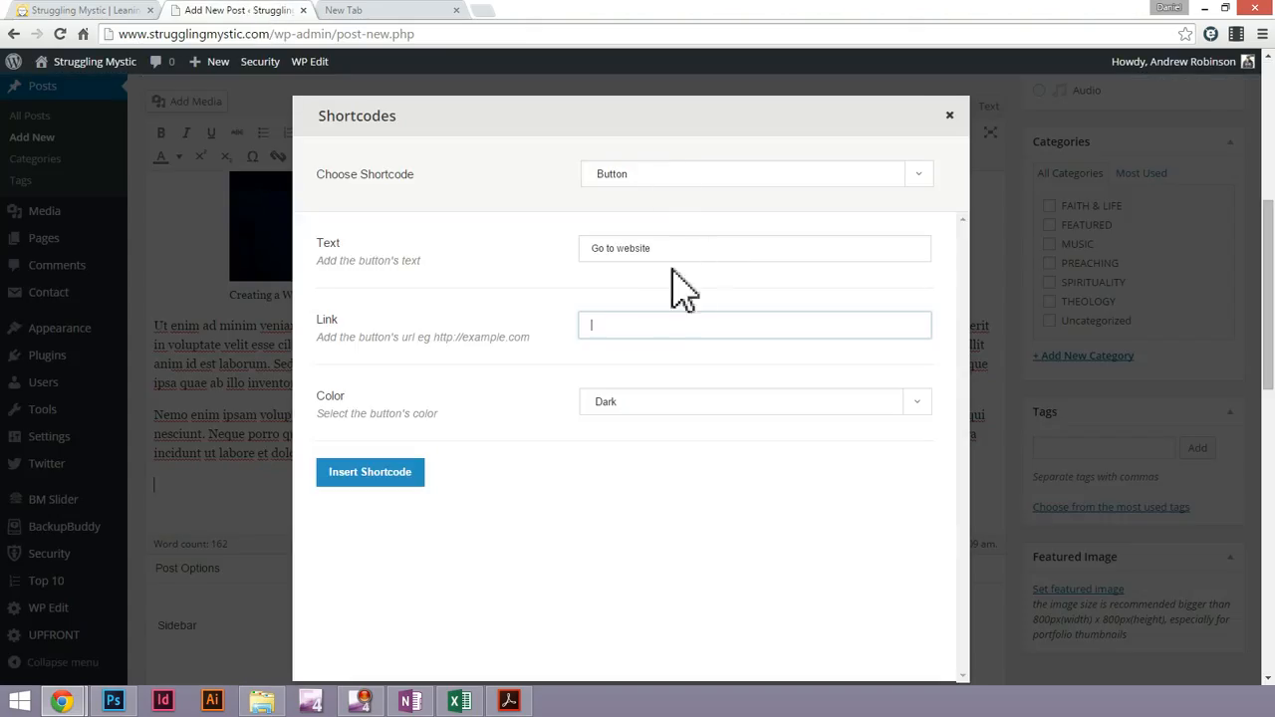
{"action": "key", "text": "ctrl+v"}
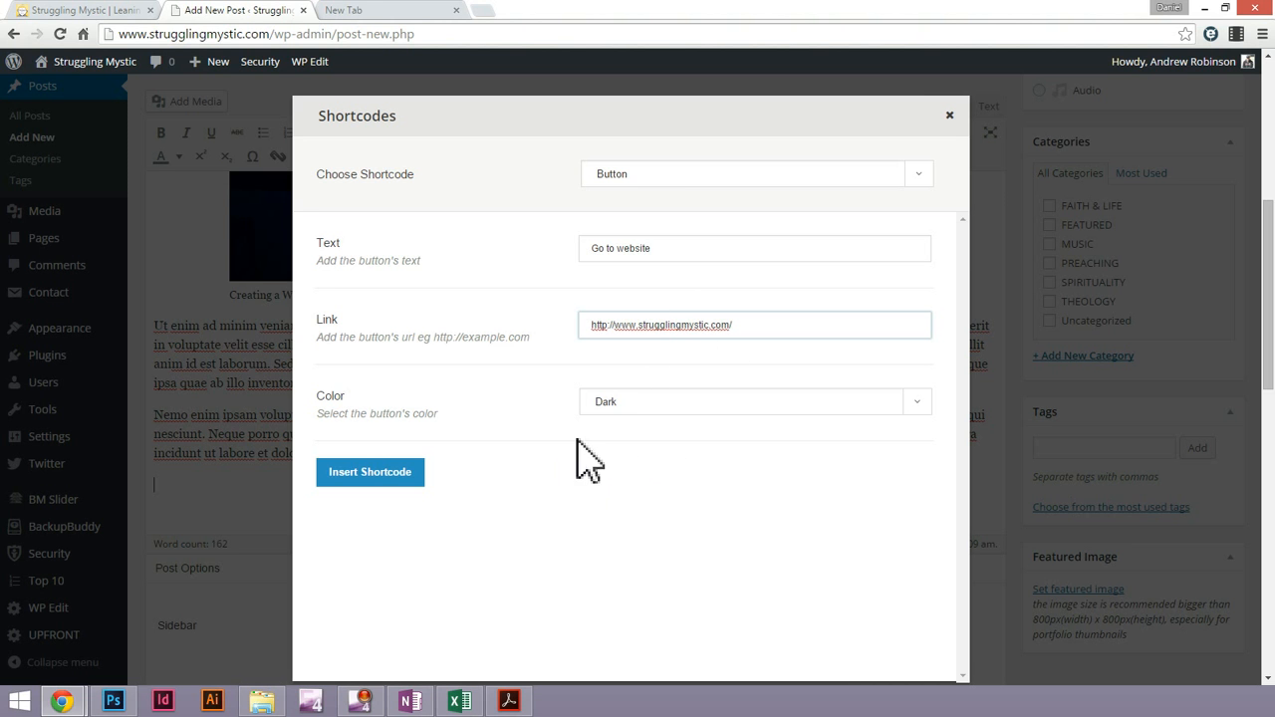
Choose Dark as the button's color and insert the shortcode at the end of the post
{"action": "left_click", "coordinate": [667, 404]}
{"action": "left_click", "coordinate": [674, 421]}
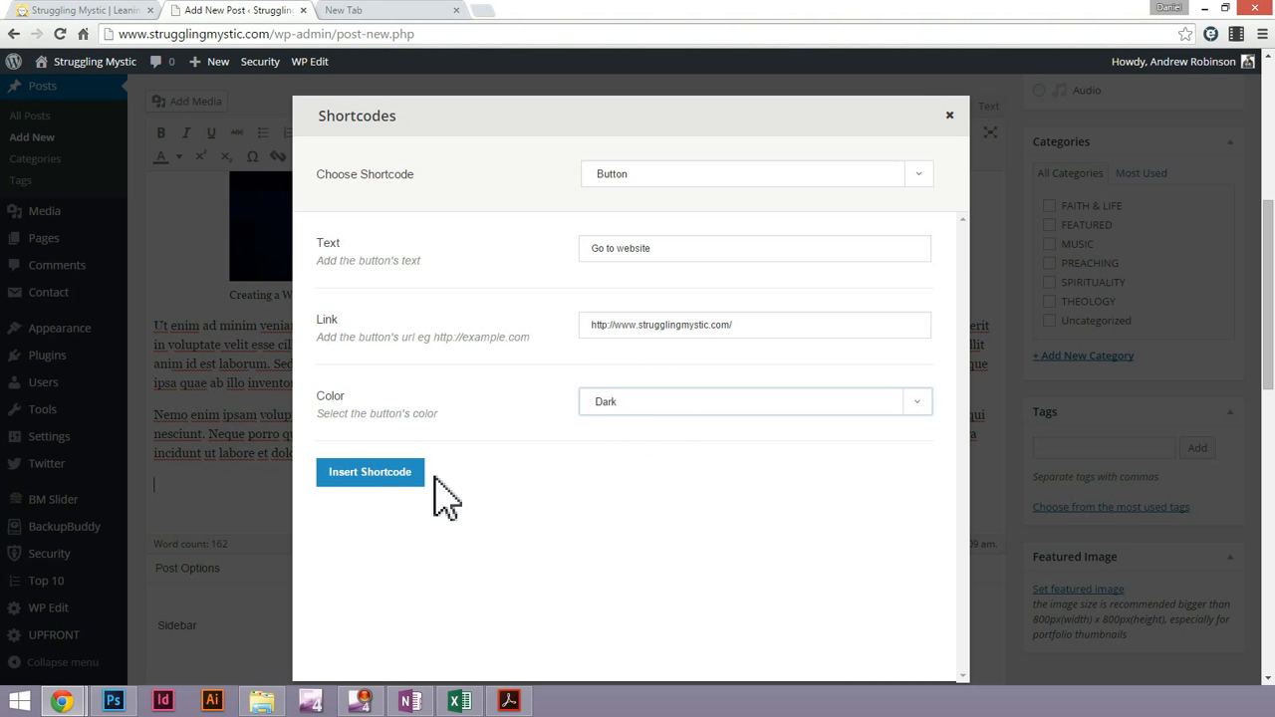
{"action": "left_click", "coordinate": [370, 472]}
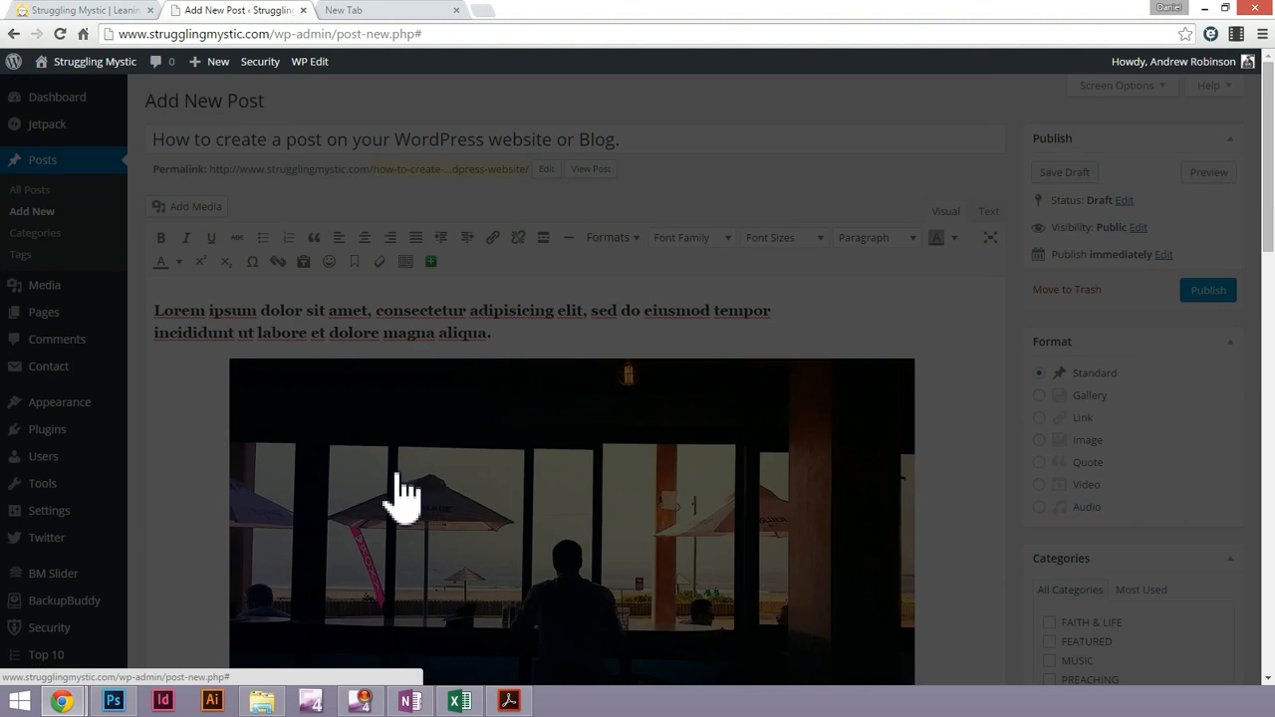
{"action": "scroll", "coordinate": [473, 357], "scroll_direction": "down", "scroll_amount": 6}
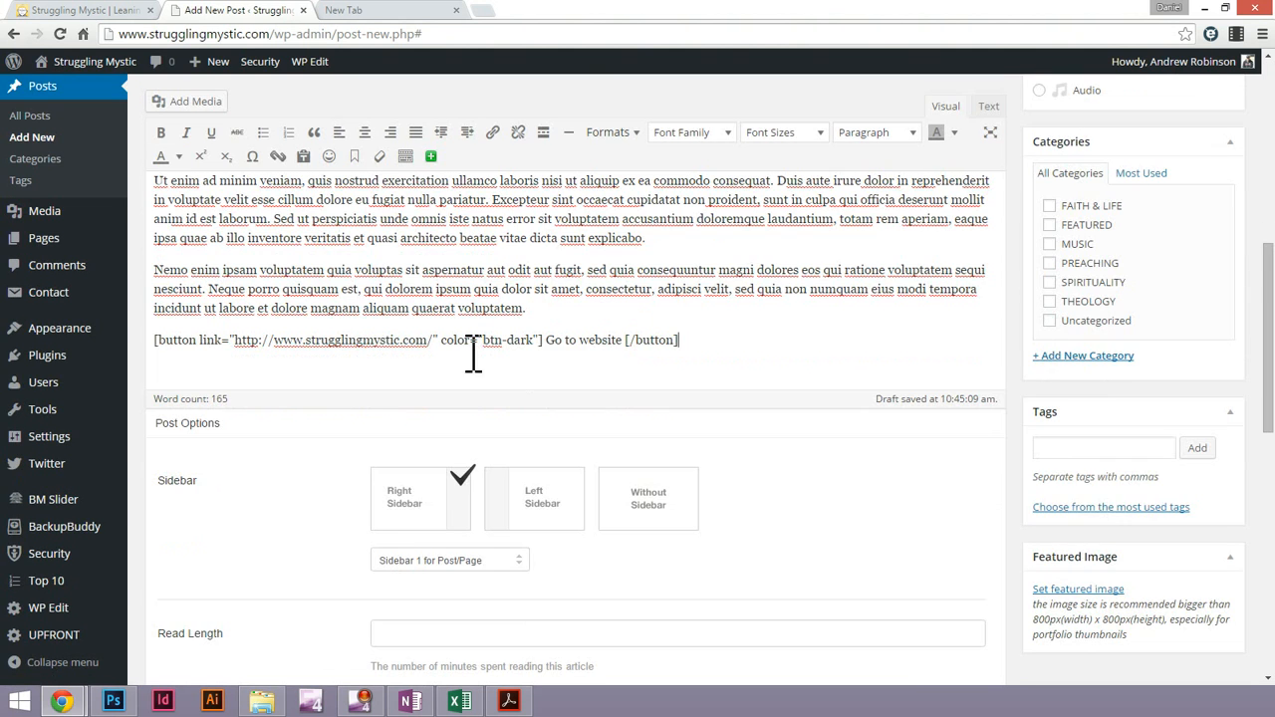
{"action": "triple_click", "coordinate": [370, 351]}
{"action": "left_click", "coordinate": [519, 297]}
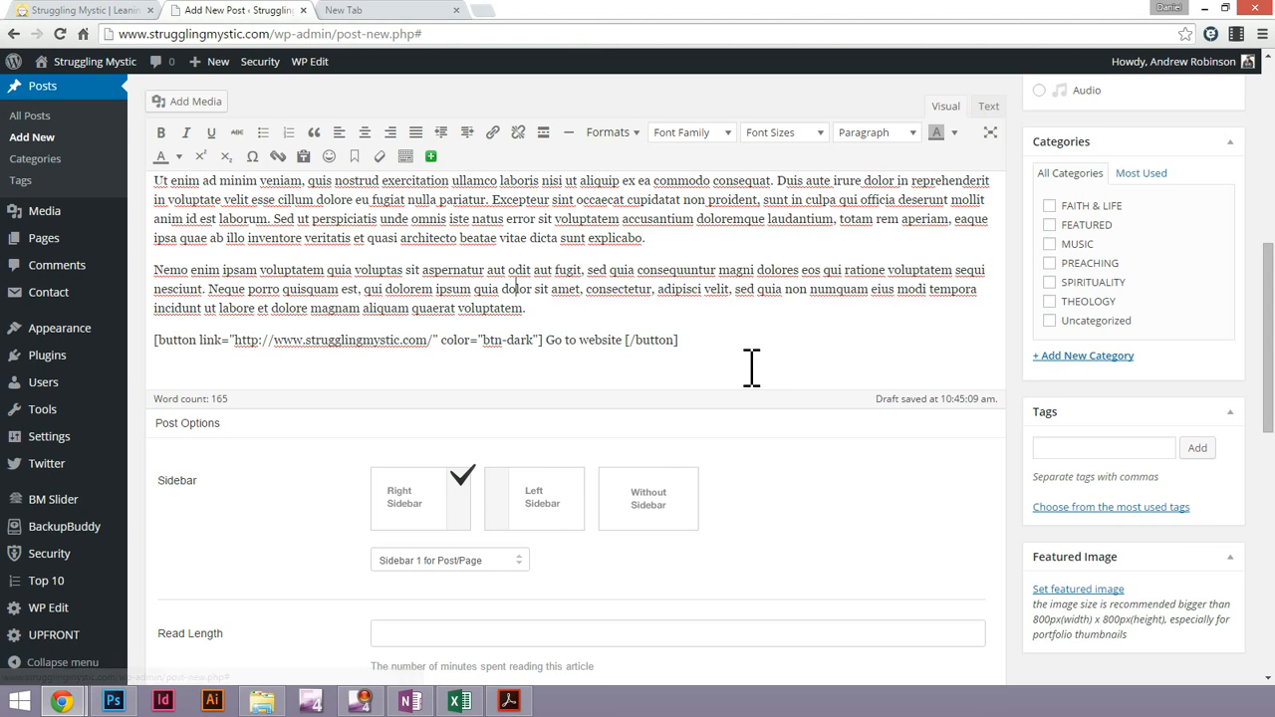
Set the post's read length to 1 in the post options
{"action": "scroll", "coordinate": [654, 361], "scroll_direction": "up", "scroll_amount": 2}
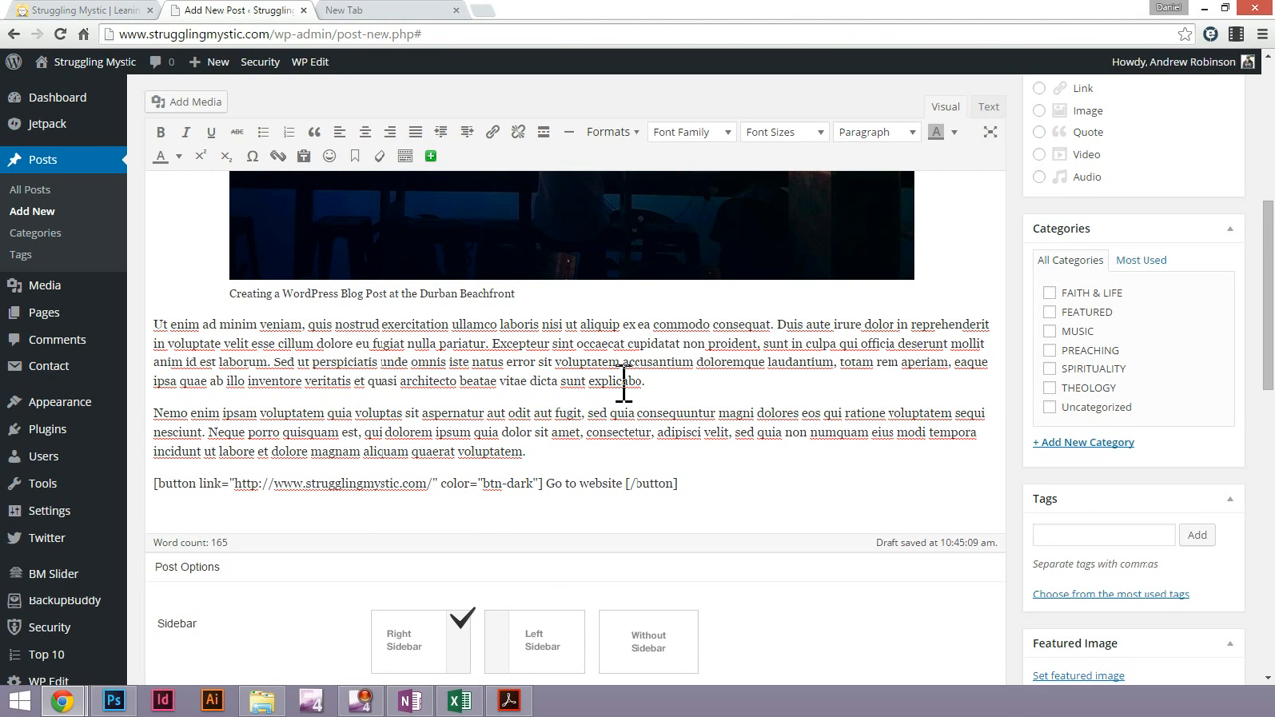
{"action": "scroll", "coordinate": [631, 381], "scroll_direction": "down", "scroll_amount": 3}
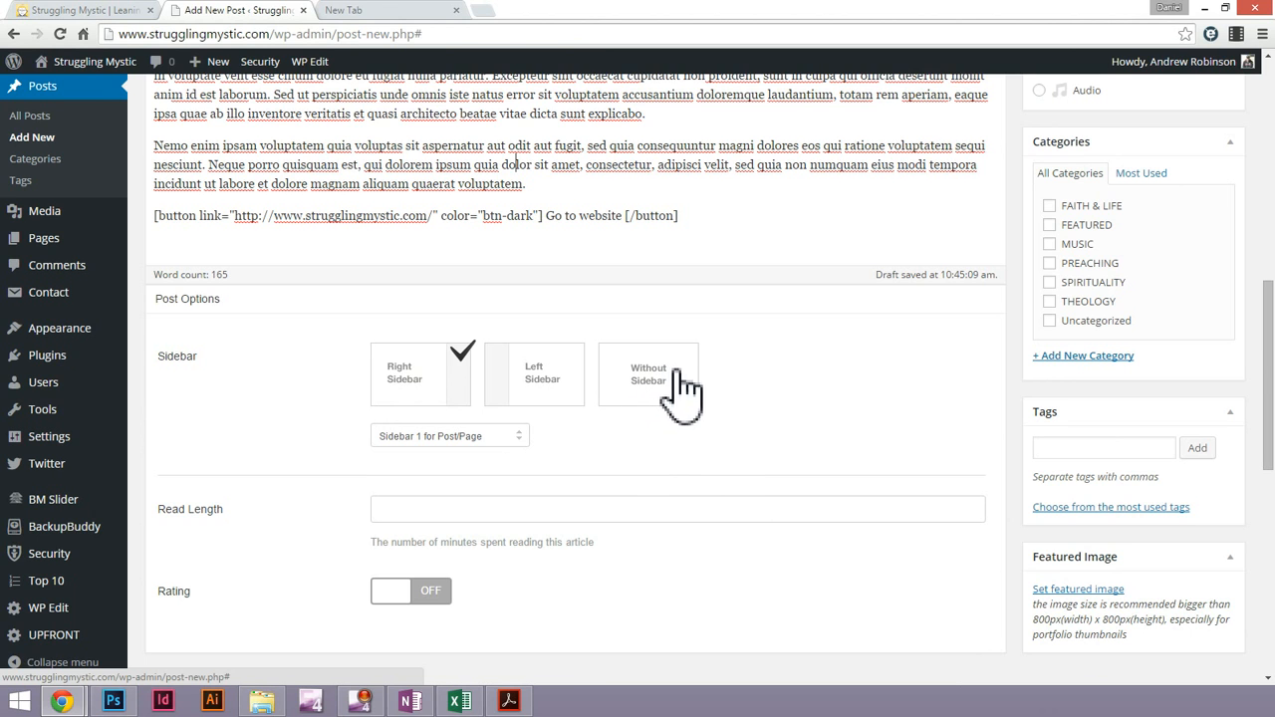
{"action": "scroll", "coordinate": [659, 458], "scroll_direction": "down", "scroll_amount": 3}
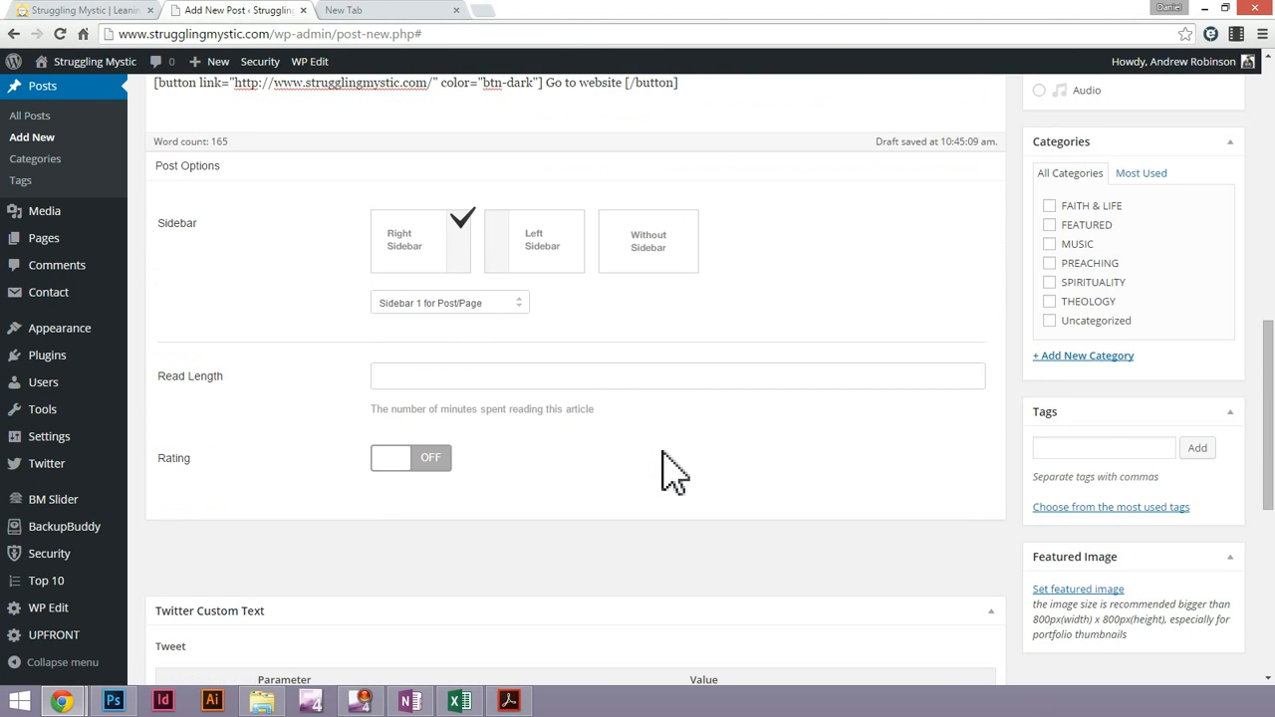
{"action": "left_click", "coordinate": [443, 375]}
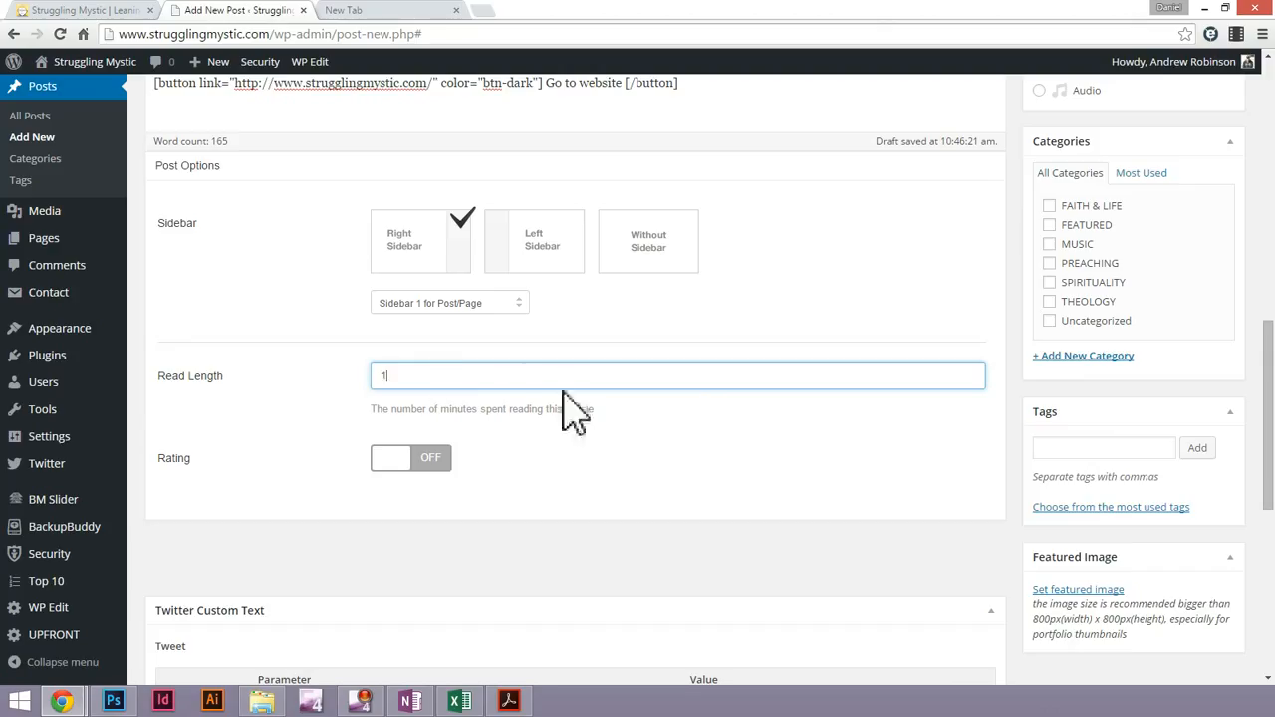
{"action": "left_click", "coordinate": [763, 480]}
Collapse the Twitter Custom Text box below the post options
{"action": "scroll", "coordinate": [765, 480], "scroll_direction": "down", "scroll_amount": 3}
{"action": "scroll", "coordinate": [458, 418], "scroll_direction": "down", "scroll_amount": 2}
{"action": "scroll", "coordinate": [455, 416], "scroll_direction": "up", "scroll_amount": 1}
{"action": "scroll", "coordinate": [455, 416], "scroll_direction": "up", "scroll_amount": 1}
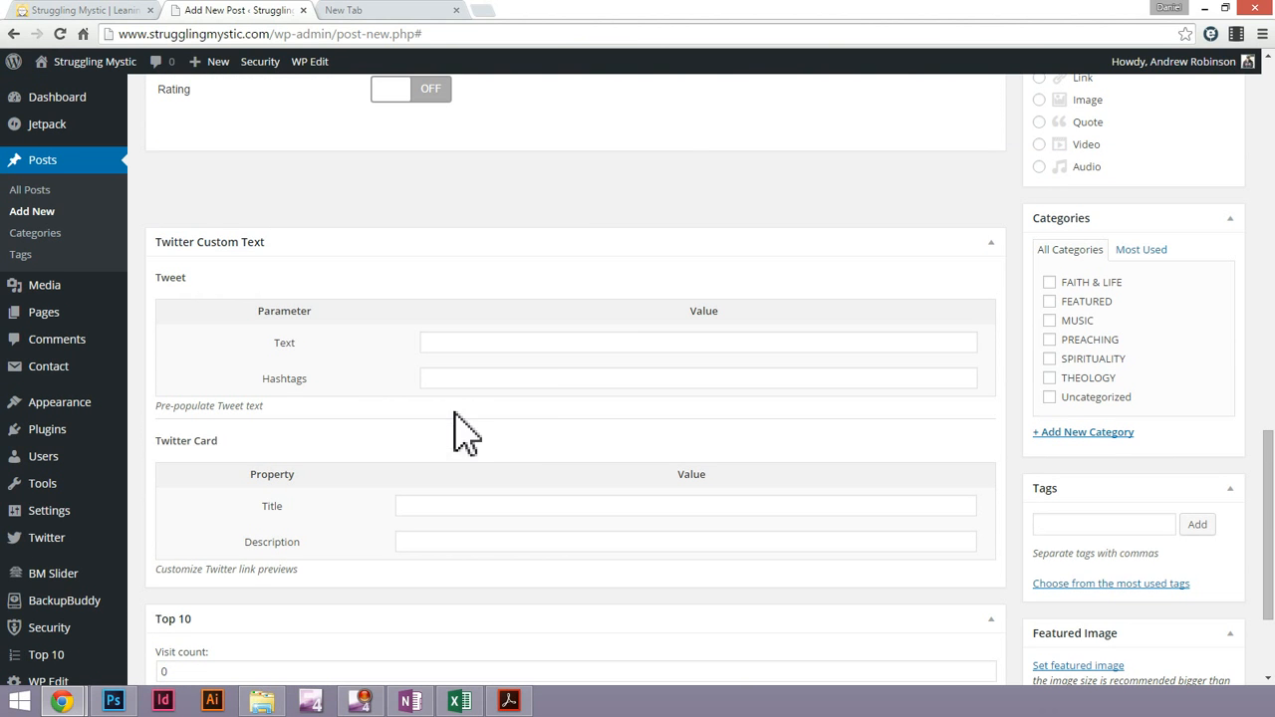
{"action": "left_click", "coordinate": [993, 244]}
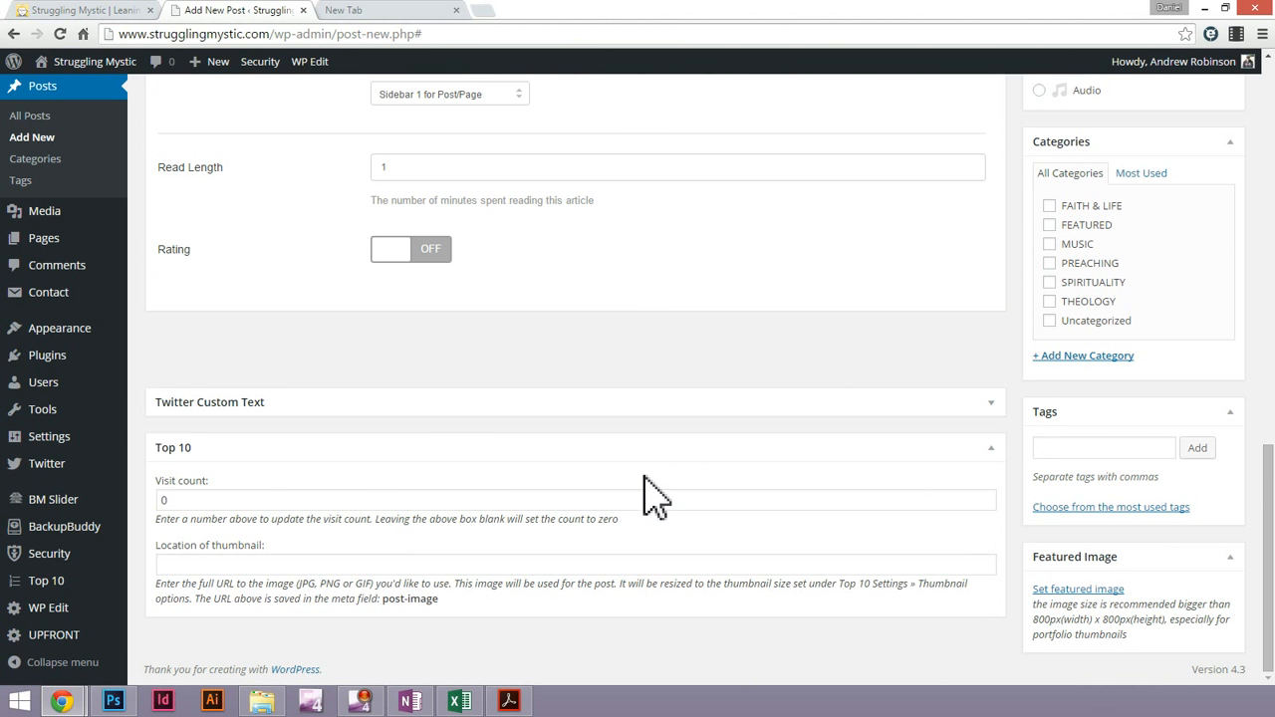
Examine the Top 10 visit count and thumbnail location fields and compare them with the Featured Posts list on the site's home page
{"action": "double_click", "coordinate": [235, 500]}
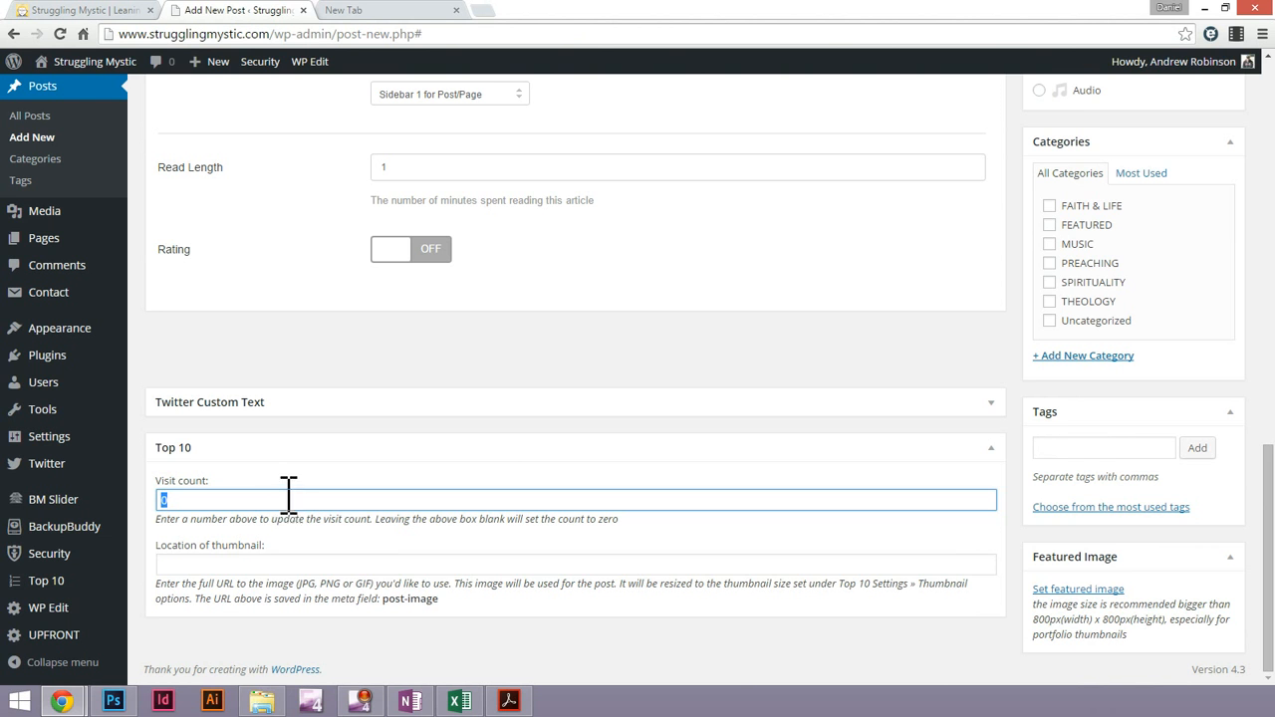
{"action": "left_click", "coordinate": [256, 558]}
{"action": "left_click", "coordinate": [75, 12]}
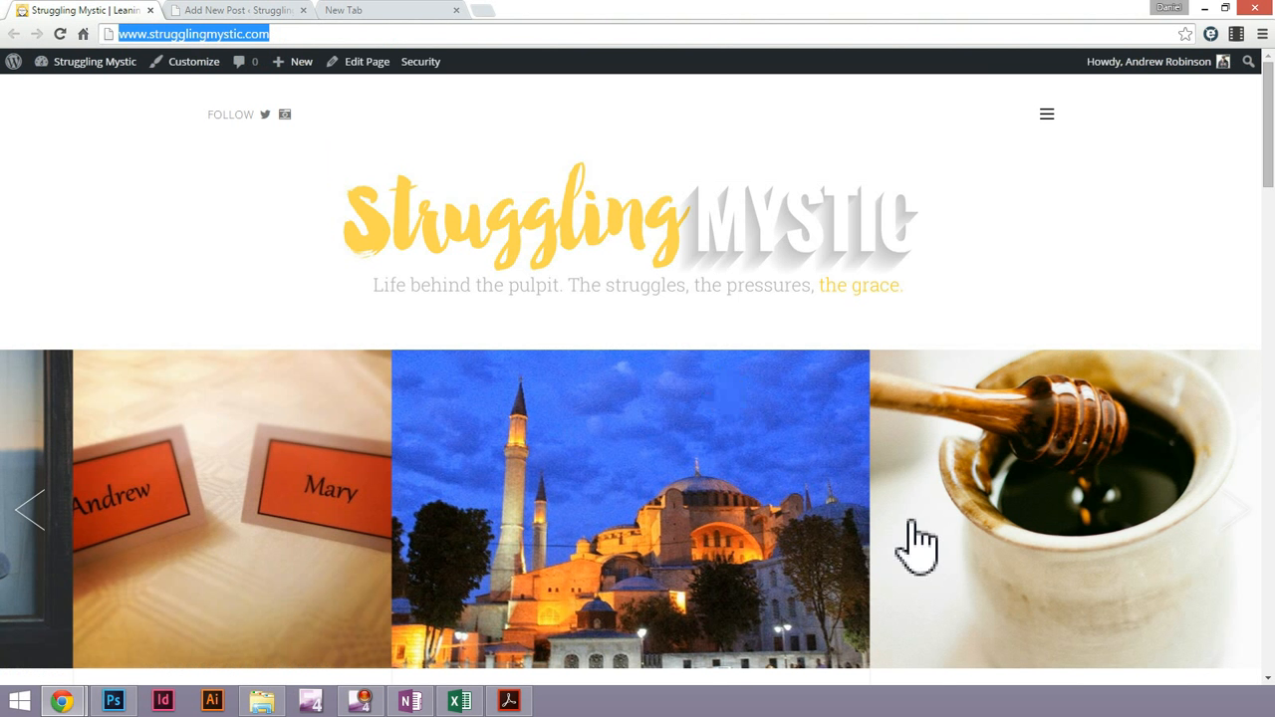
{"action": "scroll", "coordinate": [916, 543], "scroll_direction": "down", "scroll_amount": 10}
{"action": "scroll", "coordinate": [1011, 443], "scroll_direction": "down", "scroll_amount": 2}
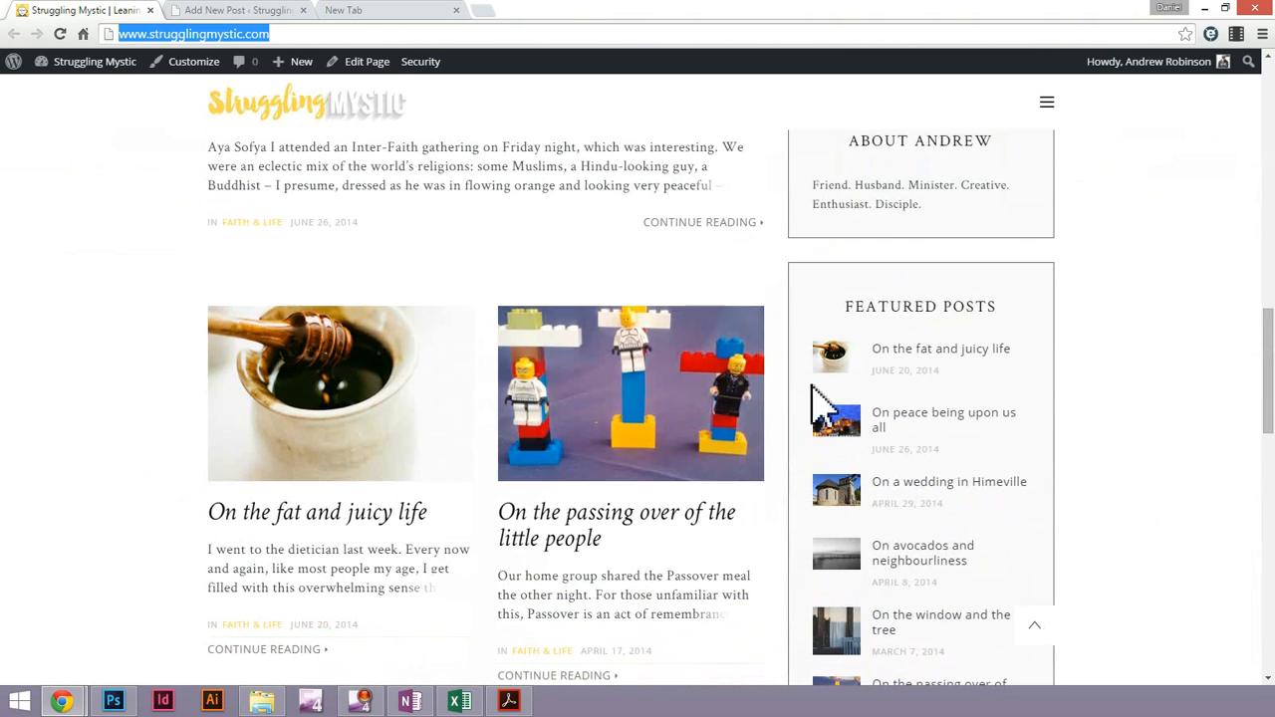
{"action": "left_click", "coordinate": [254, 10]}
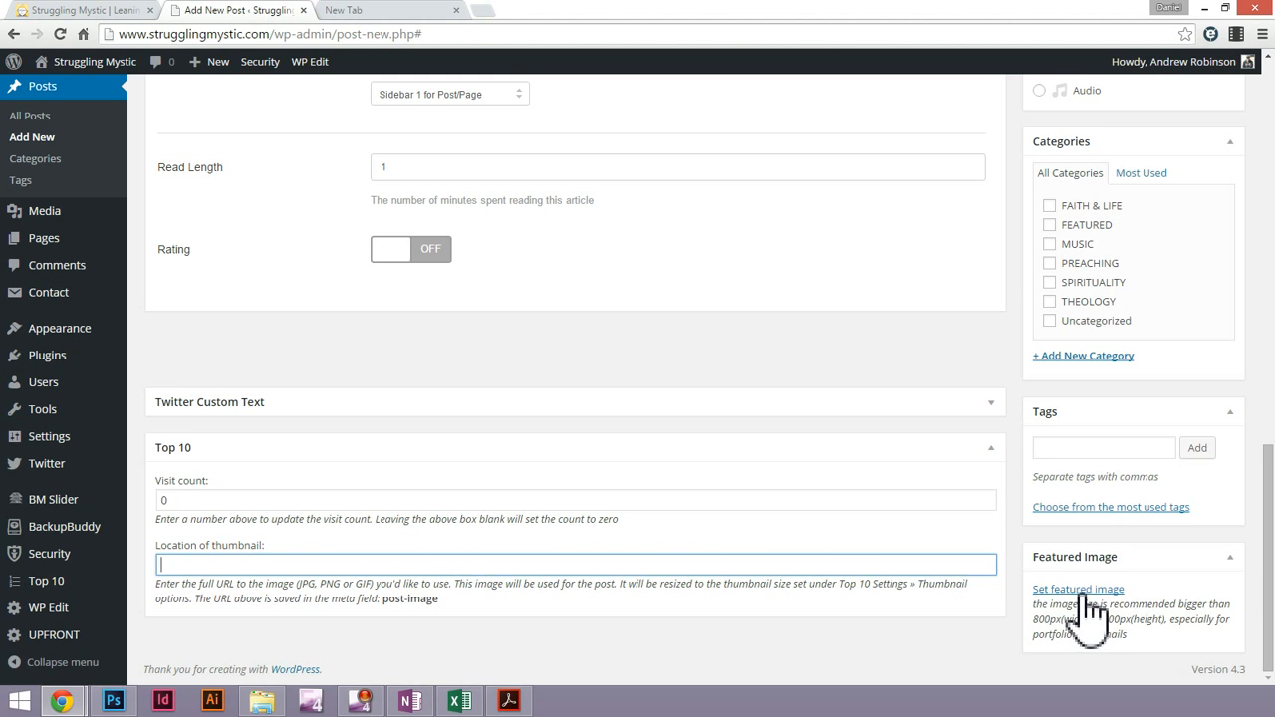
Assign the post to the MUSIC category, replacing an initial choice of FAITH & LIFE
{"action": "scroll", "coordinate": [901, 568], "scroll_direction": "up", "scroll_amount": 20}
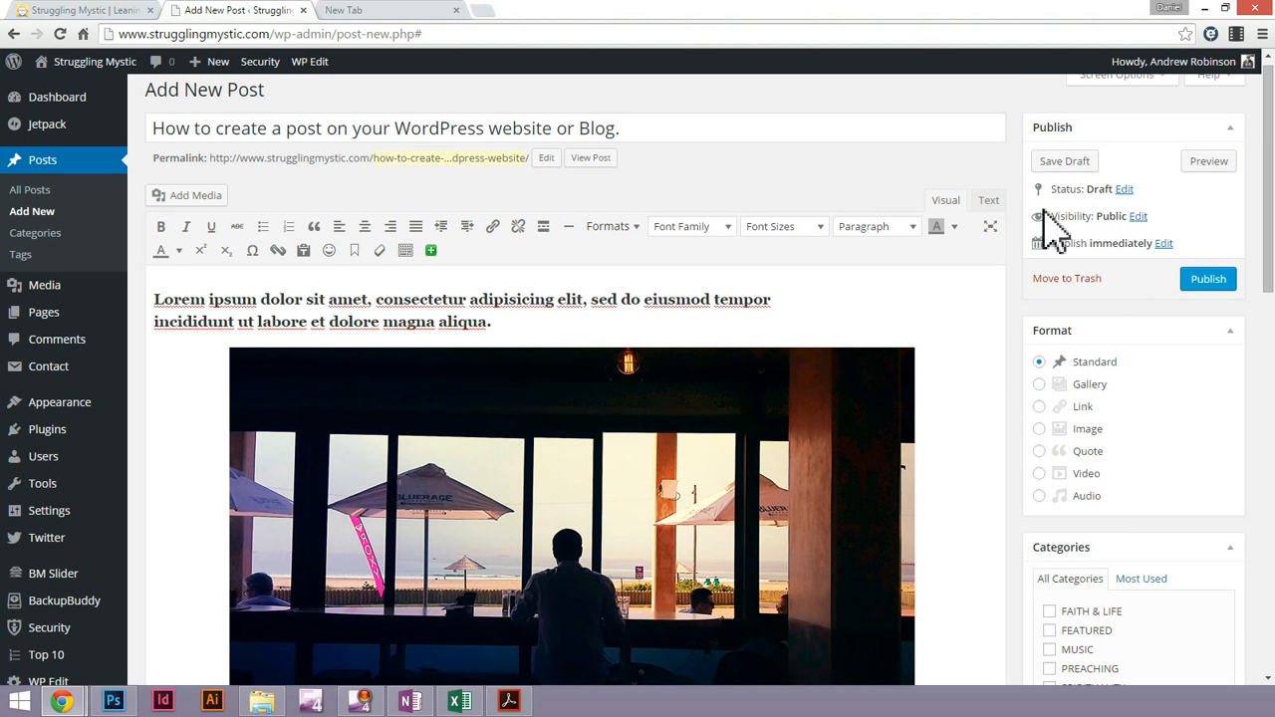
{"action": "scroll", "coordinate": [1176, 409], "scroll_direction": "down", "scroll_amount": 2}
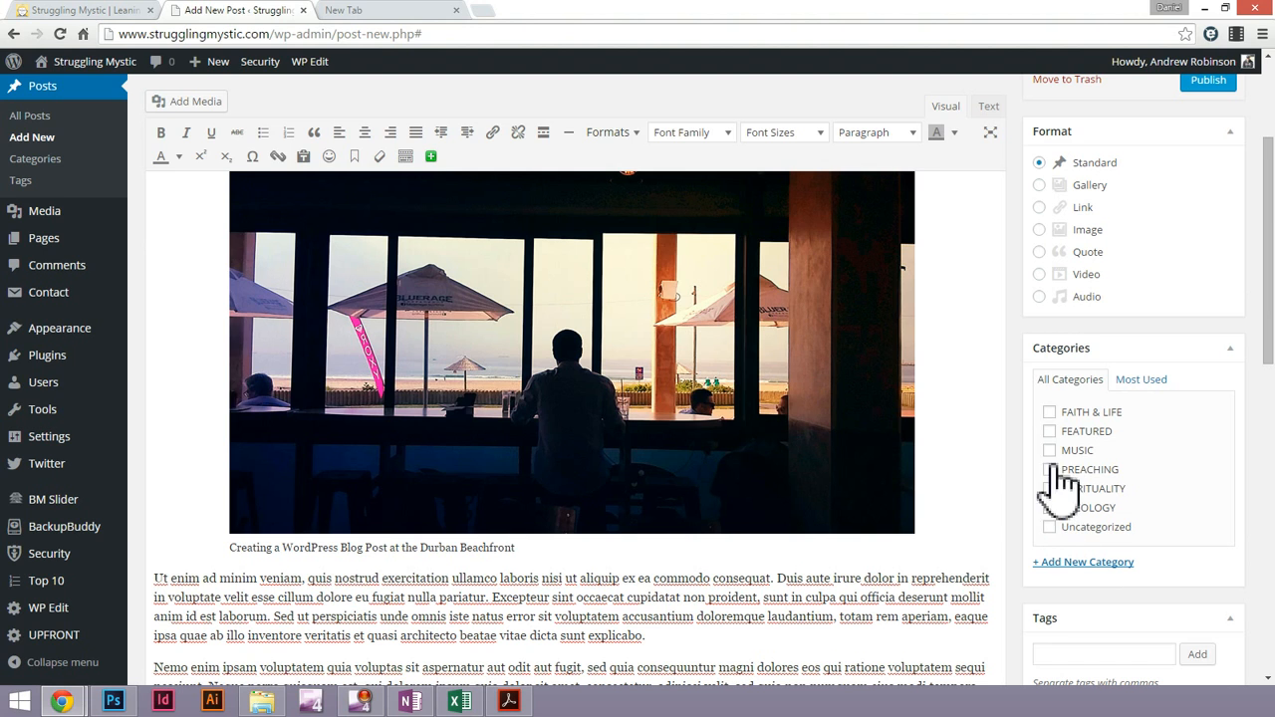
{"action": "left_click", "coordinate": [1050, 412]}
{"action": "scroll", "coordinate": [1135, 483], "scroll_direction": "down", "scroll_amount": 1}
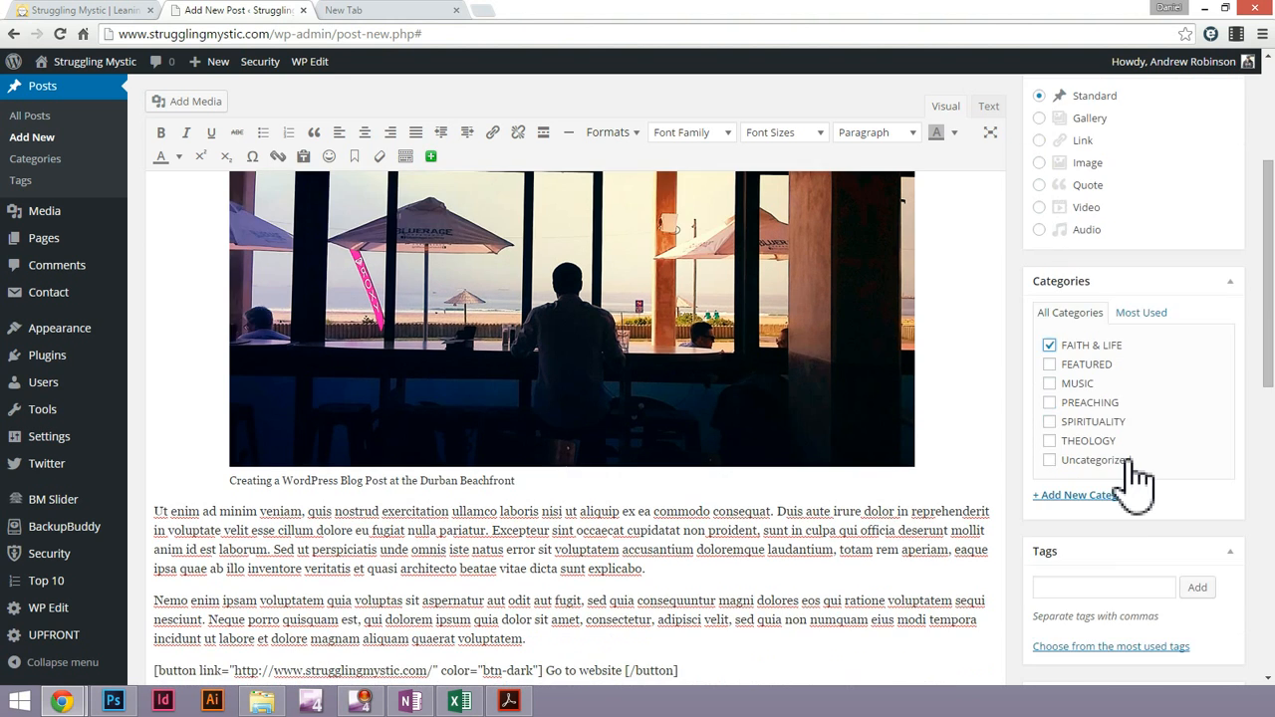
{"action": "scroll", "coordinate": [1141, 480], "scroll_direction": "down", "scroll_amount": 1}
{"action": "left_click", "coordinate": [1050, 279]}
{"action": "left_click", "coordinate": [1050, 317]}
Add the tags Durban Beachfront and WordPress Blog to the post
{"action": "left_click", "coordinate": [1146, 521]}
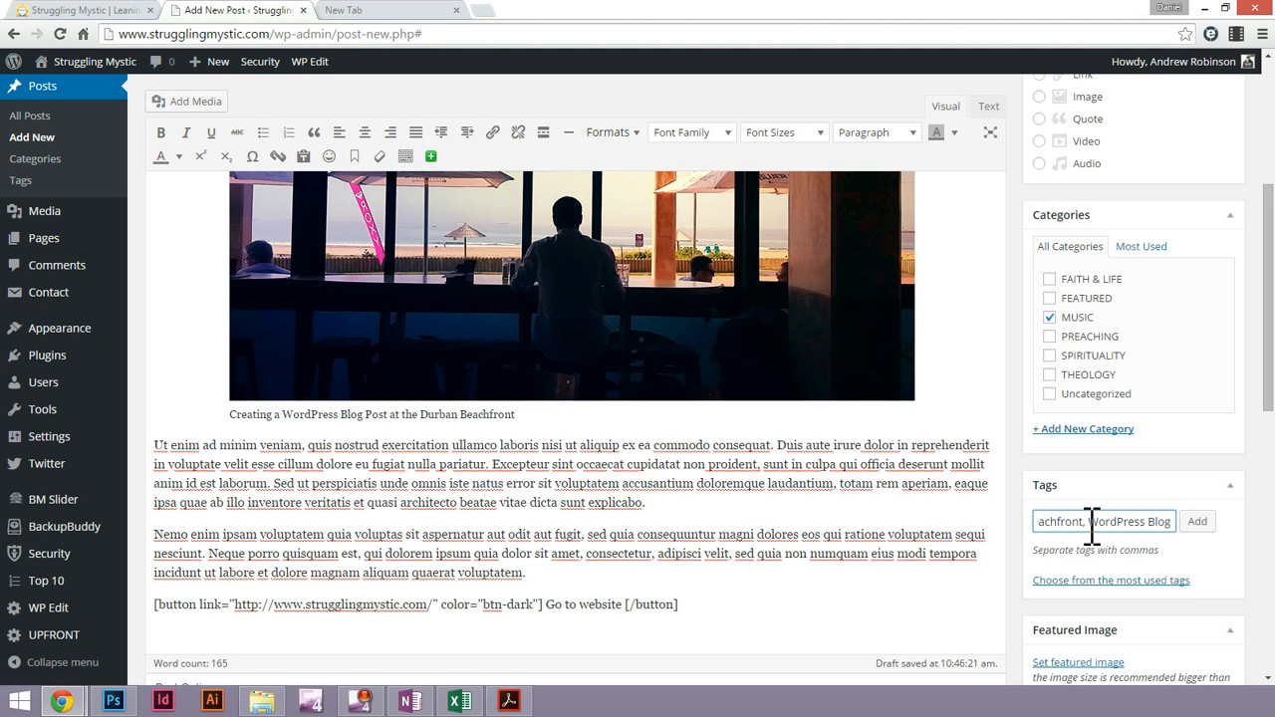
{"action": "left_click", "coordinate": [1199, 522]}
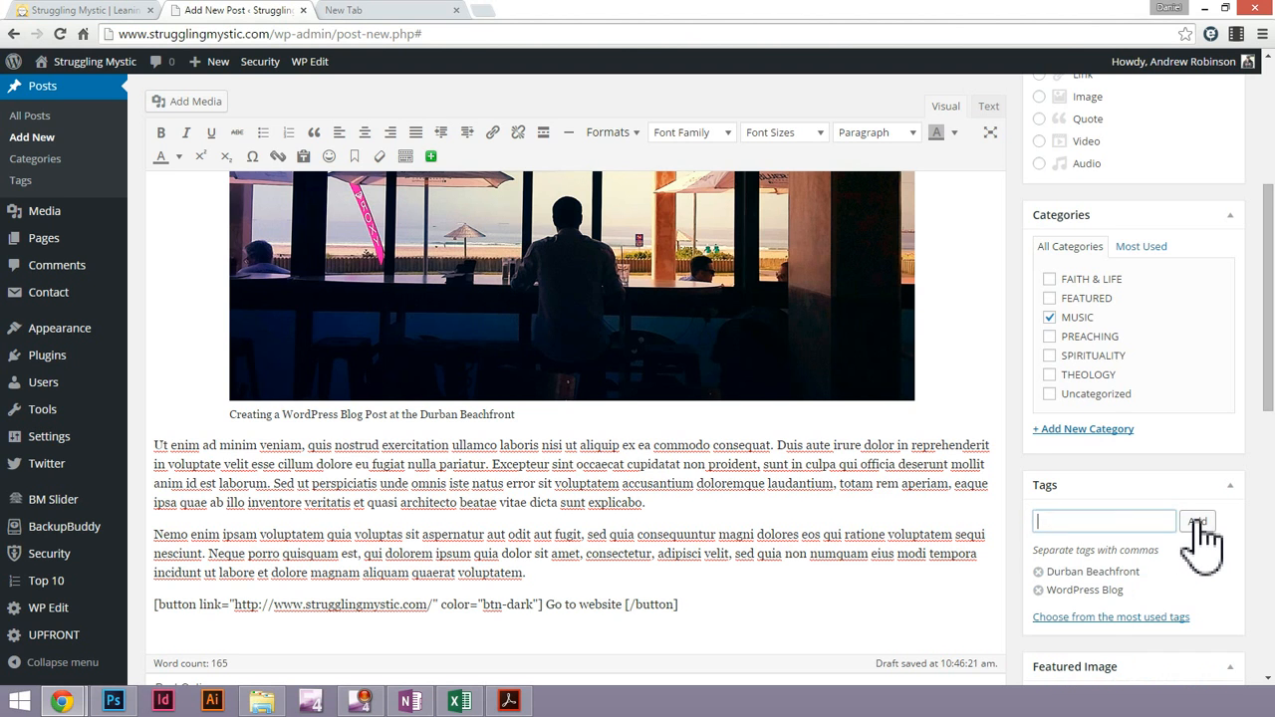
Set the beachfront café photo 20150820_120350.jpg from the media library as the post's featured image
{"action": "scroll", "coordinate": [1126, 588], "scroll_direction": "down", "scroll_amount": 1}
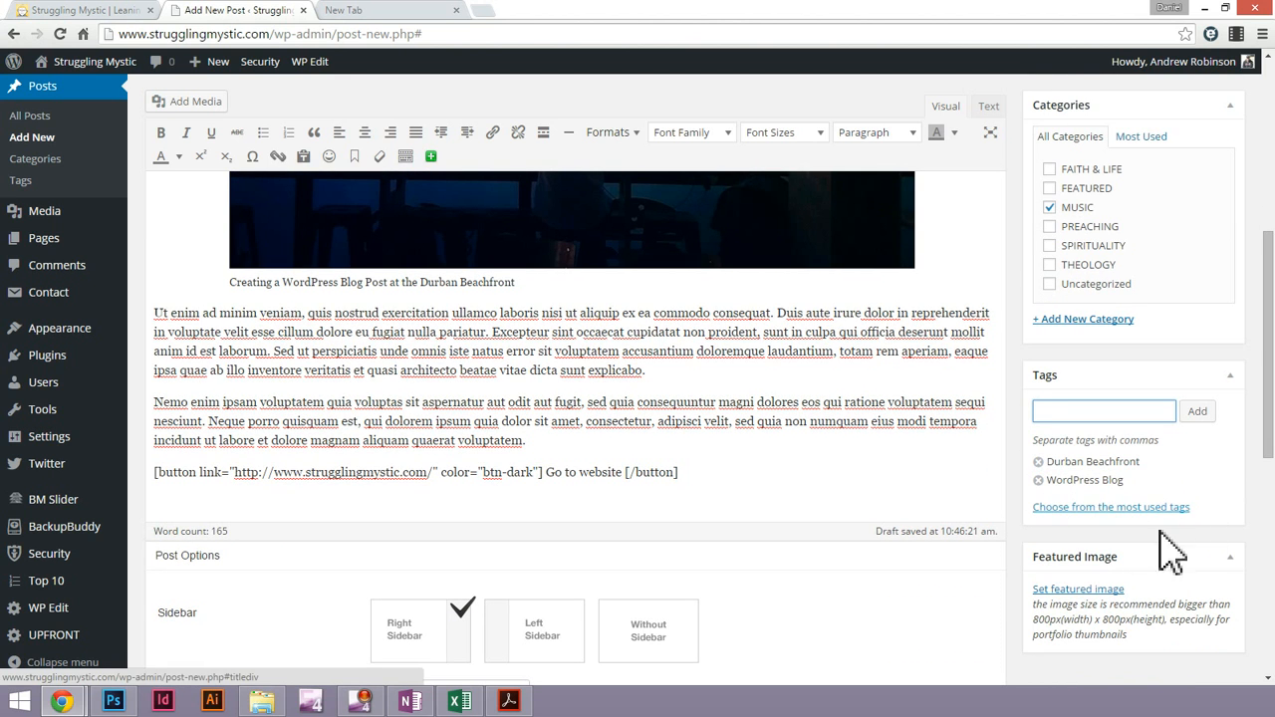
{"action": "scroll", "coordinate": [1131, 582], "scroll_direction": "down", "scroll_amount": 1}
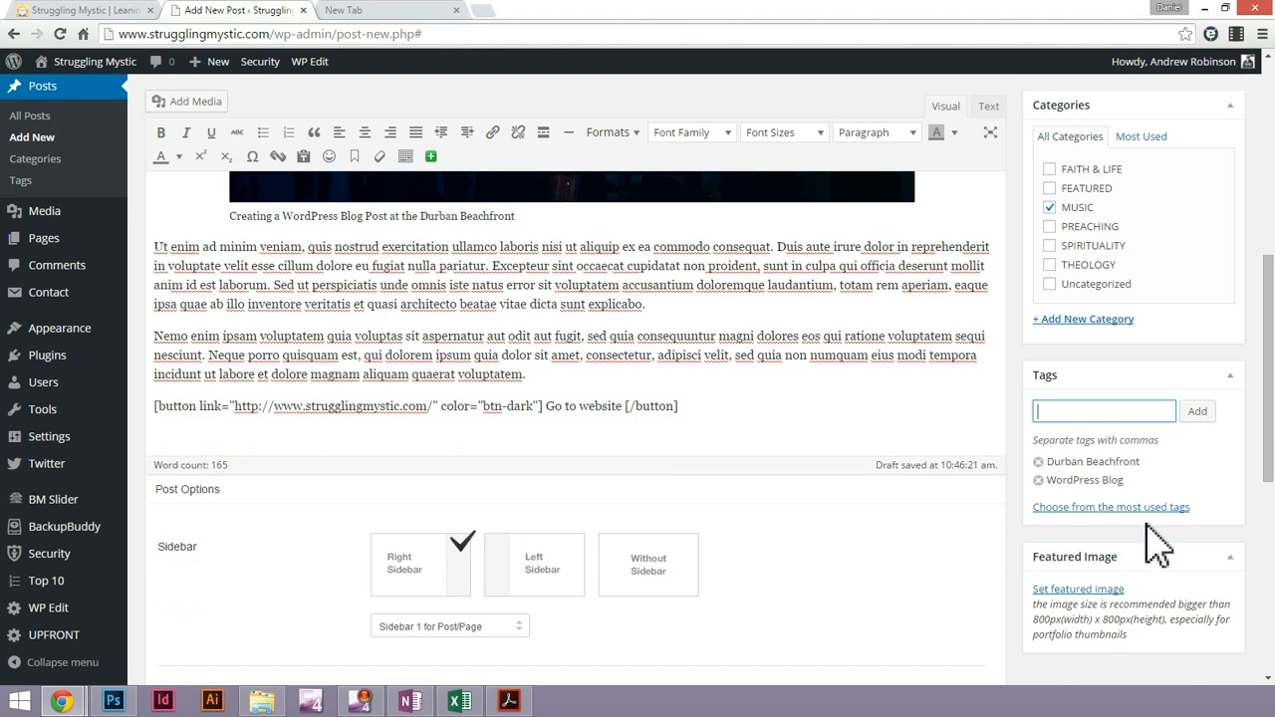
{"action": "left_click", "coordinate": [1090, 590]}
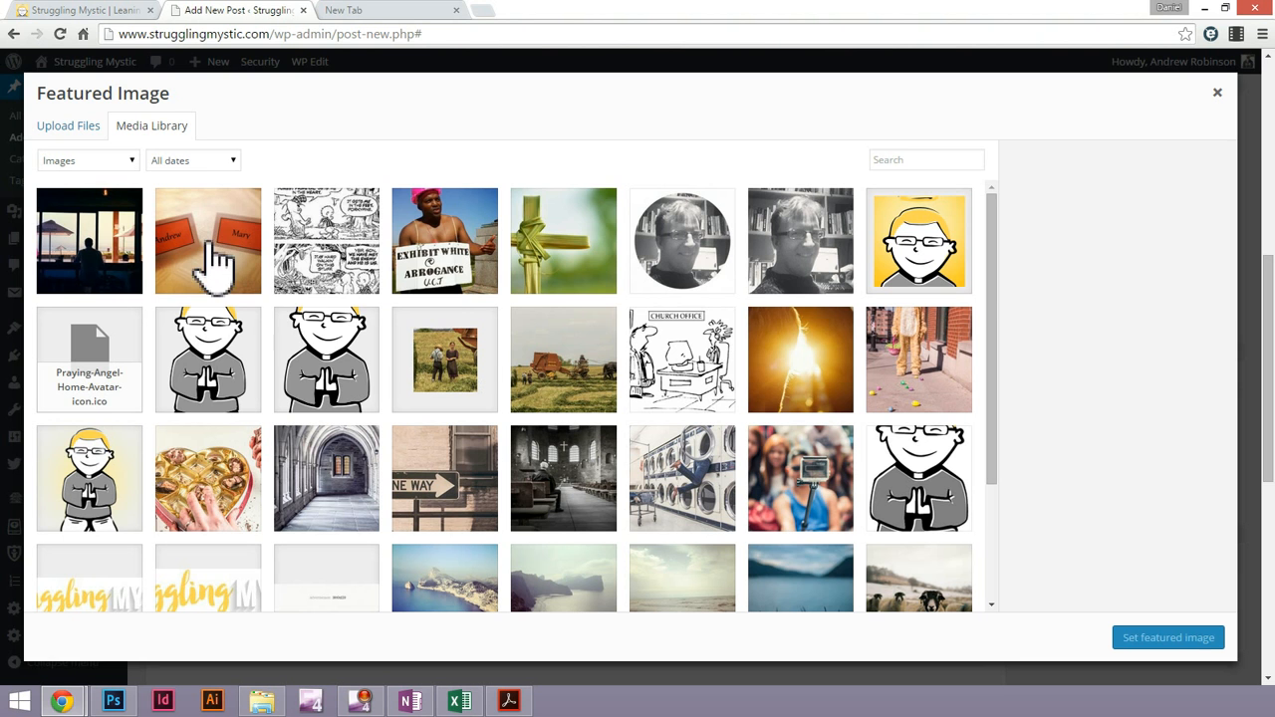
{"action": "left_click", "coordinate": [88, 261]}
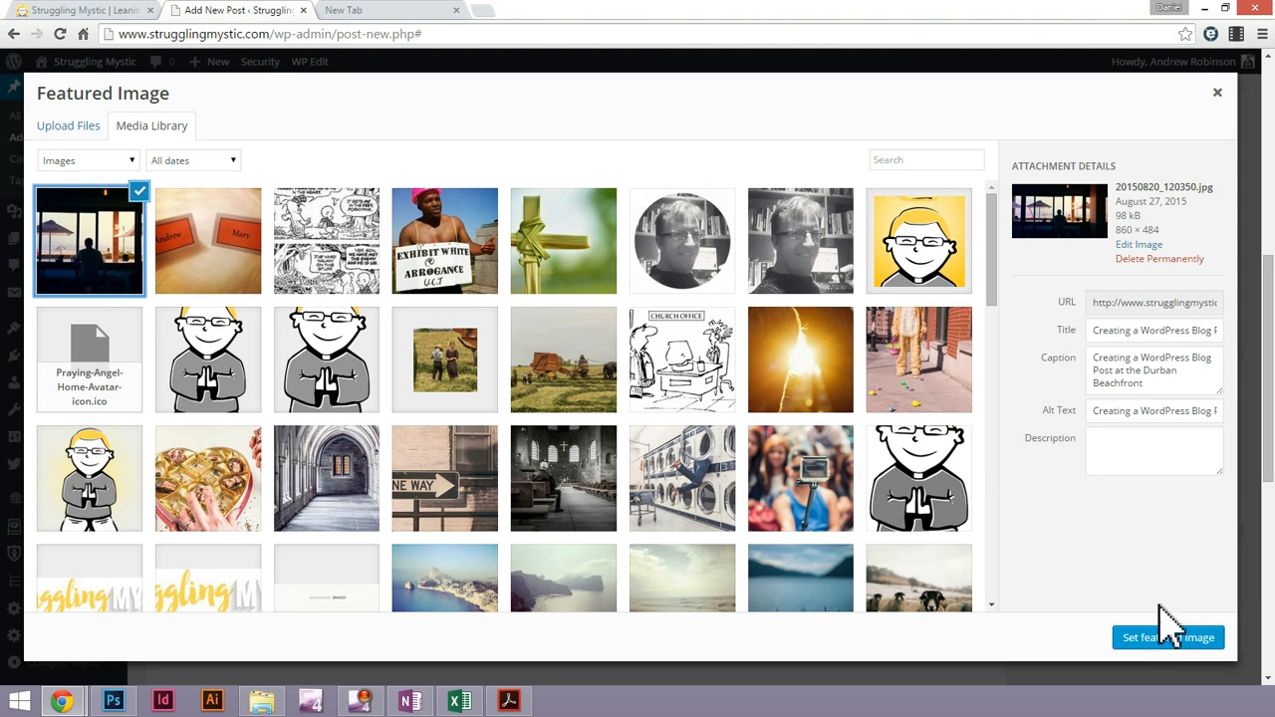
{"action": "left_click", "coordinate": [1171, 640]}
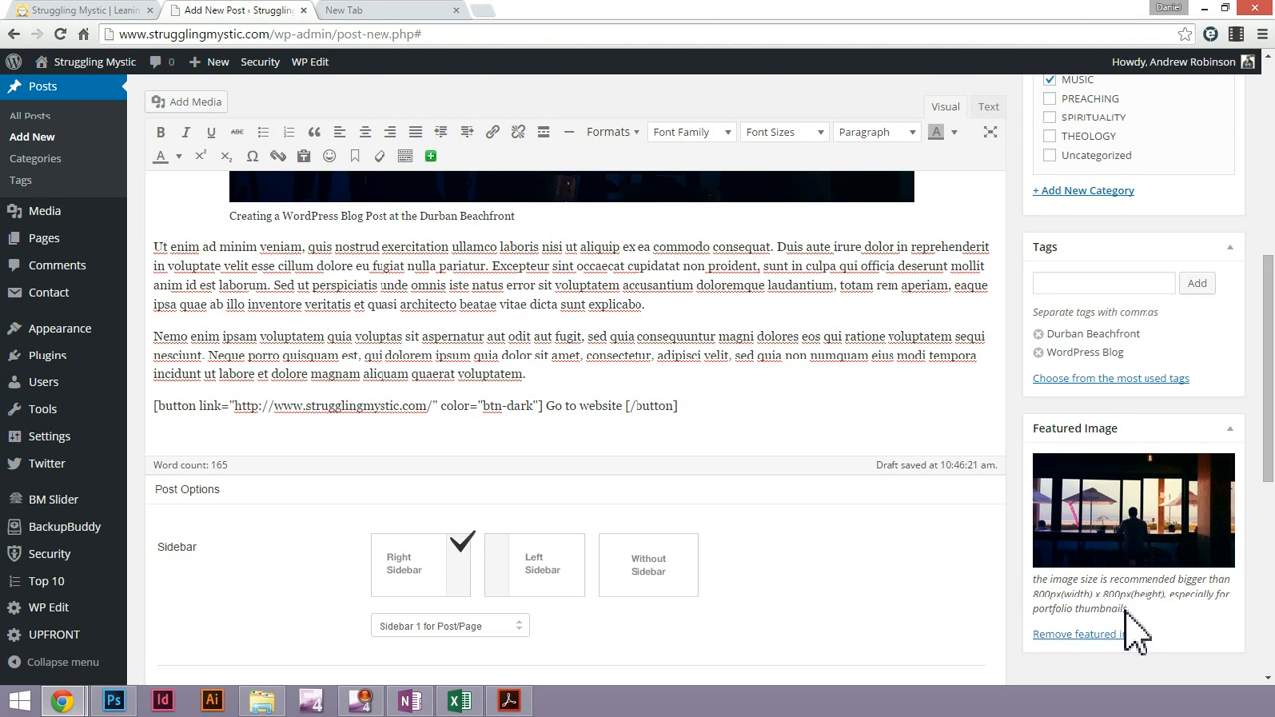
Examine the post thumbnails in the home page's Featured Posts list and return to the post editor
{"action": "scroll", "coordinate": [1146, 533], "scroll_direction": "down", "scroll_amount": 2}
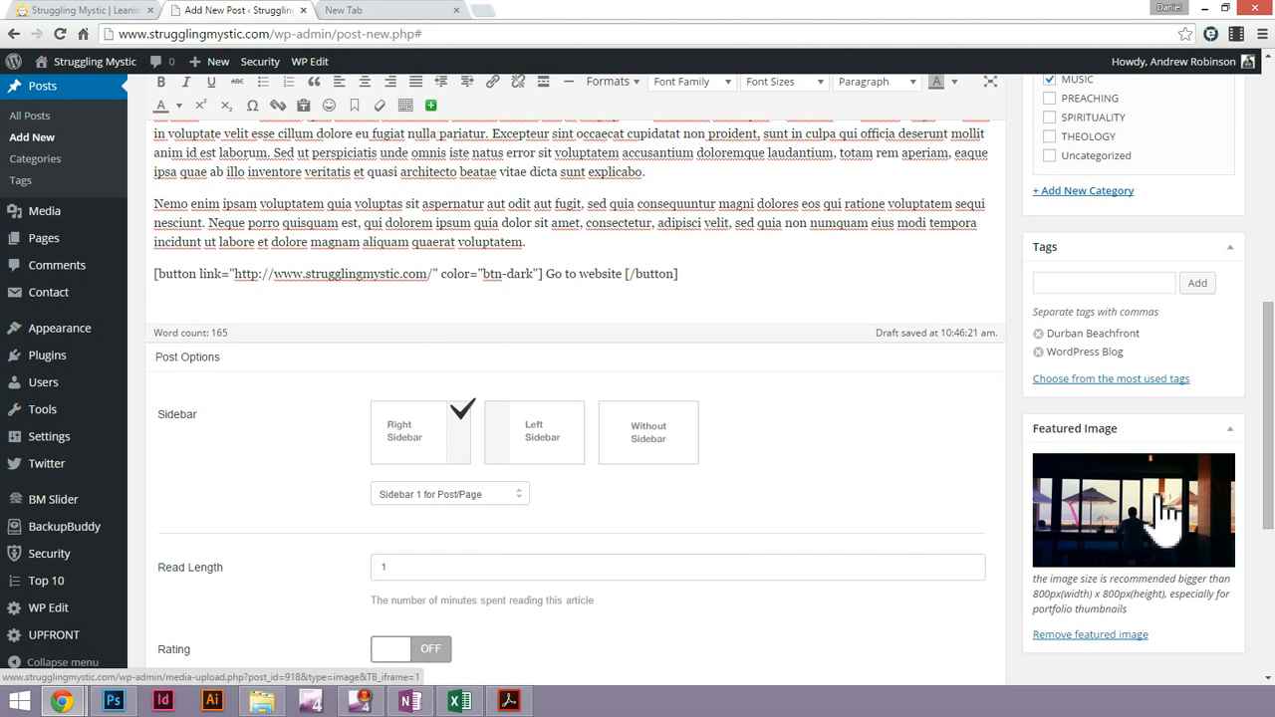
{"action": "scroll", "coordinate": [421, 554], "scroll_direction": "down", "scroll_amount": 3}
{"action": "scroll", "coordinate": [359, 508], "scroll_direction": "down", "scroll_amount": 1}
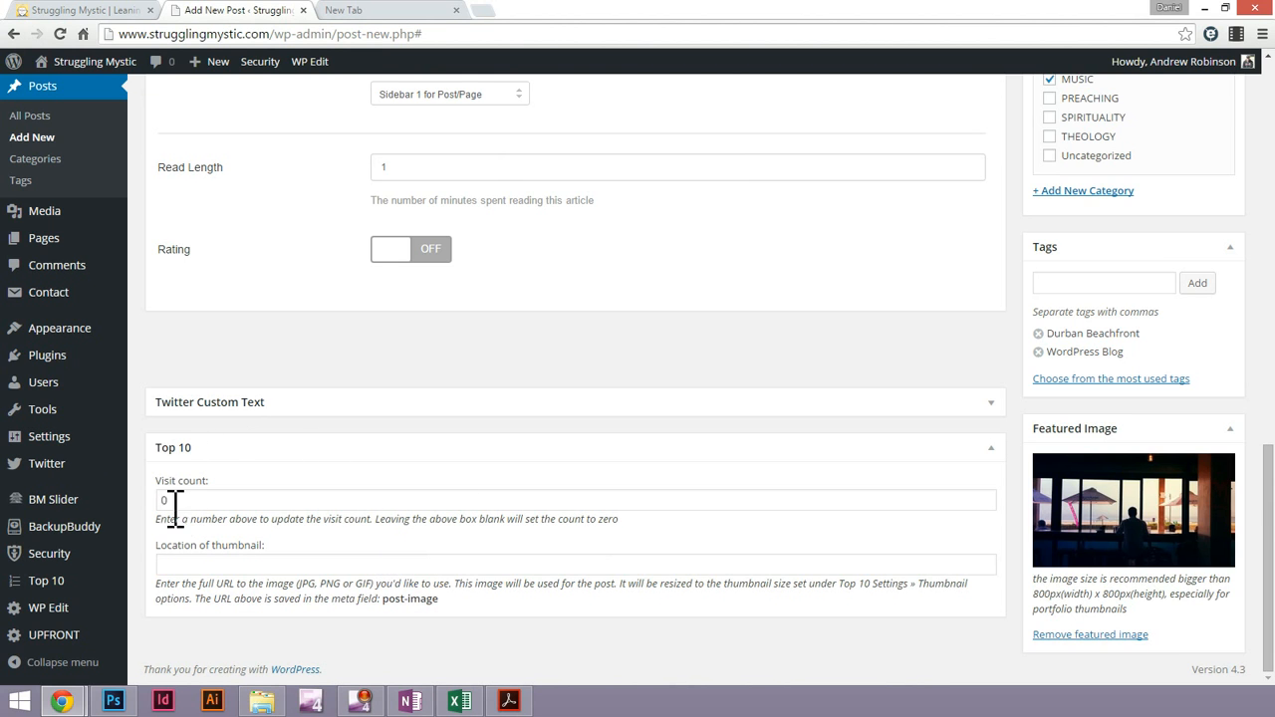
{"action": "left_click", "coordinate": [119, 12]}
{"action": "scroll", "coordinate": [973, 478], "scroll_direction": "down", "scroll_amount": 2}
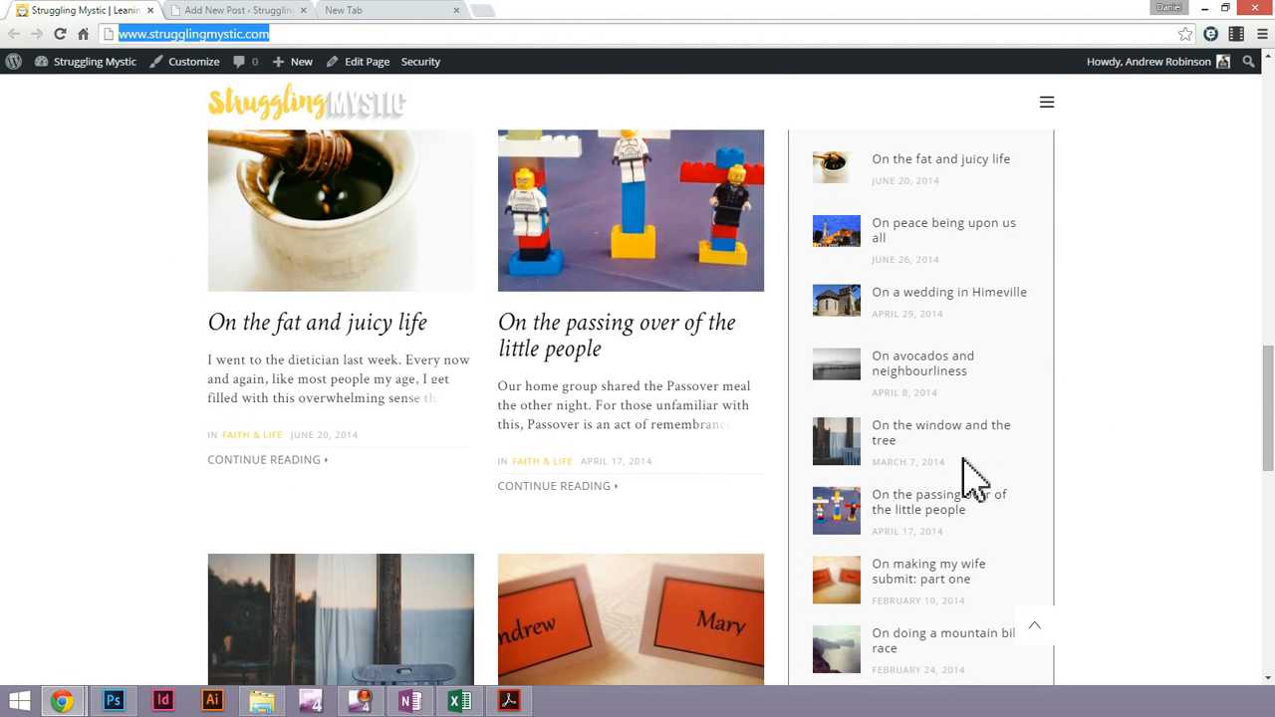
{"action": "scroll", "coordinate": [933, 441], "scroll_direction": "down", "scroll_amount": 1}
{"action": "left_click", "coordinate": [224, 9]}
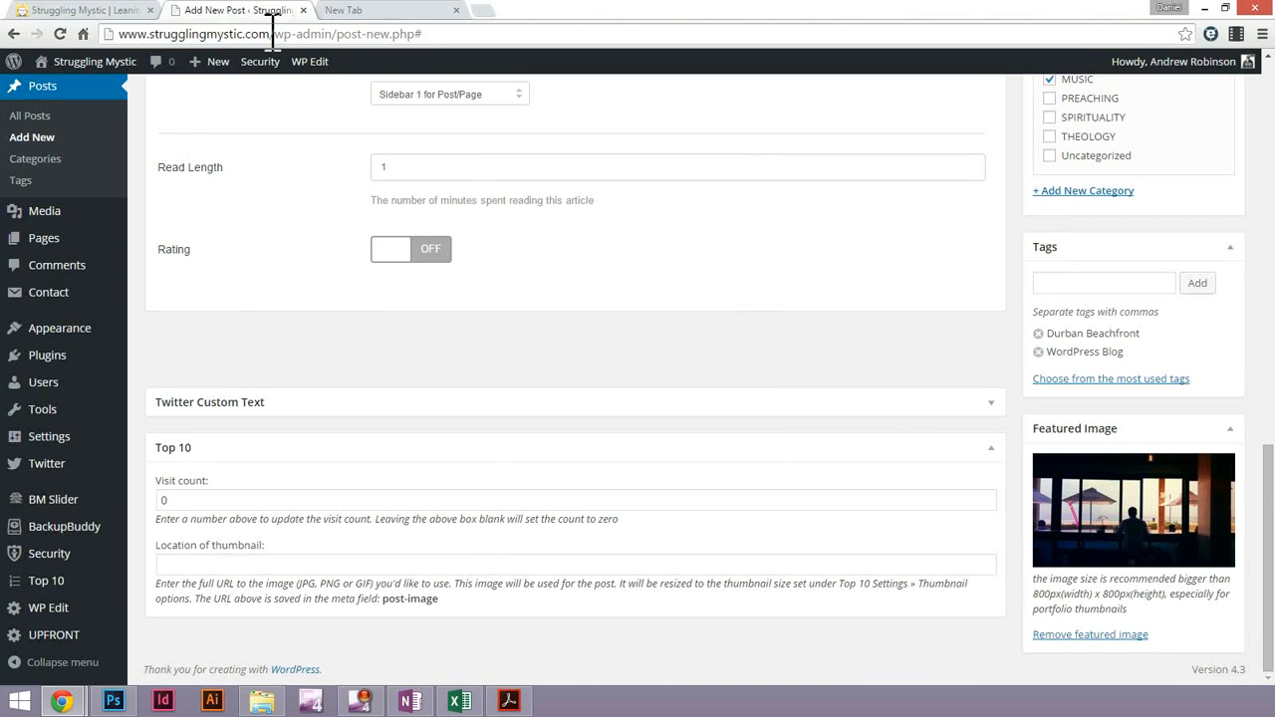
Copy the featured image's URL from its attachment details into the Top 10 thumbnail location
{"action": "left_click", "coordinate": [253, 568]}
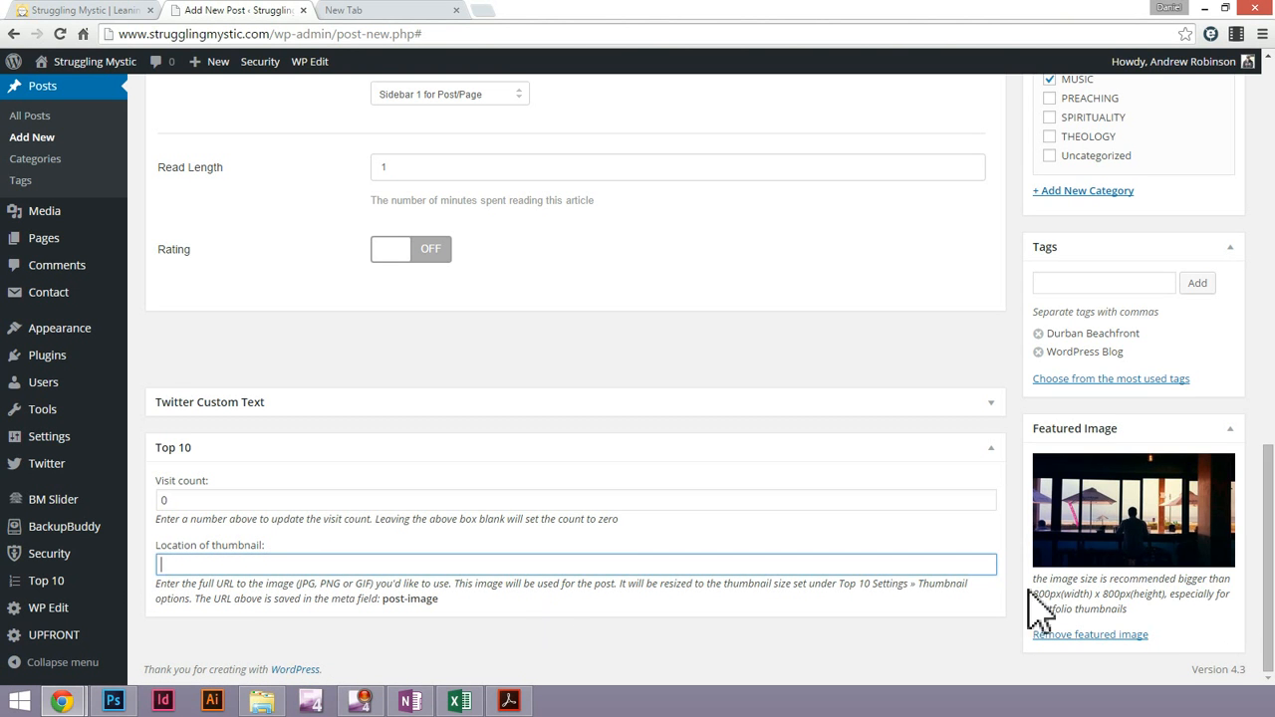
{"action": "left_click", "coordinate": [1114, 539]}
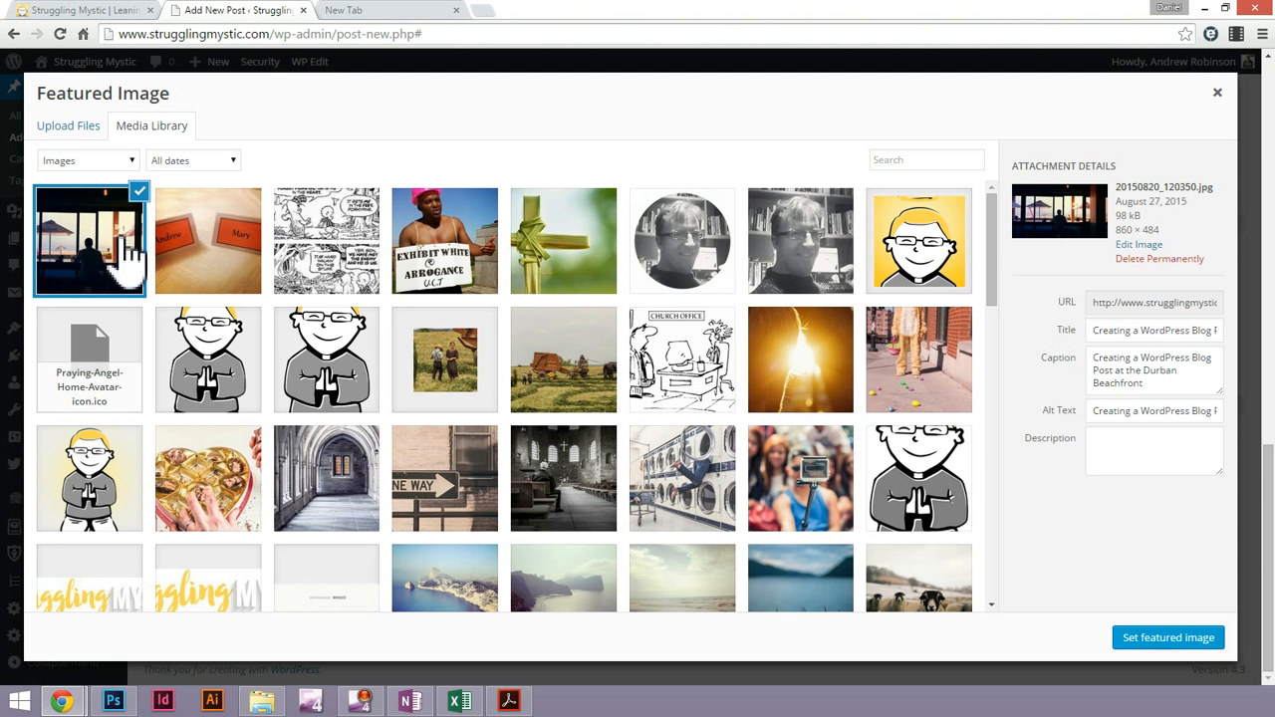
{"action": "triple_click", "coordinate": [1156, 309]}
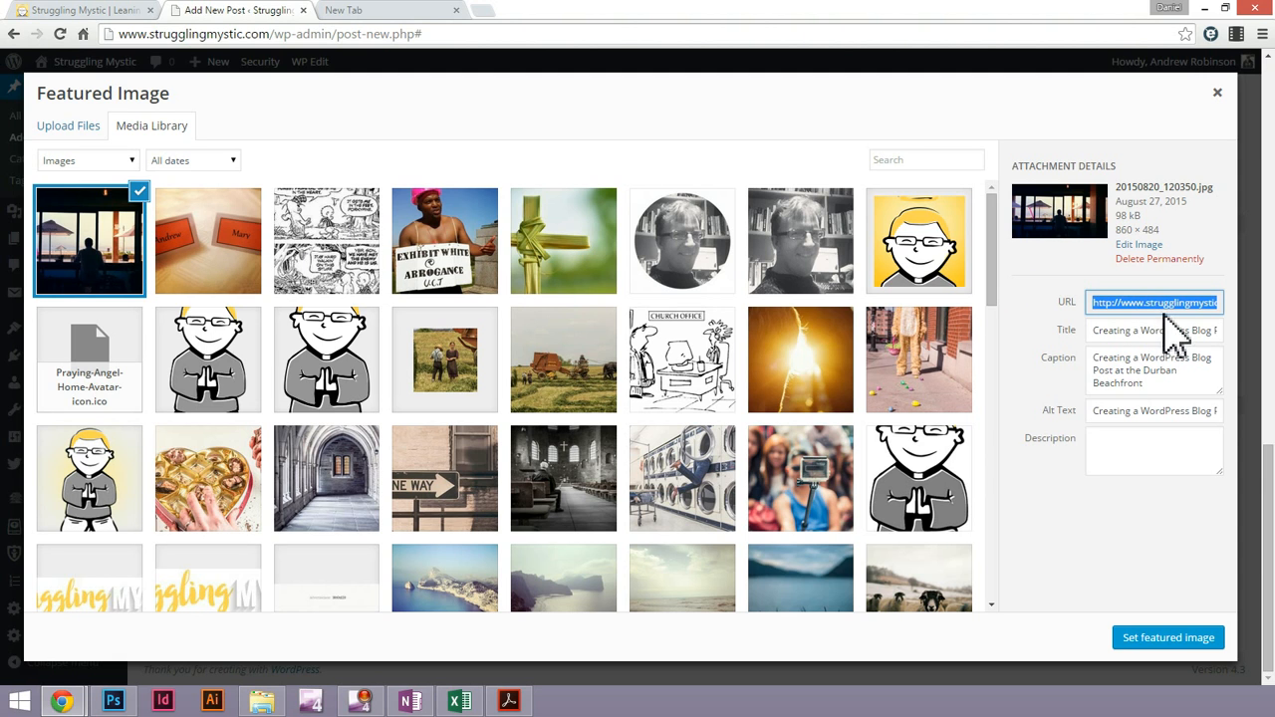
{"action": "left_click", "coordinate": [1217, 91]}
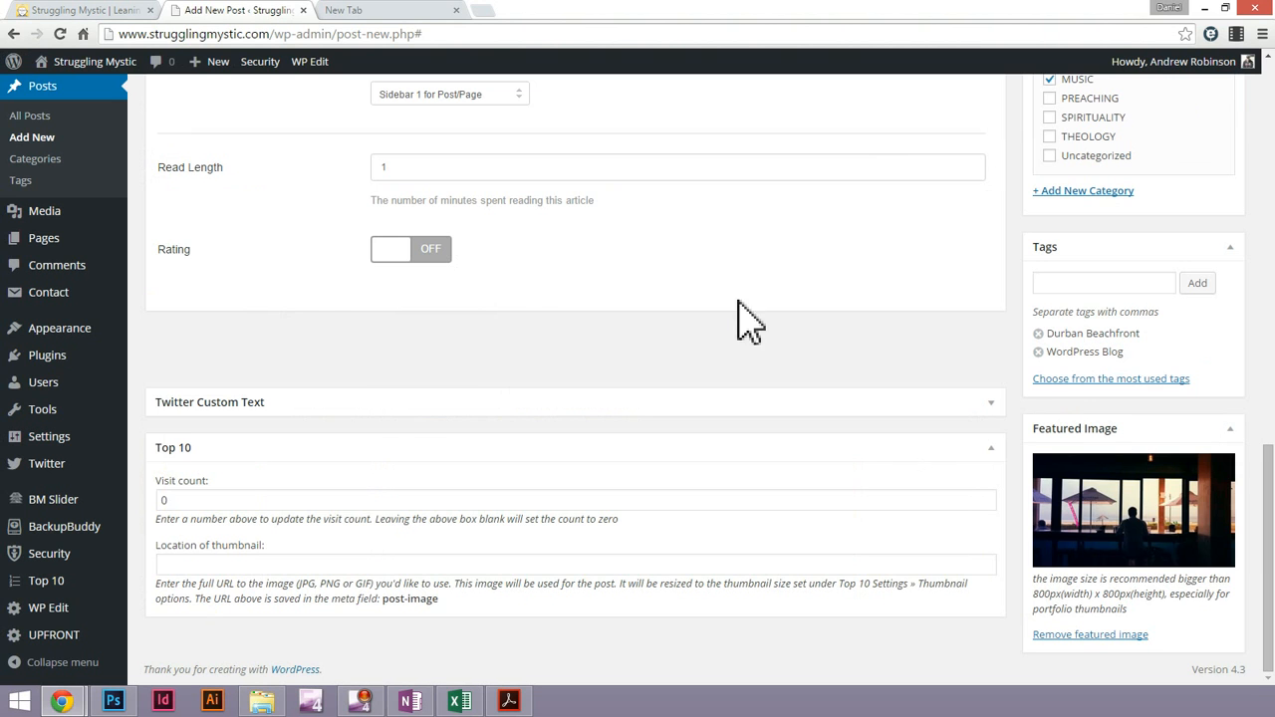
{"action": "left_click", "coordinate": [212, 565]}
{"action": "type", "text": "http://www.strugglingmystic.com/wp-content/uploads/2015/08/20150820_120350.jpg"}
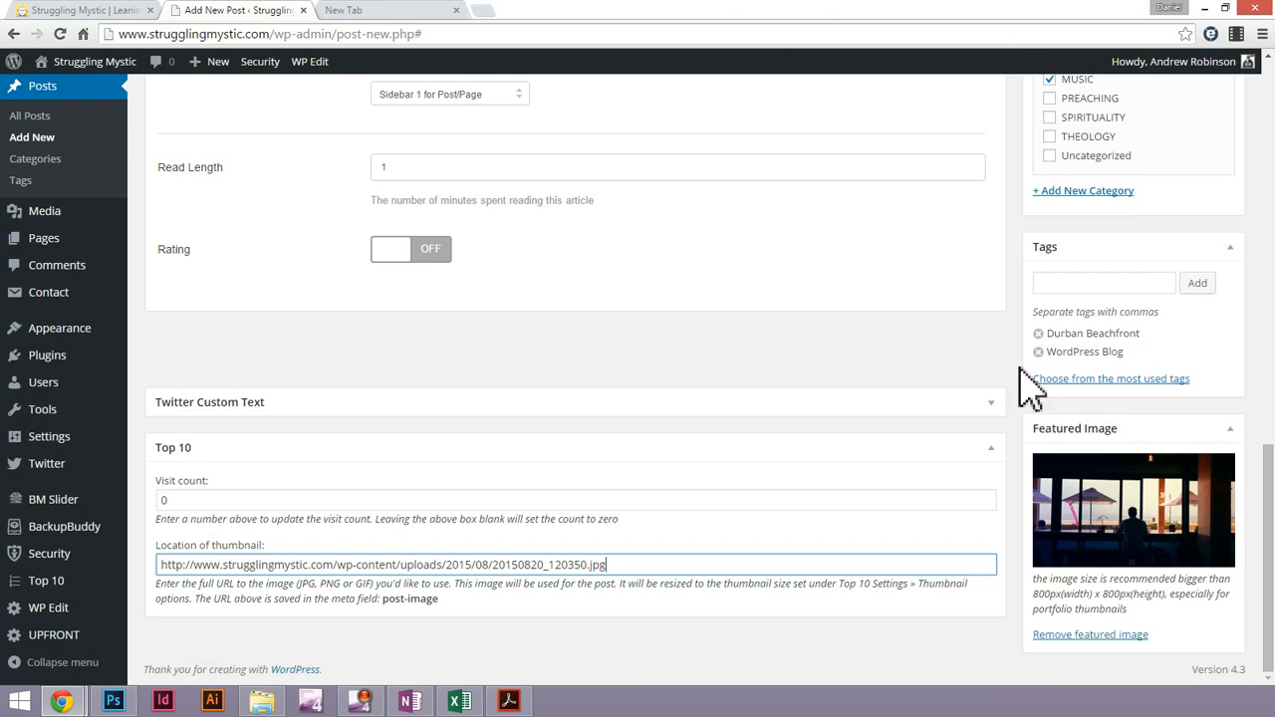
Open the post's preview in a new browser tab and review the title, image, text and website button
{"action": "scroll", "coordinate": [1036, 378], "scroll_direction": "up", "scroll_amount": 10}
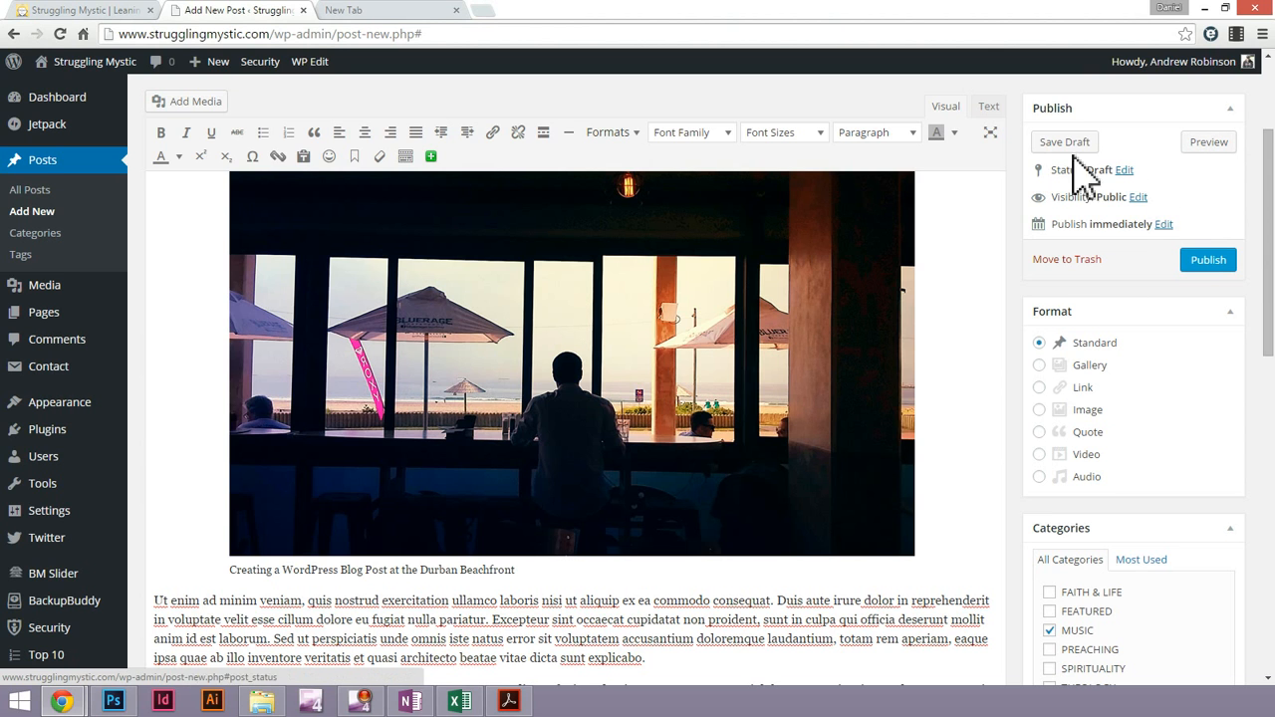
{"action": "right_click", "coordinate": [1198, 149]}
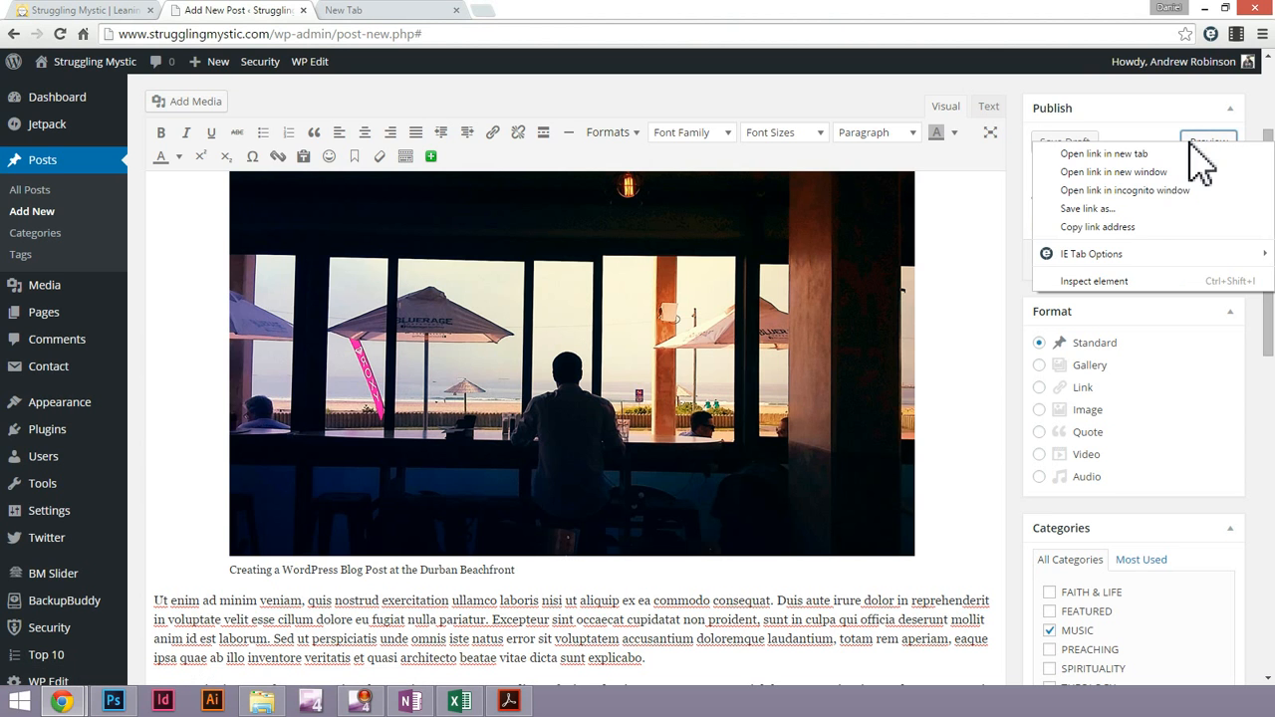
{"action": "left_click", "coordinate": [1148, 127]}
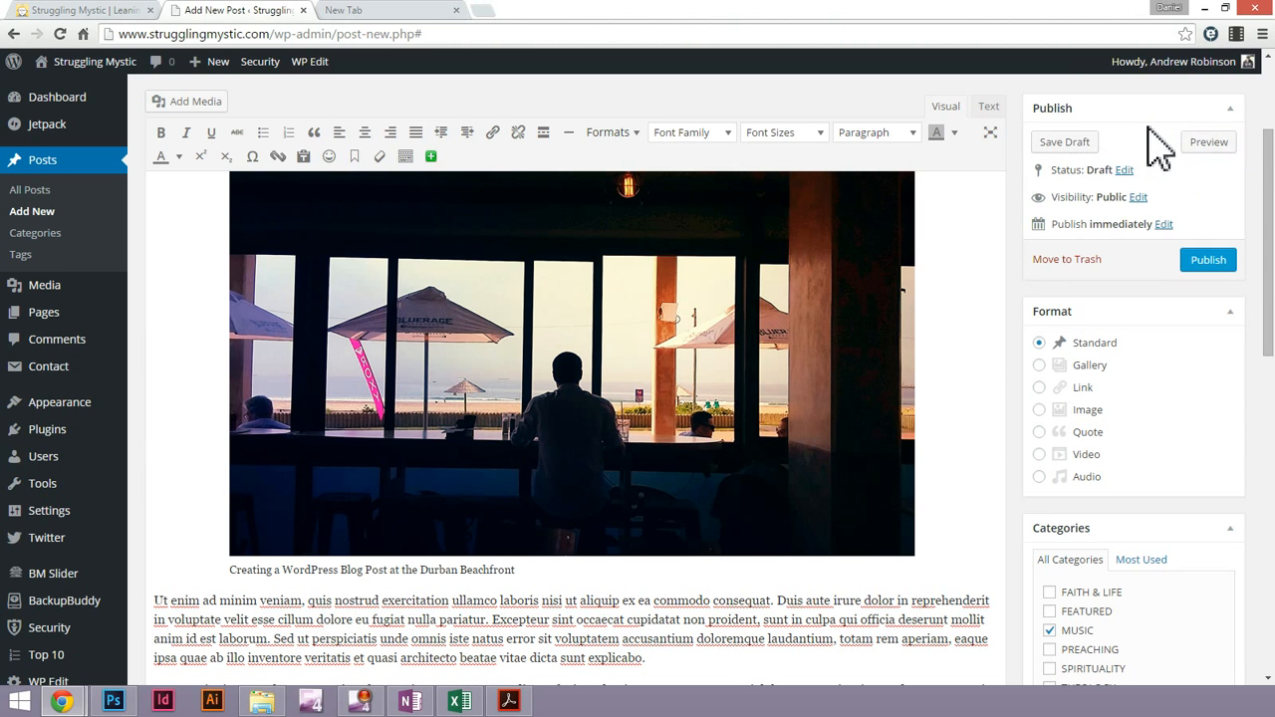
{"action": "right_click", "coordinate": [1207, 147]}
{"action": "left_click", "coordinate": [1104, 153]}
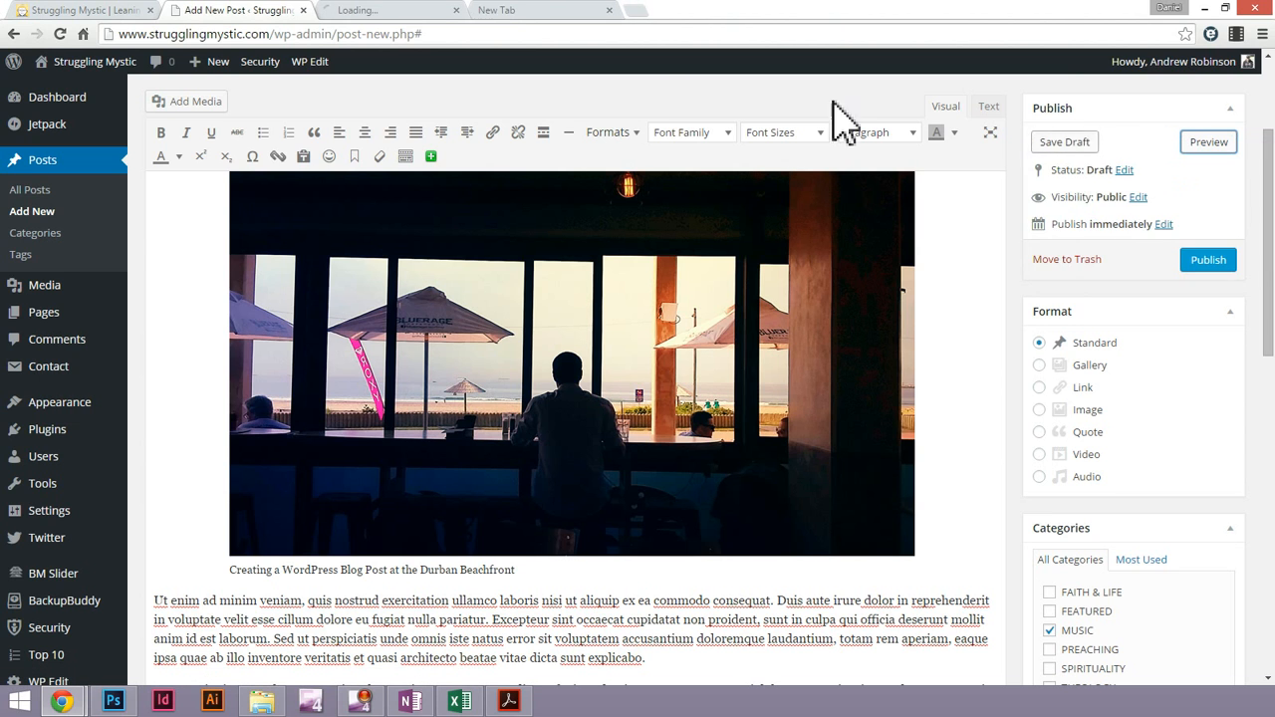
{"action": "left_click", "coordinate": [381, 12]}
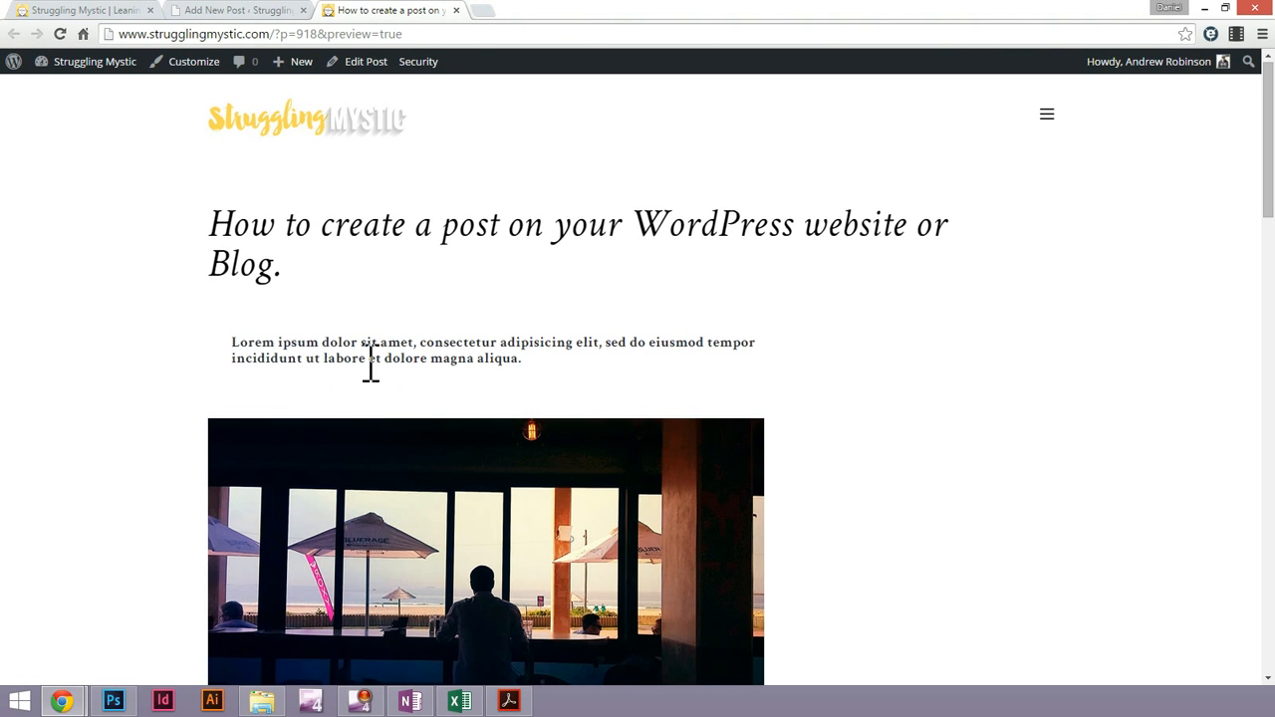
{"action": "scroll", "coordinate": [370, 364], "scroll_direction": "down", "scroll_amount": 4}
{"action": "scroll", "coordinate": [448, 349], "scroll_direction": "down", "scroll_amount": 1}
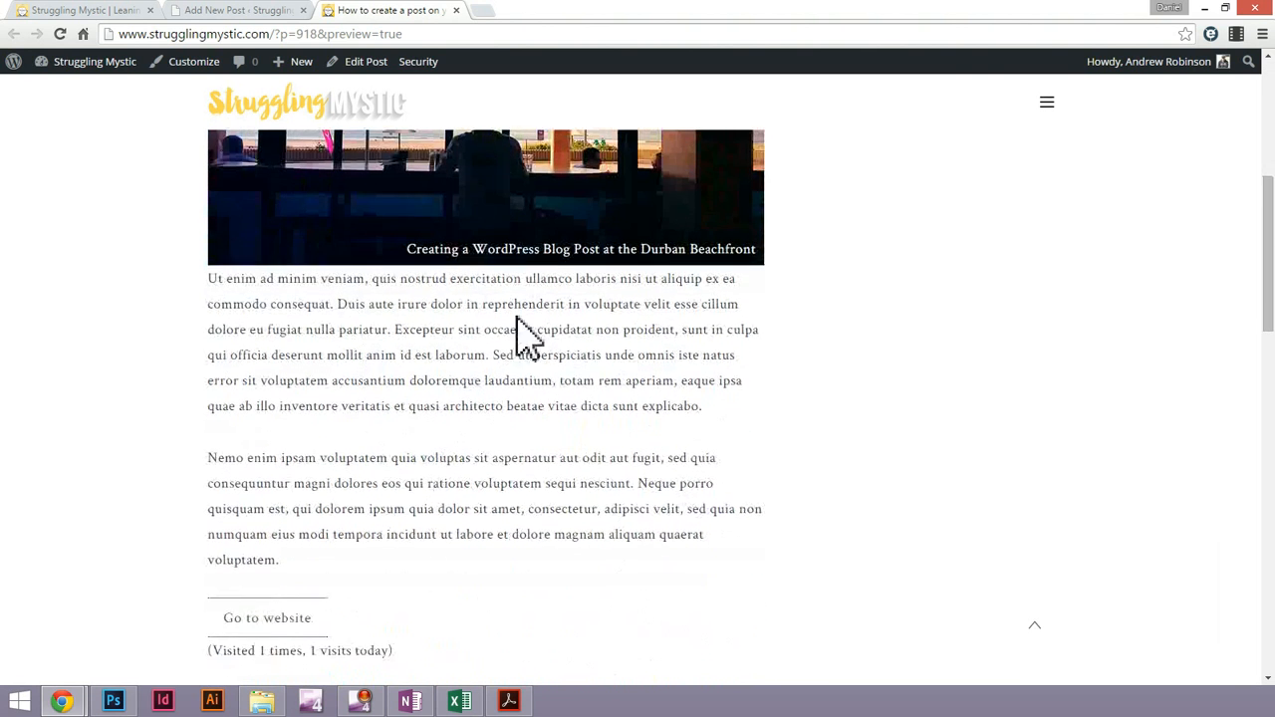
Review the rest of the previewed post down to the comment form, inspect the bold intro text, and return to the post editor
{"action": "scroll", "coordinate": [518, 249], "scroll_direction": "down", "scroll_amount": 2}
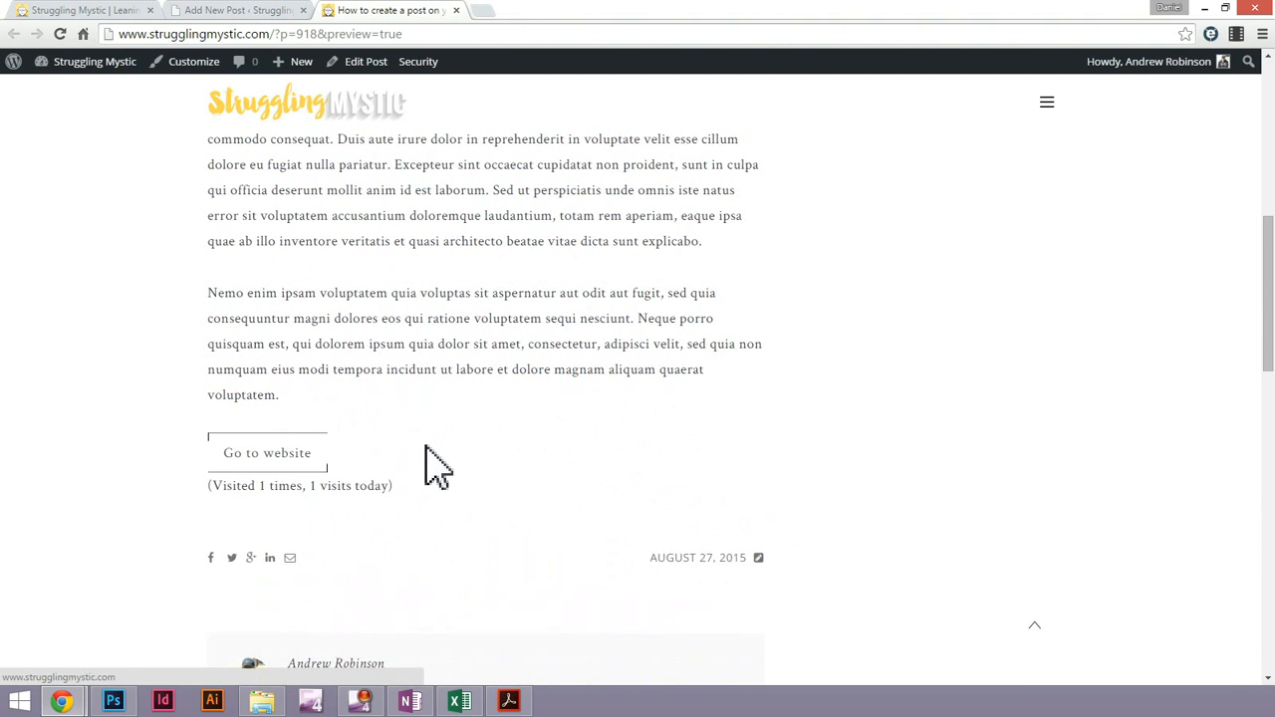
{"action": "scroll", "coordinate": [428, 464], "scroll_direction": "down", "scroll_amount": 5}
{"action": "scroll", "coordinate": [431, 458], "scroll_direction": "up", "scroll_amount": 10}
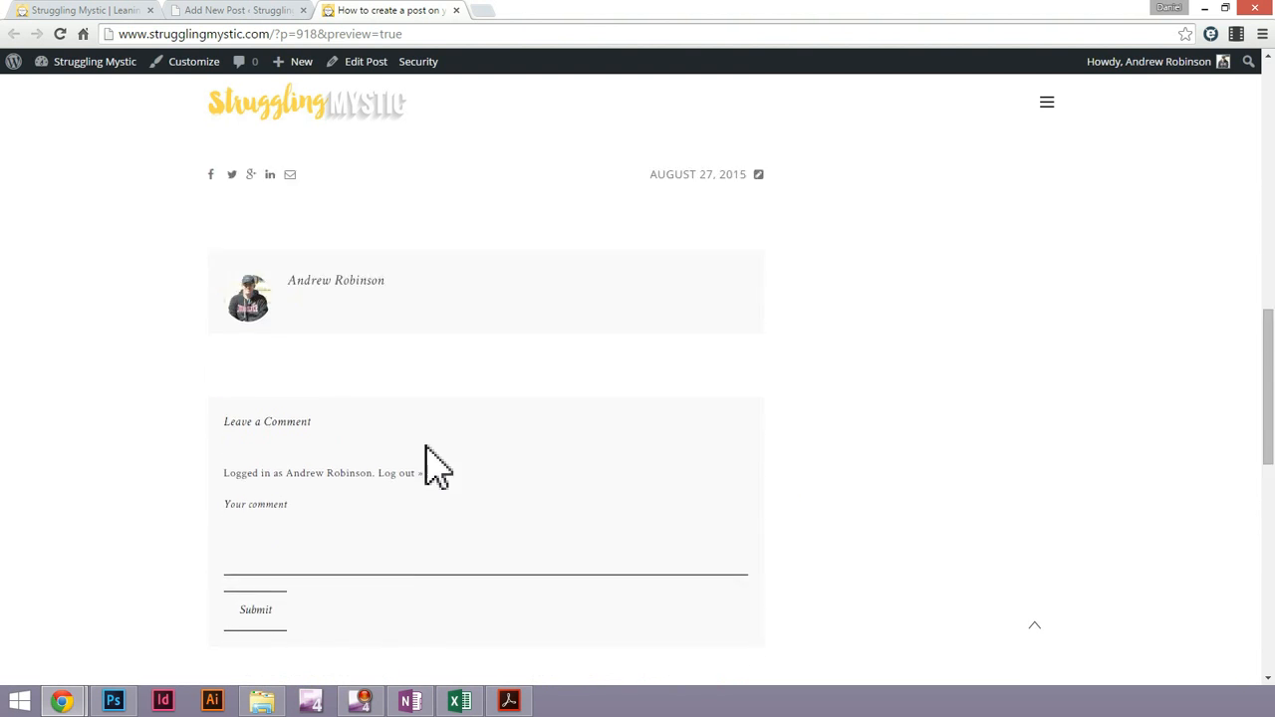
{"action": "scroll", "coordinate": [429, 458], "scroll_direction": "up", "scroll_amount": 3}
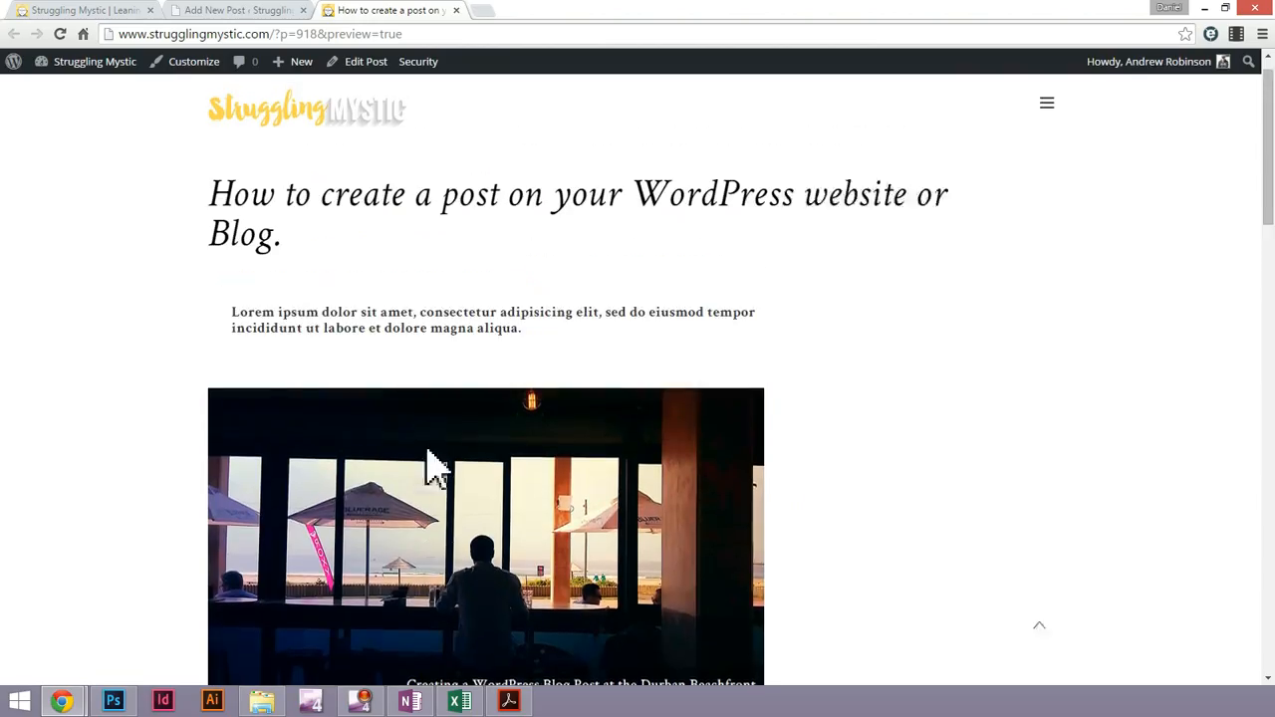
{"action": "triple_click", "coordinate": [291, 363]}
{"action": "left_click", "coordinate": [432, 349]}
{"action": "triple_click", "coordinate": [431, 349]}
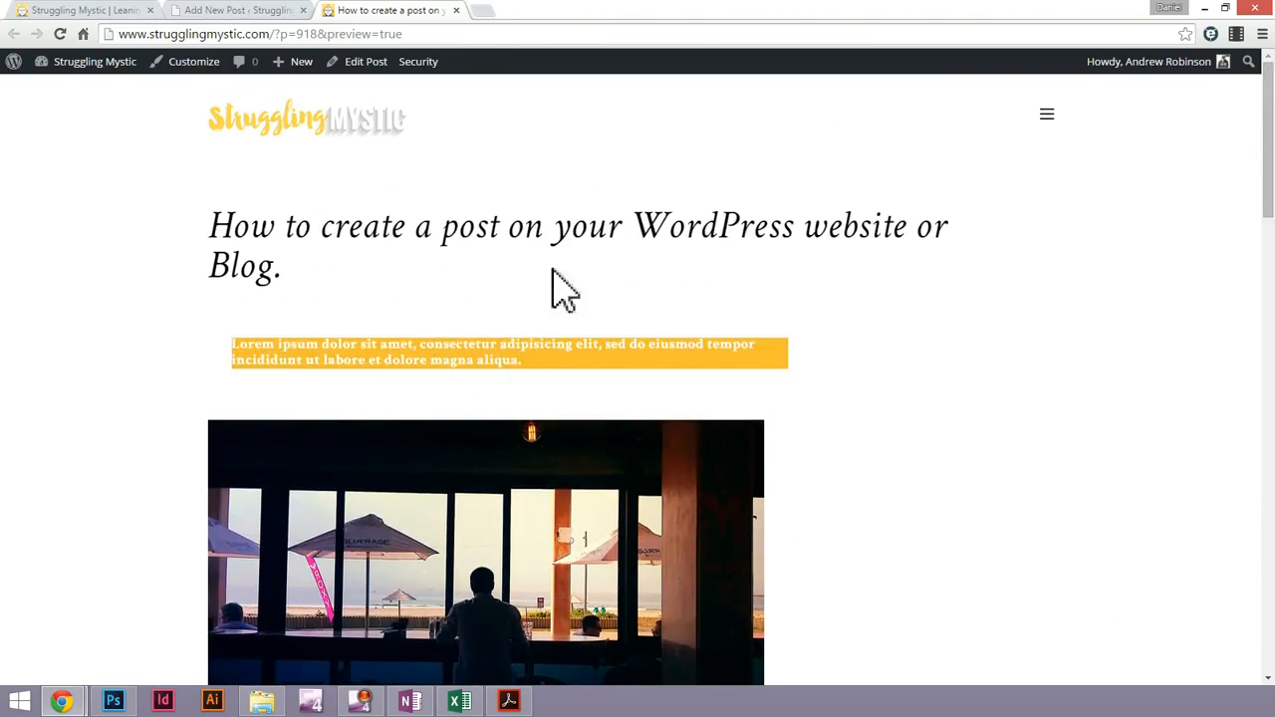
{"action": "triple_click", "coordinate": [443, 351]}
{"action": "left_click", "coordinate": [510, 360]}
{"action": "triple_click", "coordinate": [504, 358]}
{"action": "left_click", "coordinate": [251, 12]}
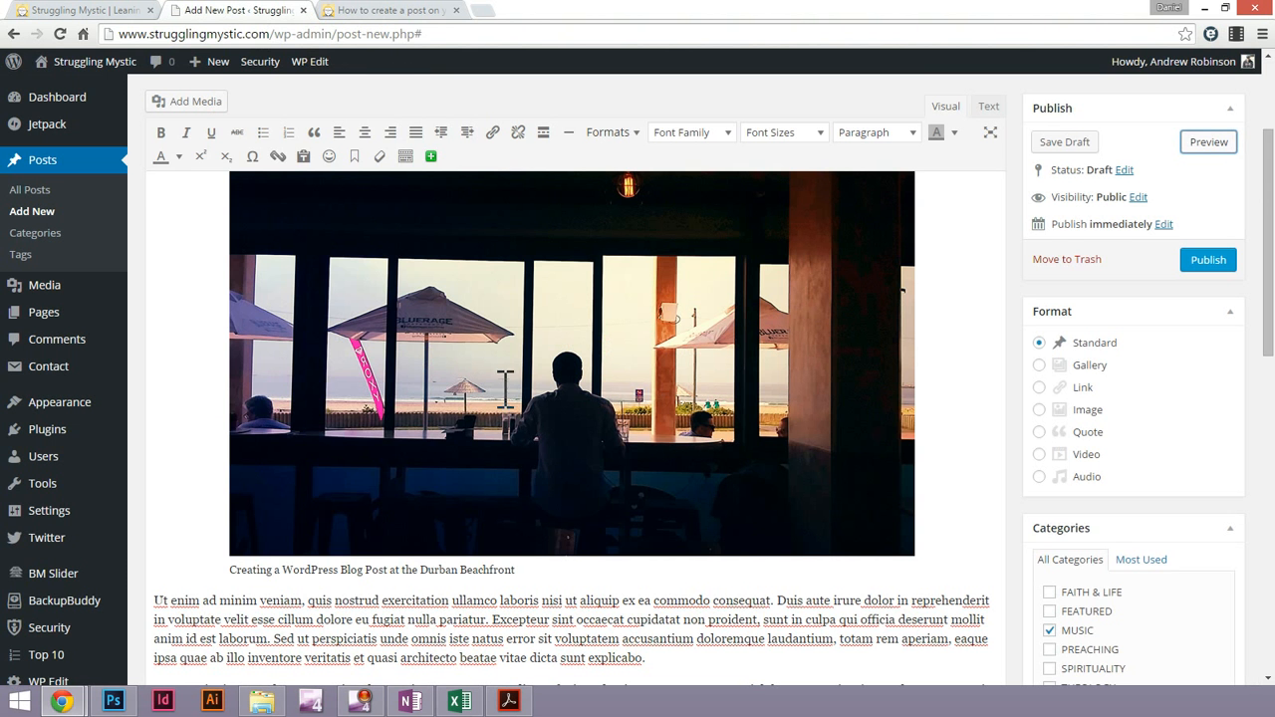
Try the Preformatted style on the intro text above the image
{"action": "scroll", "coordinate": [505, 388], "scroll_direction": "up", "scroll_amount": 5}
{"action": "triple_click", "coordinate": [433, 317]}
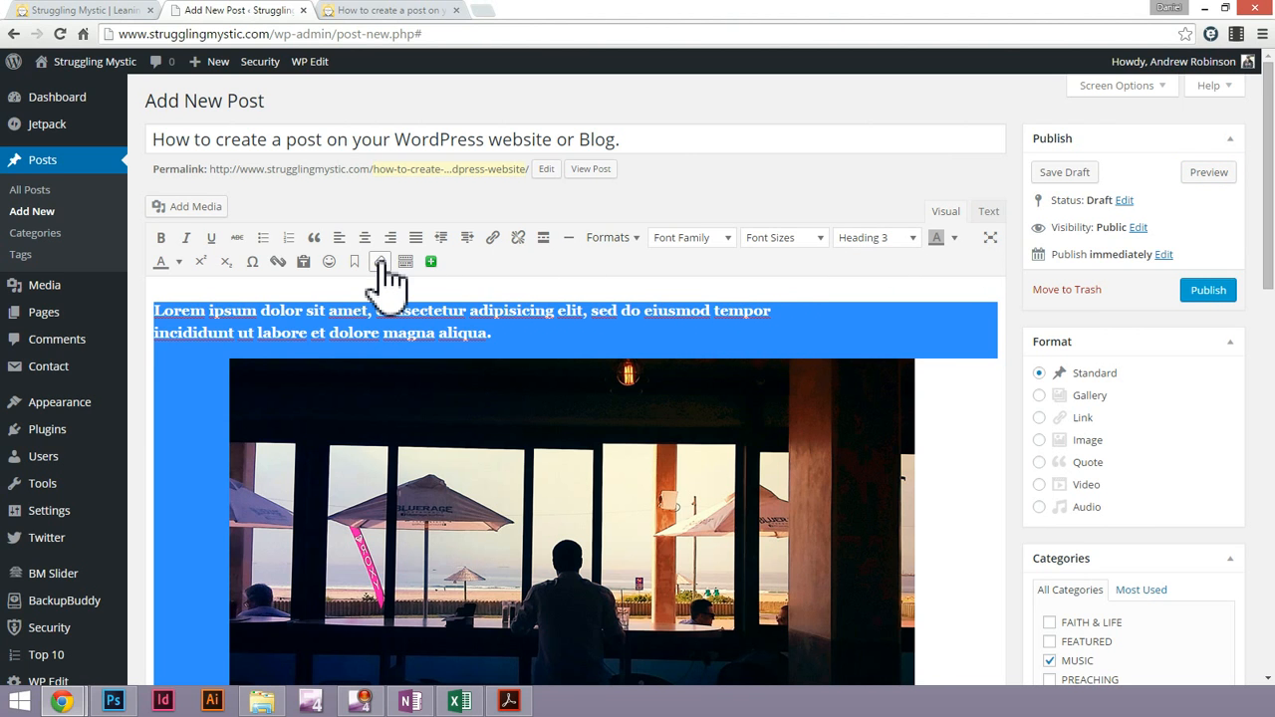
{"action": "left_click", "coordinate": [885, 241]}
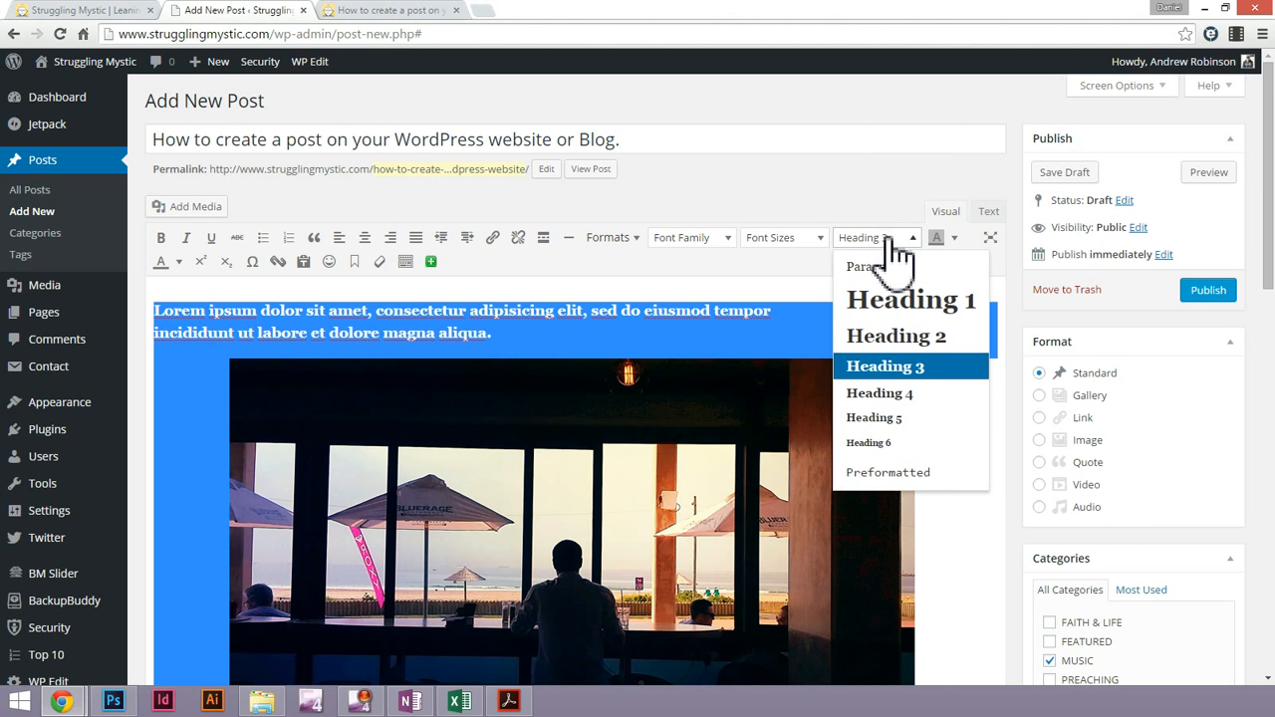
{"action": "left_click", "coordinate": [911, 472]}
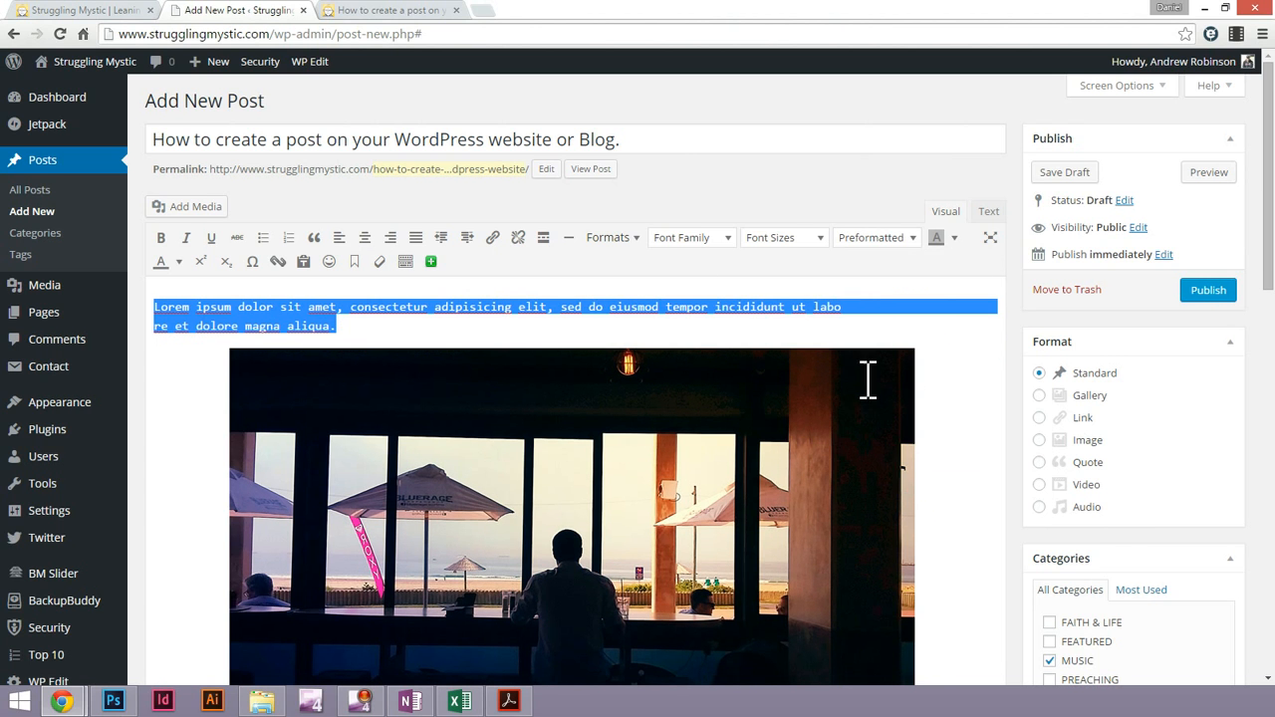
{"action": "left_click", "coordinate": [886, 239]}
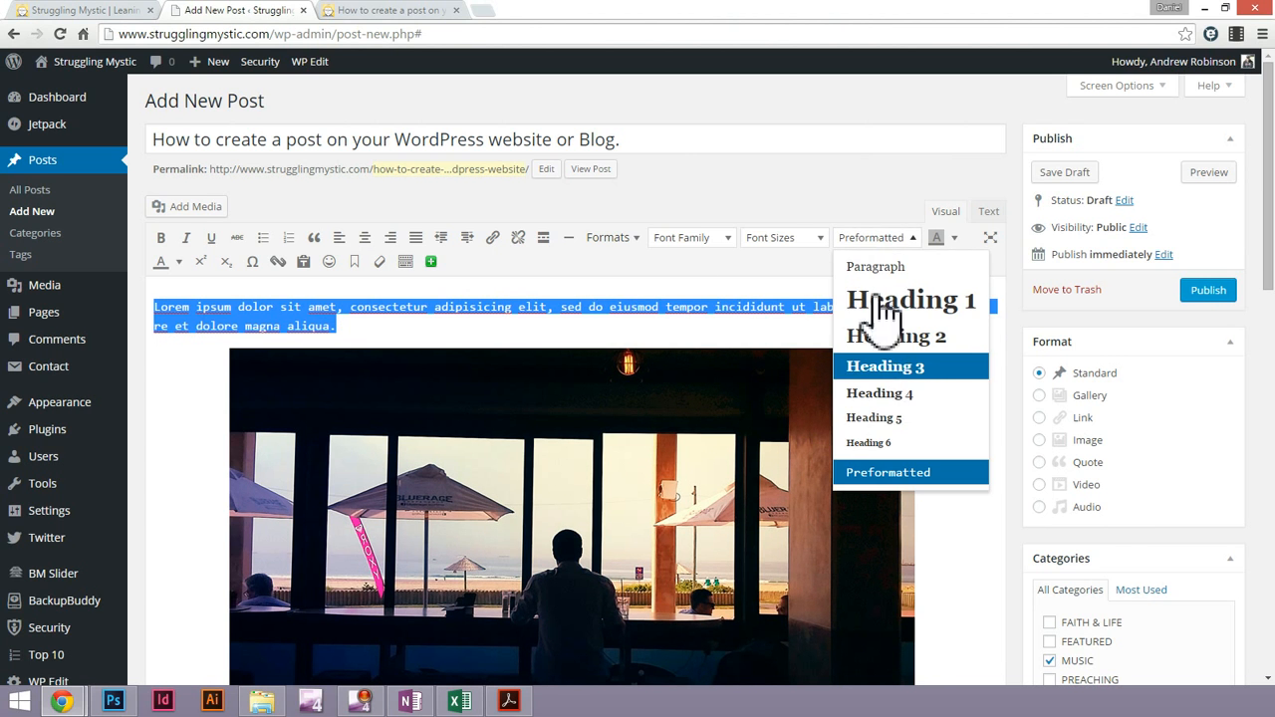
{"action": "left_click", "coordinate": [866, 237]}
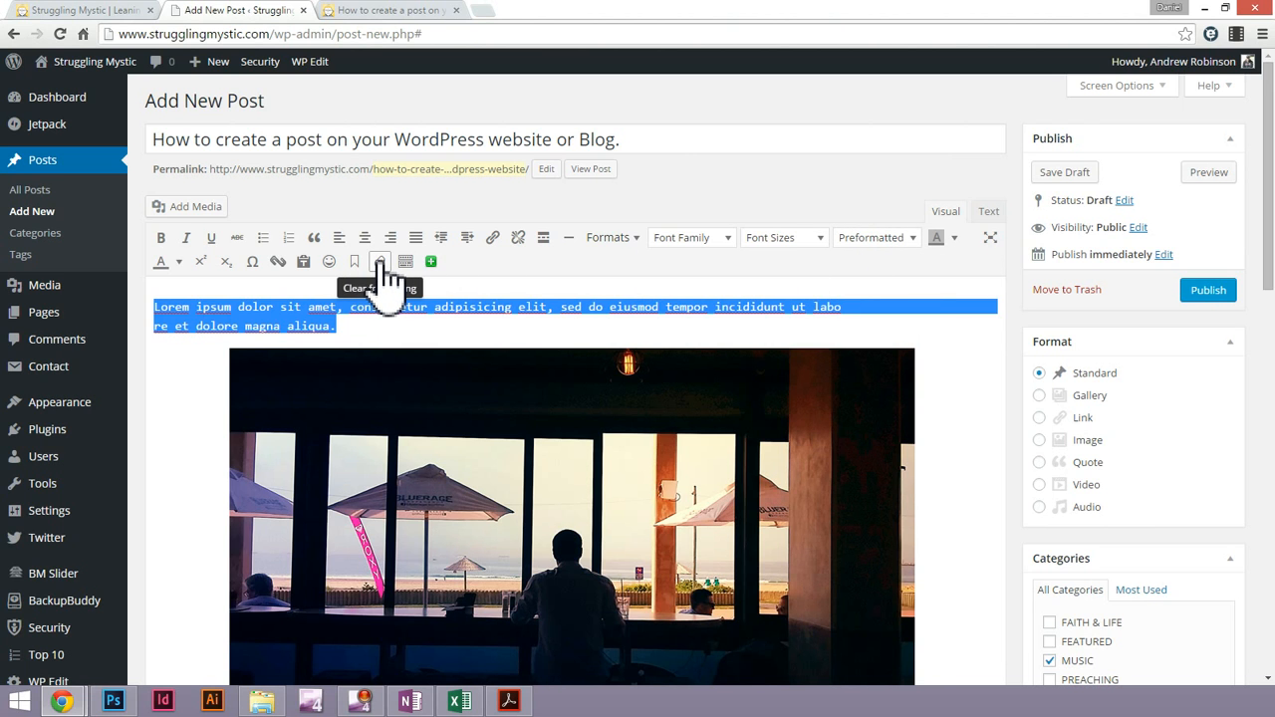
Reset the intro text above the image to the Paragraph style
{"action": "left_click", "coordinate": [881, 239]}
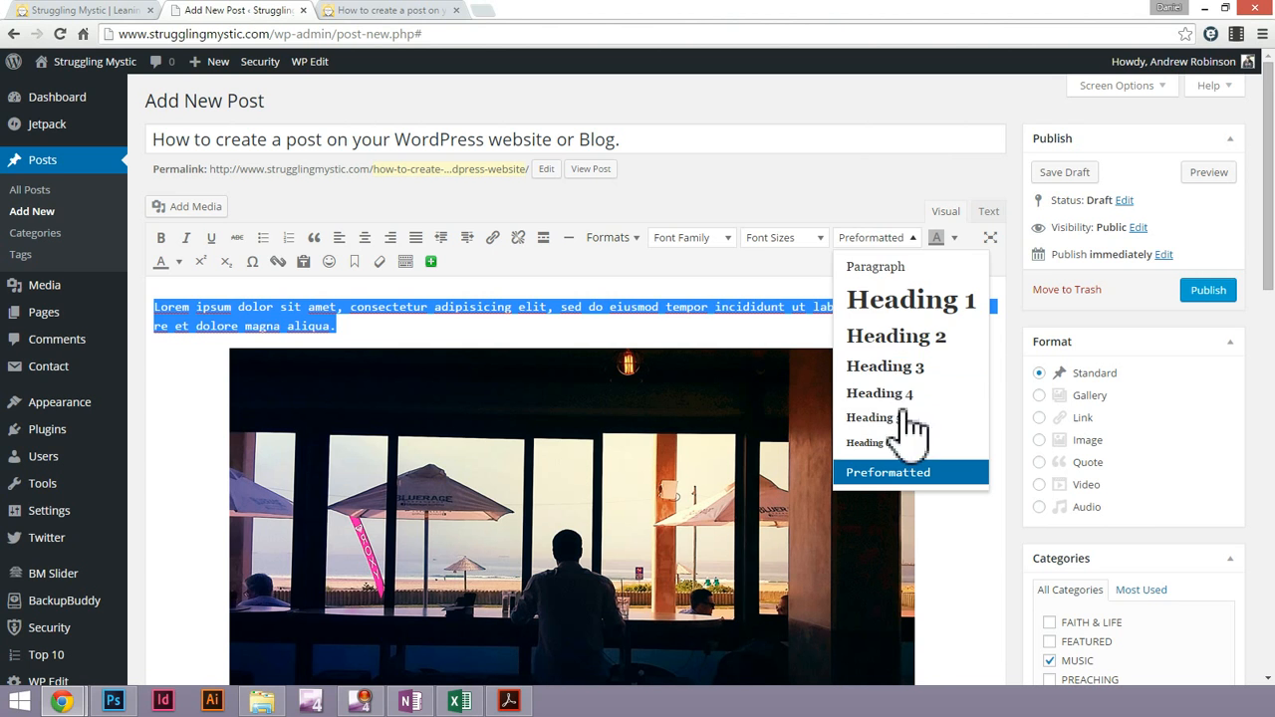
{"action": "left_click", "coordinate": [884, 237]}
{"action": "left_click", "coordinate": [883, 239]}
{"action": "left_click", "coordinate": [894, 472]}
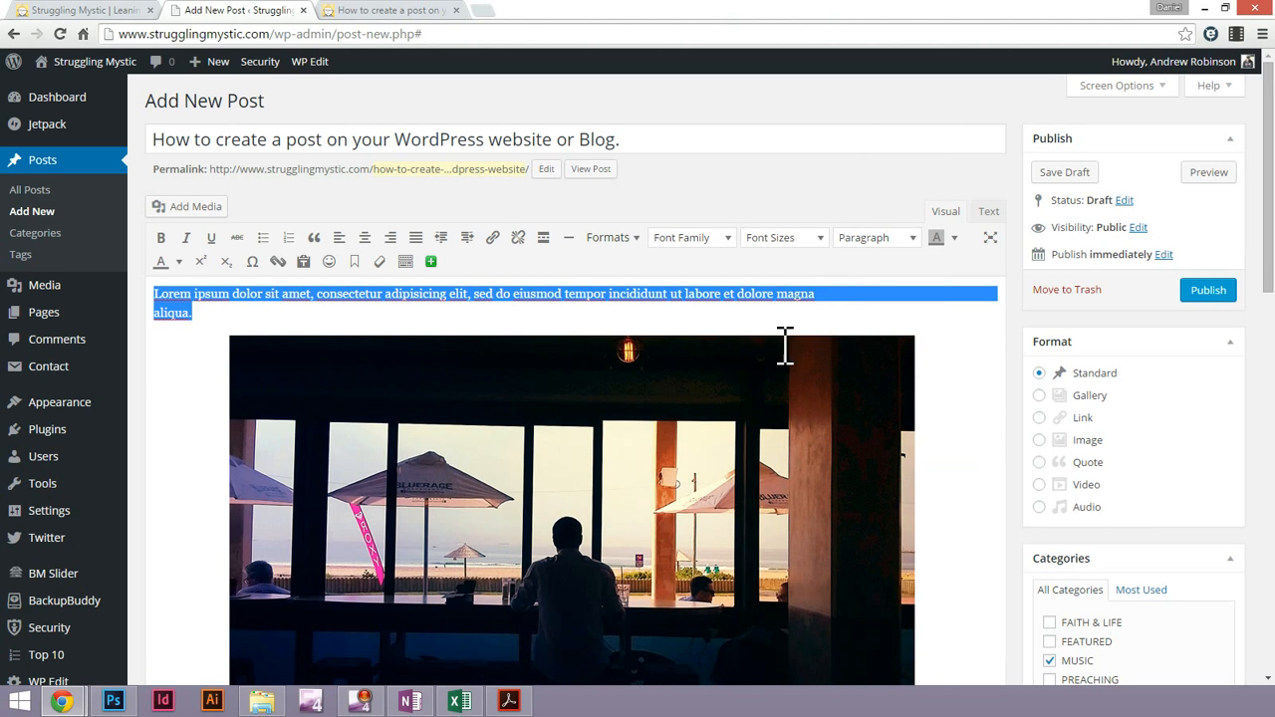
Try Heading 2 on the intro text, and set it back to Heading 3
{"action": "left_click", "coordinate": [877, 239]}
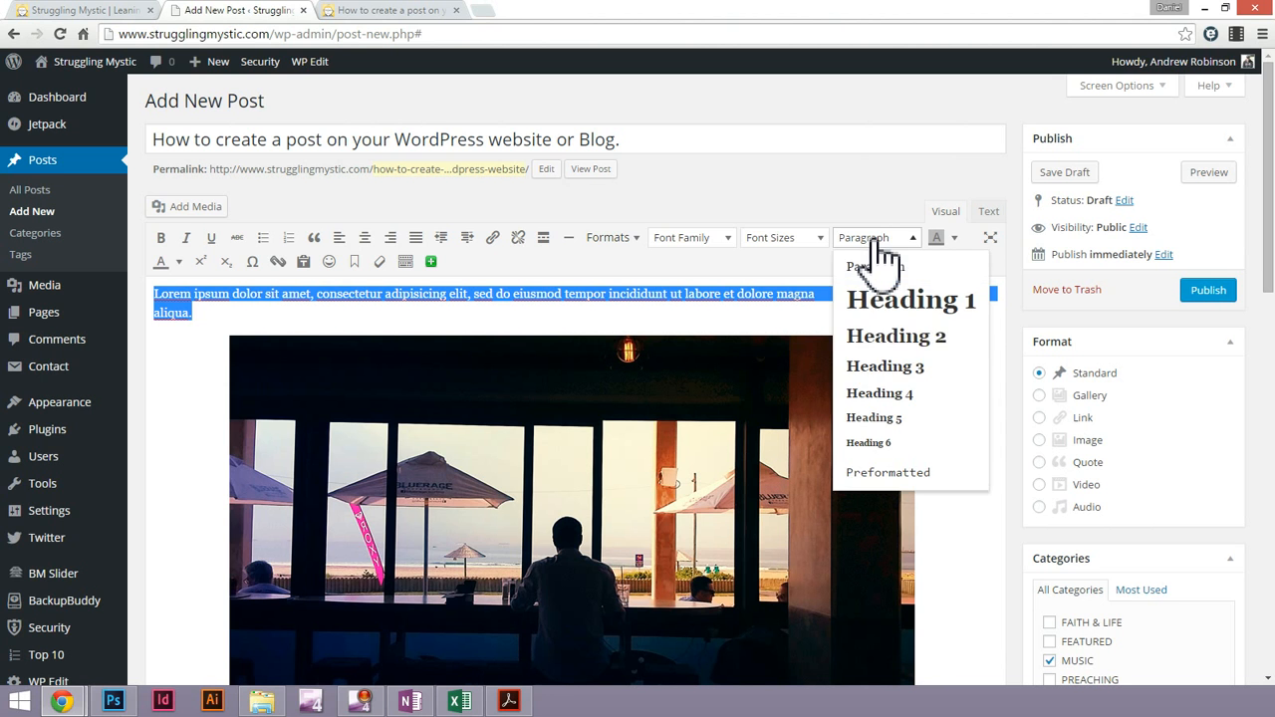
{"action": "left_click", "coordinate": [887, 344]}
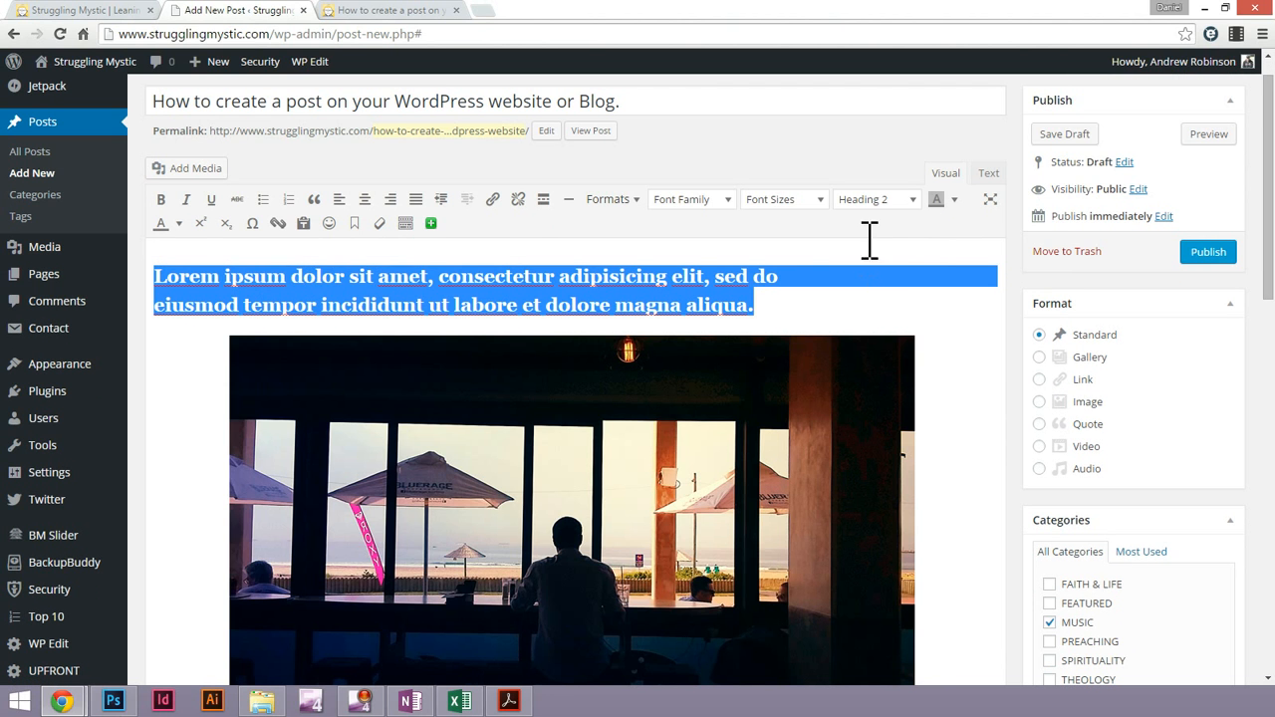
{"action": "left_click", "coordinate": [881, 202]}
{"action": "left_click", "coordinate": [894, 356]}
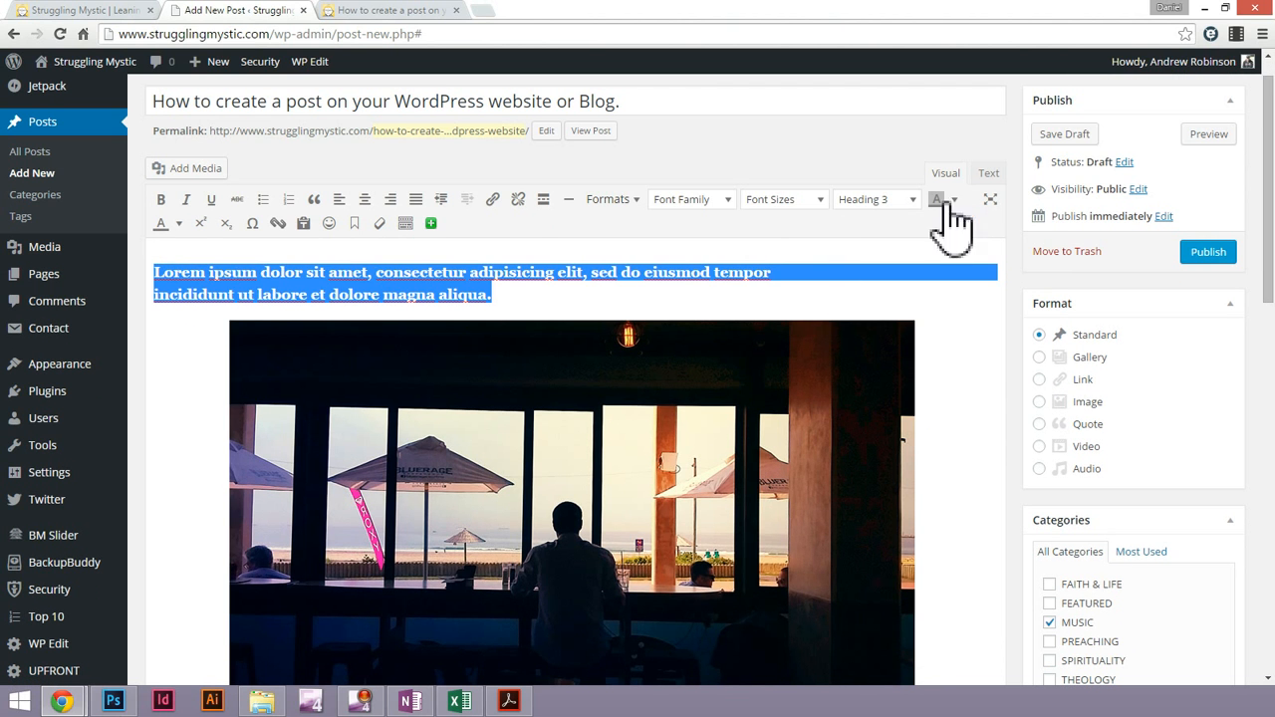
Examine the HTML code around the intro heading in the post's source and return to visual editing
{"action": "left_click", "coordinate": [988, 175]}
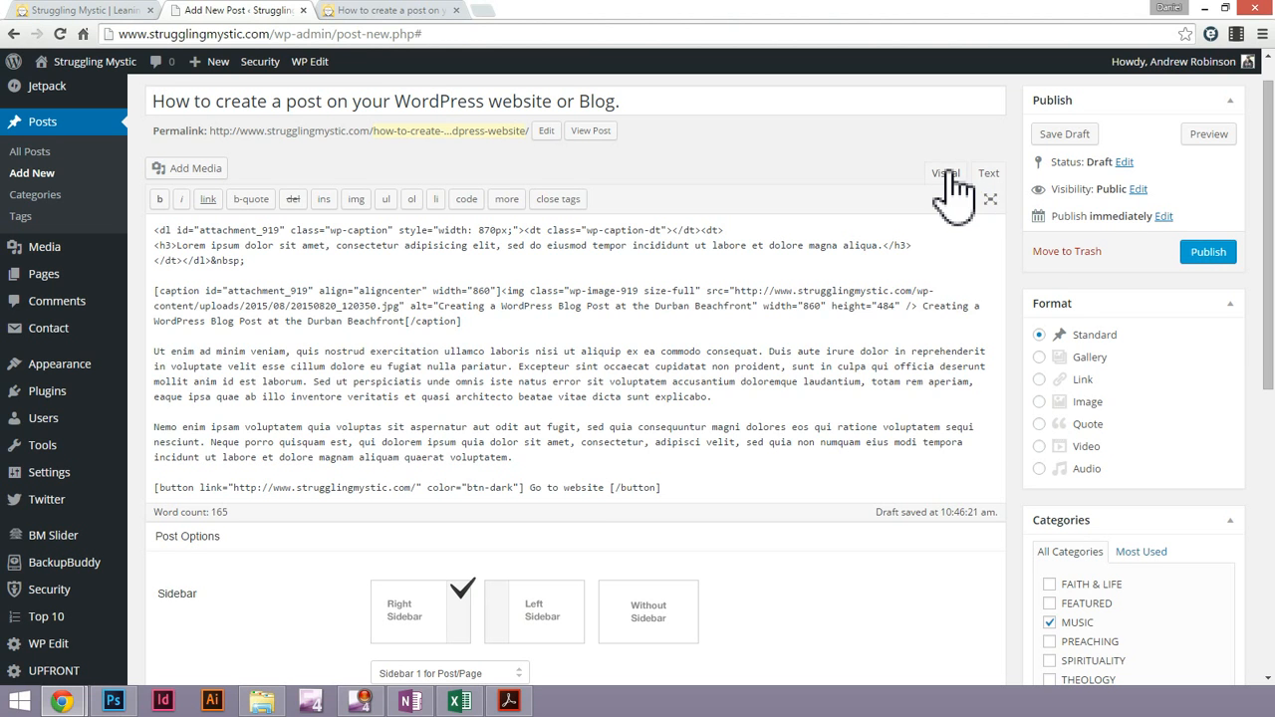
{"action": "left_click", "coordinate": [951, 175]}
{"action": "double_click", "coordinate": [496, 291]}
{"action": "left_click", "coordinate": [510, 290]}
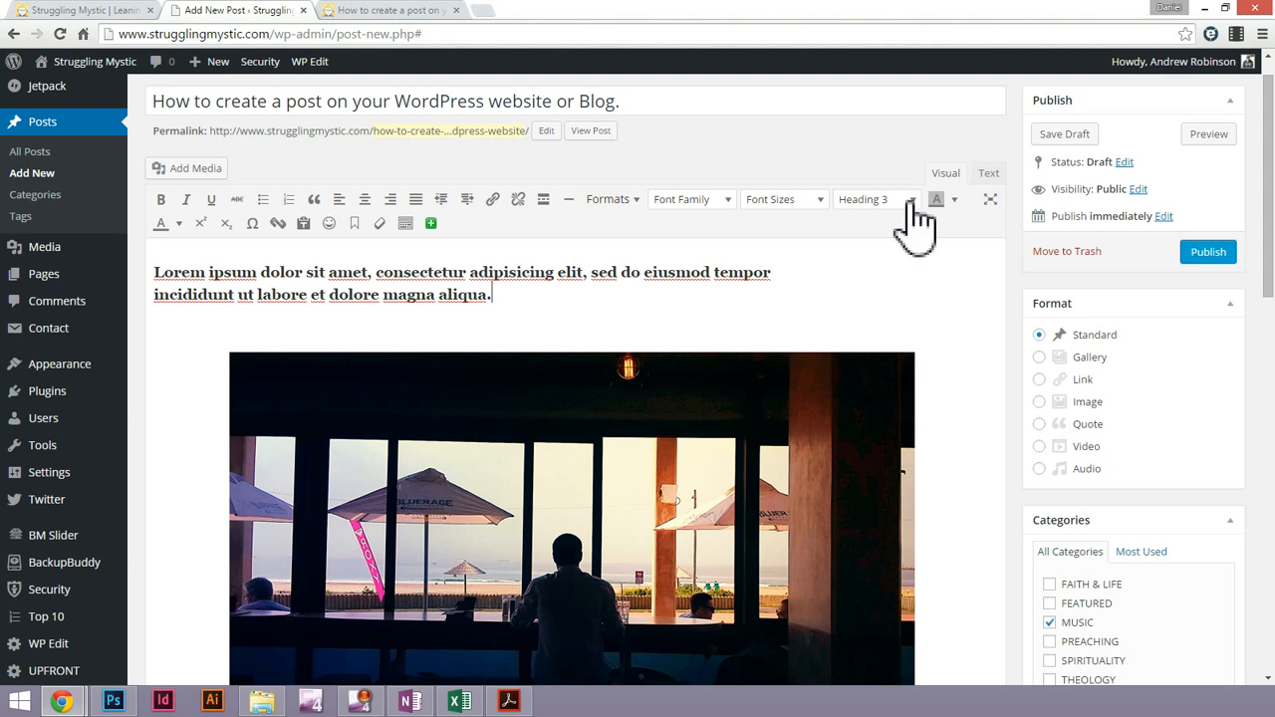
{"action": "left_click", "coordinate": [988, 175]}
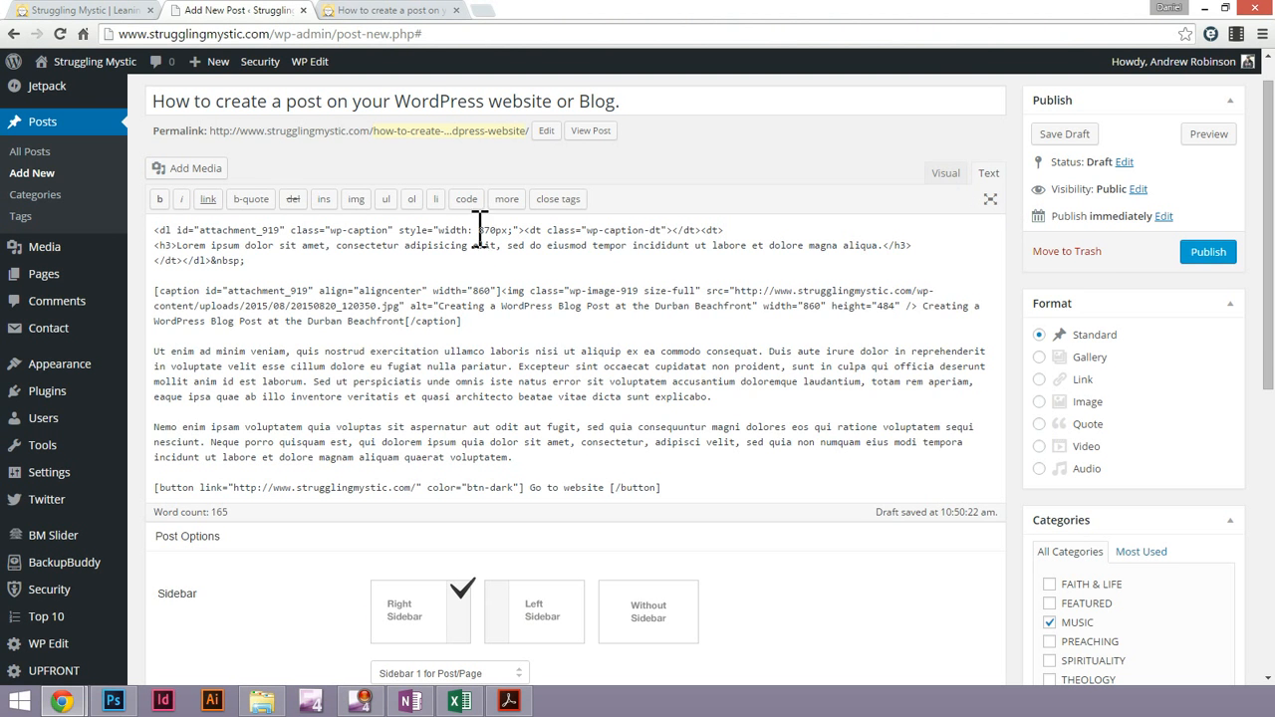
{"action": "triple_click", "coordinate": [228, 244]}
{"action": "triple_click", "coordinate": [262, 244]}
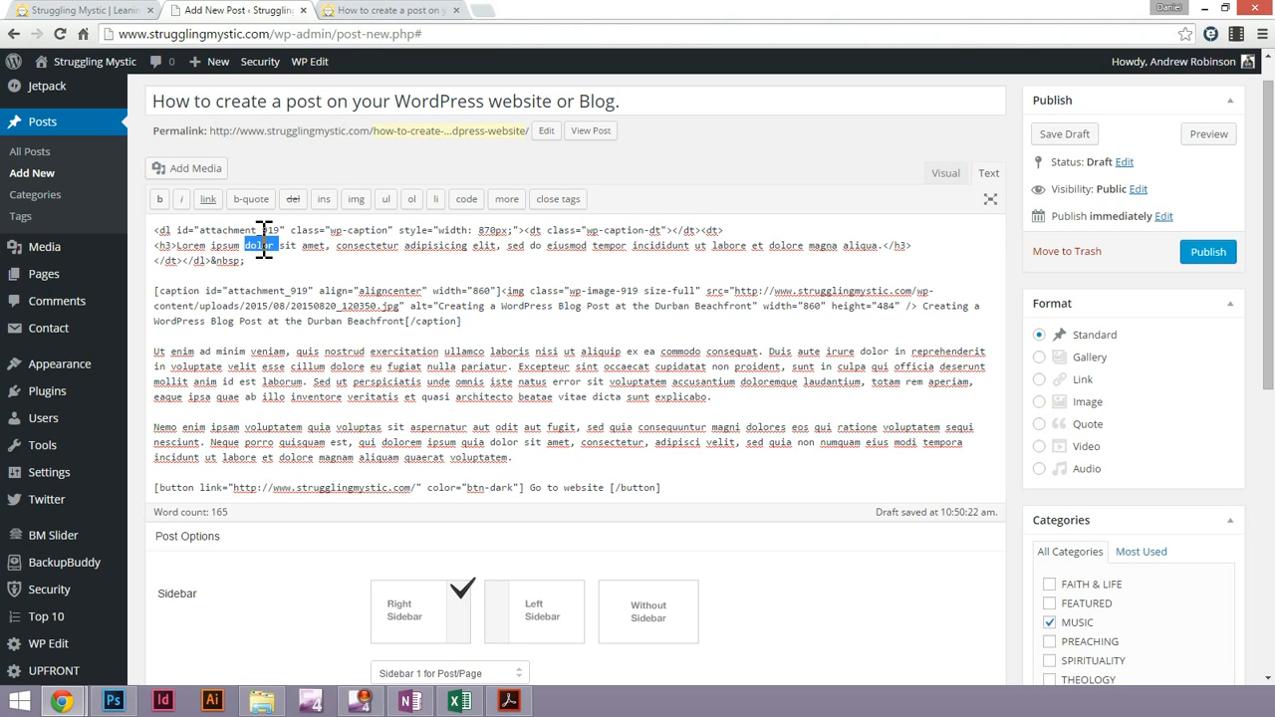
{"action": "left_click_drag", "start_coordinate": [179, 246], "coordinate": [184, 274]}
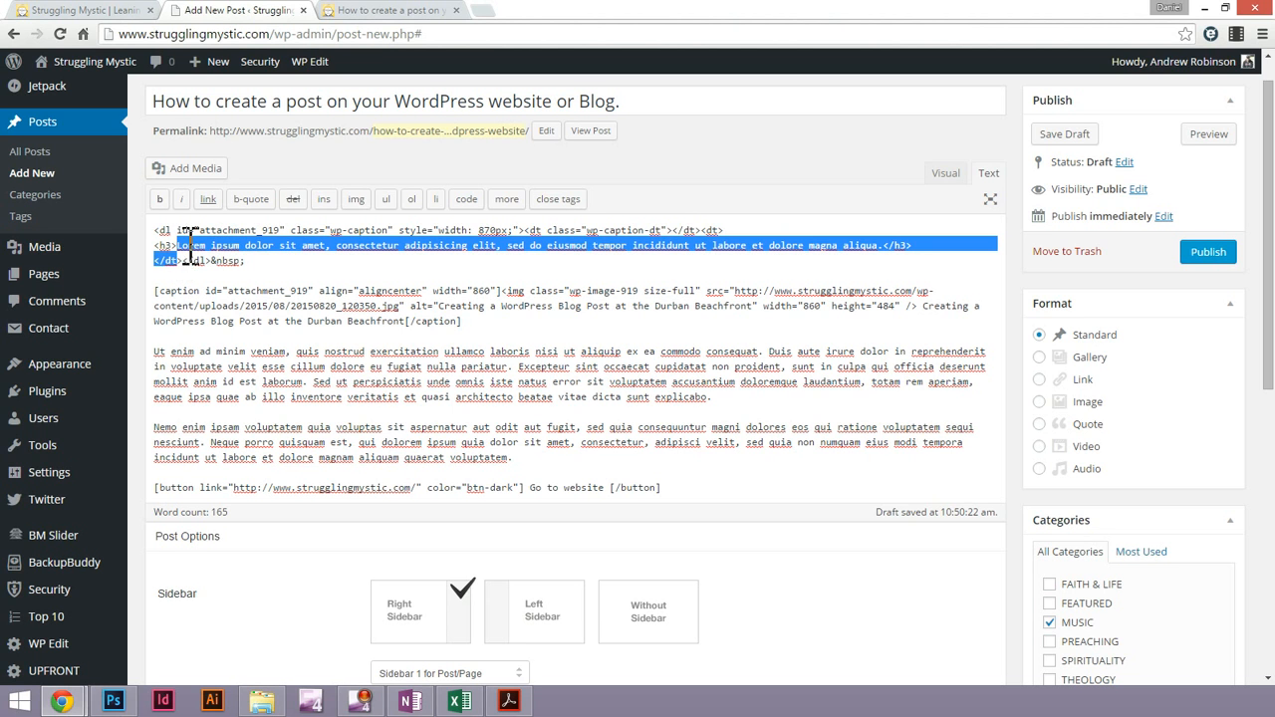
{"action": "triple_click", "coordinate": [187, 232]}
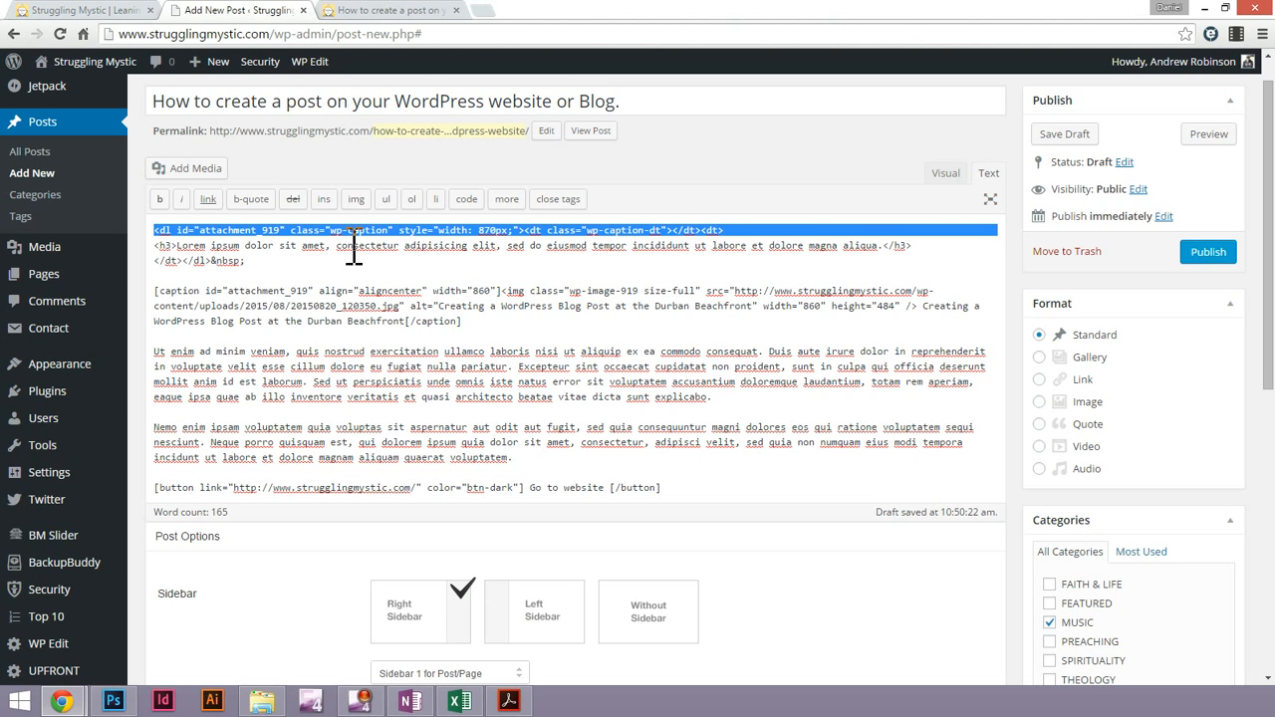
{"action": "left_click", "coordinate": [942, 175]}
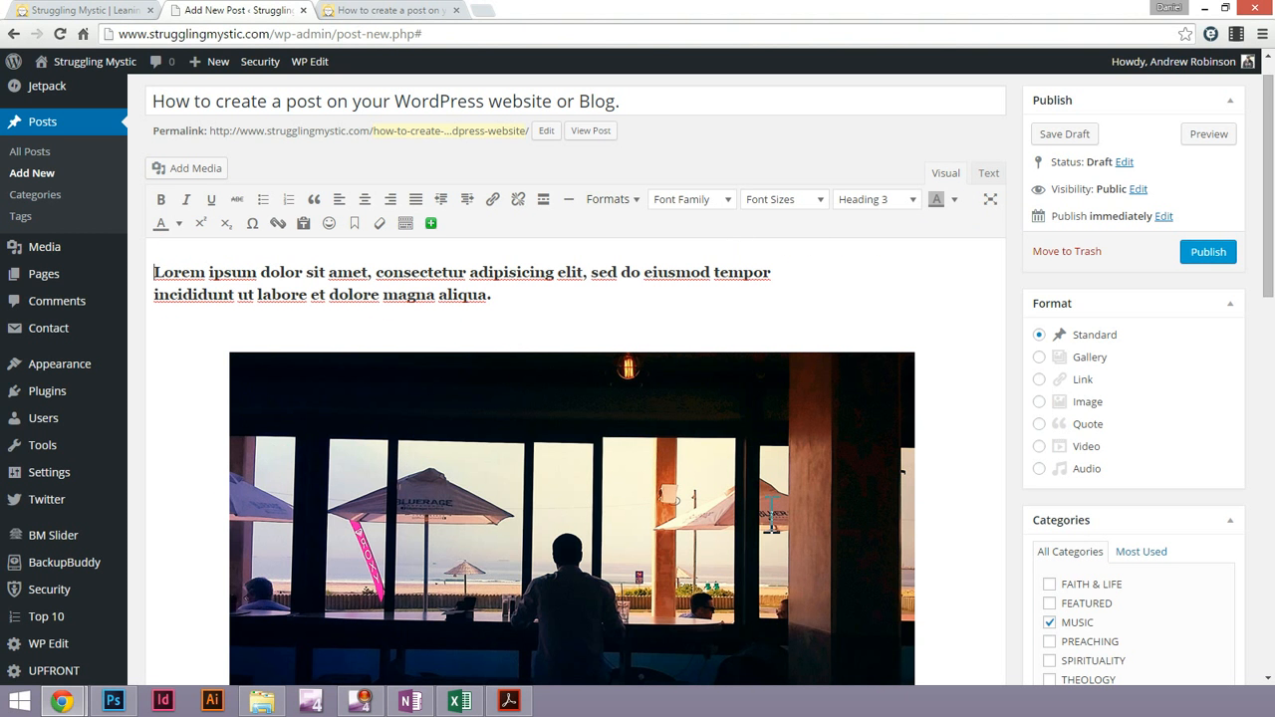
Delete the intro heading "Lorem ipsum dolor sit amet..." above the image
{"action": "scroll", "coordinate": [589, 518], "scroll_direction": "down", "scroll_amount": 4}
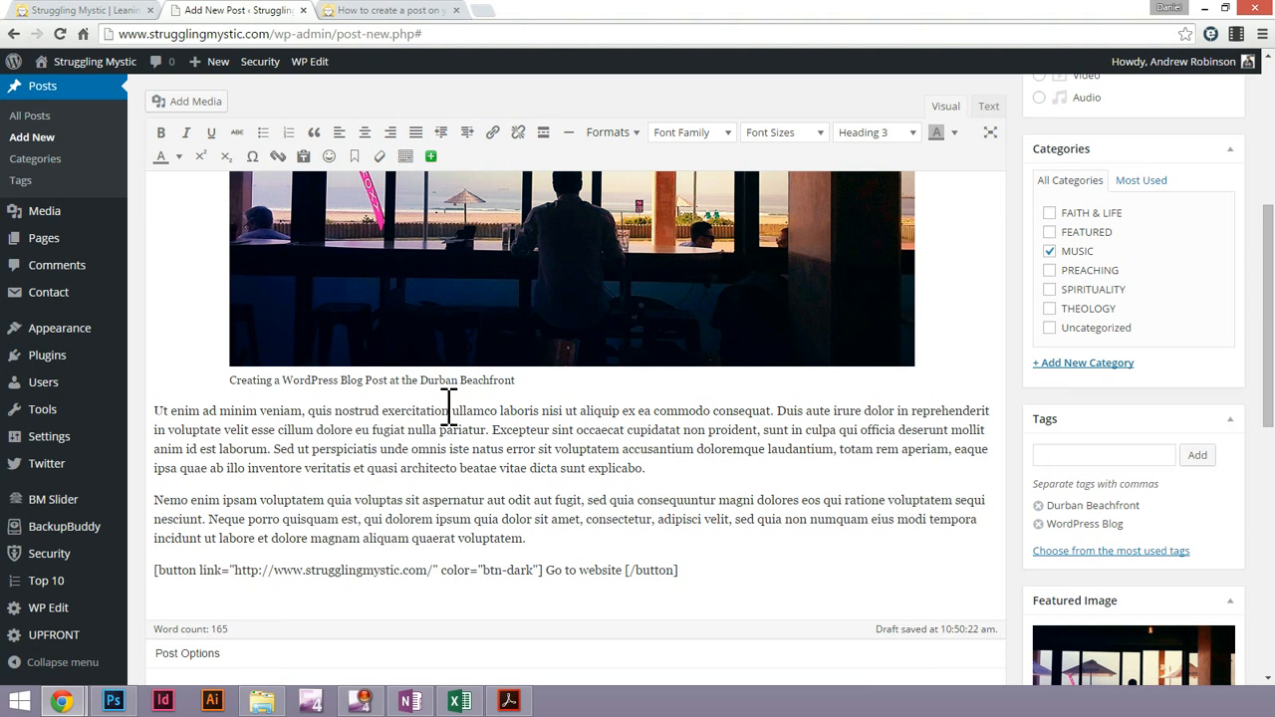
{"action": "scroll", "coordinate": [438, 413], "scroll_direction": "up", "scroll_amount": 4}
{"action": "triple_click", "coordinate": [519, 339]}
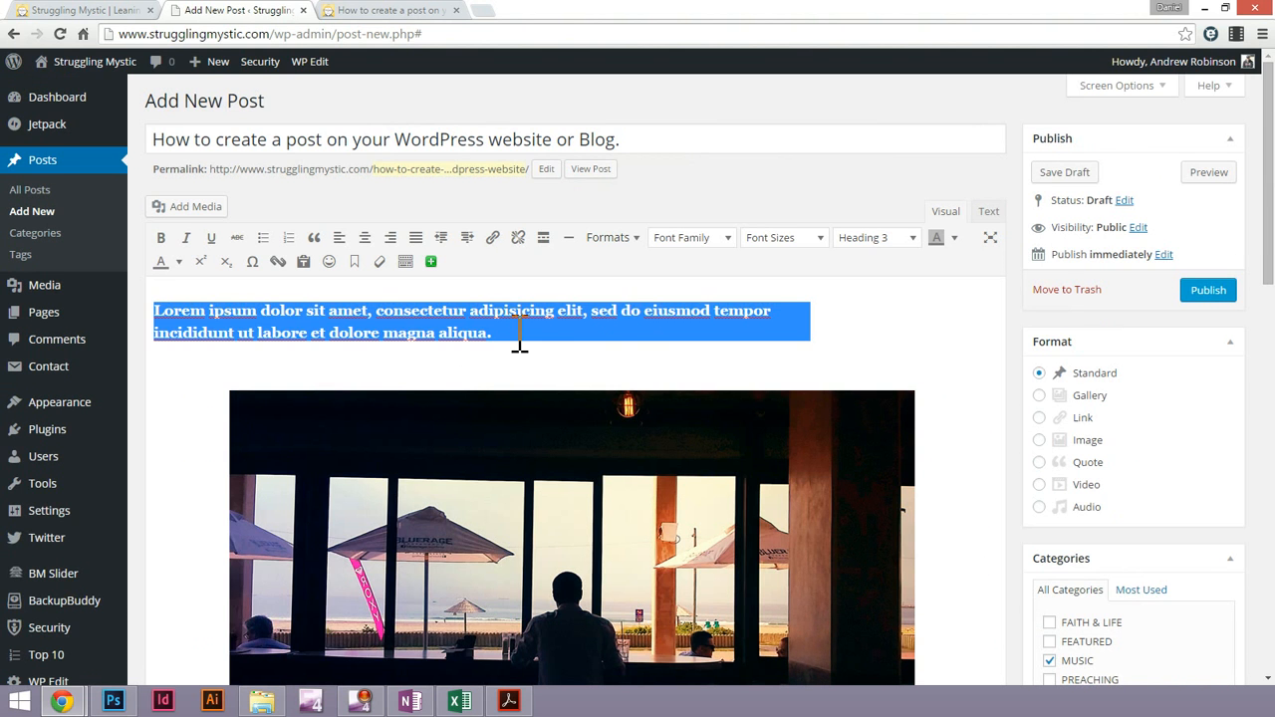
{"action": "key", "text": "BackSpace"}
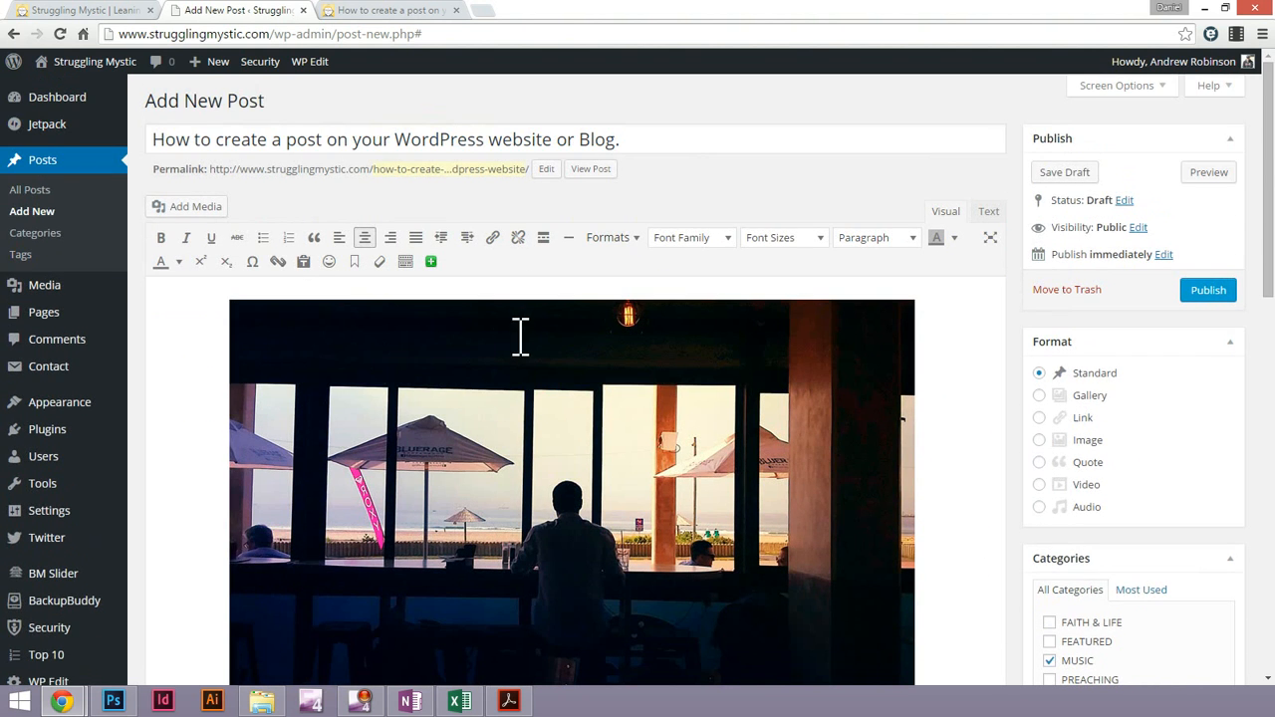
Copy the "Neque porro quisquam est" sentence from the end of the second body paragraph
{"action": "scroll", "coordinate": [299, 379], "scroll_direction": "down", "scroll_amount": 2}
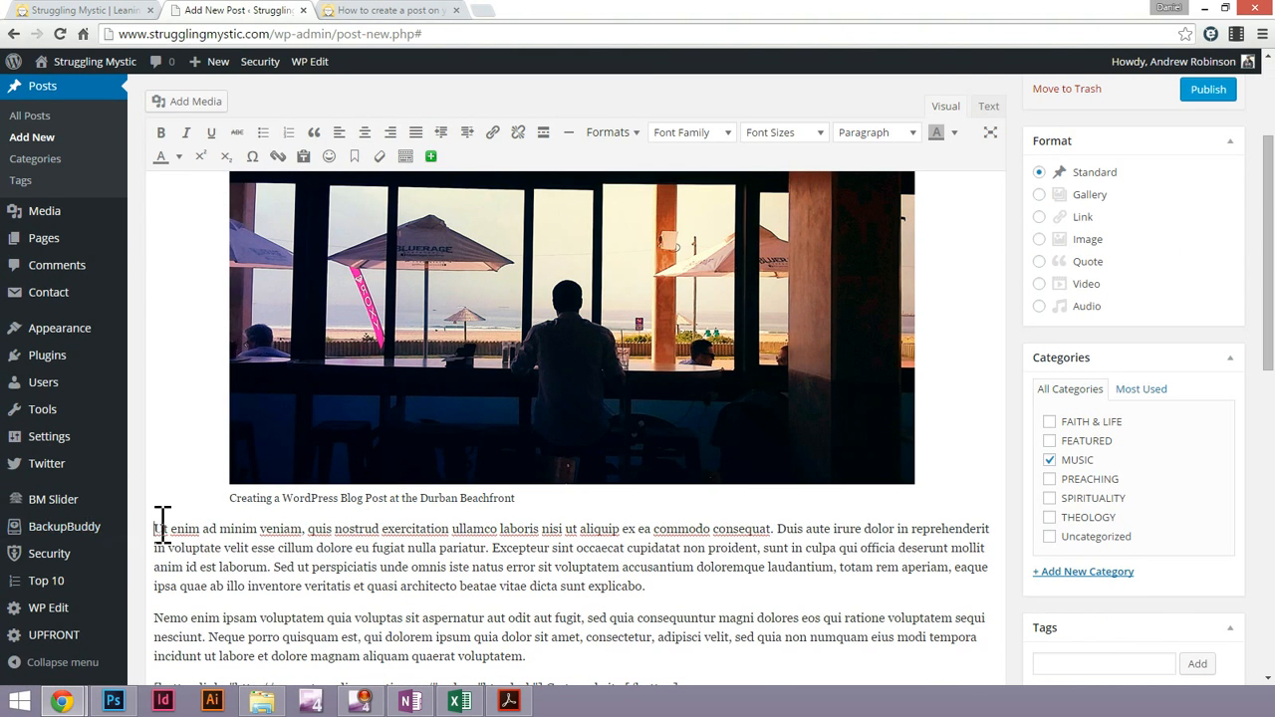
{"action": "left_click", "coordinate": [170, 205]}
{"action": "scroll", "coordinate": [249, 359], "scroll_direction": "up", "scroll_amount": 2}
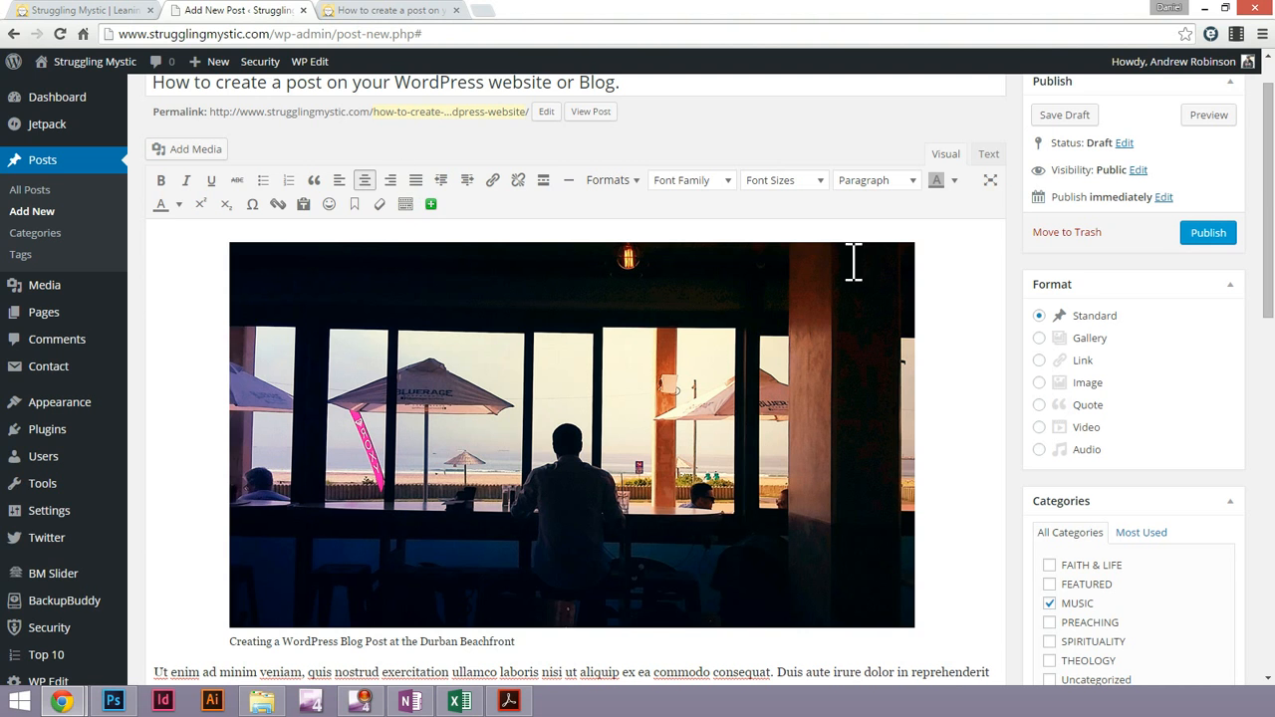
{"action": "scroll", "coordinate": [868, 362], "scroll_direction": "down", "scroll_amount": 1}
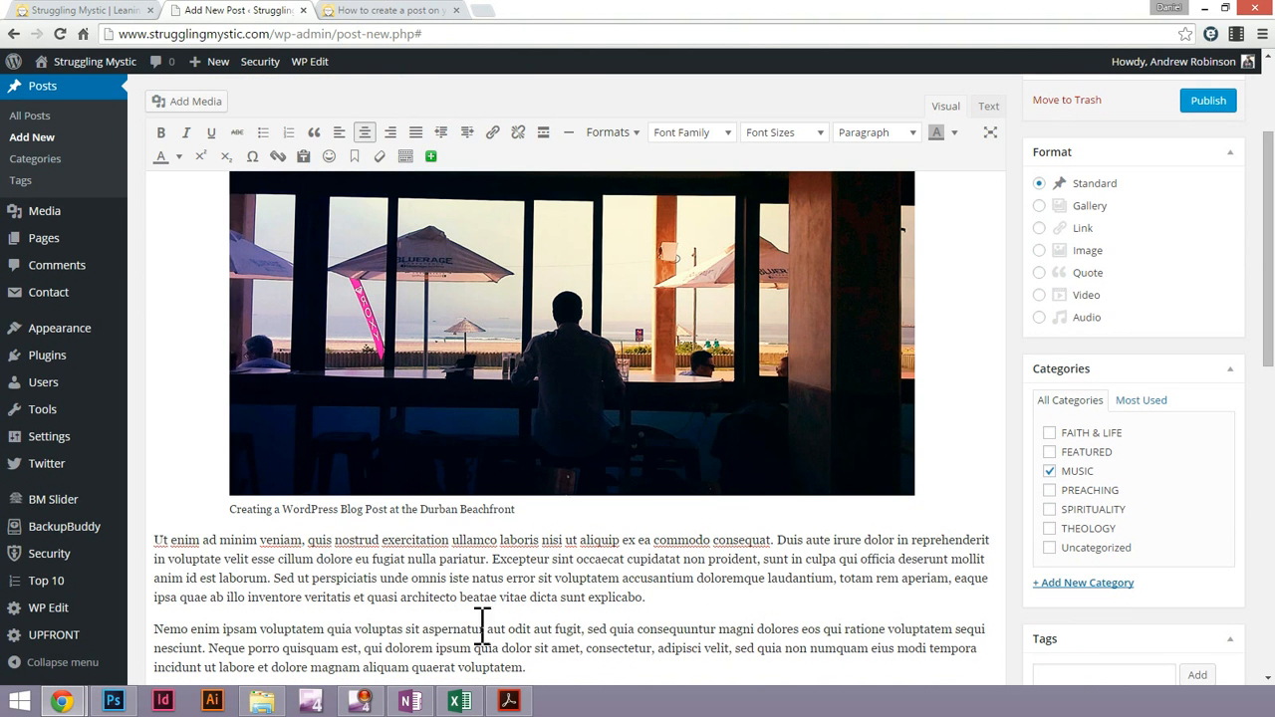
{"action": "left_click_drag", "start_coordinate": [209, 648], "coordinate": [535, 671]}
{"action": "key", "text": "ctrl+c"}
Try pasting the copied sentence as its own paragraph between the image and the "Ut enim" paragraph
{"action": "scroll", "coordinate": [455, 526], "scroll_direction": "up", "scroll_amount": 3}
{"action": "scroll", "coordinate": [598, 418], "scroll_direction": "down", "scroll_amount": 2}
{"action": "scroll", "coordinate": [677, 407], "scroll_direction": "up", "scroll_amount": 2}
{"action": "scroll", "coordinate": [883, 432], "scroll_direction": "down", "scroll_amount": 3}
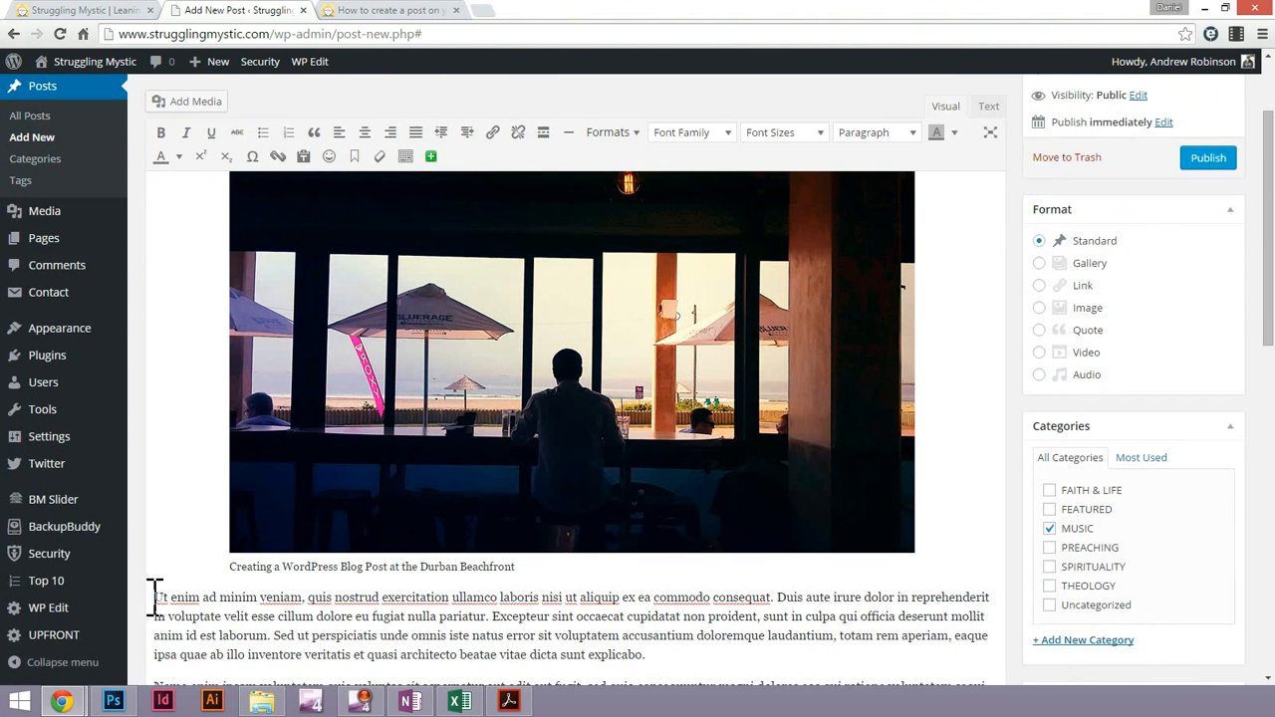
{"action": "key", "text": "ctrl+v"}
{"action": "scroll", "coordinate": [188, 421], "scroll_direction": "down", "scroll_amount": 3}
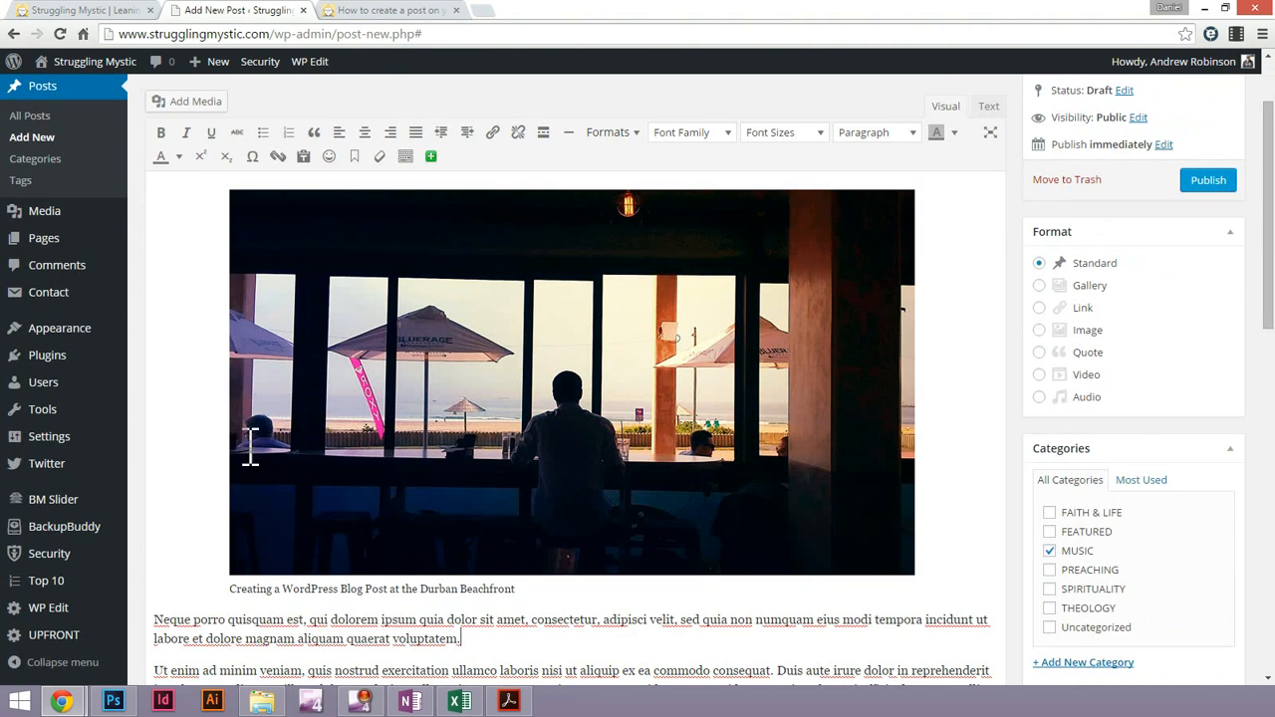
{"action": "key", "text": "ctrl+z"}
Place the text cursor beside the image, paste the copied "Neque porro quisquam est" sentence and add a line break after it
{"action": "scroll", "coordinate": [220, 325], "scroll_direction": "up", "scroll_amount": 3}
{"action": "left_click", "coordinate": [973, 325]}
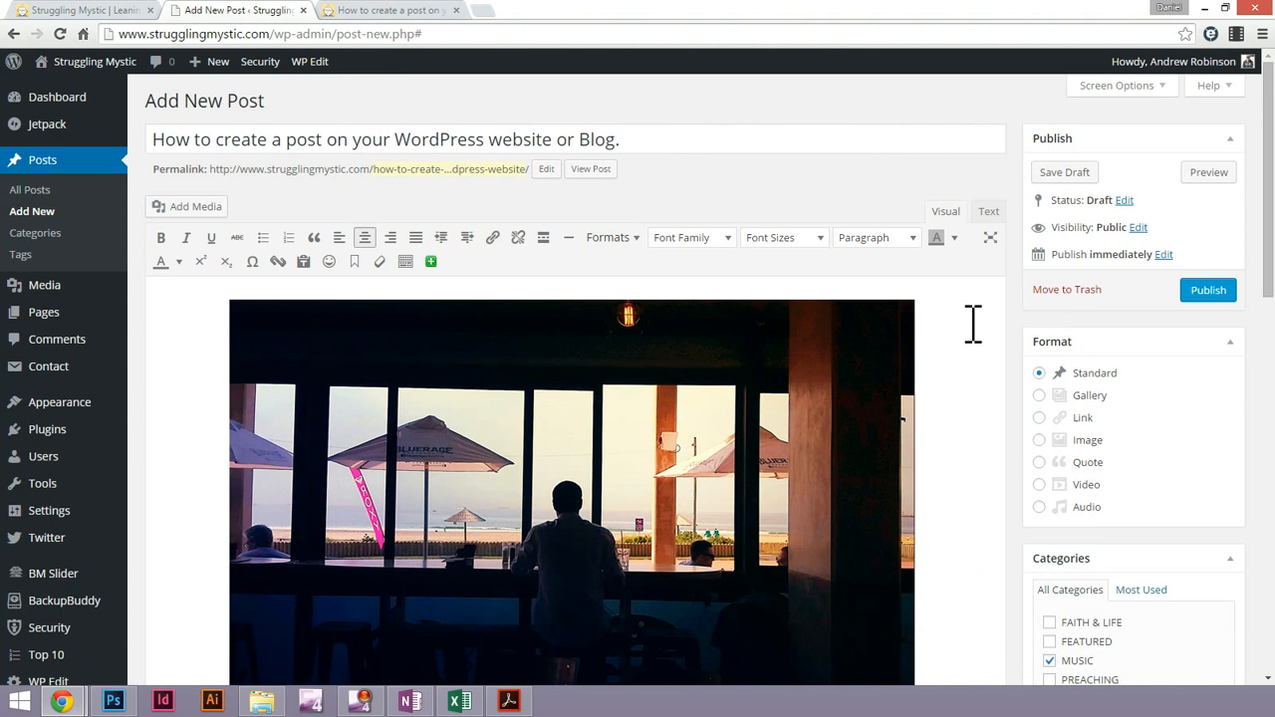
{"action": "scroll", "coordinate": [974, 325], "scroll_direction": "down", "scroll_amount": 1}
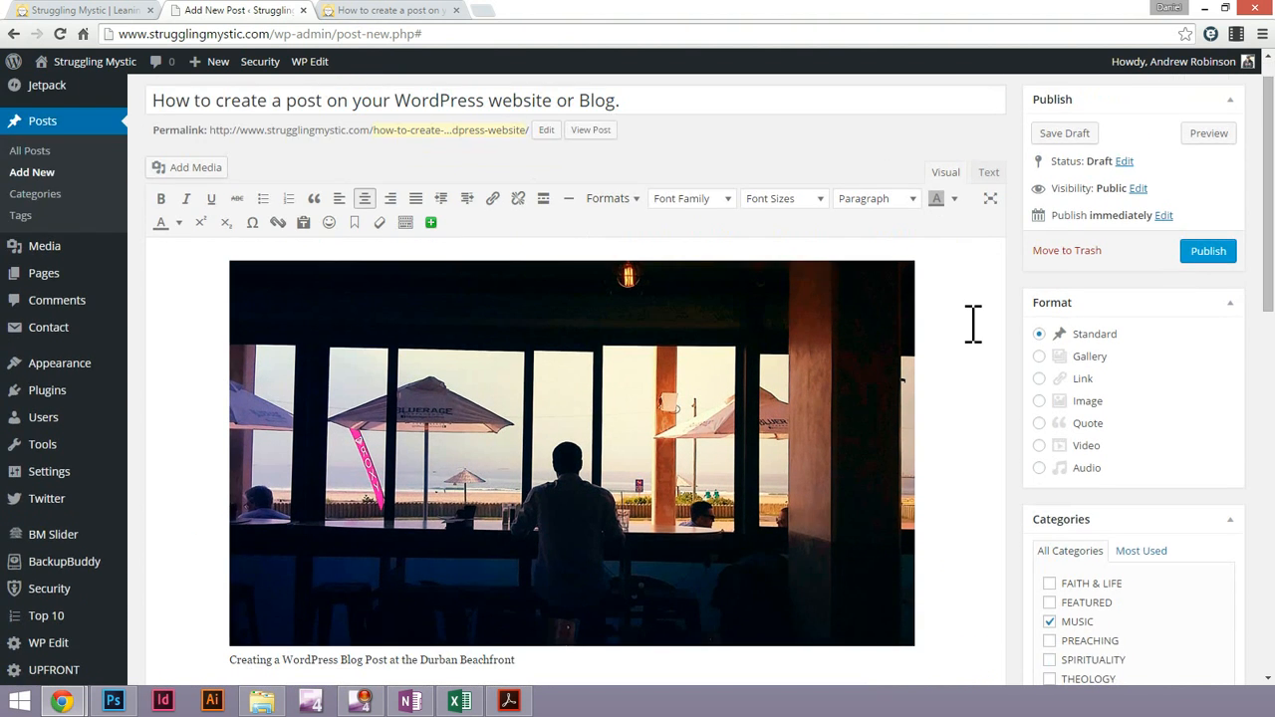
{"action": "key", "text": "ctrl+v"}
{"action": "key", "text": "Return"}
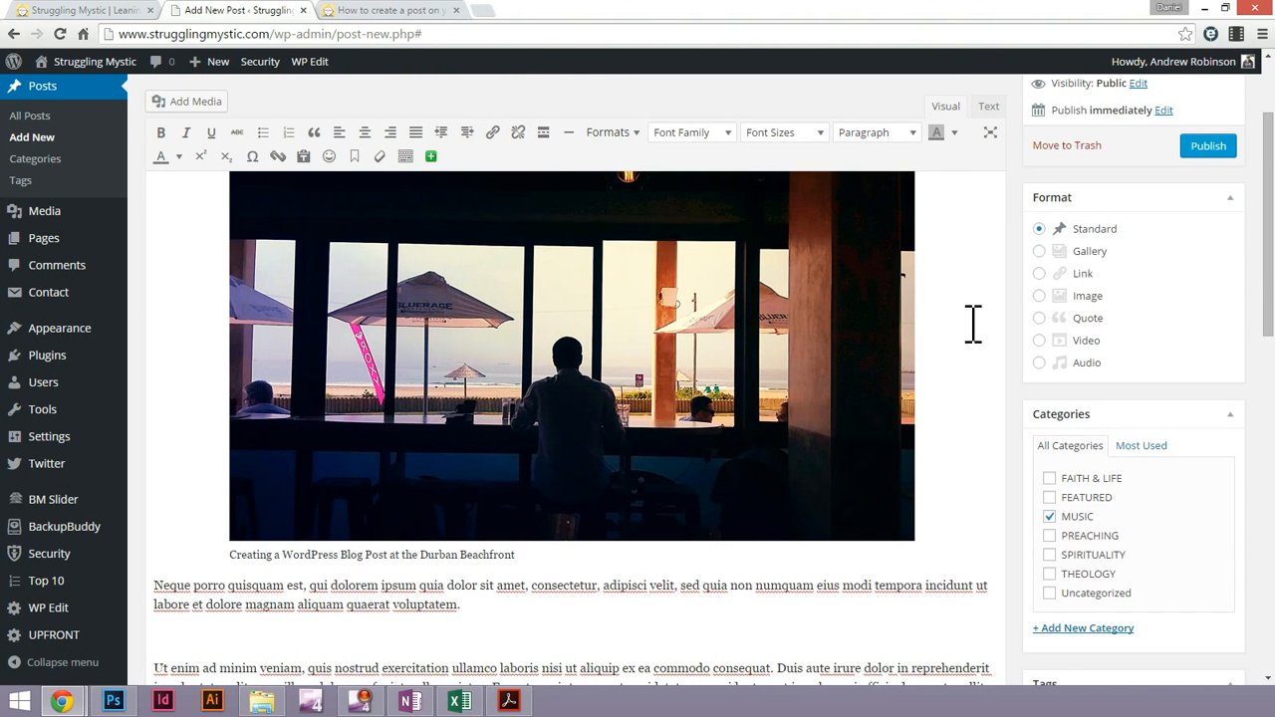
Examine how the image, its caption and the pasted "Neque porro quisquam est" sentence are laid out in the post body
{"action": "left_click", "coordinate": [973, 332]}
{"action": "left_click", "coordinate": [522, 341]}
{"action": "double_click", "coordinate": [936, 273]}
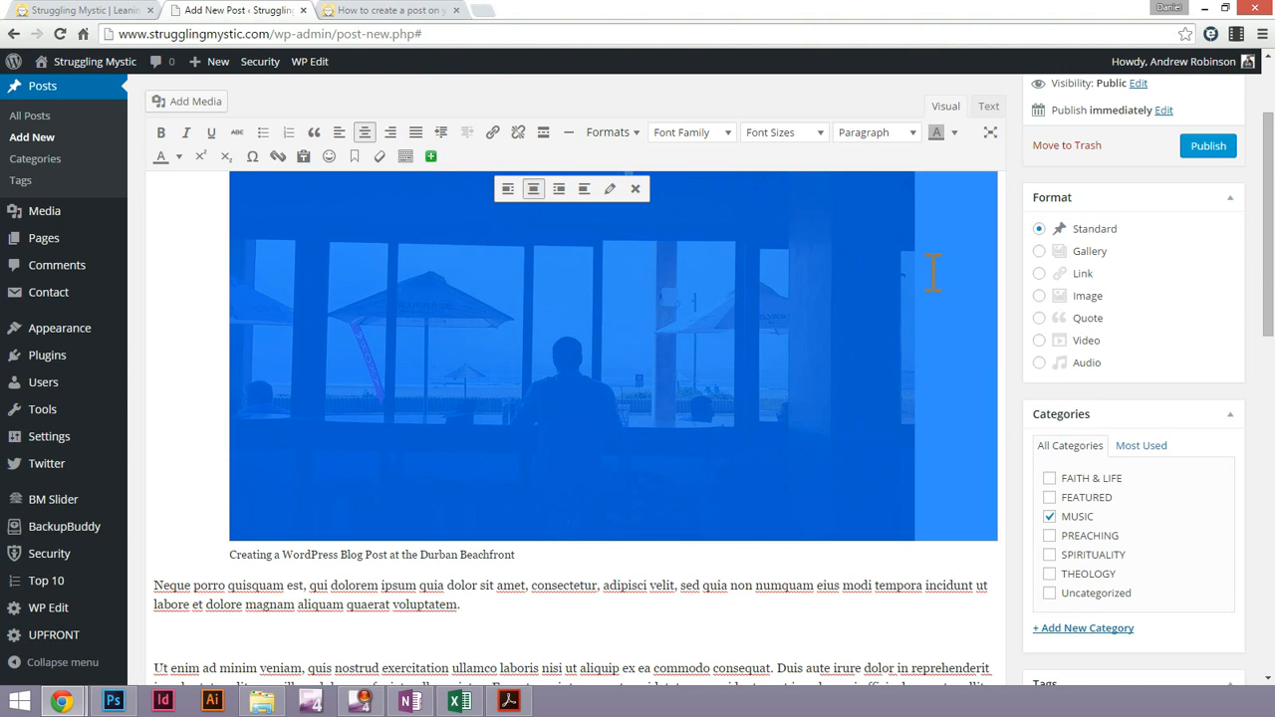
{"action": "left_click", "coordinate": [869, 371]}
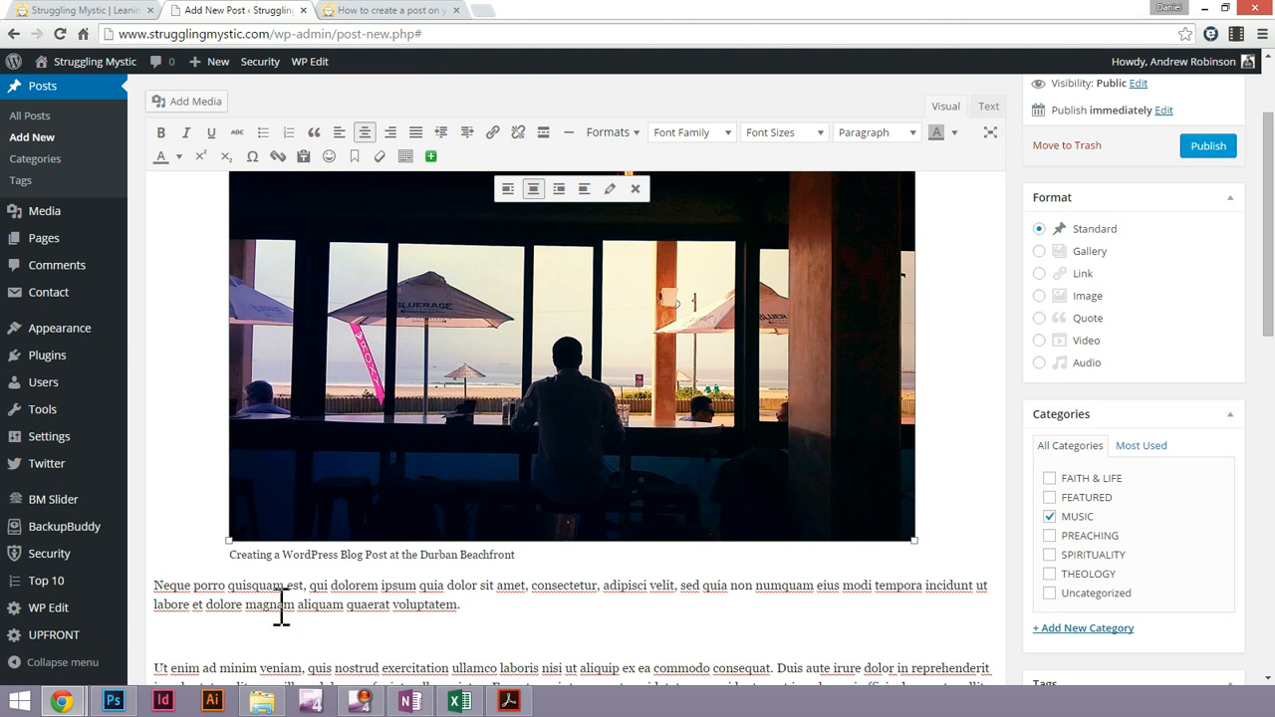
{"action": "triple_click", "coordinate": [234, 595]}
{"action": "scroll", "coordinate": [354, 610], "scroll_direction": "down", "scroll_amount": 5}
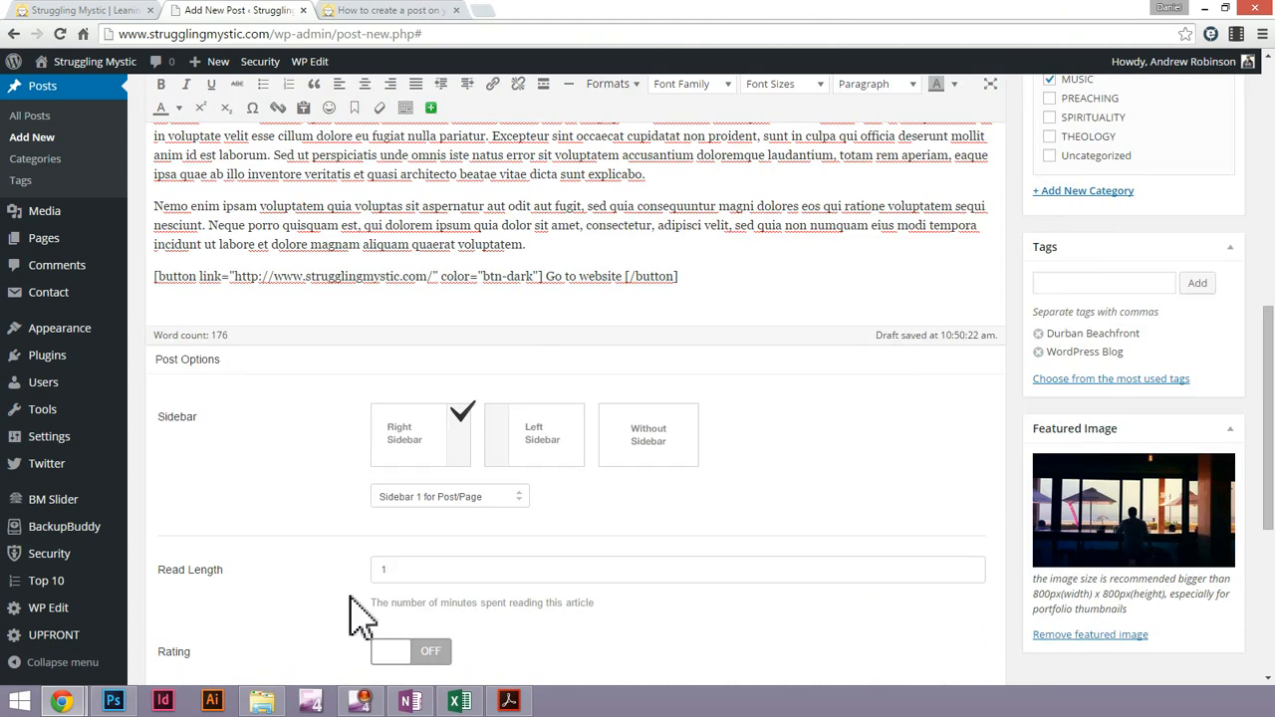
{"action": "scroll", "coordinate": [358, 607], "scroll_direction": "up", "scroll_amount": 3}
{"action": "scroll", "coordinate": [353, 444], "scroll_direction": "up", "scroll_amount": 3}
{"action": "scroll", "coordinate": [341, 454], "scroll_direction": "down", "scroll_amount": 1}
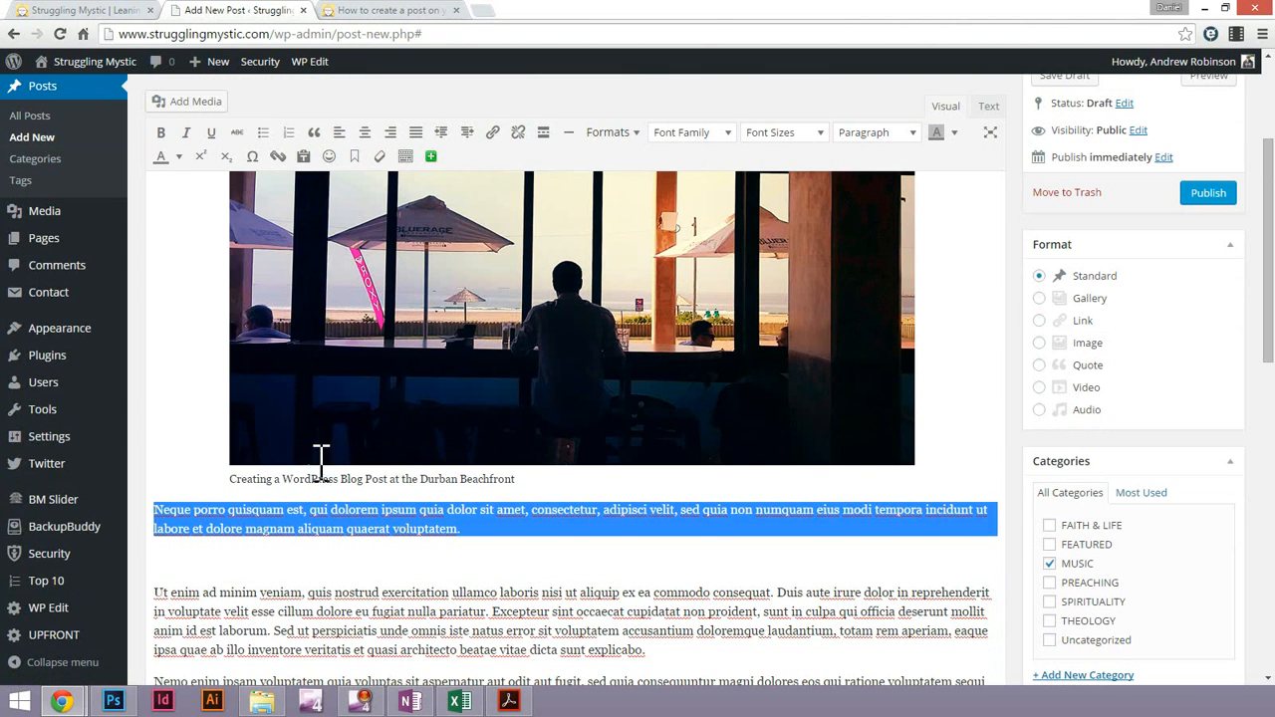
{"action": "left_click", "coordinate": [232, 561]}
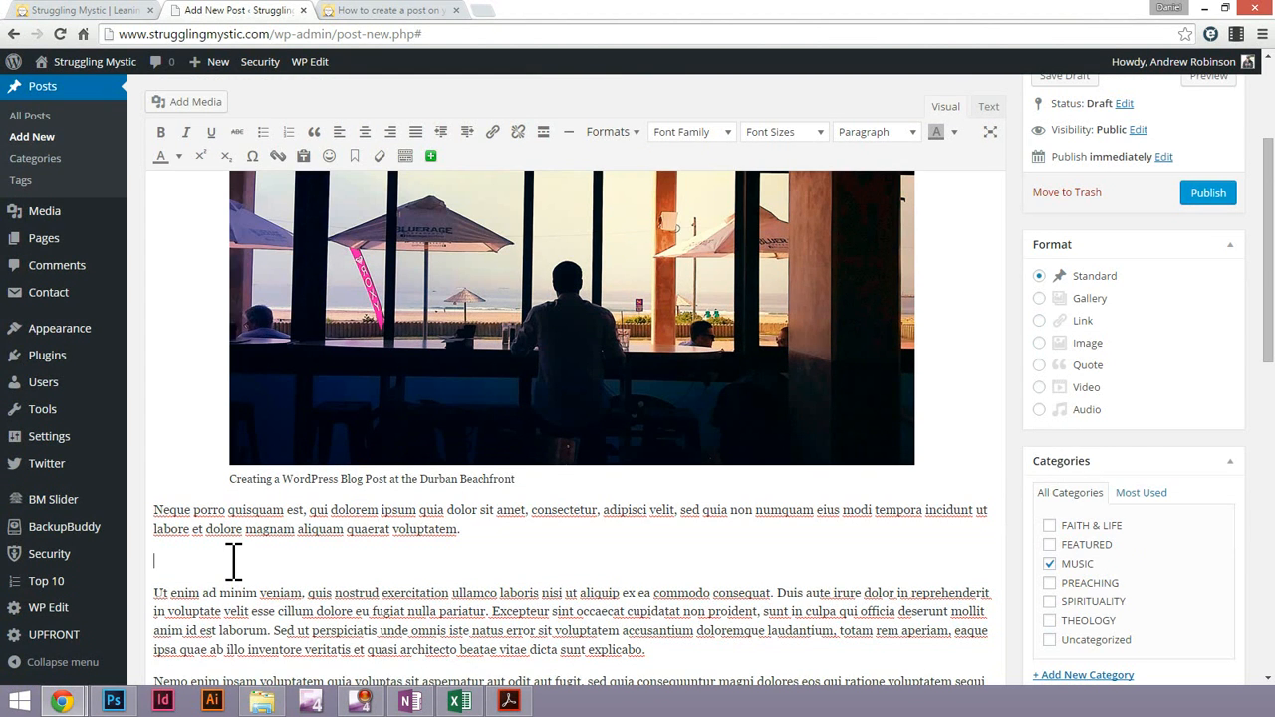
{"action": "scroll", "coordinate": [287, 566], "scroll_direction": "up", "scroll_amount": 3}
{"action": "scroll", "coordinate": [287, 566], "scroll_direction": "down", "scroll_amount": 4}
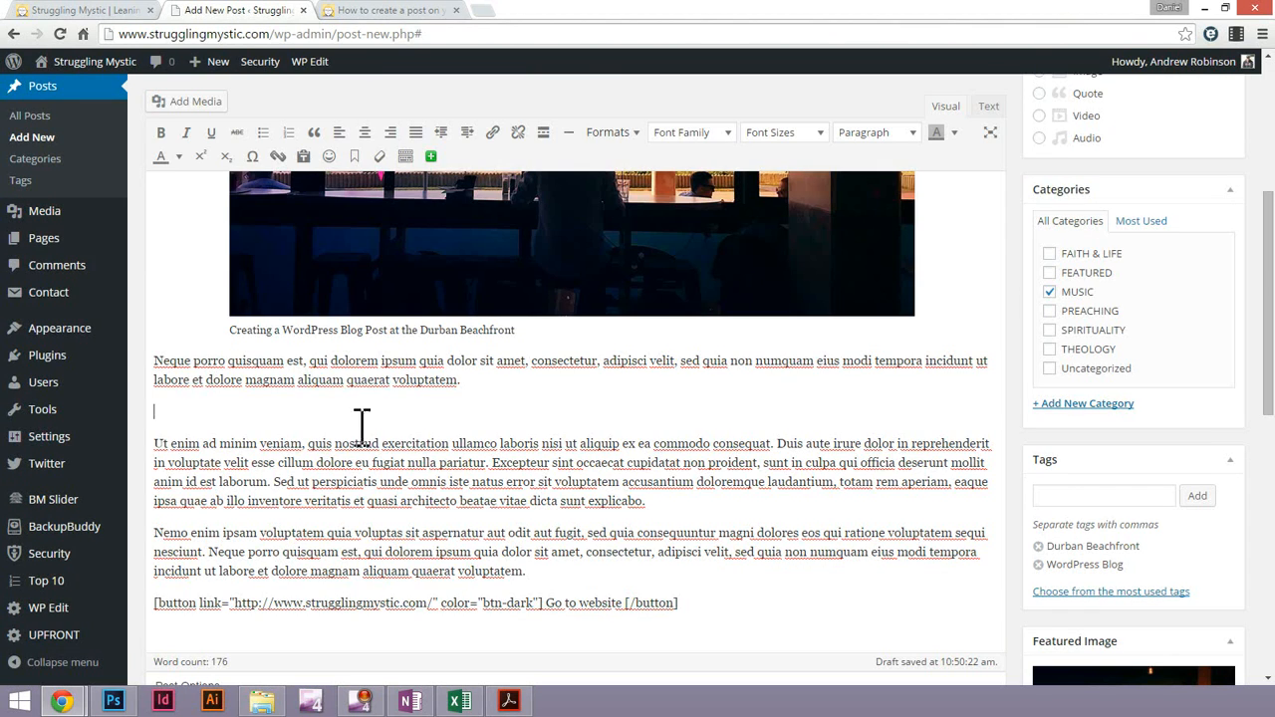
Remove the captioned image from the post body and check the HTML source
{"action": "left_click", "coordinate": [320, 257]}
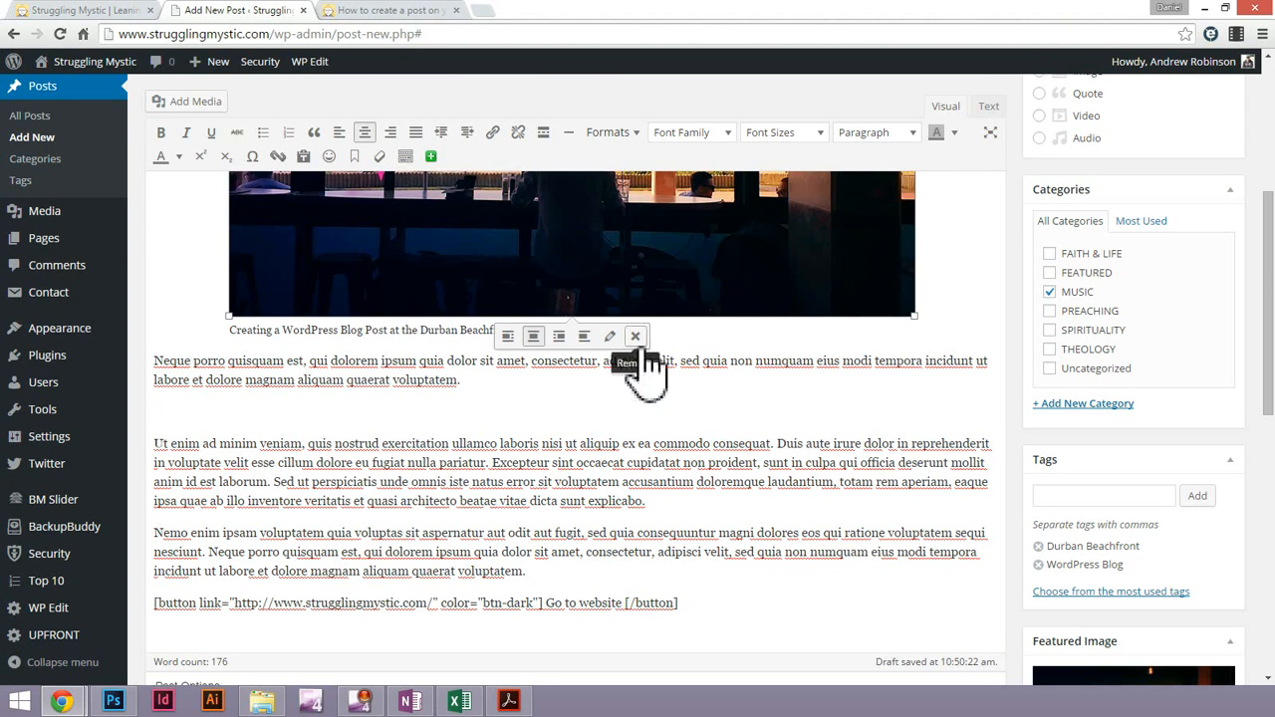
{"action": "left_click", "coordinate": [635, 338]}
{"action": "scroll", "coordinate": [583, 389], "scroll_direction": "up", "scroll_amount": 2}
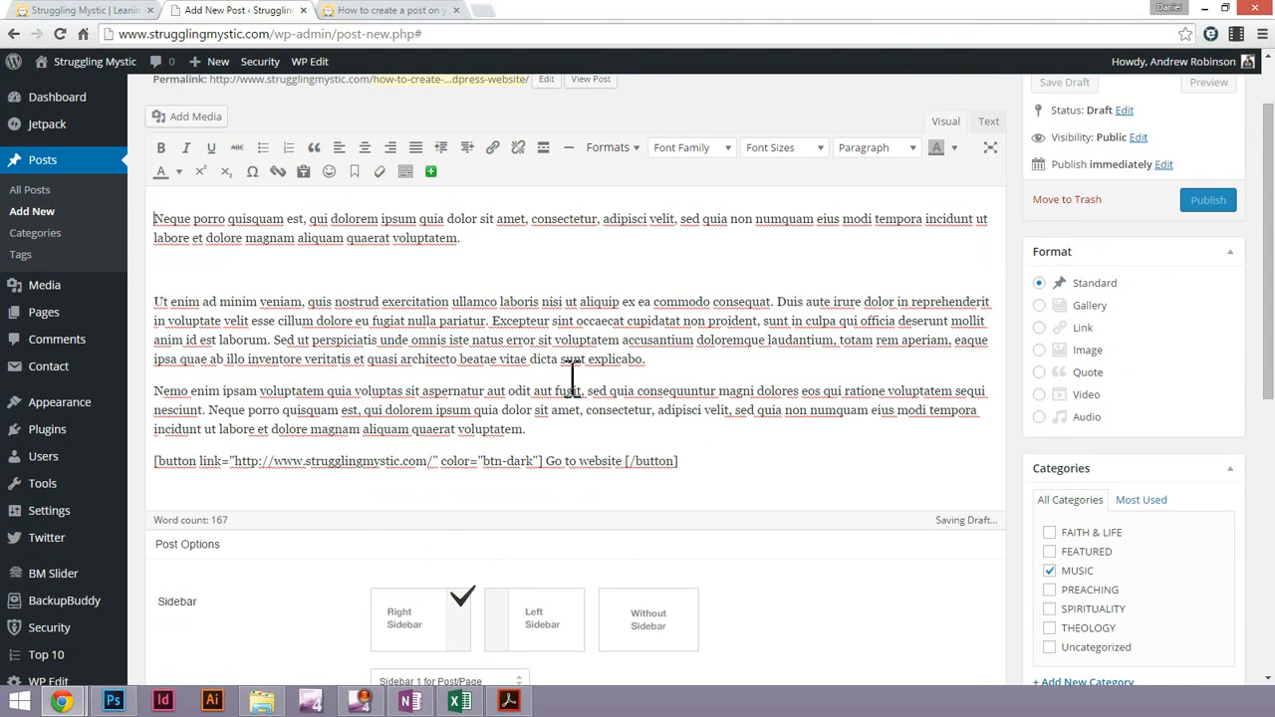
{"action": "left_click", "coordinate": [989, 121]}
{"action": "left_click", "coordinate": [941, 121]}
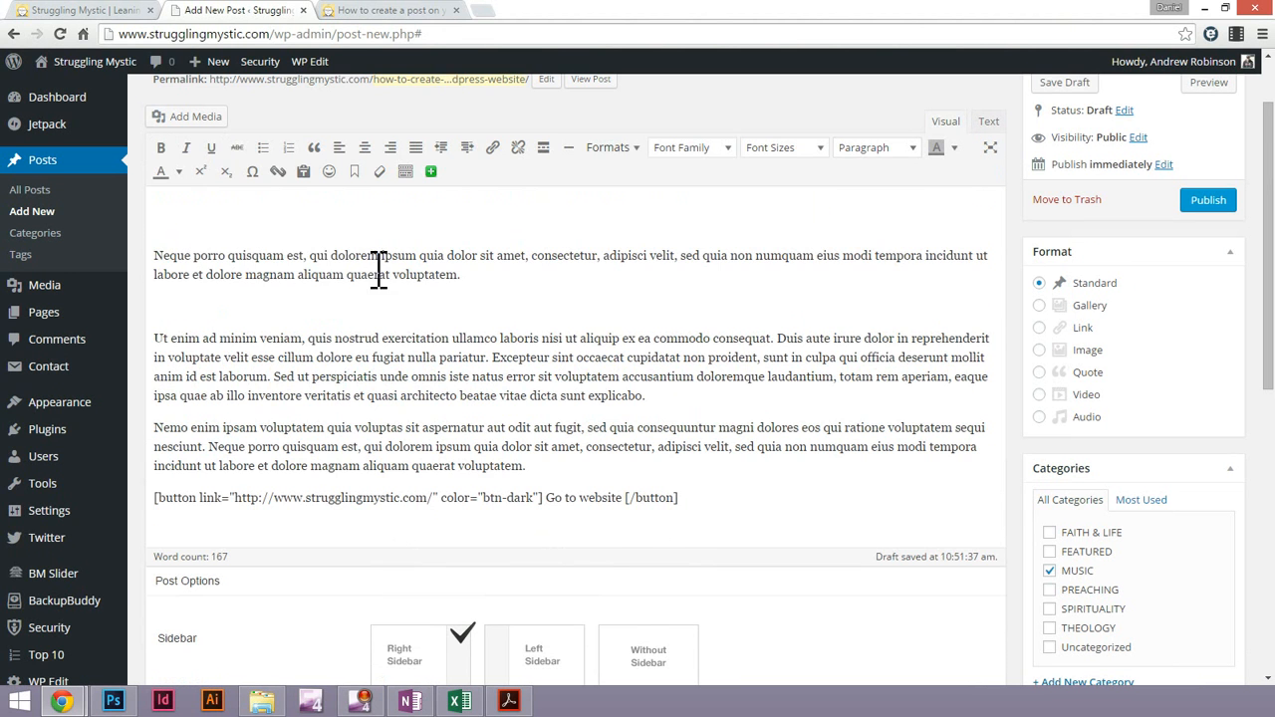
Delete the "Neque porro" sentence with its surrounding blank lines and set the "Ut enim" text to the Paragraph format
{"action": "left_click_drag", "start_coordinate": [263, 207], "coordinate": [526, 317]}
{"action": "key", "text": "BackSpace"}
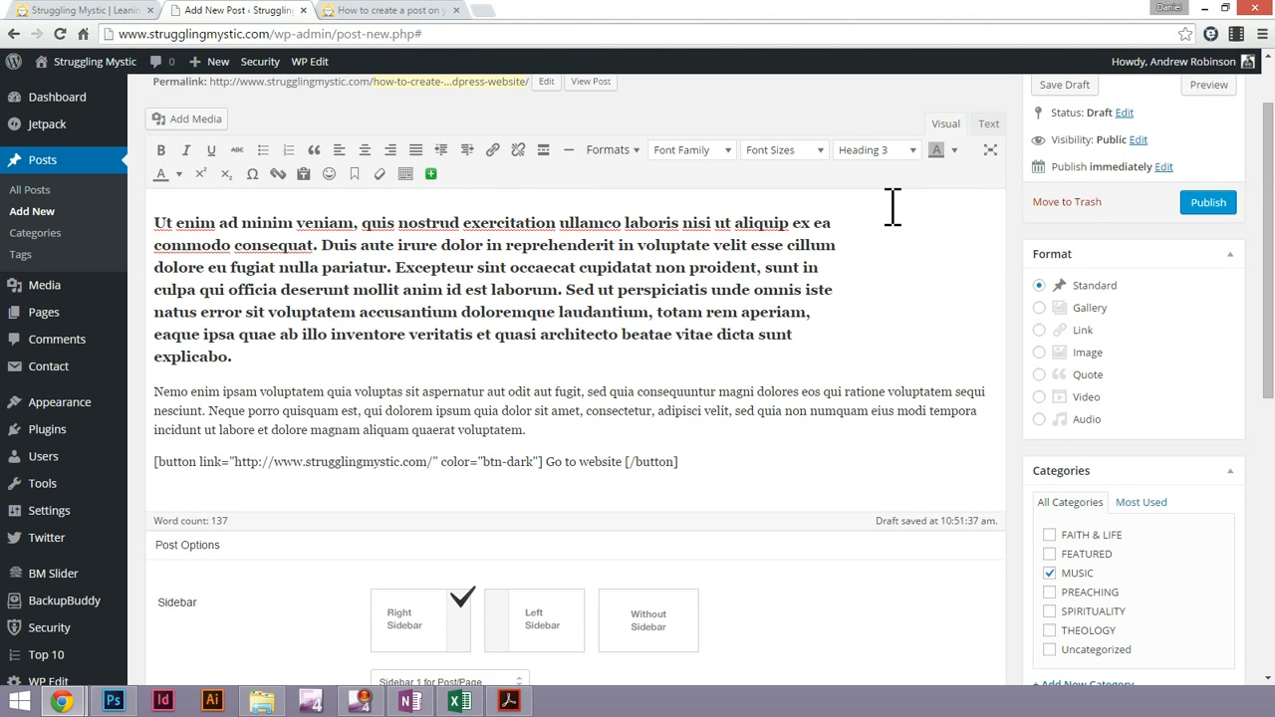
{"action": "left_click", "coordinate": [892, 151]}
{"action": "left_click", "coordinate": [876, 180]}
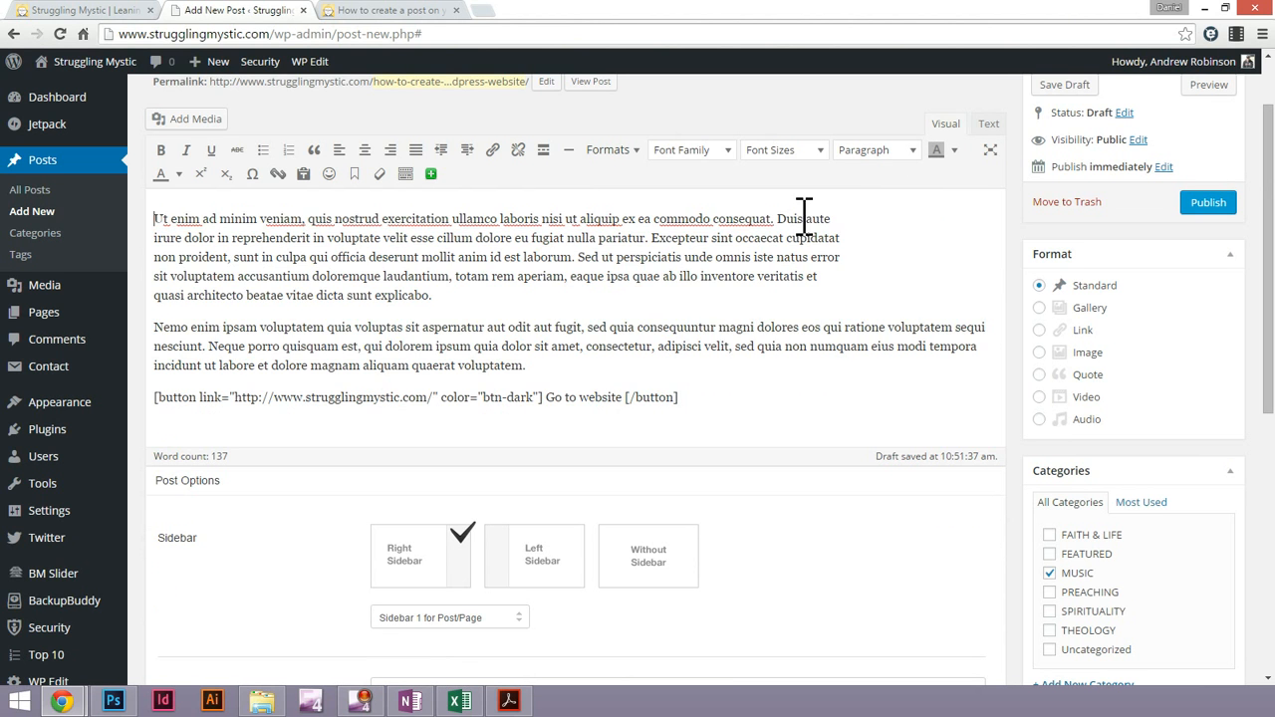
Check the HTML source around the "Ut enim" paragraph for leftover formatting
{"action": "left_click", "coordinate": [992, 122]}
{"action": "left_click", "coordinate": [945, 124]}
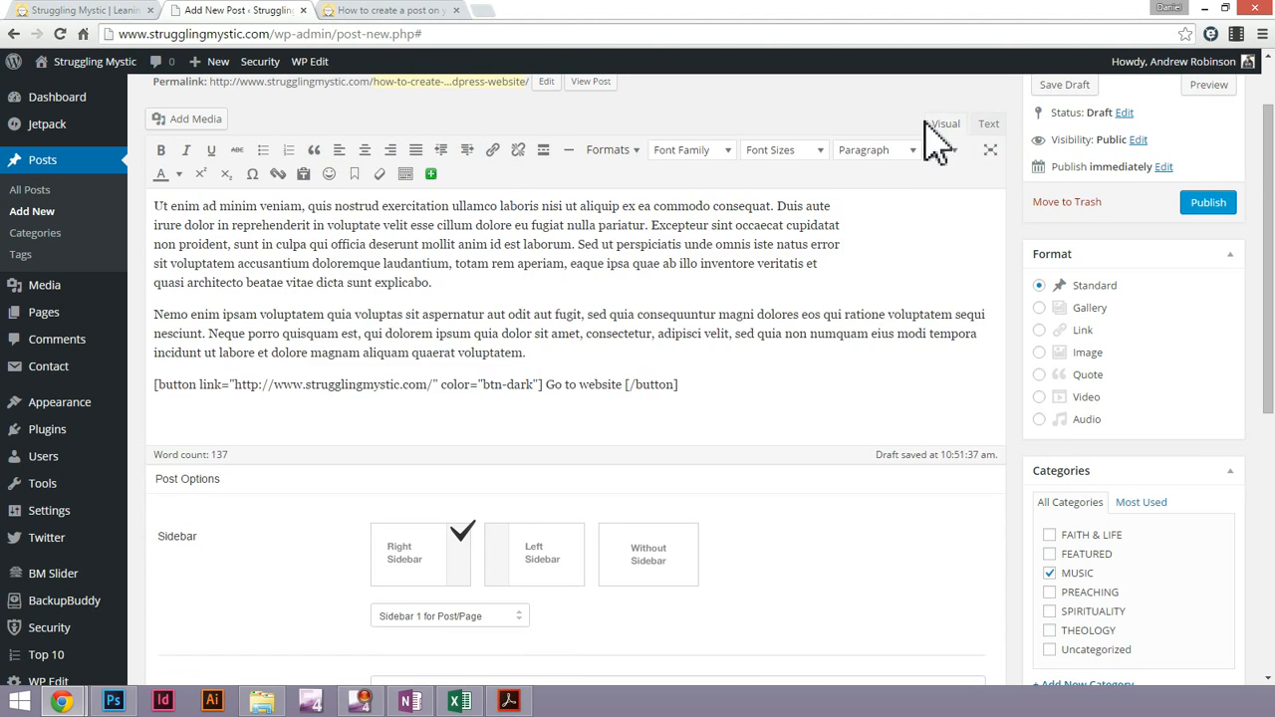
{"action": "triple_click", "coordinate": [625, 288]}
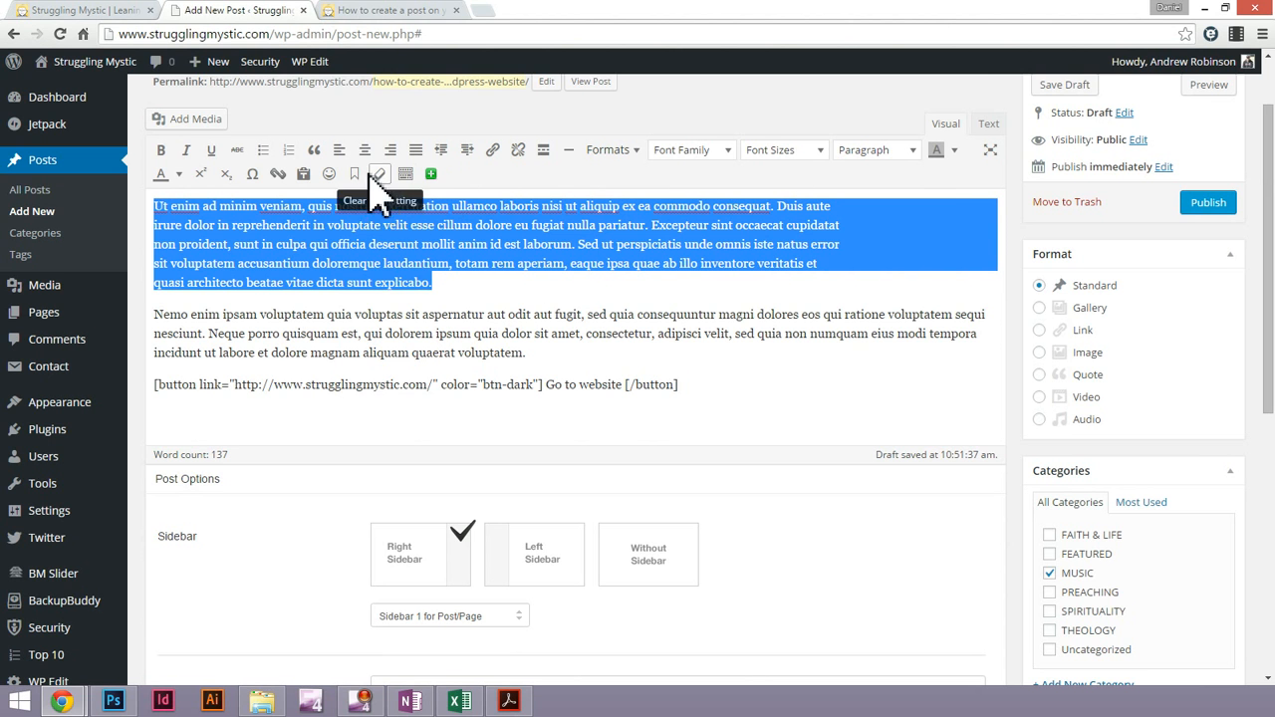
{"action": "left_click", "coordinate": [991, 123]}
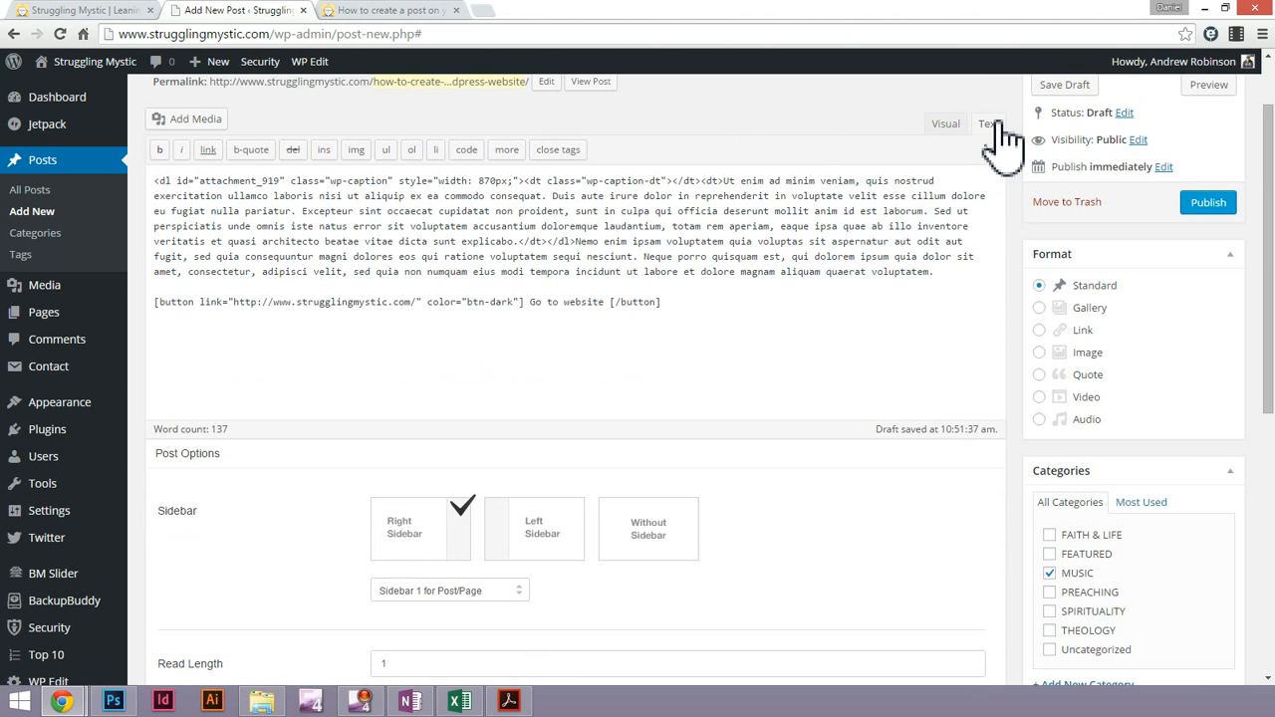
{"action": "left_click", "coordinate": [936, 129]}
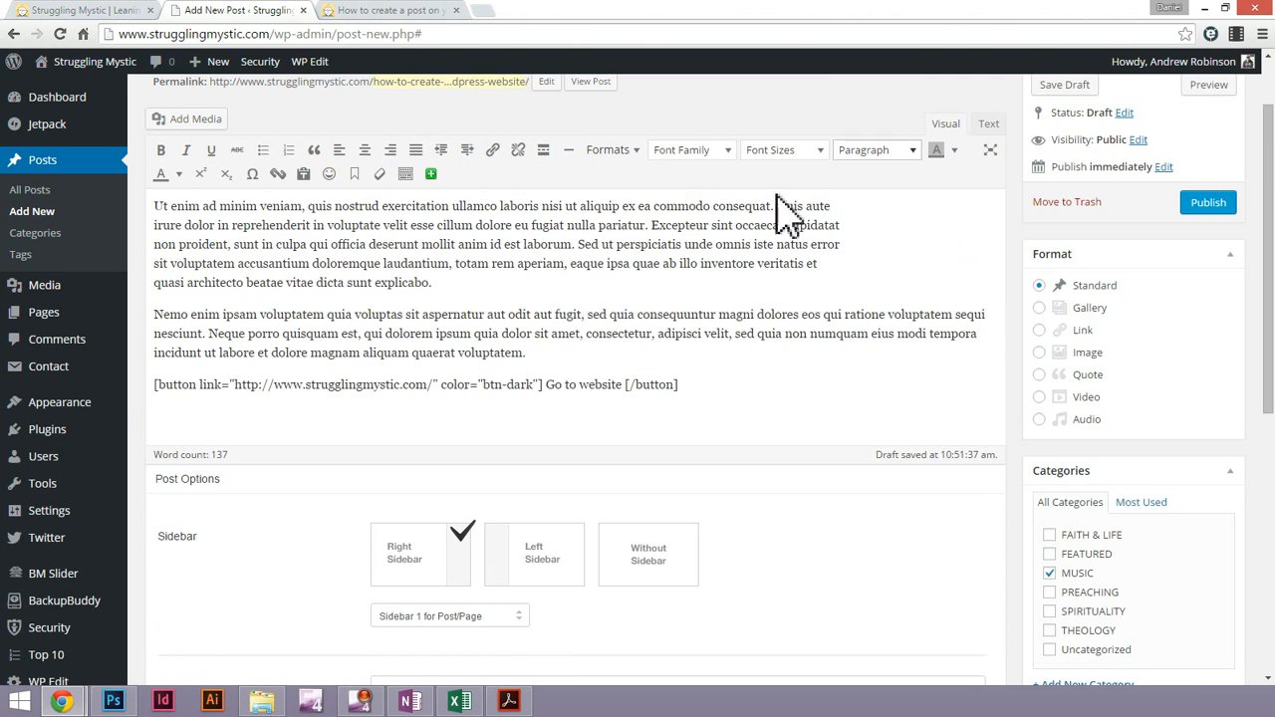
Try resetting the "Ut enim" paragraph by applying Preformatted and switching it back to Paragraph, checking the HTML source
{"action": "triple_click", "coordinate": [604, 282]}
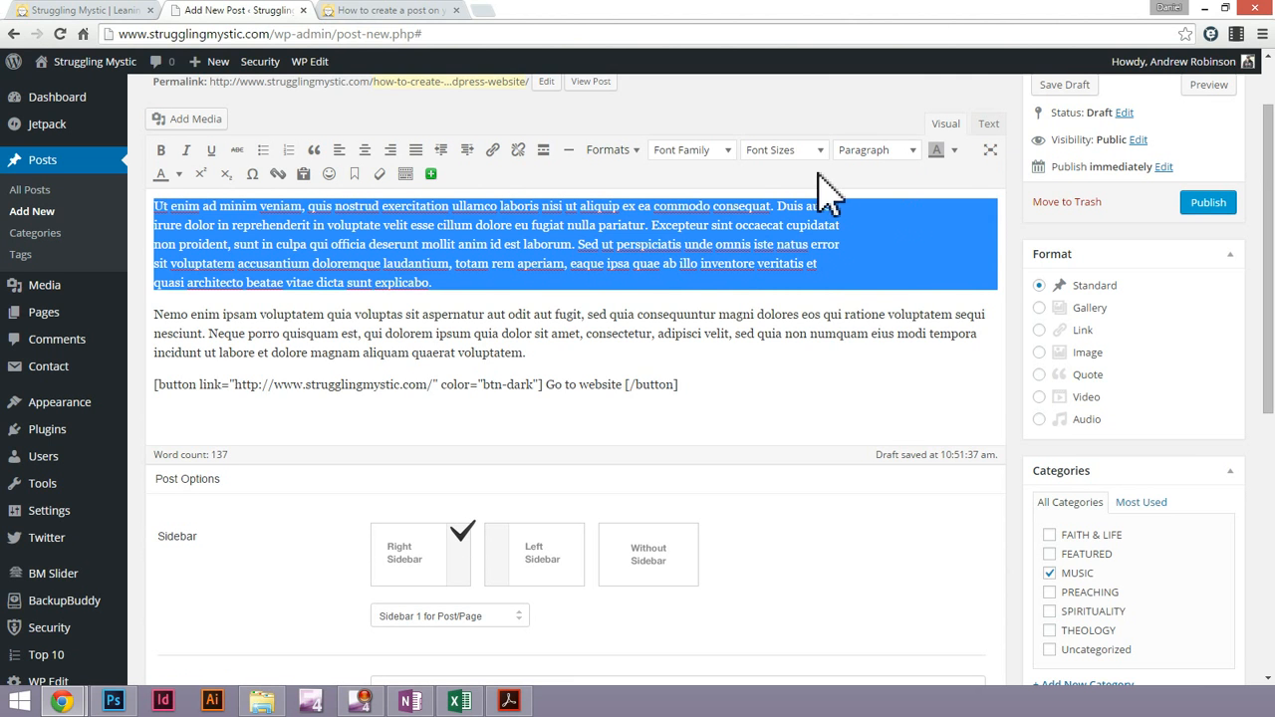
{"action": "left_click", "coordinate": [876, 152]}
{"action": "left_click", "coordinate": [886, 384]}
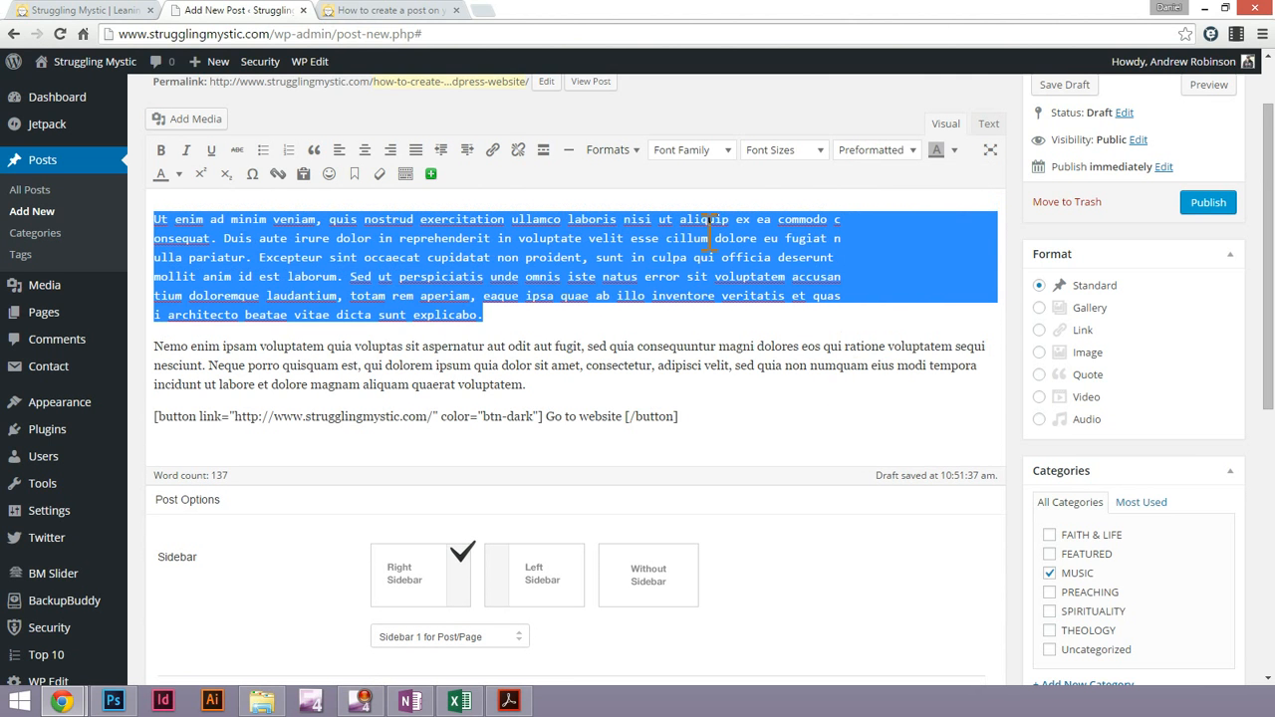
{"action": "left_click", "coordinate": [877, 151]}
{"action": "left_click", "coordinate": [877, 179]}
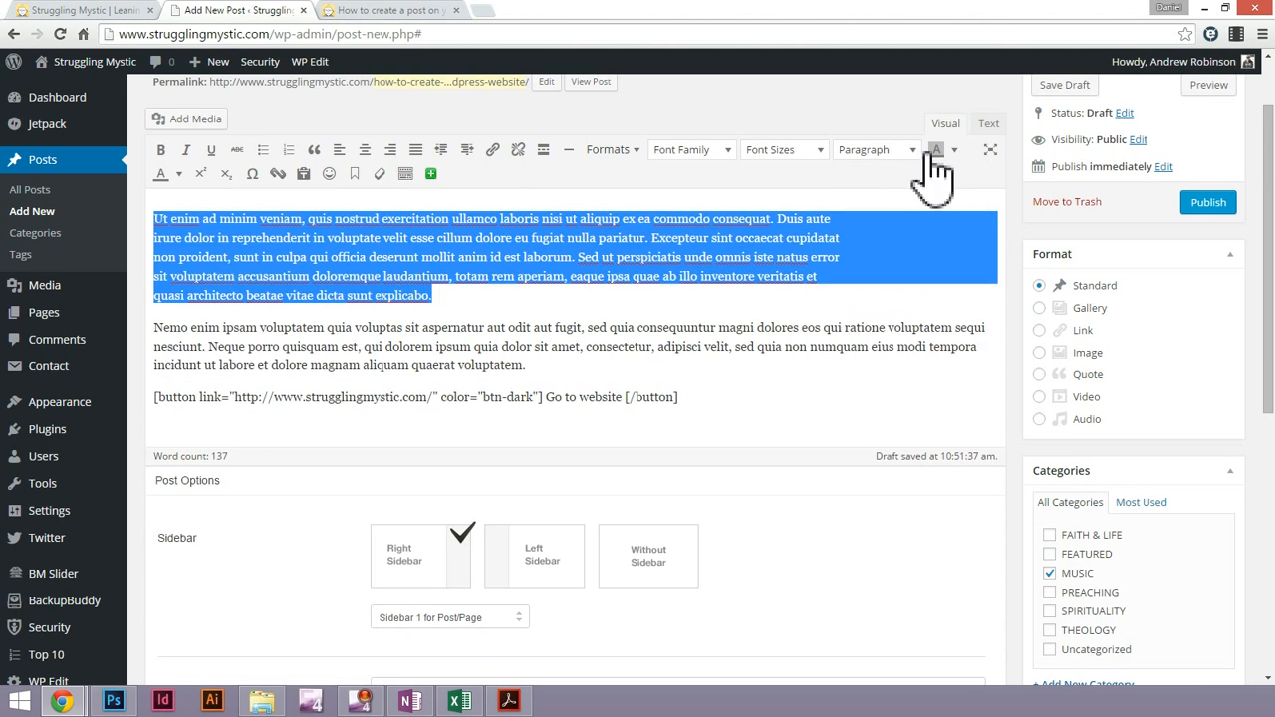
{"action": "left_click", "coordinate": [988, 126]}
{"action": "left_click", "coordinate": [945, 125]}
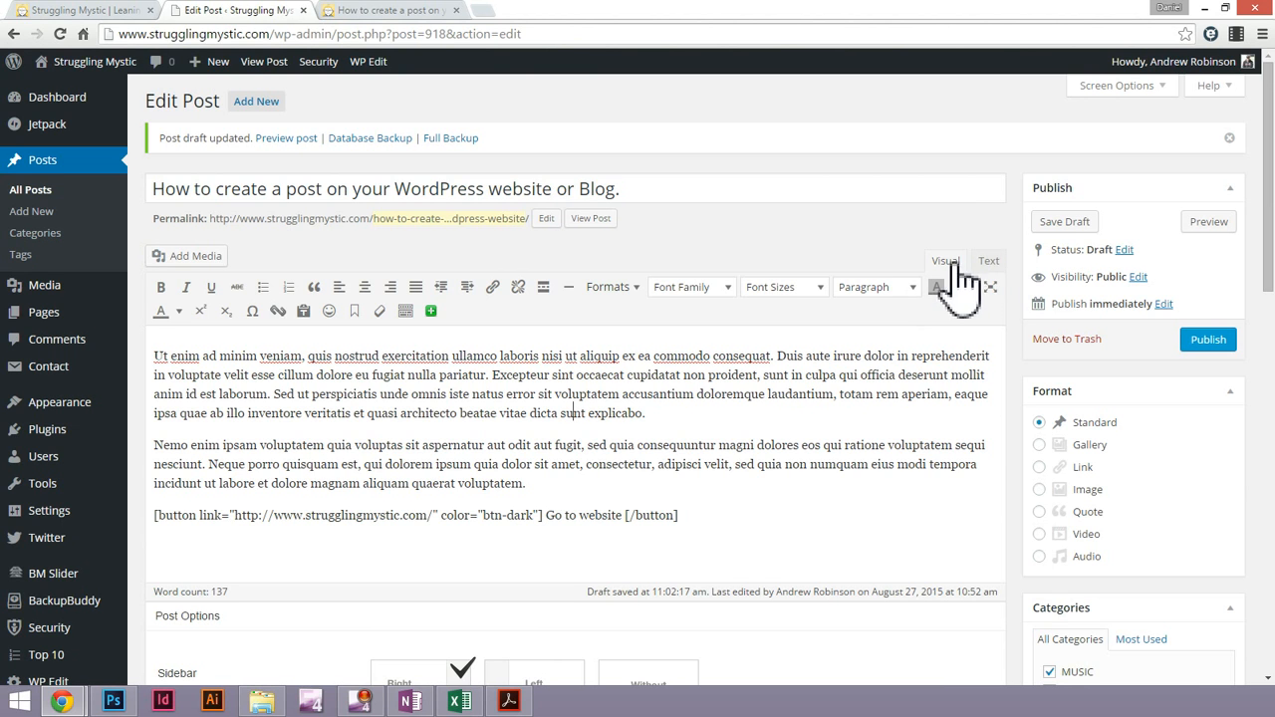
Examine the leftover image caption markup at the start of the post's HTML source
{"action": "left_click", "coordinate": [989, 262]}
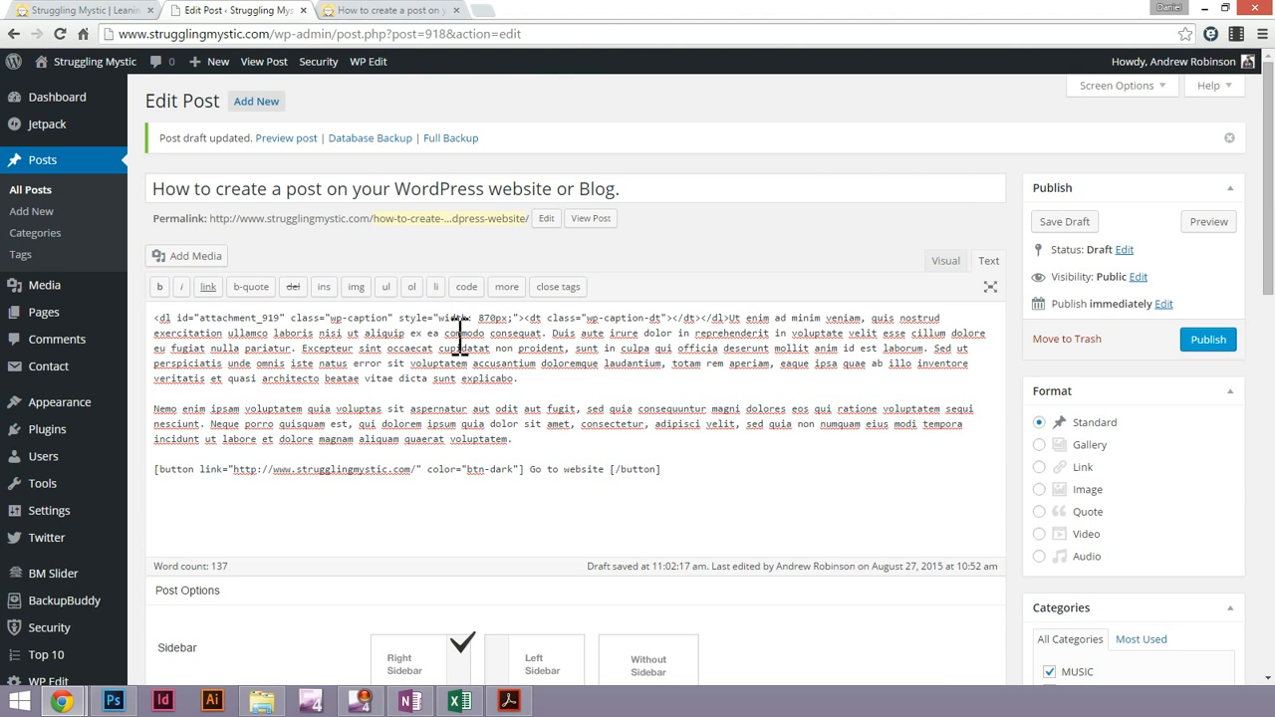
{"action": "triple_click", "coordinate": [583, 349]}
{"action": "left_click", "coordinate": [675, 394]}
{"action": "left_click_drag", "start_coordinate": [158, 319], "coordinate": [533, 319]}
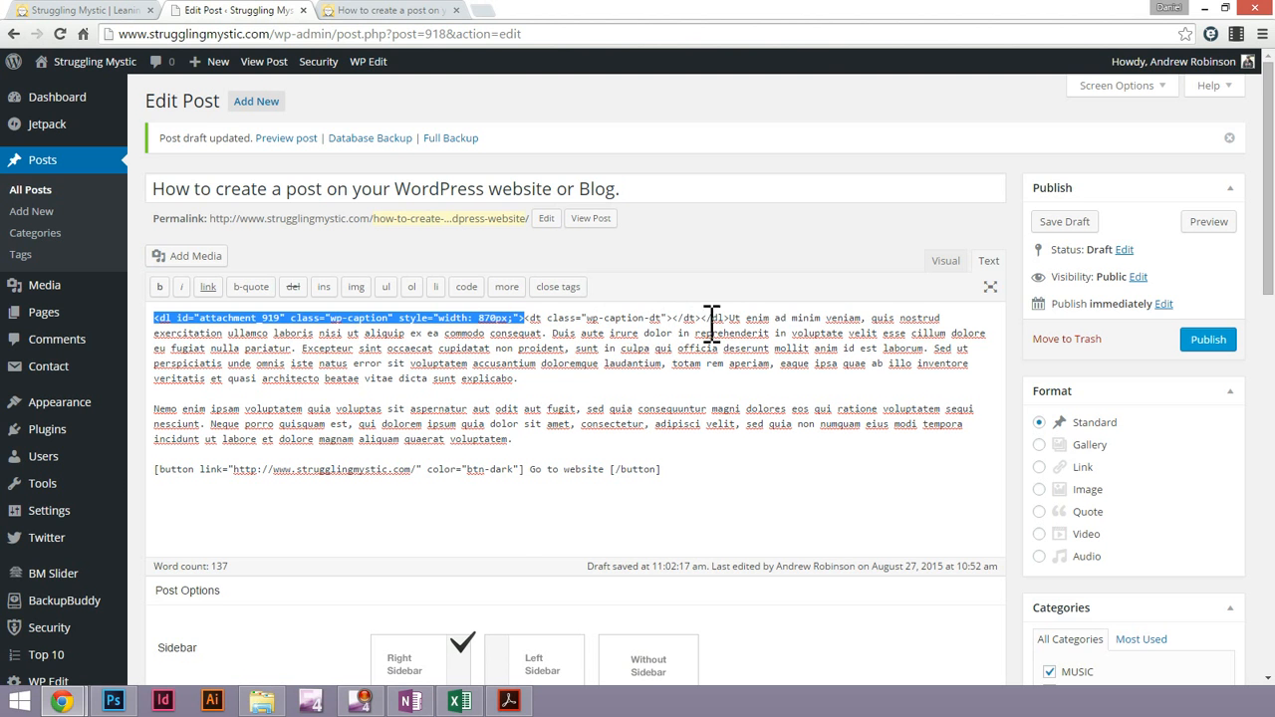
Compare the intro text and captioned image in the post preview with the start of the post's HTML source
{"action": "left_click", "coordinate": [373, 12]}
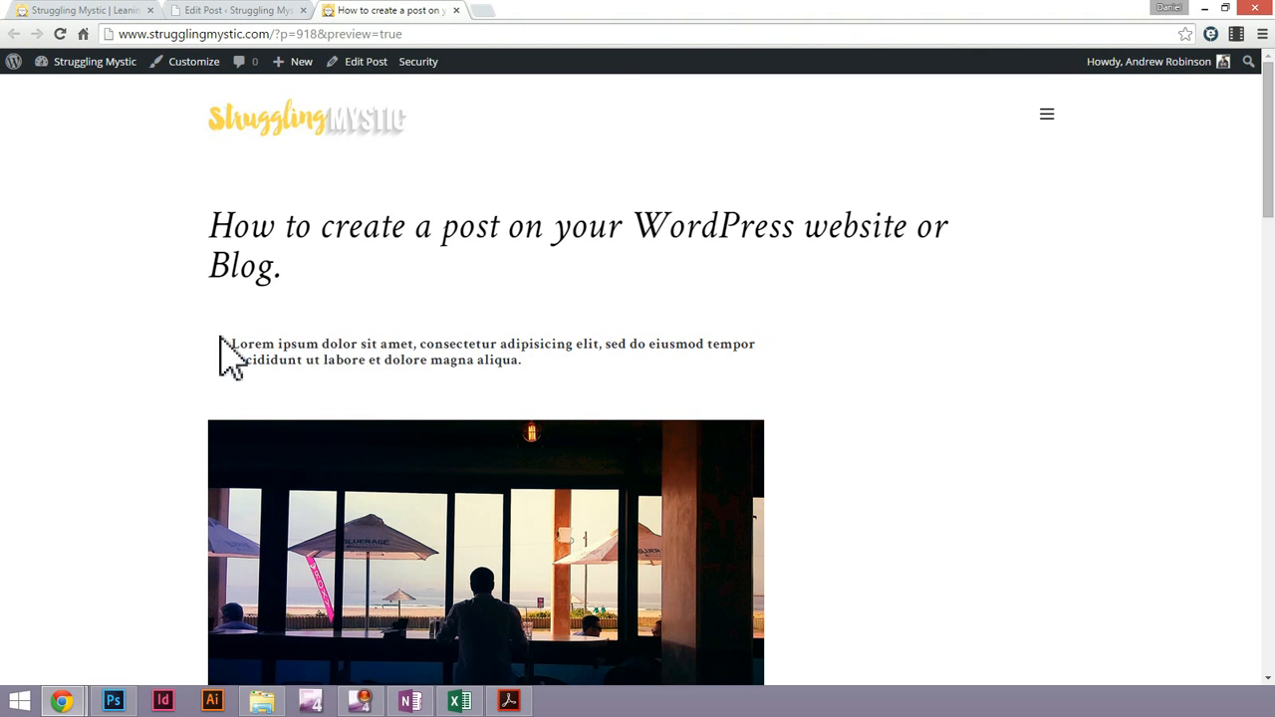
{"action": "triple_click", "coordinate": [516, 354]}
{"action": "left_click", "coordinate": [259, 12]}
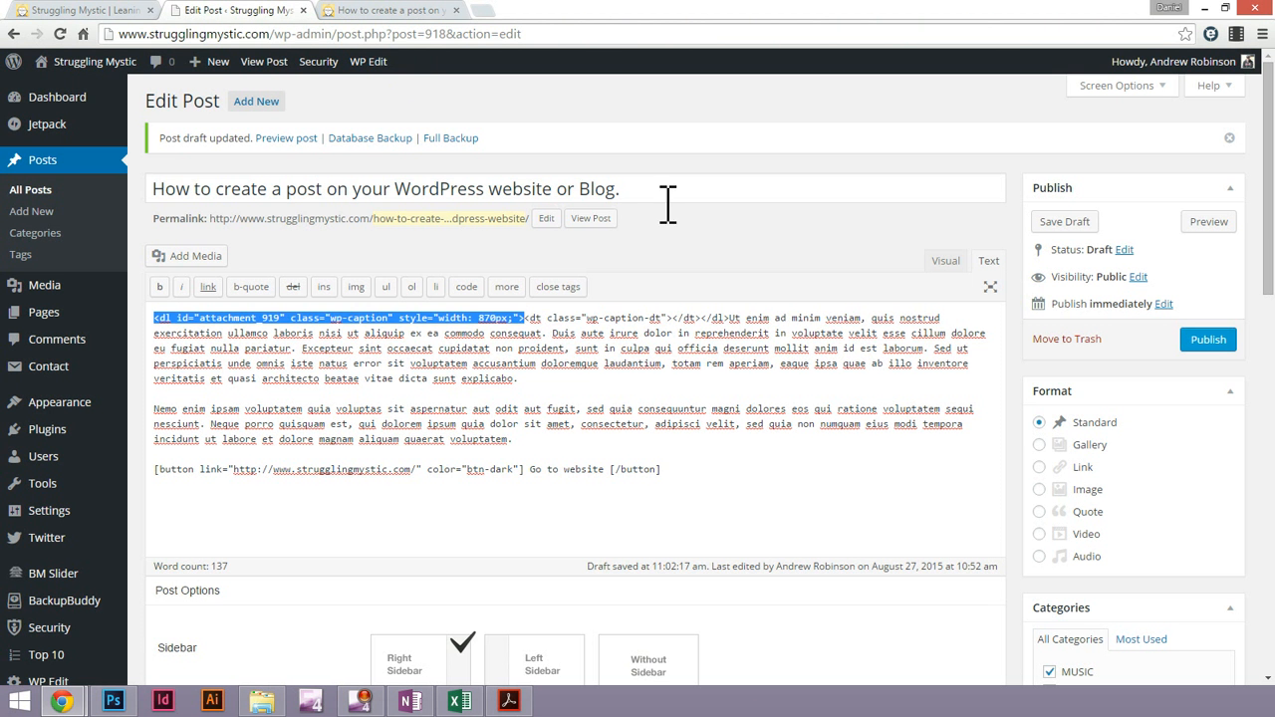
{"action": "left_click", "coordinate": [585, 335]}
{"action": "left_click_drag", "start_coordinate": [734, 317], "coordinate": [769, 333]}
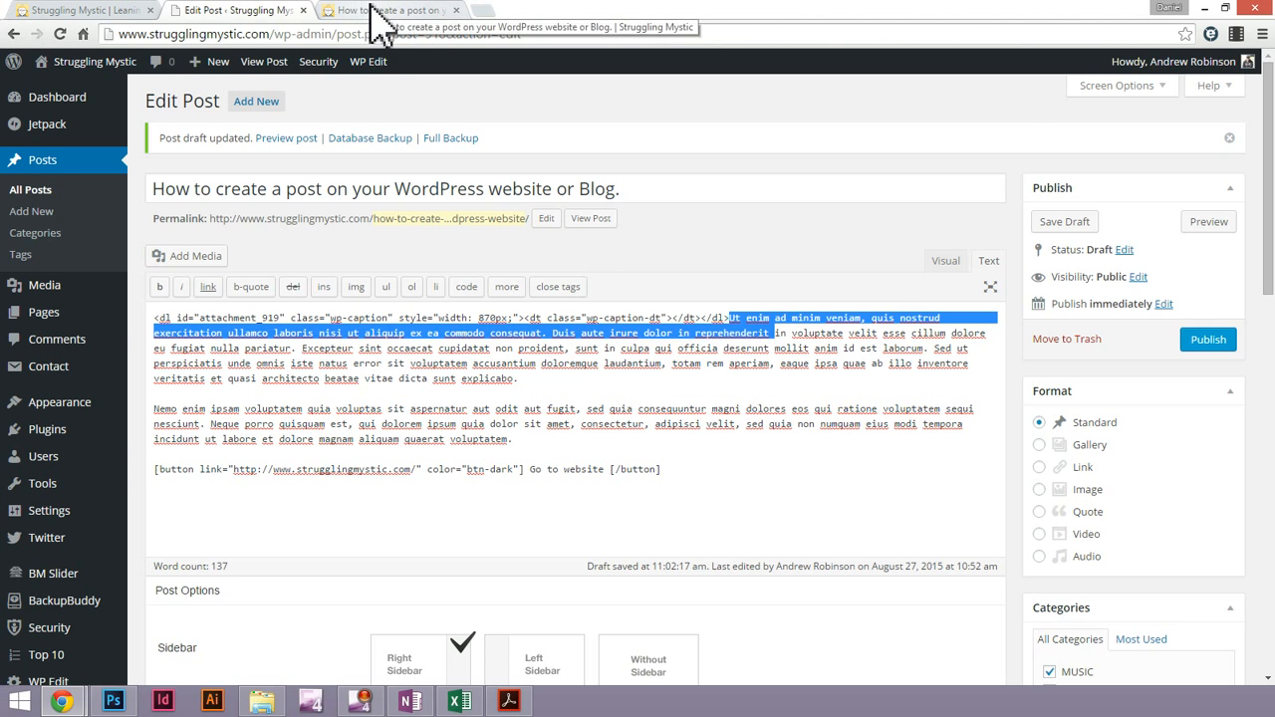
{"action": "left_click", "coordinate": [379, 14]}
{"action": "scroll", "coordinate": [317, 369], "scroll_direction": "down", "scroll_amount": 2}
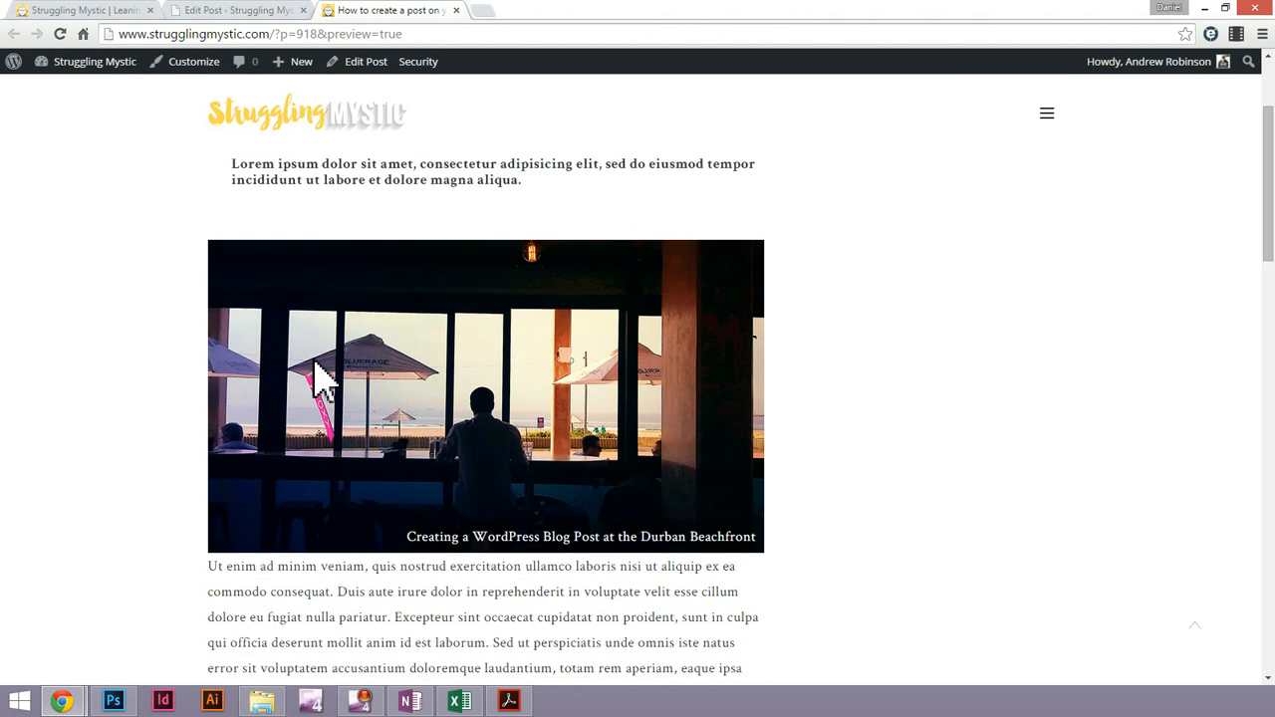
{"action": "scroll", "coordinate": [317, 384], "scroll_direction": "down", "scroll_amount": 1}
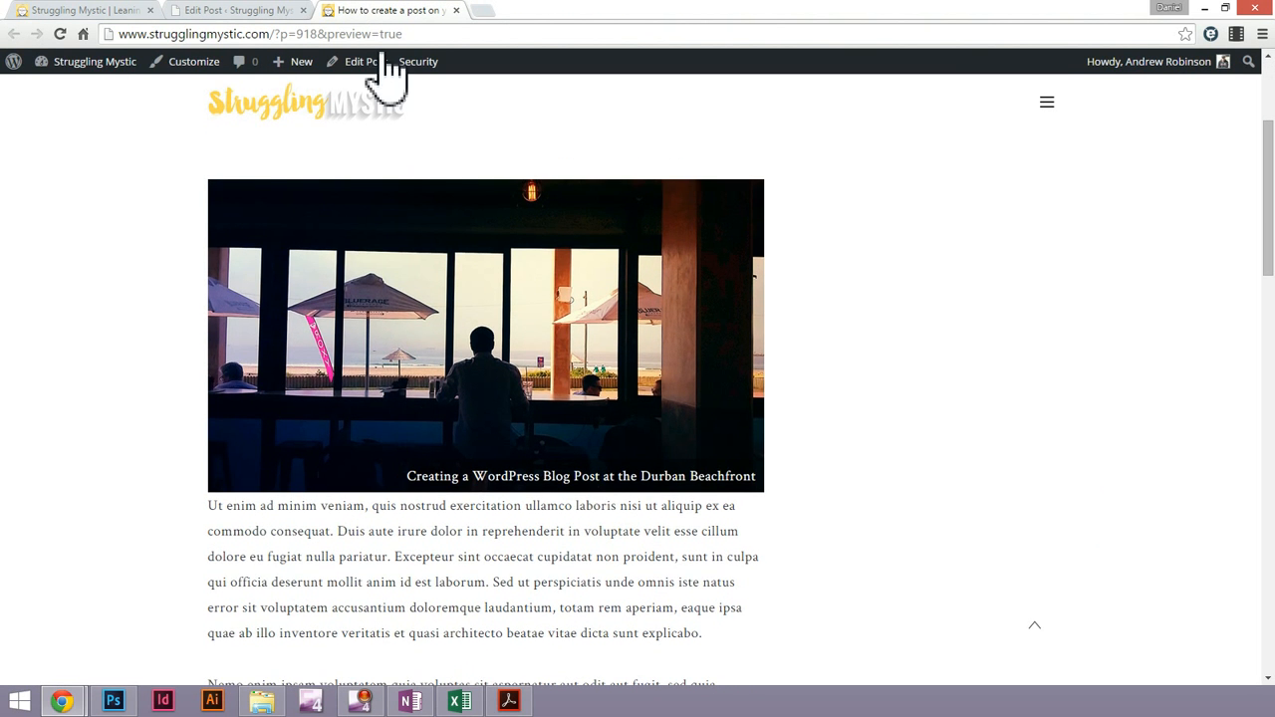
{"action": "left_click", "coordinate": [248, 14]}
Delete the leftover <dl id="attachment_919"> caption markup before "Ut enim" in the HTML source and return to visual editing
{"action": "left_click", "coordinate": [739, 332]}
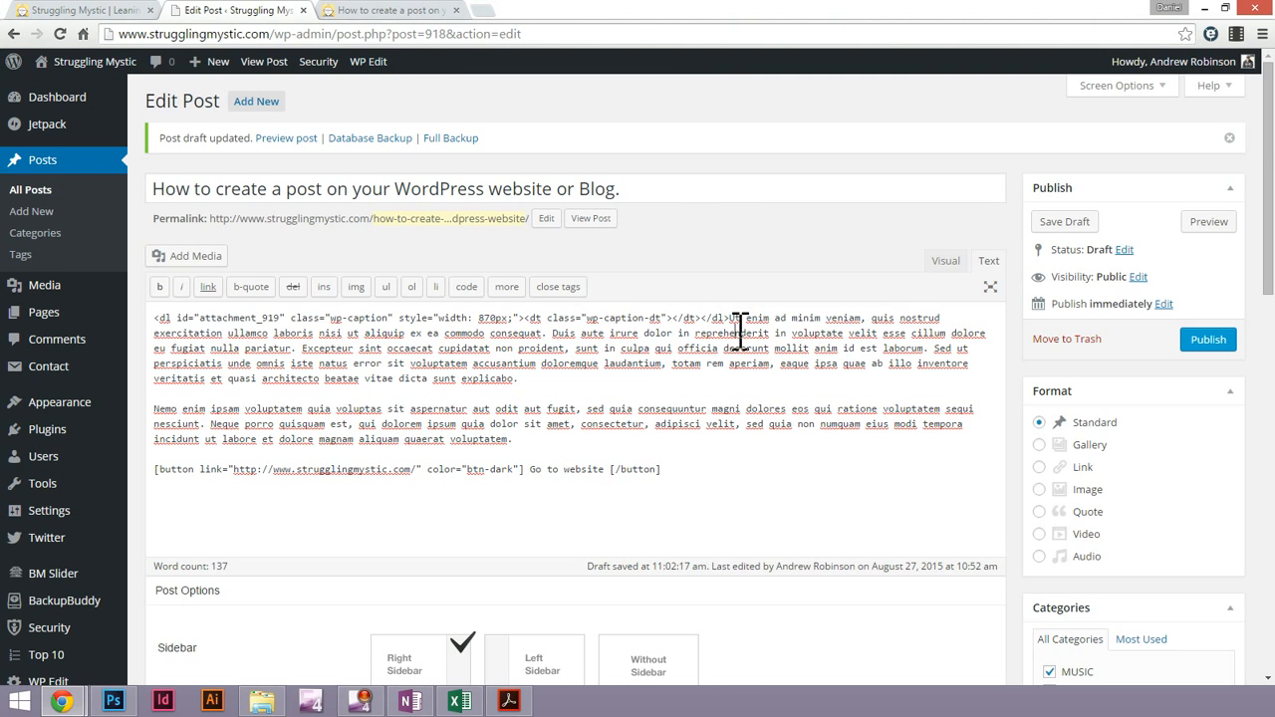
{"action": "left_click_drag", "start_coordinate": [730, 319], "coordinate": [149, 325]}
{"action": "key", "text": "BackSpace"}
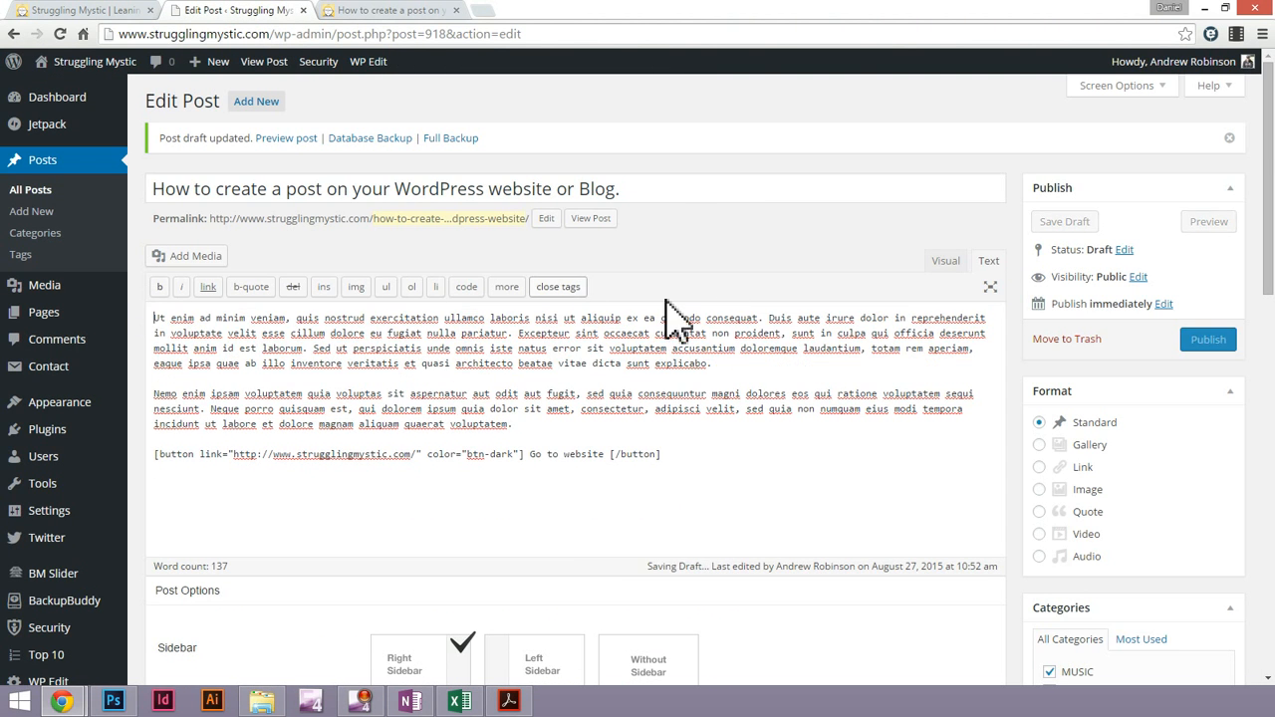
{"action": "left_click", "coordinate": [946, 261]}
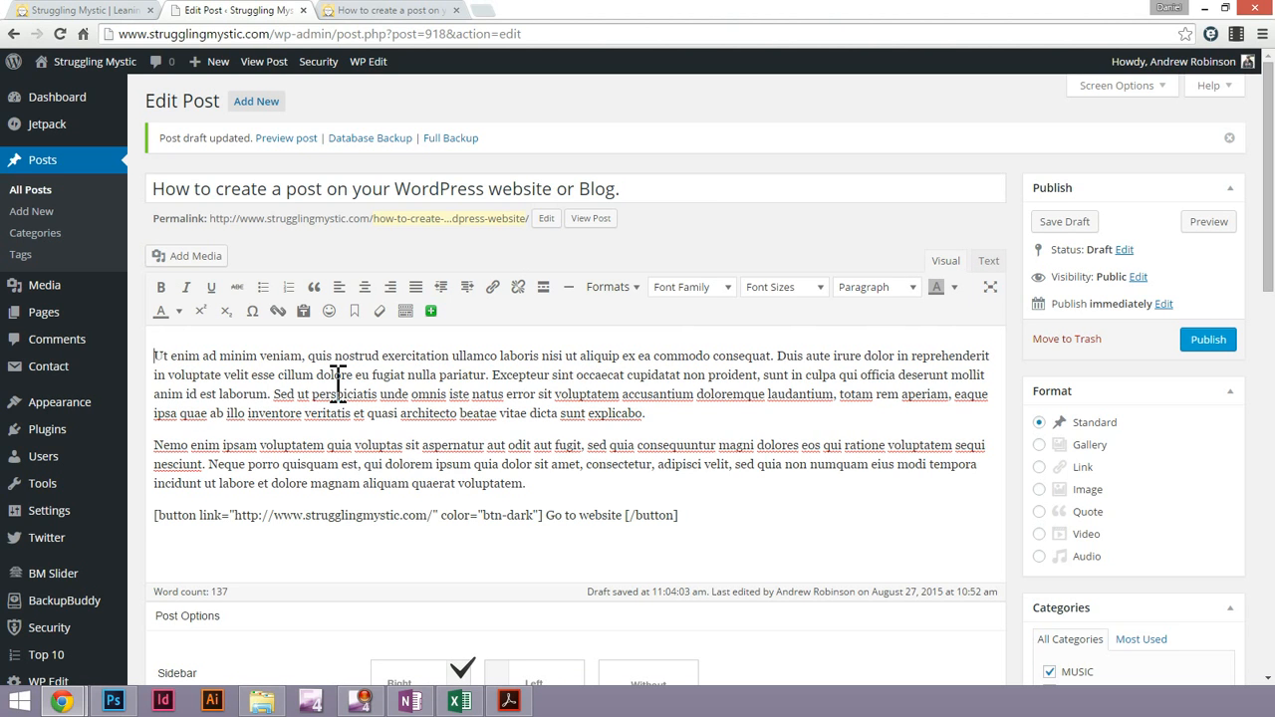
Paste the "Neque porro quisquam est" sentence as a new first paragraph above "Ut enim" and check its HTML source
{"action": "key", "text": "Return"}
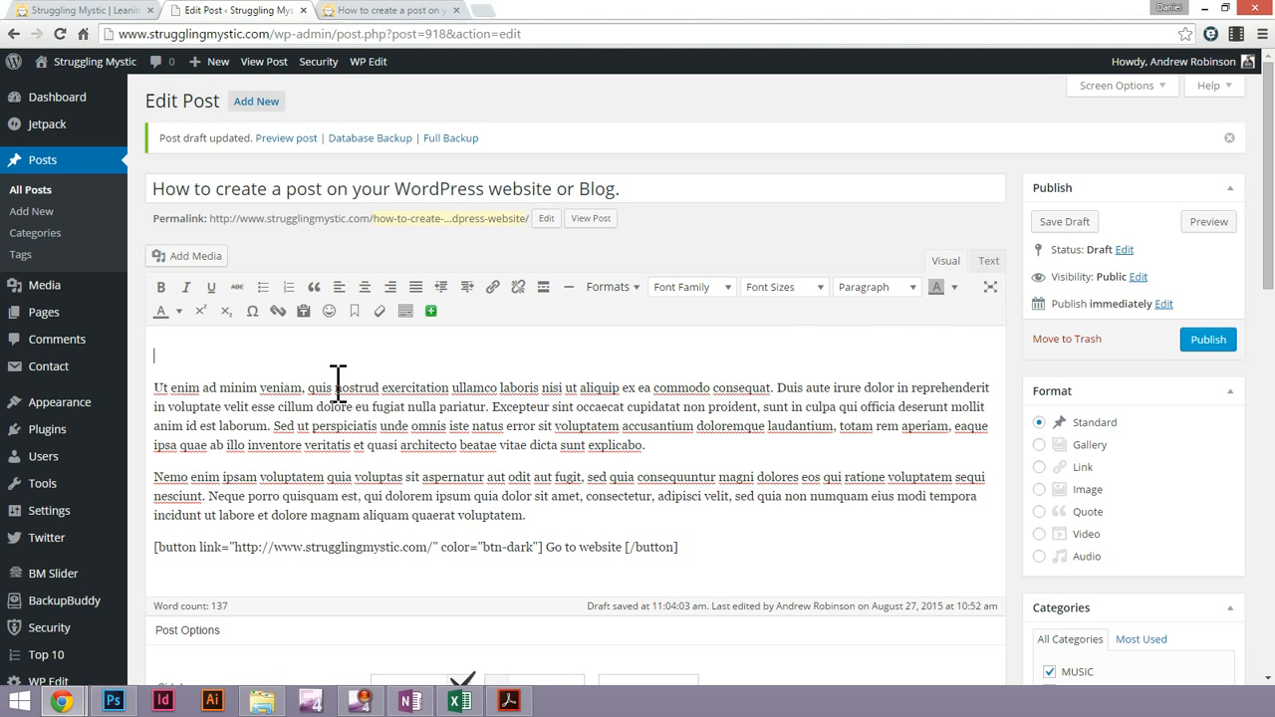
{"action": "type", "text": "Neque porro quisquam est, qui dolorem ipsum quia dolor sit amet, consectetur, adipisci velit, sed quia non numquam eius modi tempora incidunt ut labore et dolore magnam aliquam quaerat voluptatem."}
{"action": "left_click", "coordinate": [988, 261]}
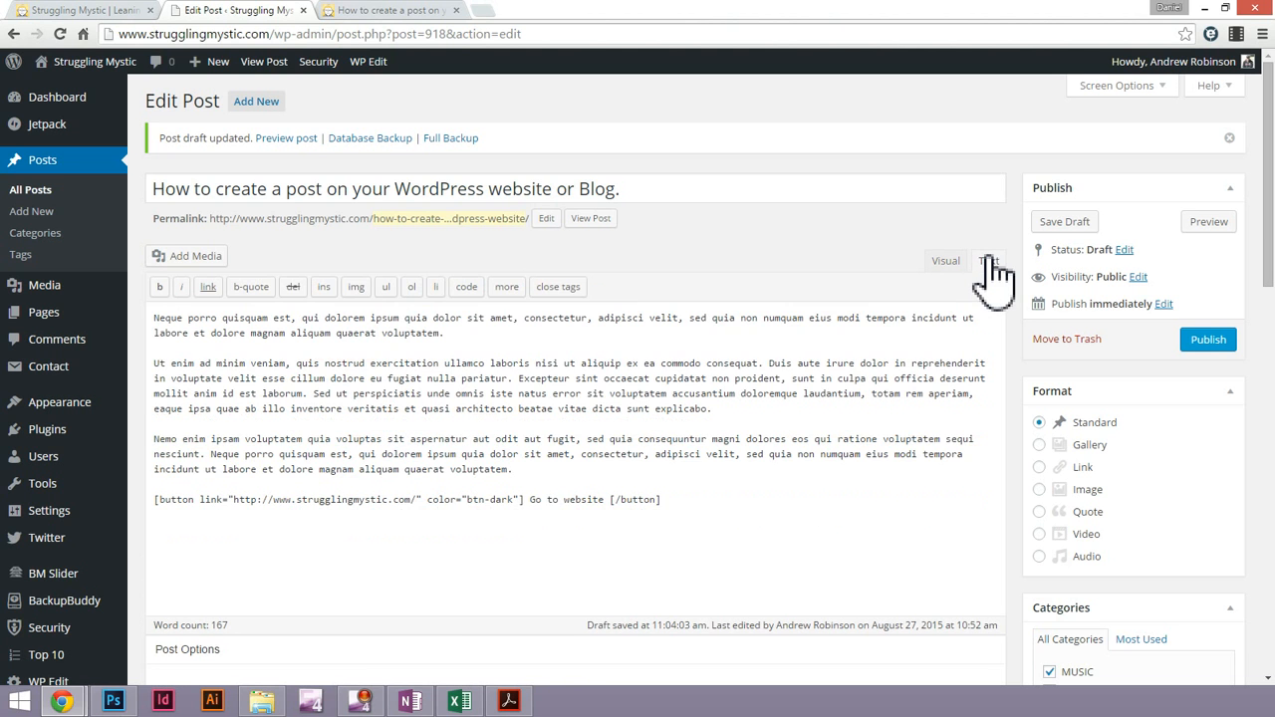
{"action": "left_click", "coordinate": [947, 262]}
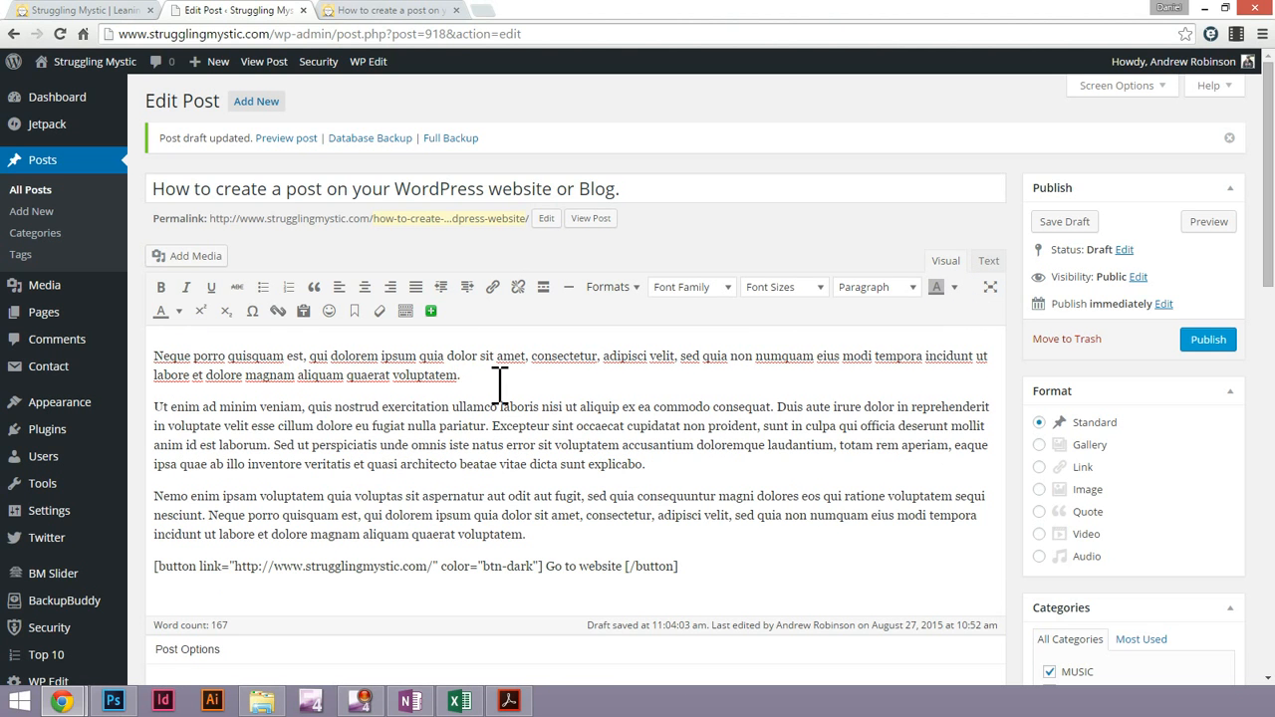
Format the "Neque porro quisquam est" intro sentence as Heading 3
{"action": "left_click_drag", "start_coordinate": [495, 384], "coordinate": [149, 358]}
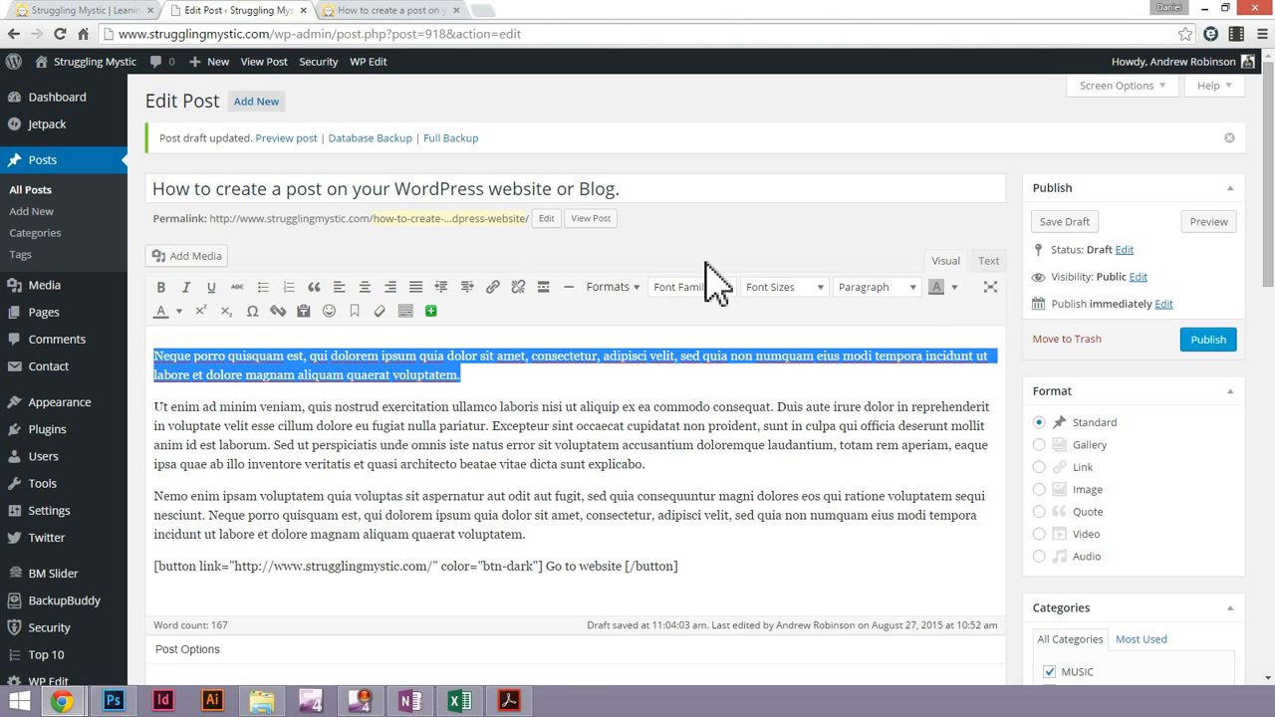
{"action": "left_click", "coordinate": [883, 294]}
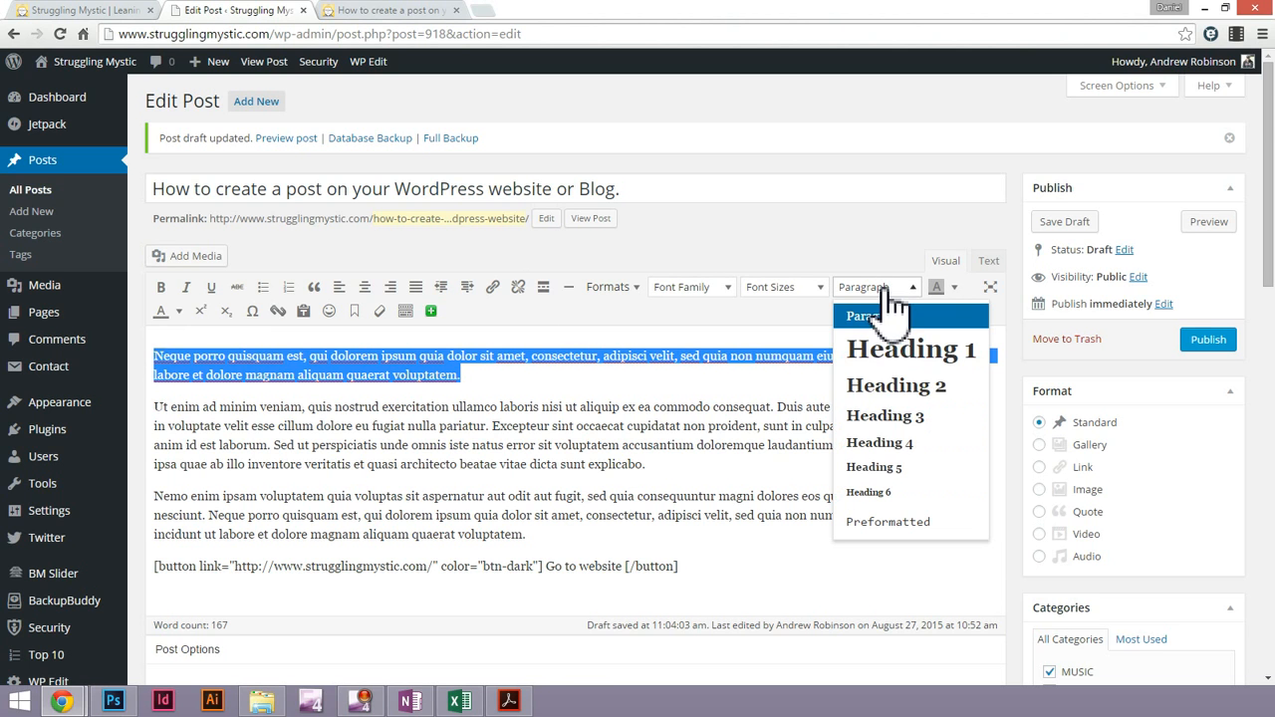
{"action": "left_click", "coordinate": [909, 427]}
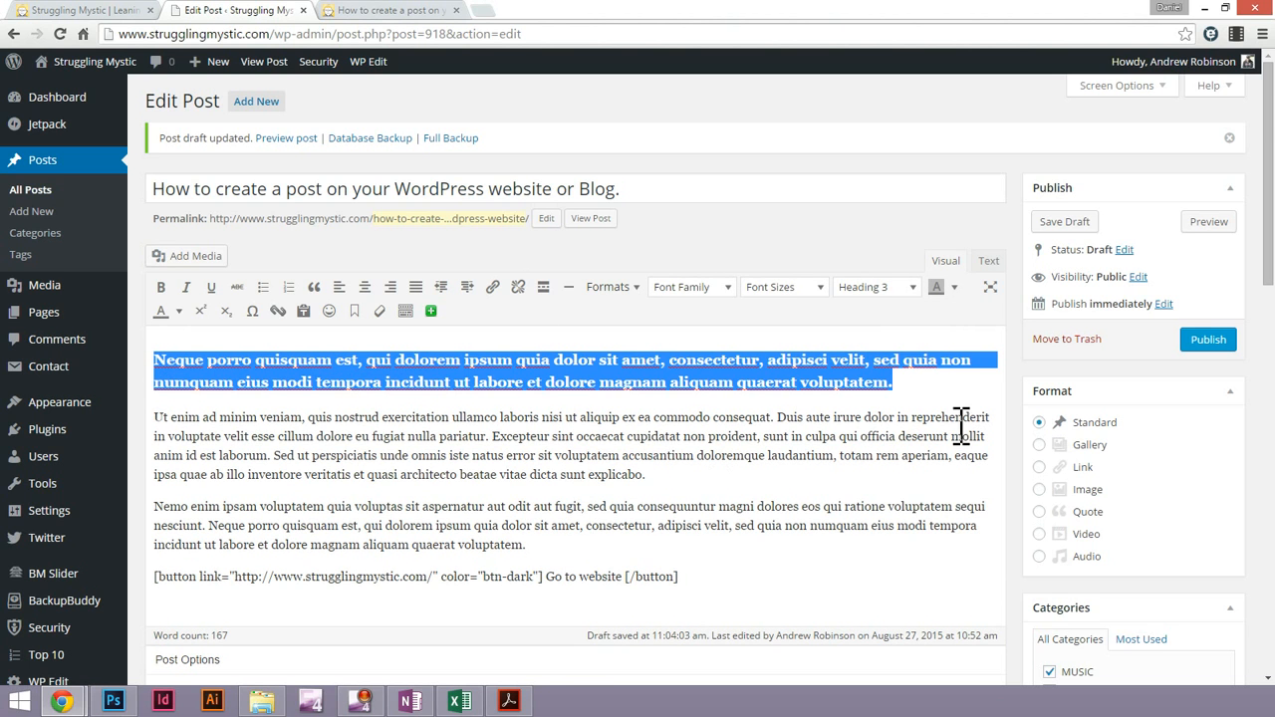
Insert the centred, captioned image 20150820_120350.jpg from the media library on a new line below the intro heading
{"action": "left_click", "coordinate": [944, 387]}
{"action": "key", "text": "Return"}
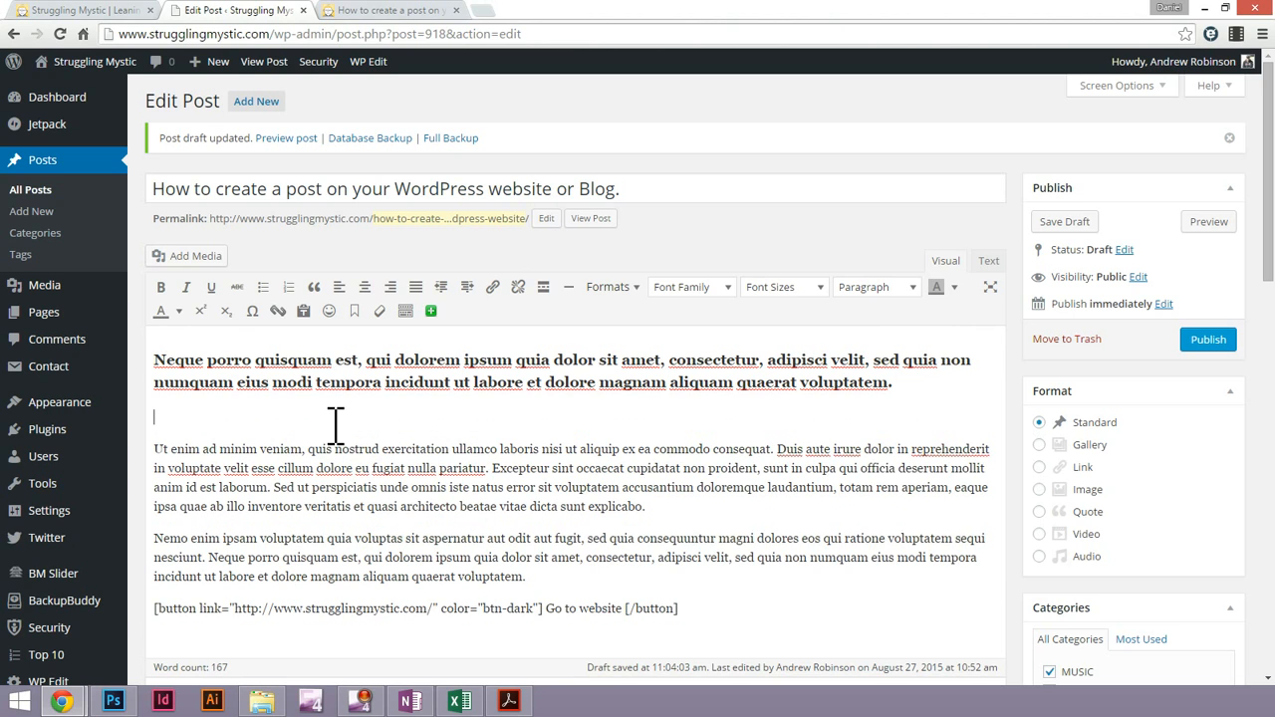
{"action": "left_click", "coordinate": [185, 256]}
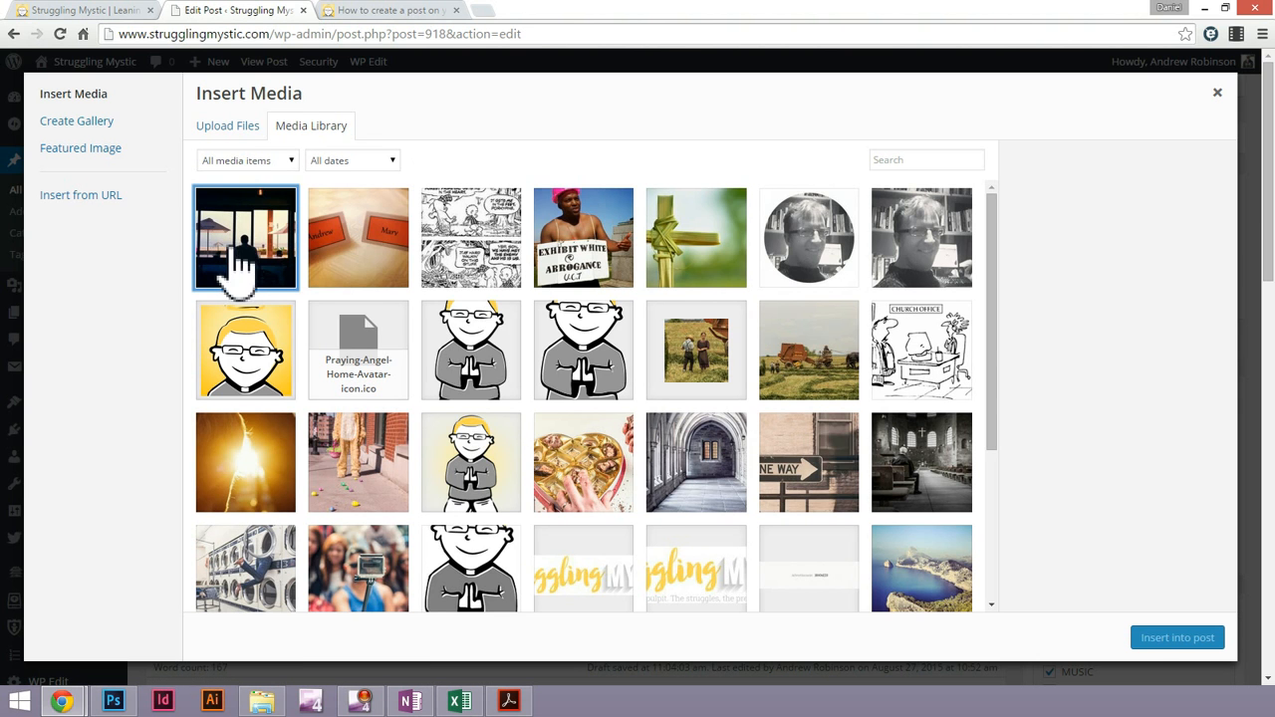
{"action": "left_click", "coordinate": [239, 264]}
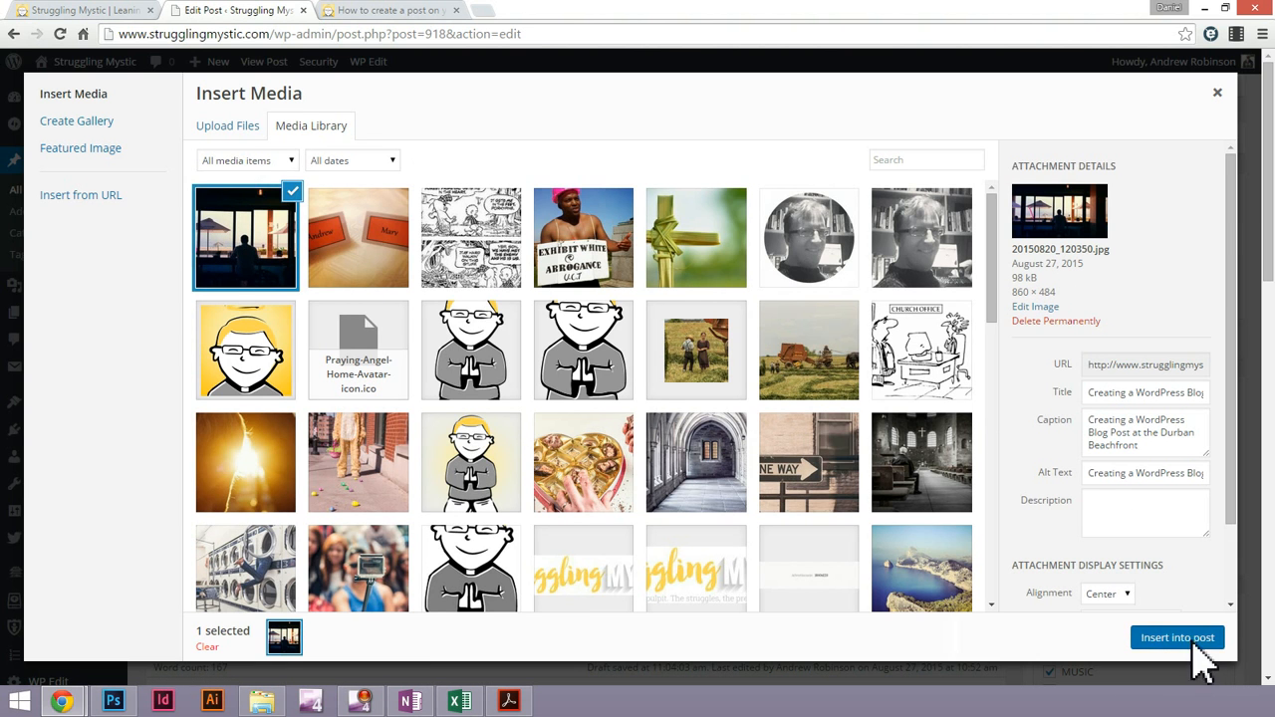
{"action": "left_click", "coordinate": [1194, 640]}
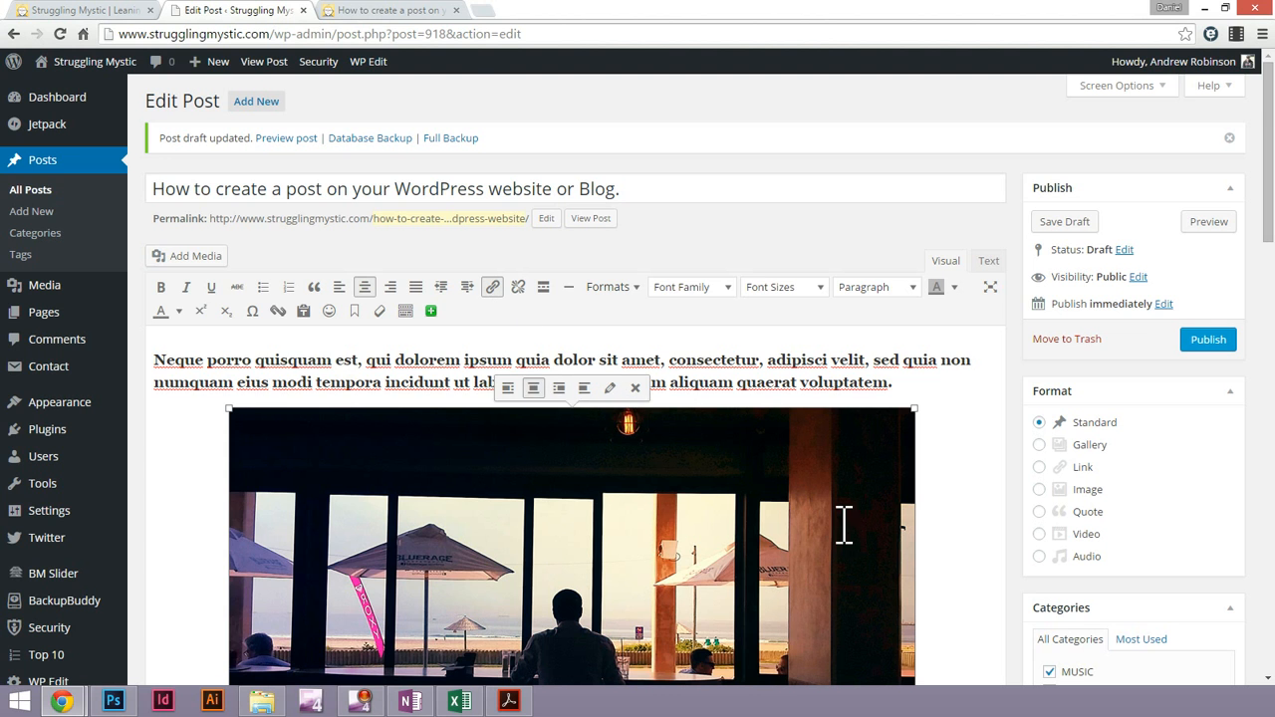
Publish the post "How to create a post on your WordPress website or Blog."
{"action": "scroll", "coordinate": [842, 525], "scroll_direction": "down", "scroll_amount": 1}
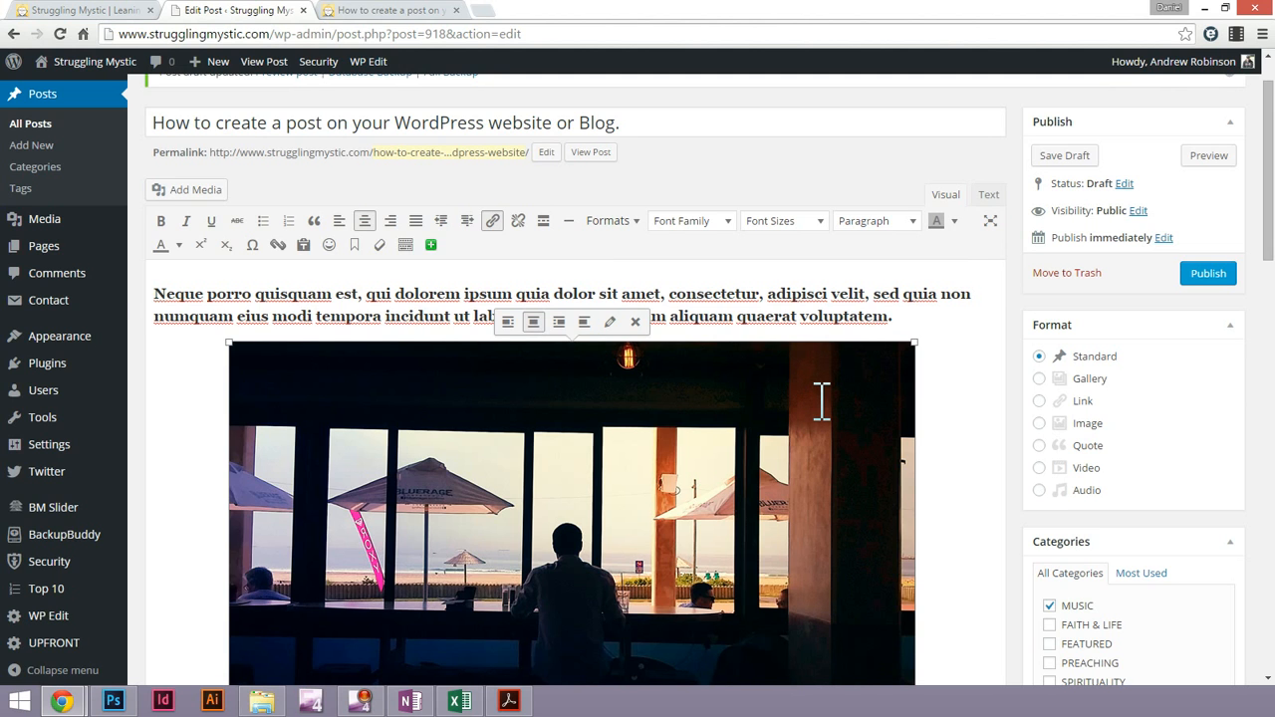
{"action": "left_click", "coordinate": [821, 316]}
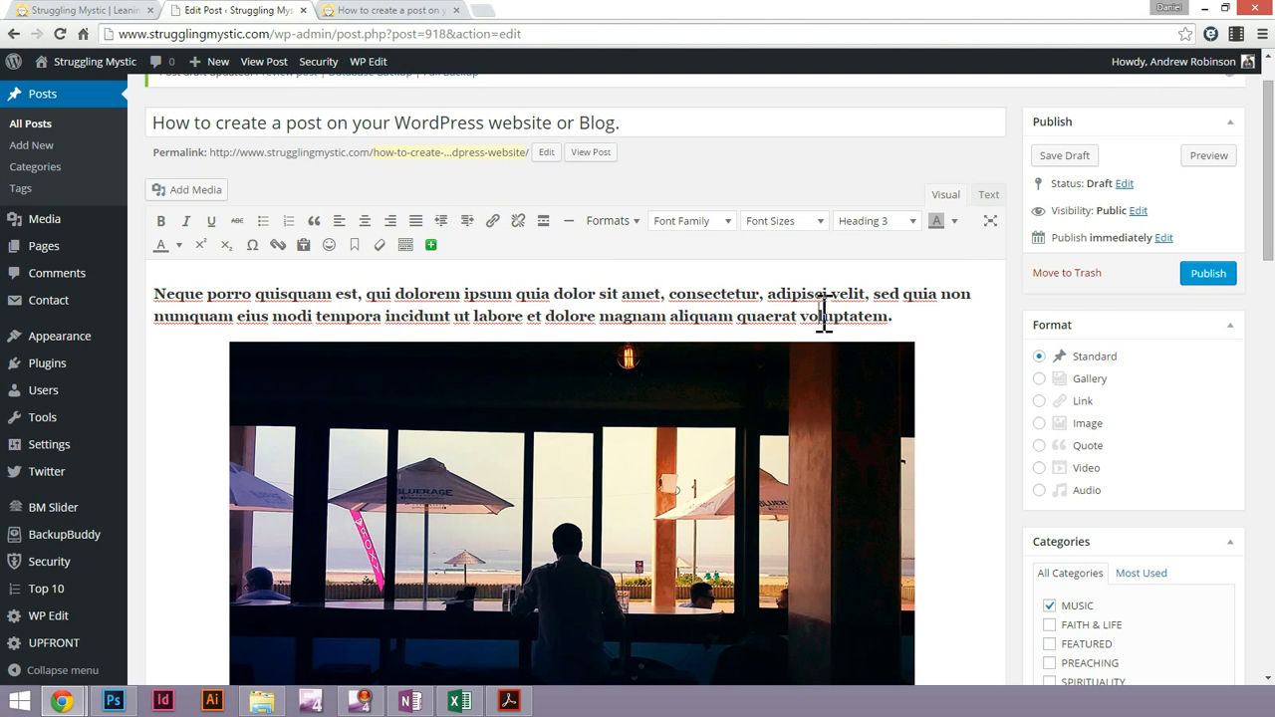
{"action": "left_click", "coordinate": [1209, 277]}
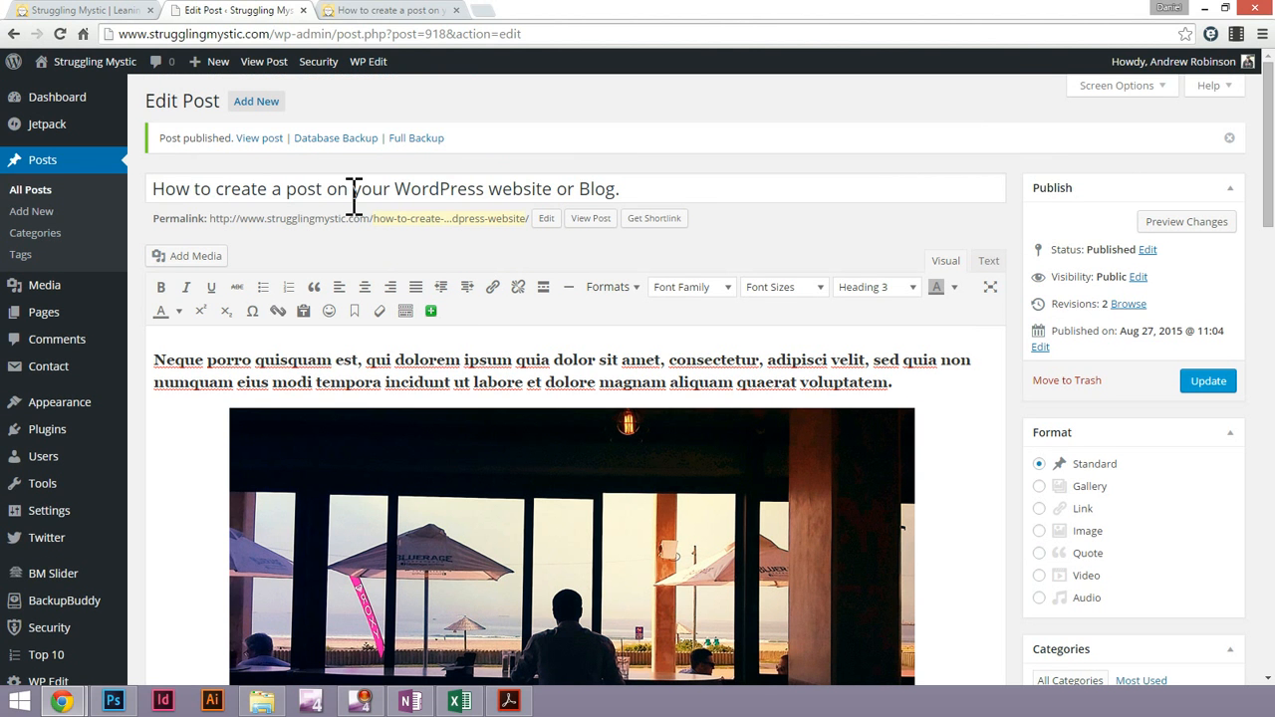
{"action": "right_click", "coordinate": [275, 66]}
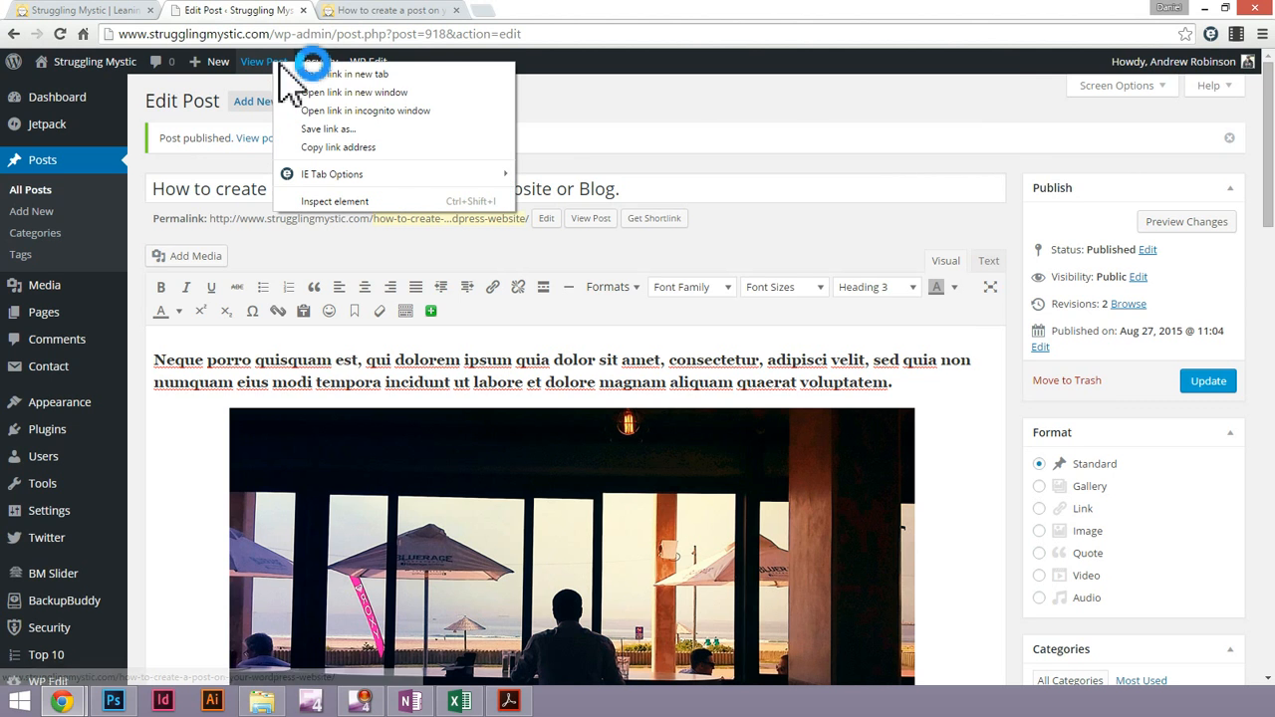
{"action": "left_click", "coordinate": [782, 112]}
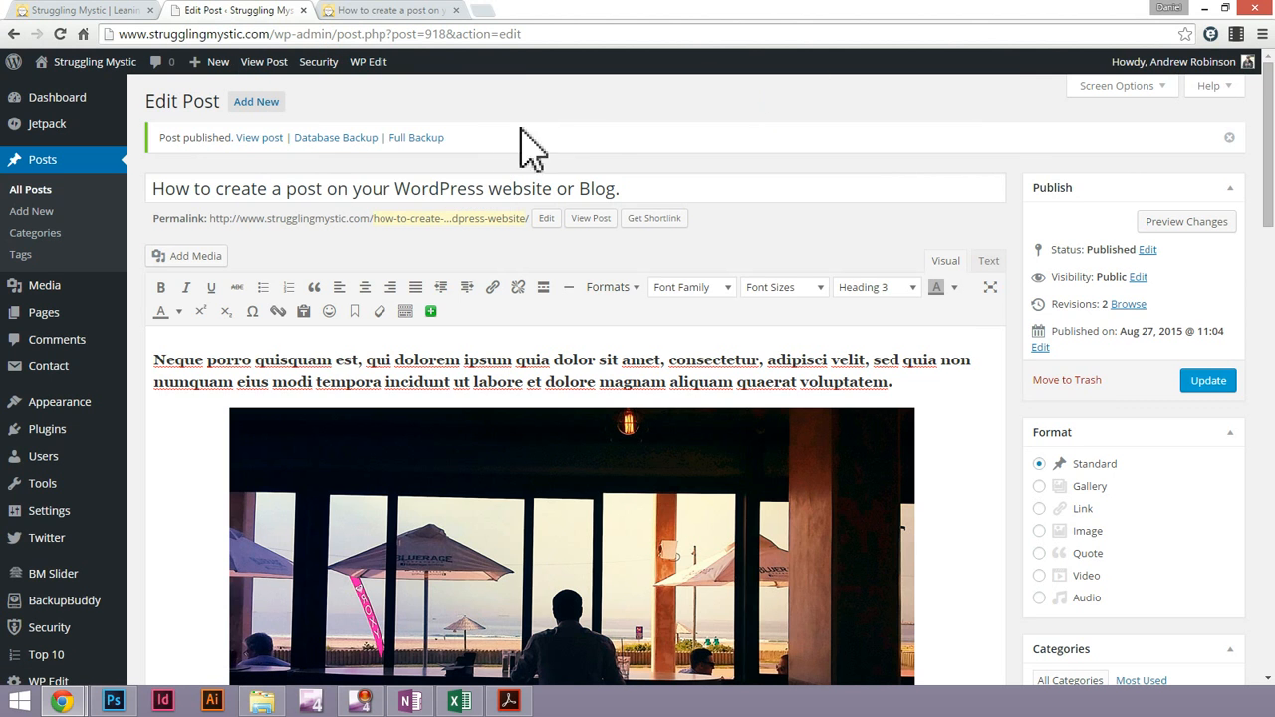
{"action": "right_click", "coordinate": [257, 141]}
{"action": "left_click", "coordinate": [545, 108]}
{"action": "right_click", "coordinate": [1202, 229]}
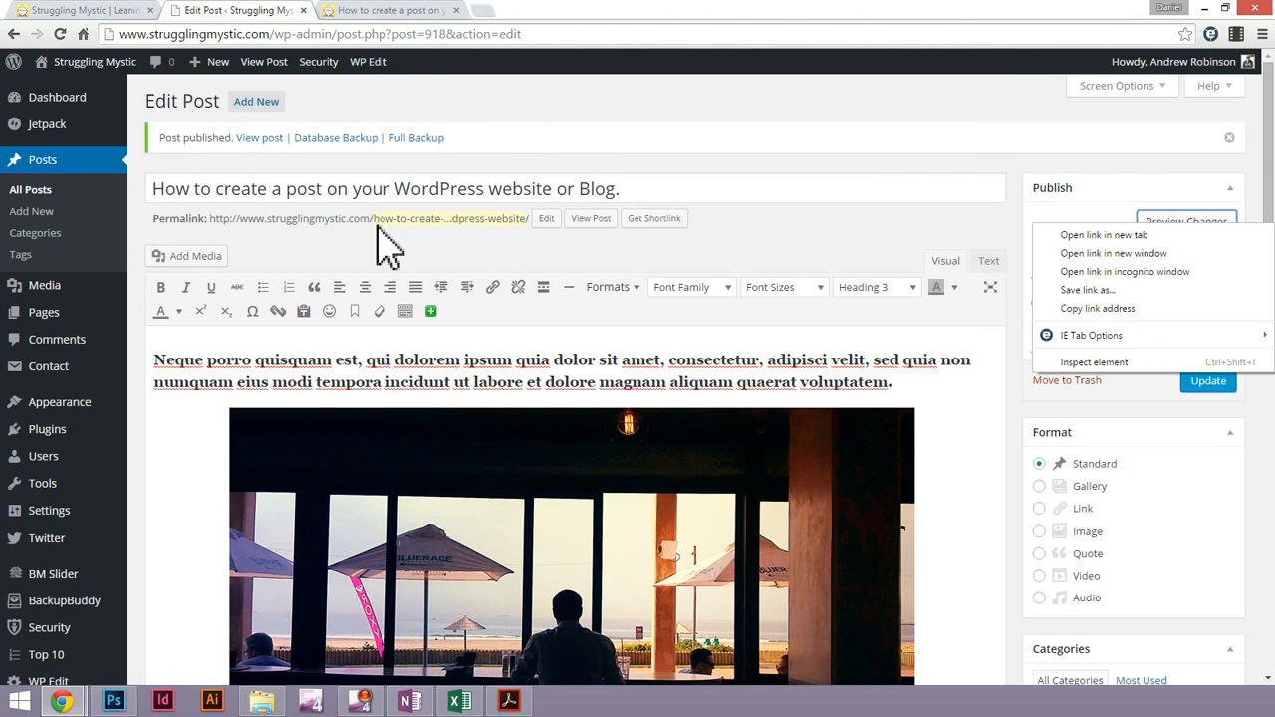
{"action": "left_click", "coordinate": [317, 120]}
Open the published post in a new browser tab, close the old preview tab and switch to the live post
{"action": "right_click", "coordinate": [267, 68]}
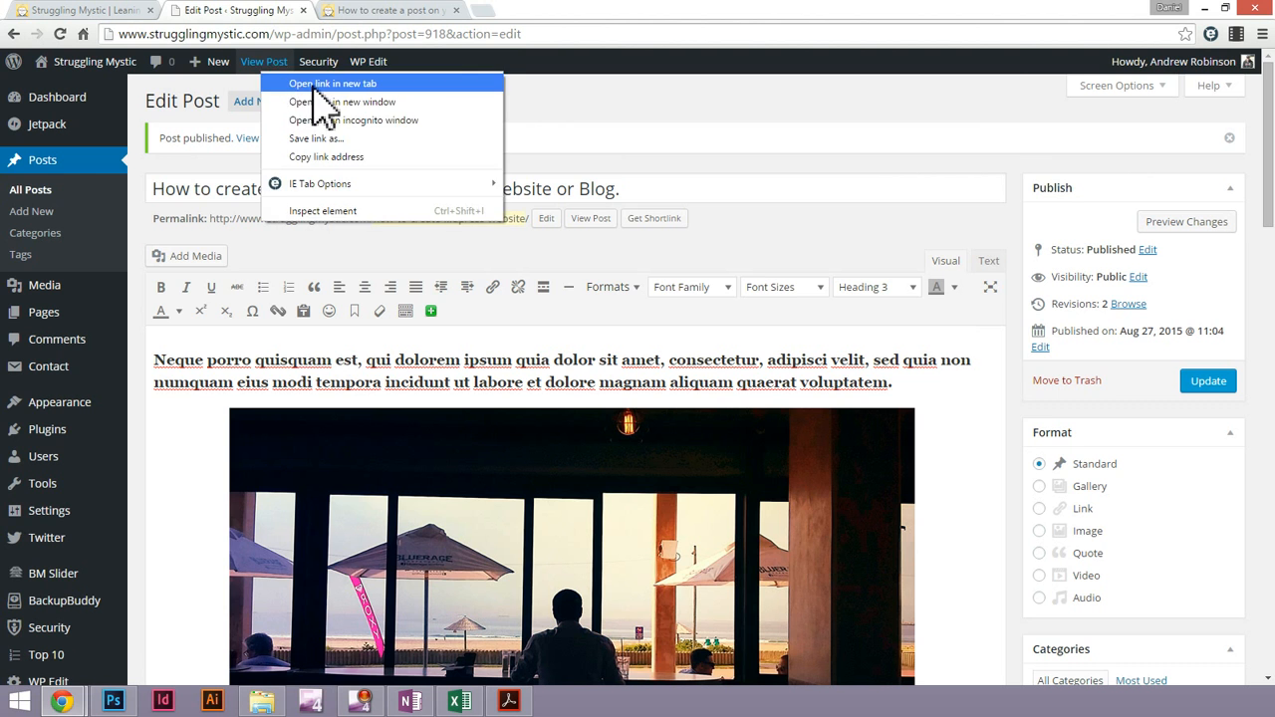
{"action": "left_click", "coordinate": [299, 84]}
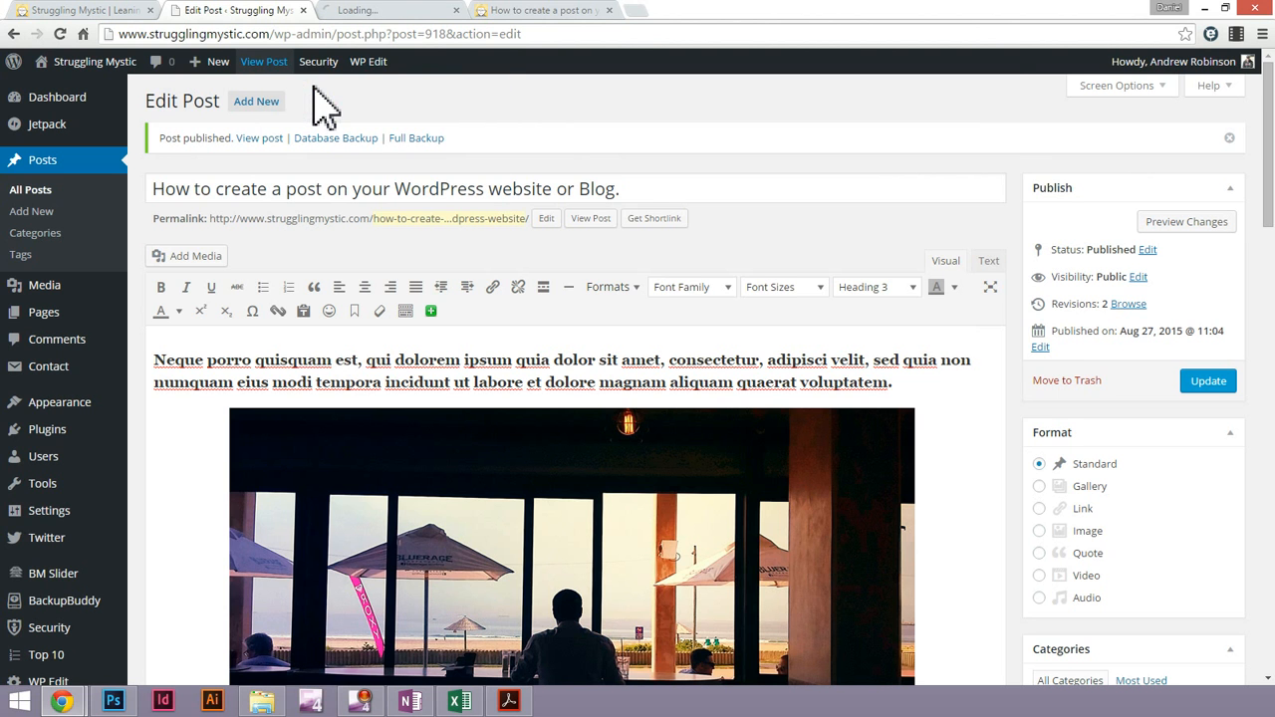
{"action": "left_click", "coordinate": [610, 10]}
{"action": "left_click", "coordinate": [419, 12]}
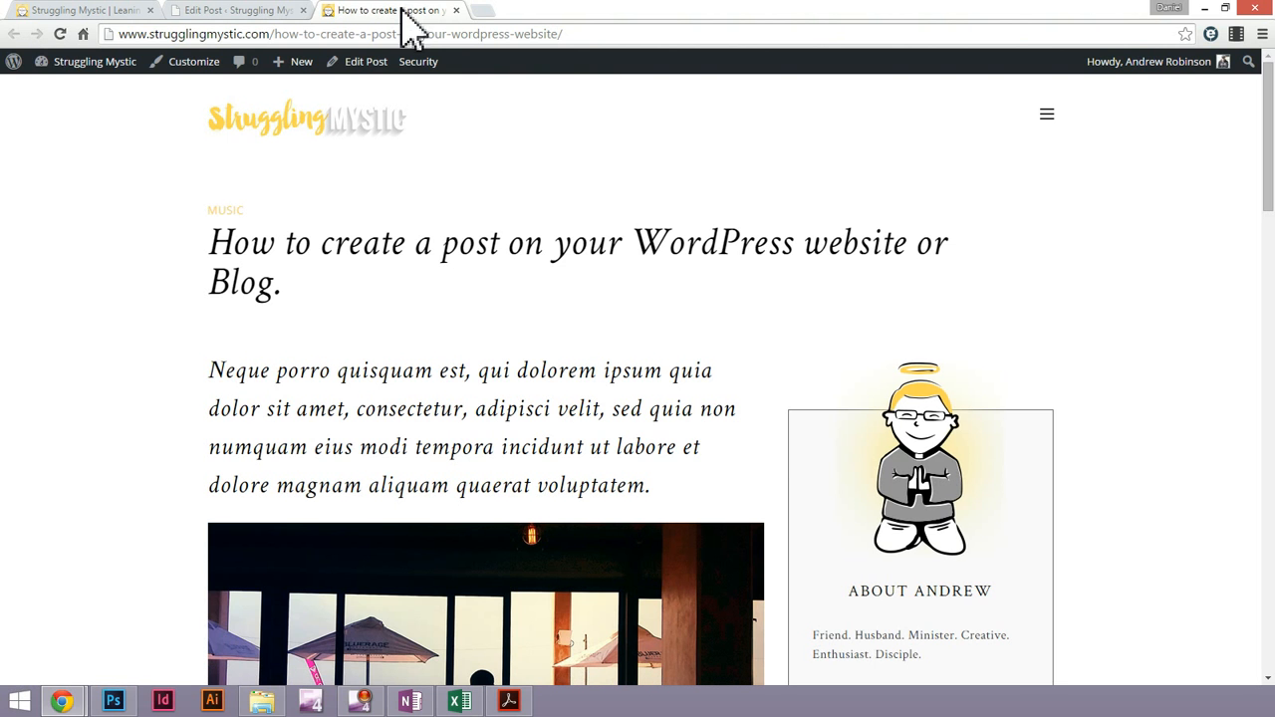
Examine the published post's title, intro heading, captioned image and body text down to the link button
{"action": "scroll", "coordinate": [617, 321], "scroll_direction": "down", "scroll_amount": 3}
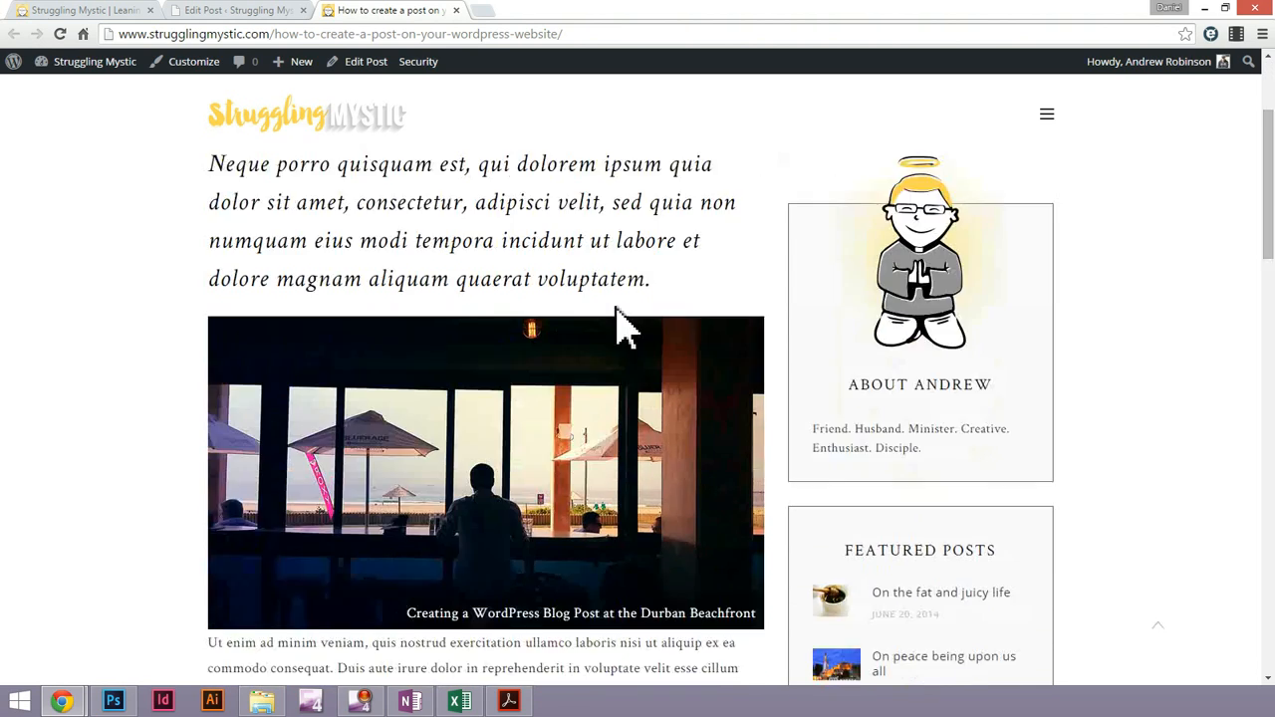
{"action": "scroll", "coordinate": [625, 329], "scroll_direction": "up", "scroll_amount": 3}
{"action": "scroll", "coordinate": [620, 326], "scroll_direction": "down", "scroll_amount": 1}
{"action": "scroll", "coordinate": [626, 324], "scroll_direction": "up", "scroll_amount": 1}
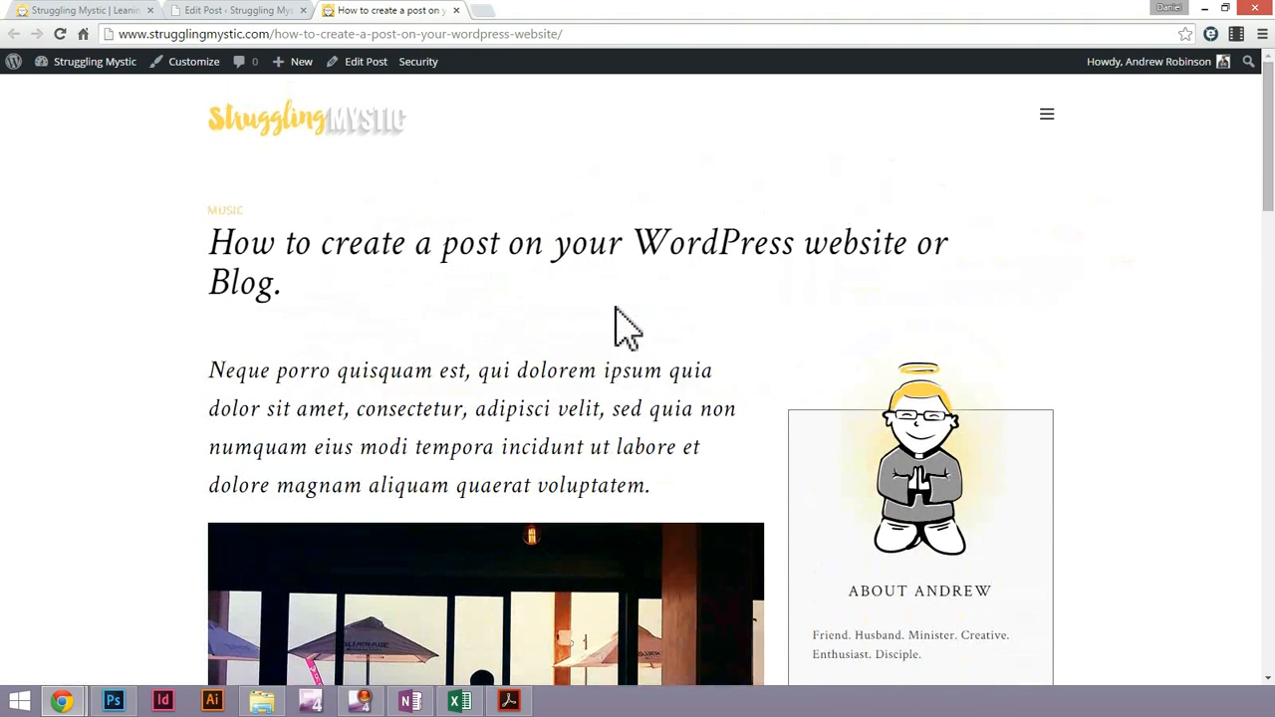
{"action": "scroll", "coordinate": [617, 319], "scroll_direction": "down", "scroll_amount": 5}
{"action": "left_click_drag", "start_coordinate": [361, 381], "coordinate": [528, 444]}
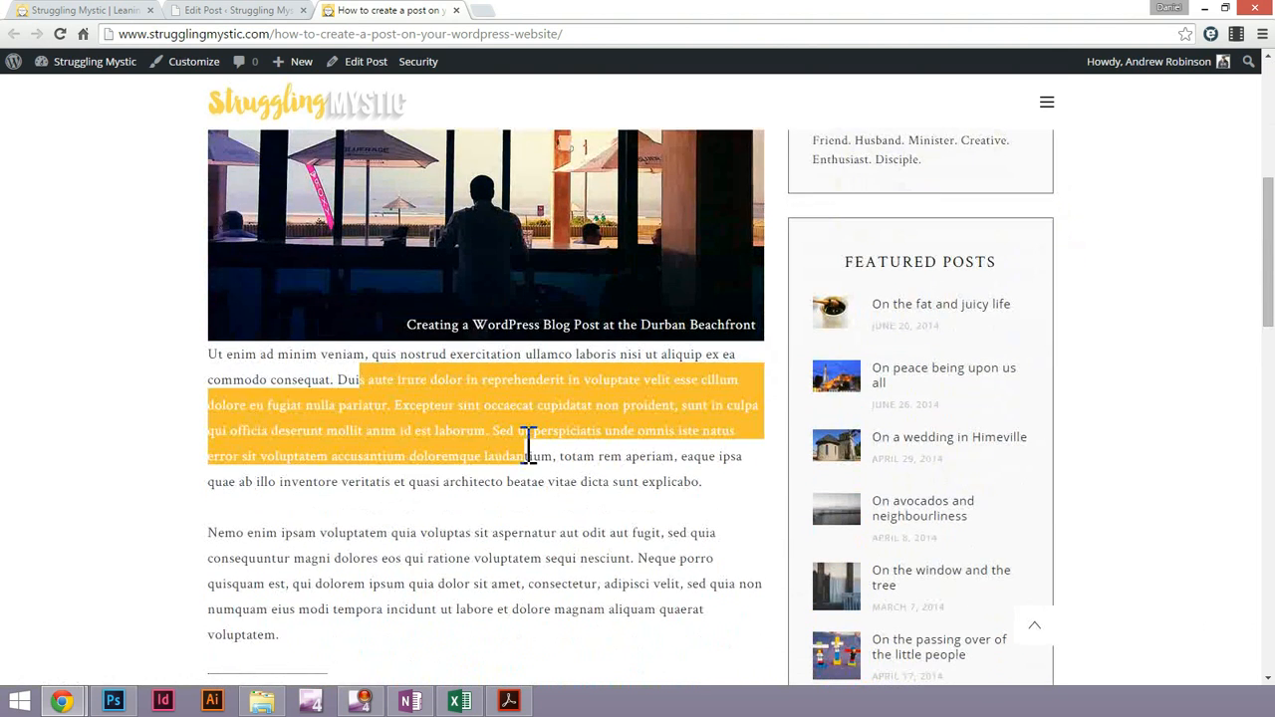
{"action": "left_click", "coordinate": [525, 567]}
{"action": "scroll", "coordinate": [518, 588], "scroll_direction": "down", "scroll_amount": 3}
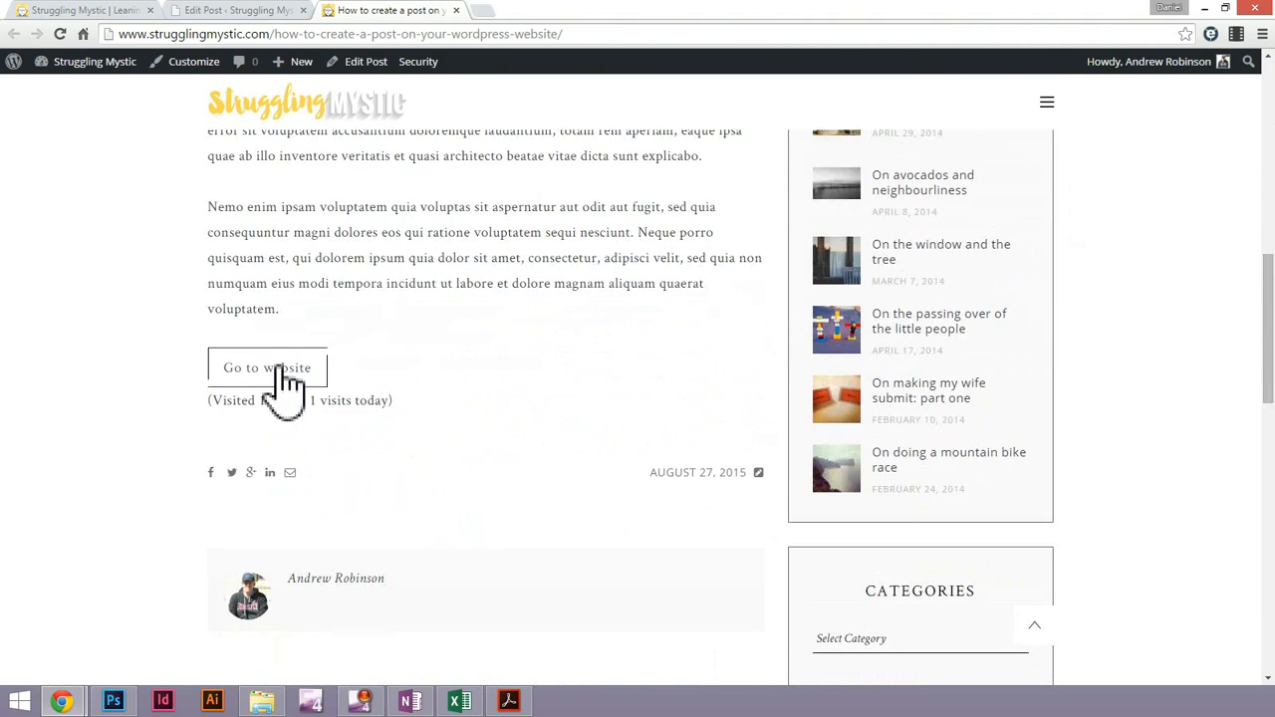
Test the "Go to website" button and the post image's link, returning to the post after each
{"action": "left_click", "coordinate": [281, 377]}
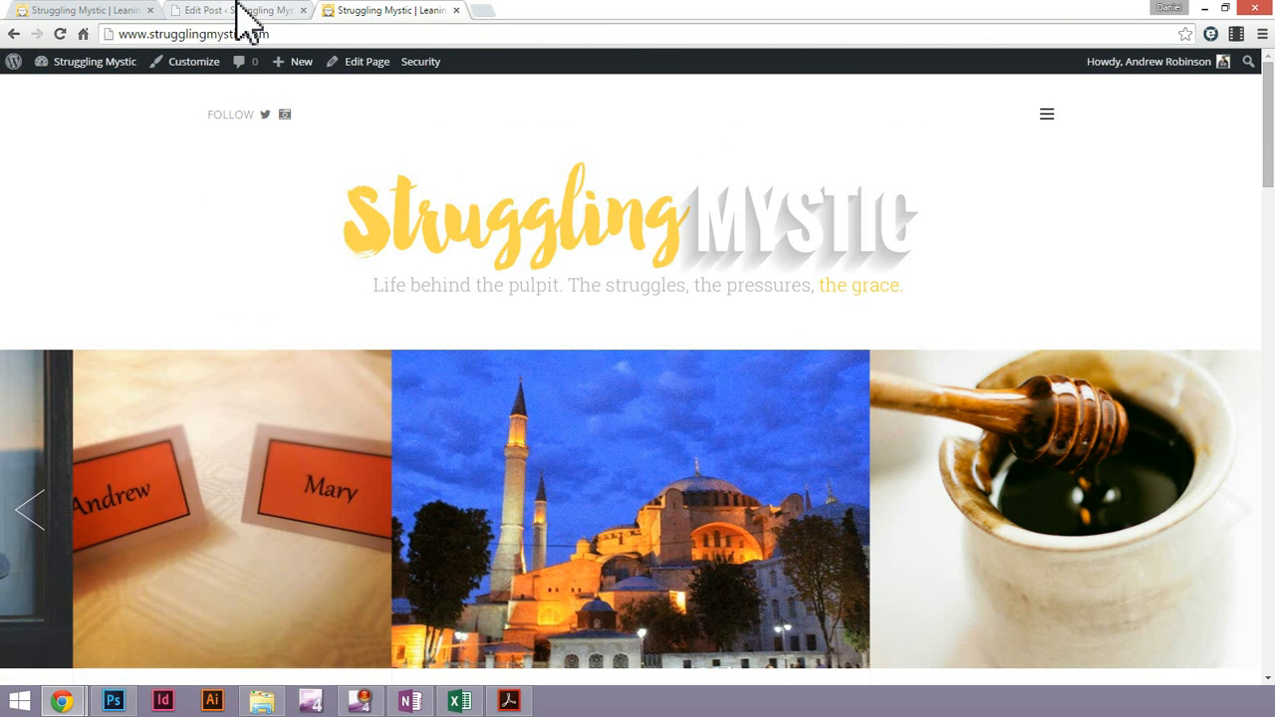
{"action": "left_click", "coordinate": [14, 34]}
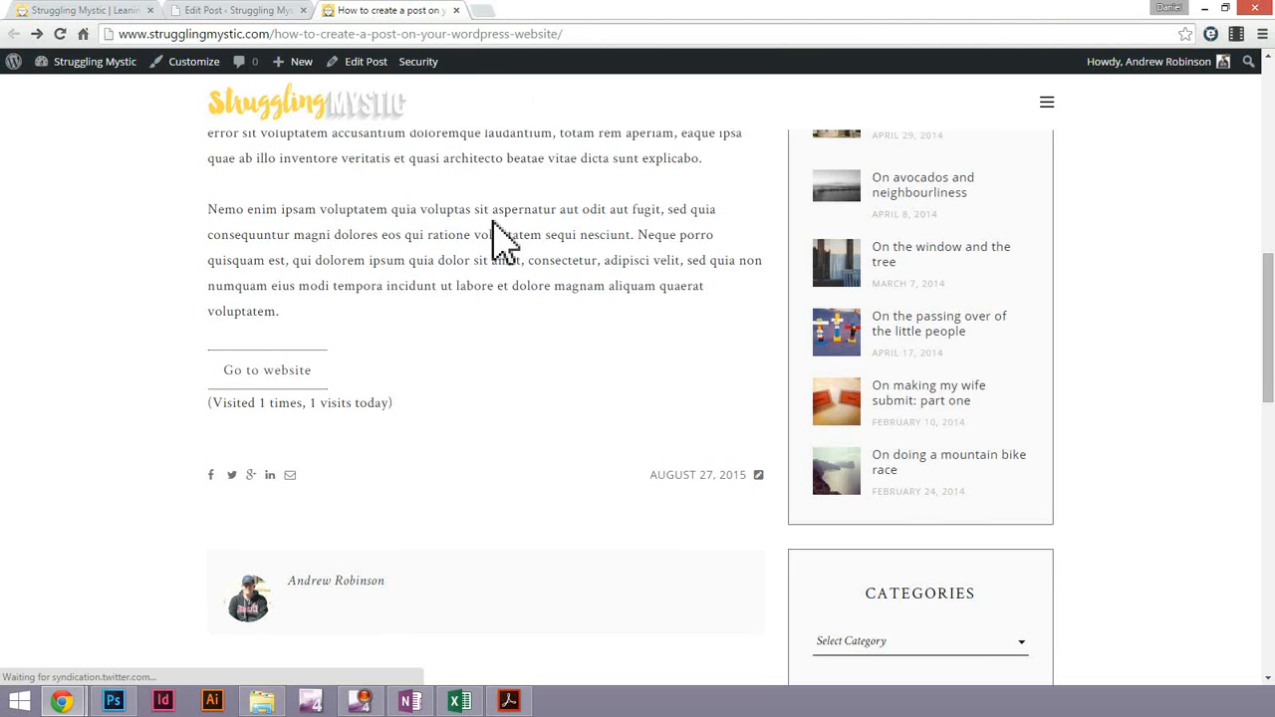
{"action": "scroll", "coordinate": [501, 246], "scroll_direction": "up", "scroll_amount": 5}
{"action": "scroll", "coordinate": [519, 343], "scroll_direction": "up", "scroll_amount": 1}
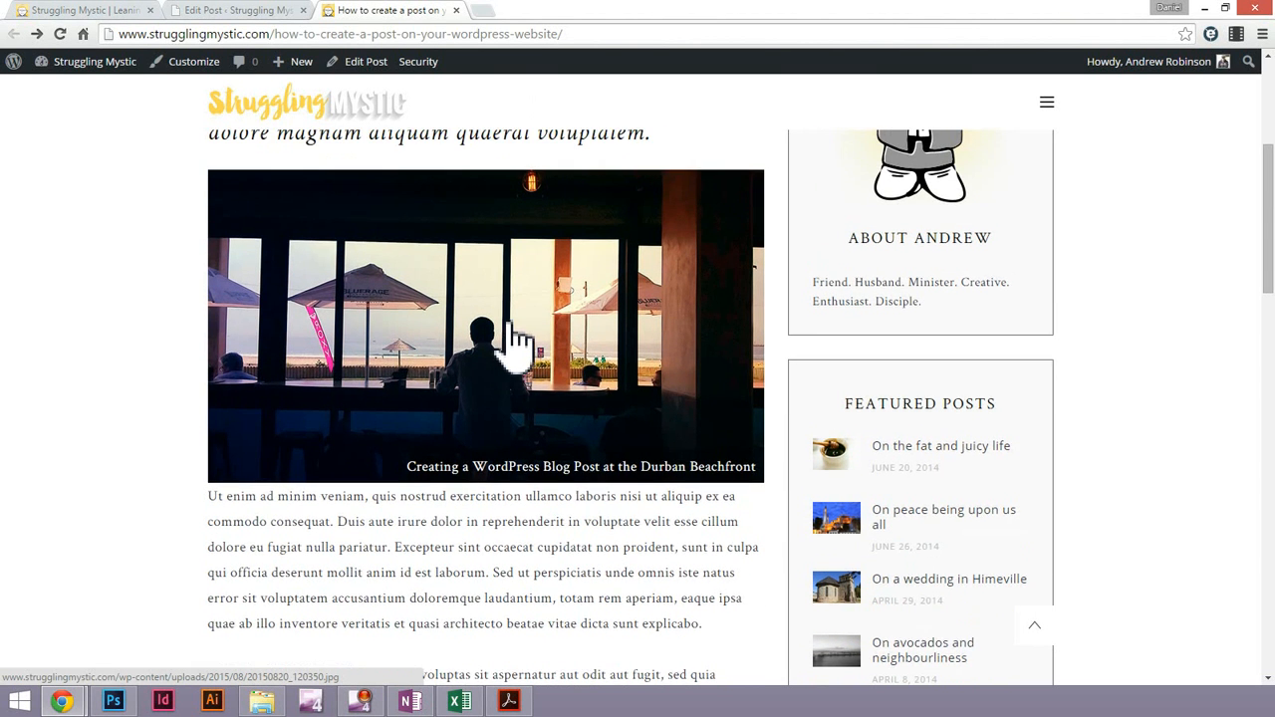
{"action": "left_click", "coordinate": [535, 381]}
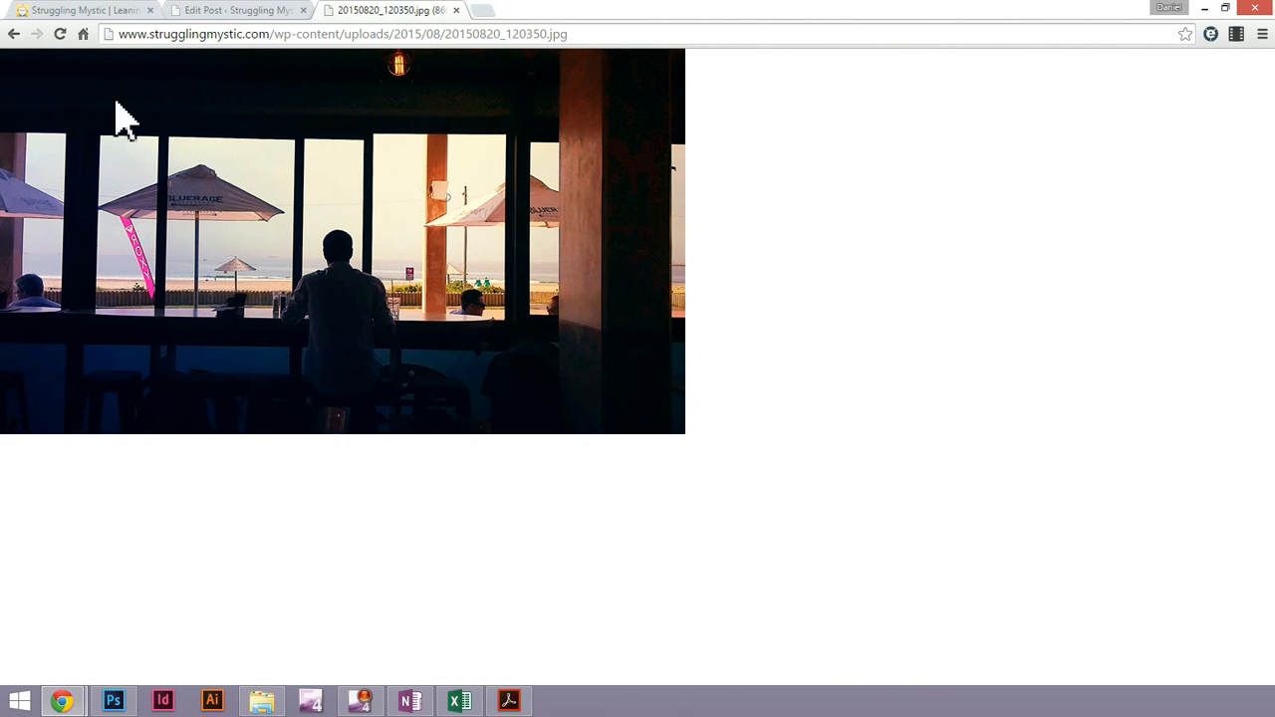
{"action": "left_click", "coordinate": [14, 36]}
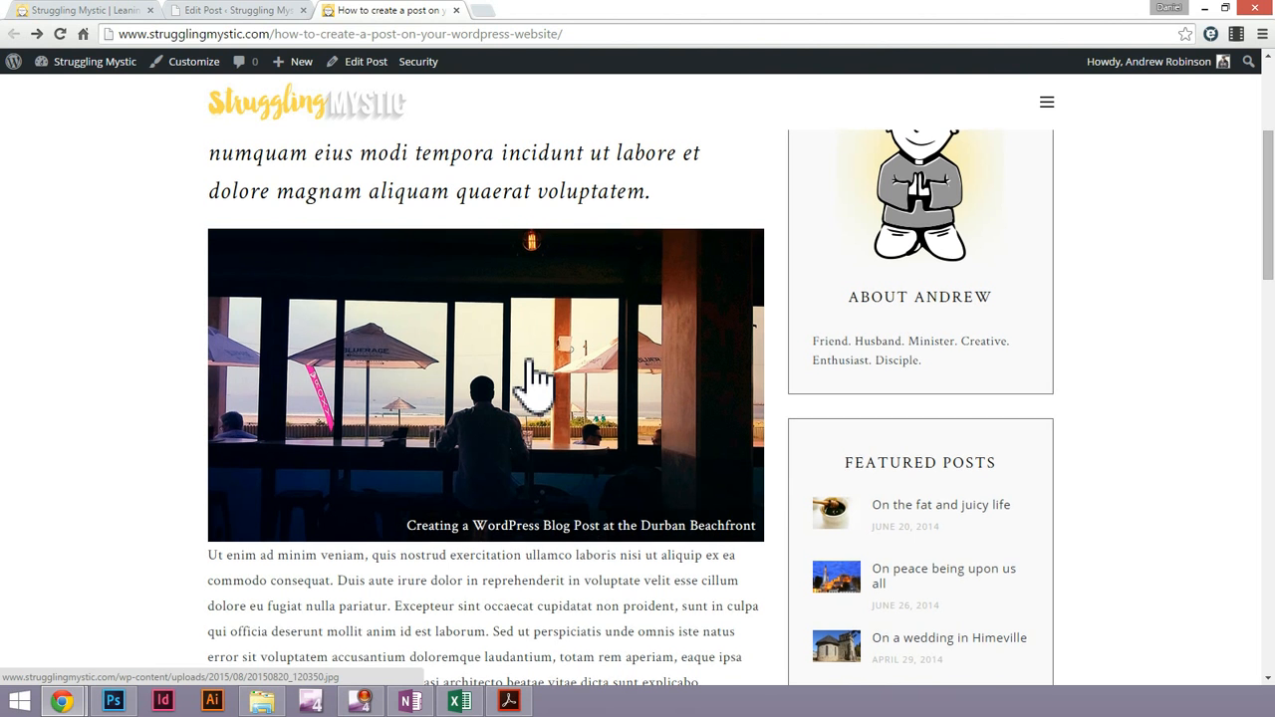
Review how the intro heading sits between the title and the image on the published post
{"action": "scroll", "coordinate": [535, 378], "scroll_direction": "up", "scroll_amount": 3}
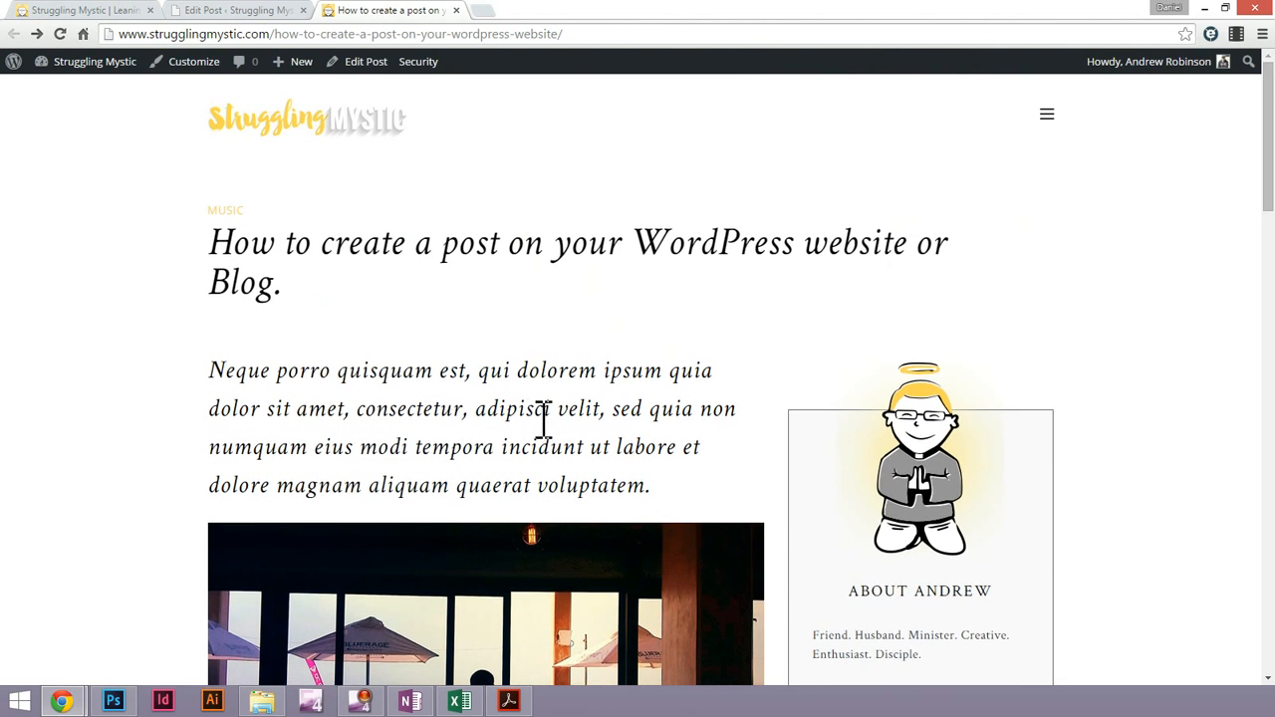
{"action": "scroll", "coordinate": [560, 424], "scroll_direction": "down", "scroll_amount": 1}
{"action": "triple_click", "coordinate": [510, 336]}
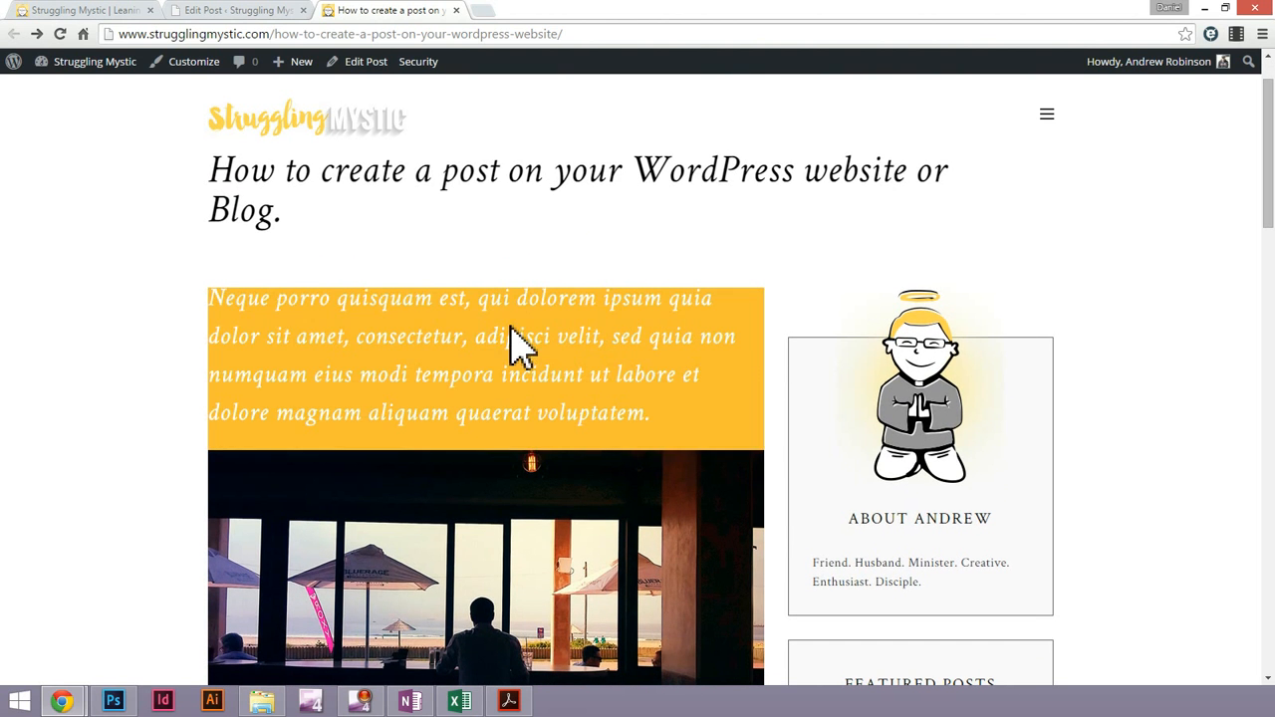
{"action": "left_click", "coordinate": [510, 336]}
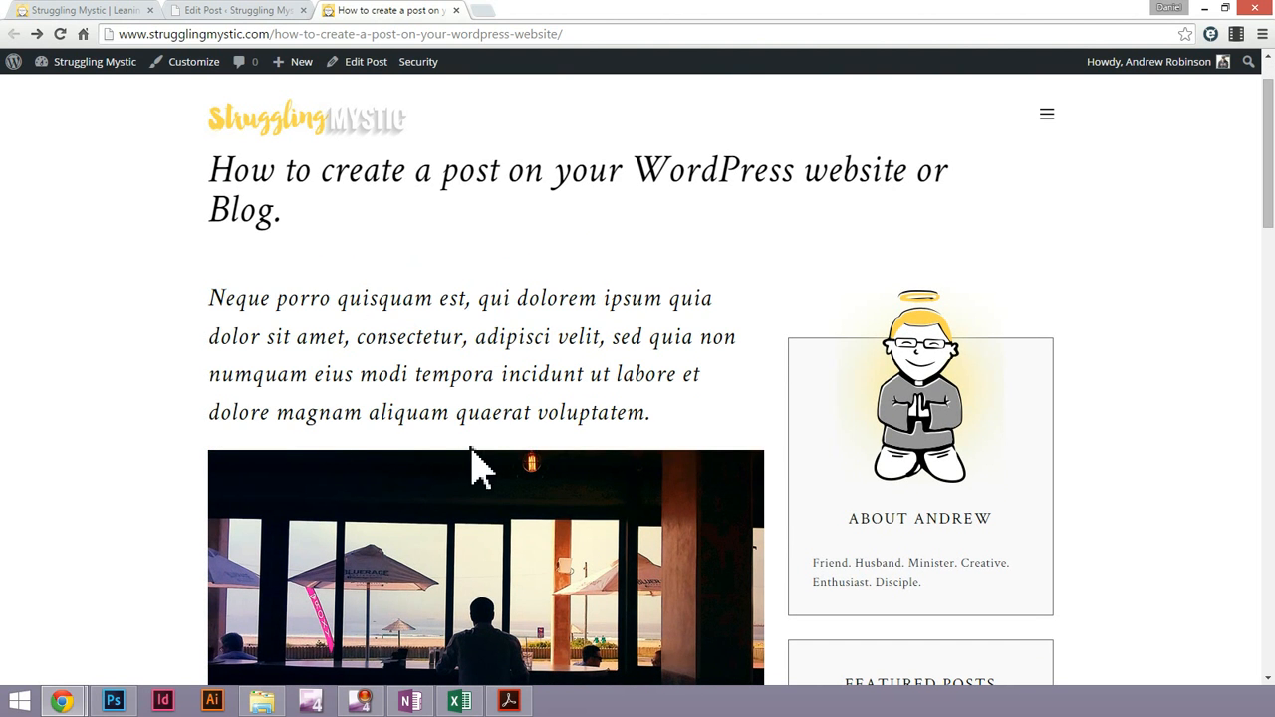
{"action": "scroll", "coordinate": [498, 498], "scroll_direction": "down", "scroll_amount": 1}
{"action": "scroll", "coordinate": [538, 546], "scroll_direction": "up", "scroll_amount": 2}
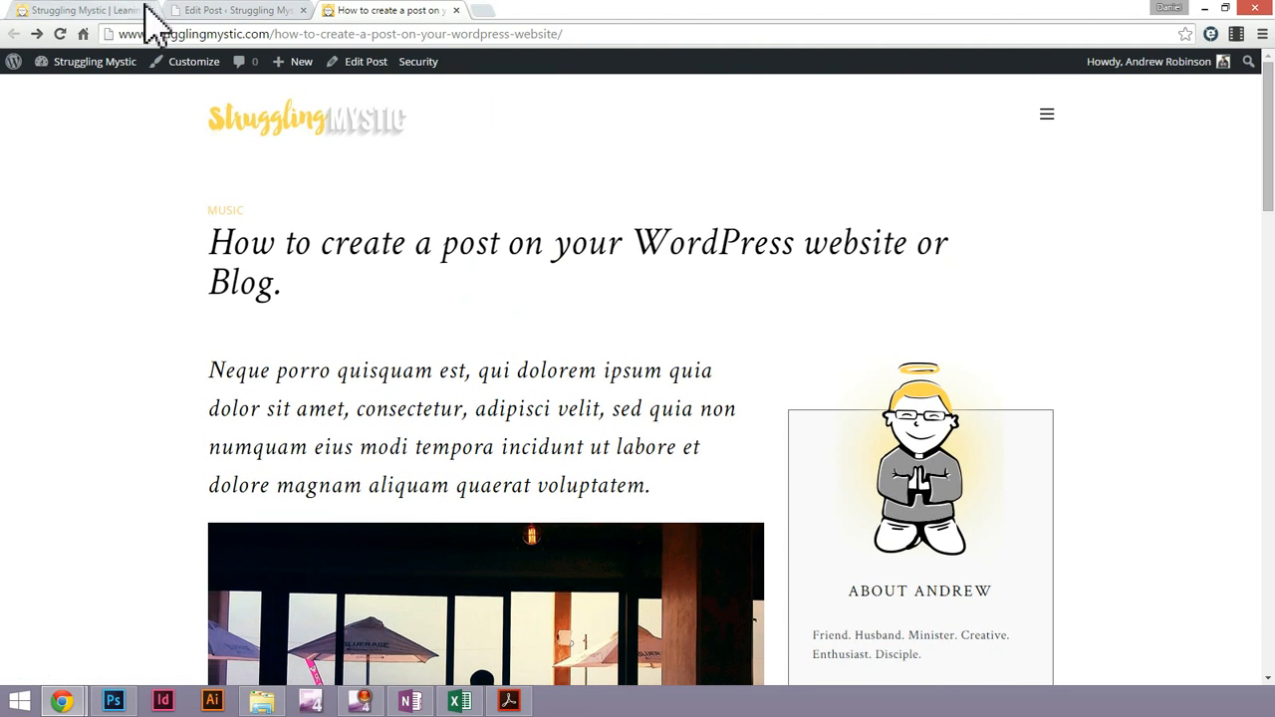
Back in the post editor, cut the "Neque porro quisquam est" heading above the image and remove the empty line
{"action": "left_click", "coordinate": [231, 10]}
{"action": "key", "text": "ctrl+a"}
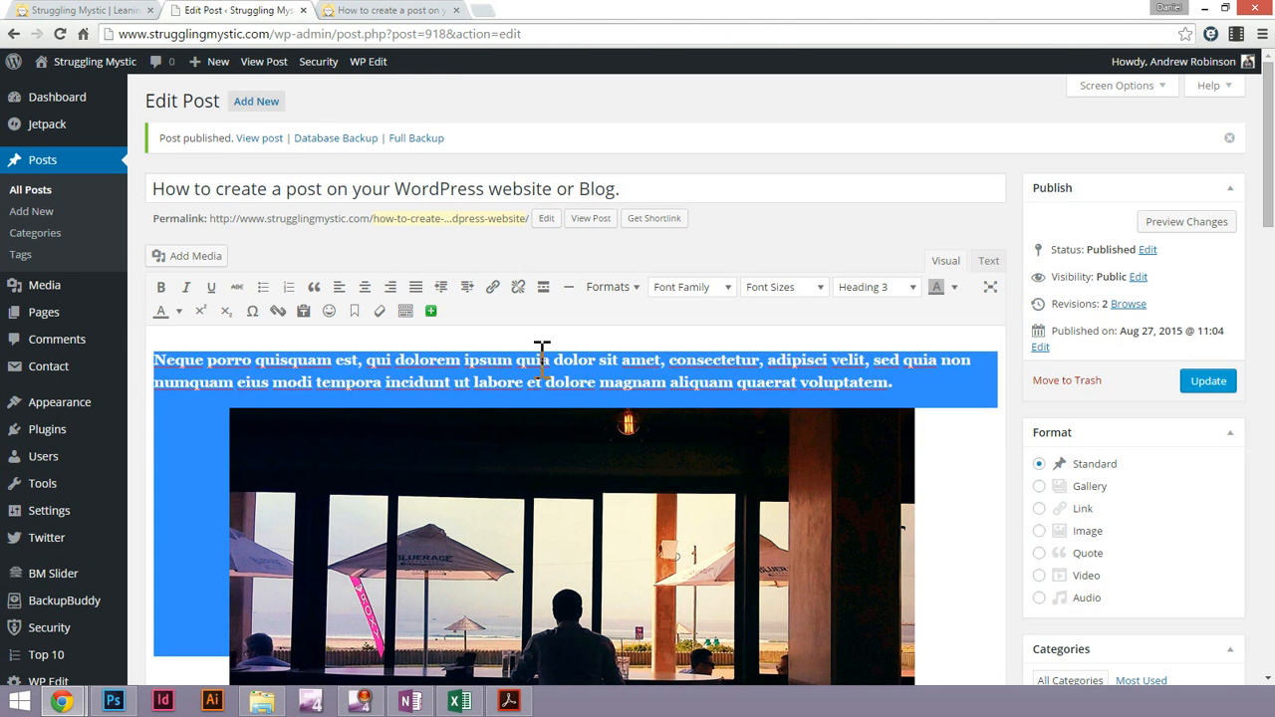
{"action": "left_click", "coordinate": [416, 361]}
{"action": "left_click_drag", "start_coordinate": [900, 383], "coordinate": [153, 360]}
{"action": "key", "text": "ctrl+c"}
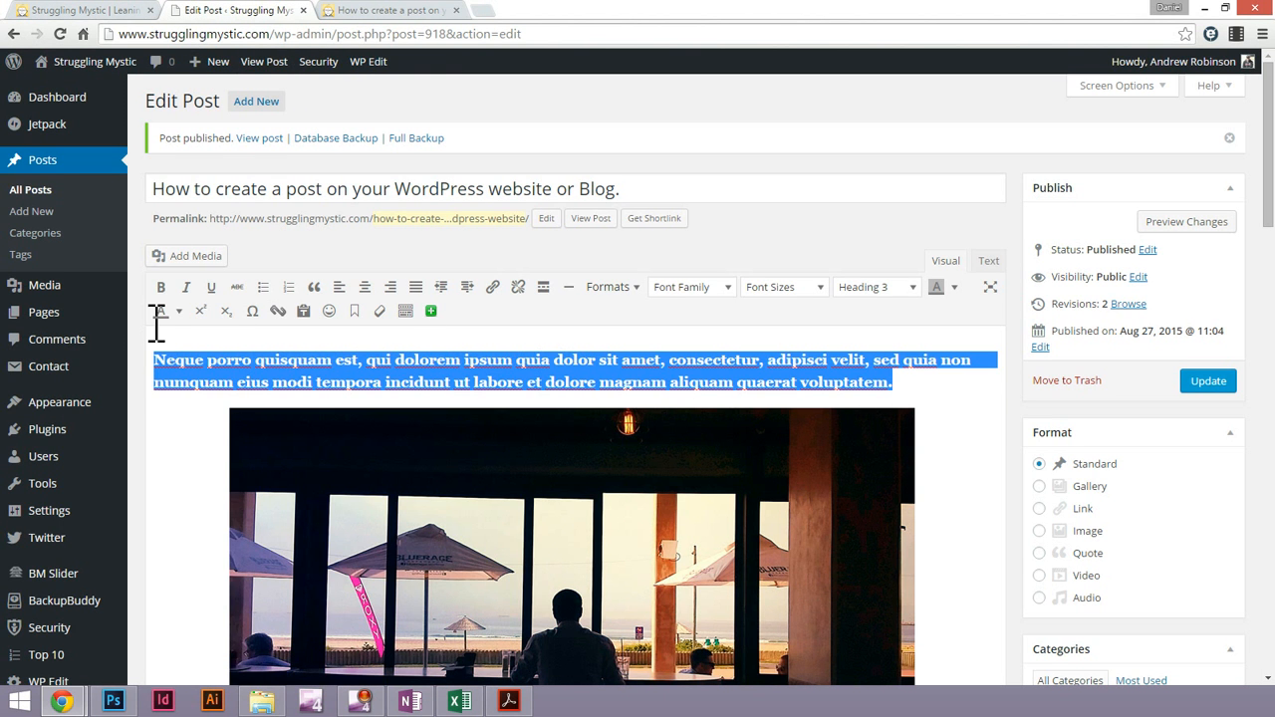
{"action": "key", "text": "Delete"}
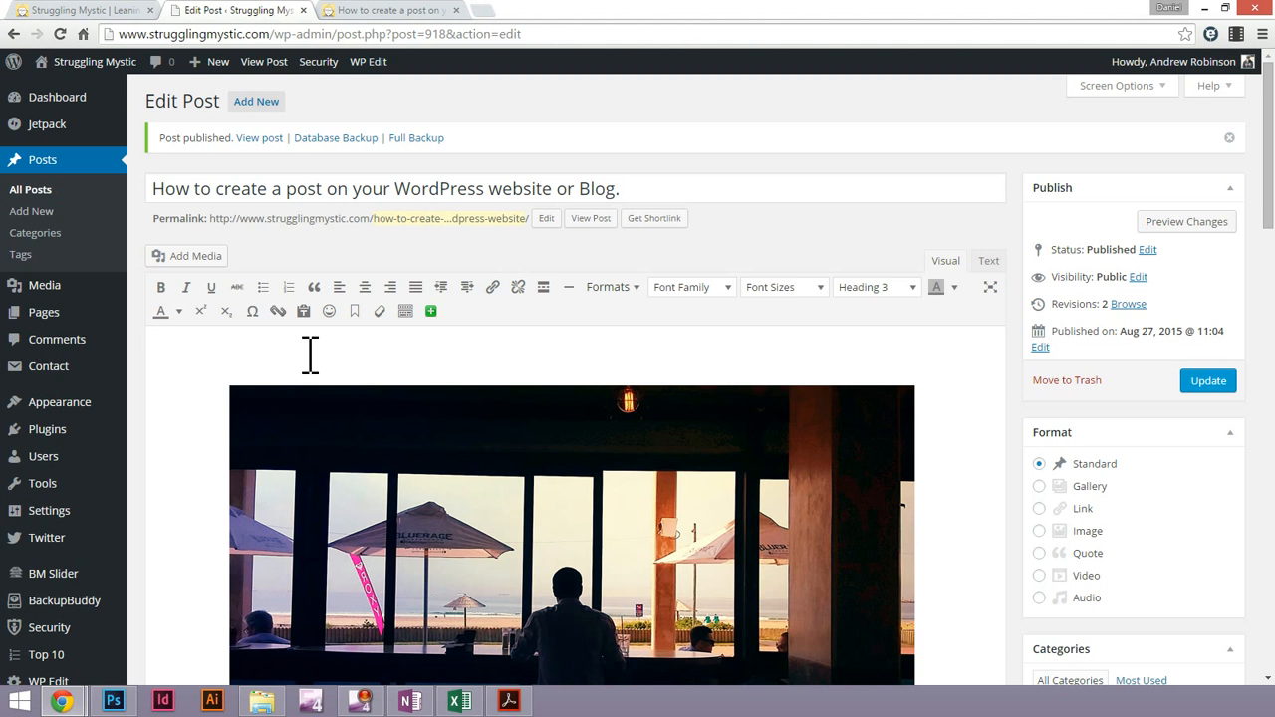
{"action": "key", "text": "Delete"}
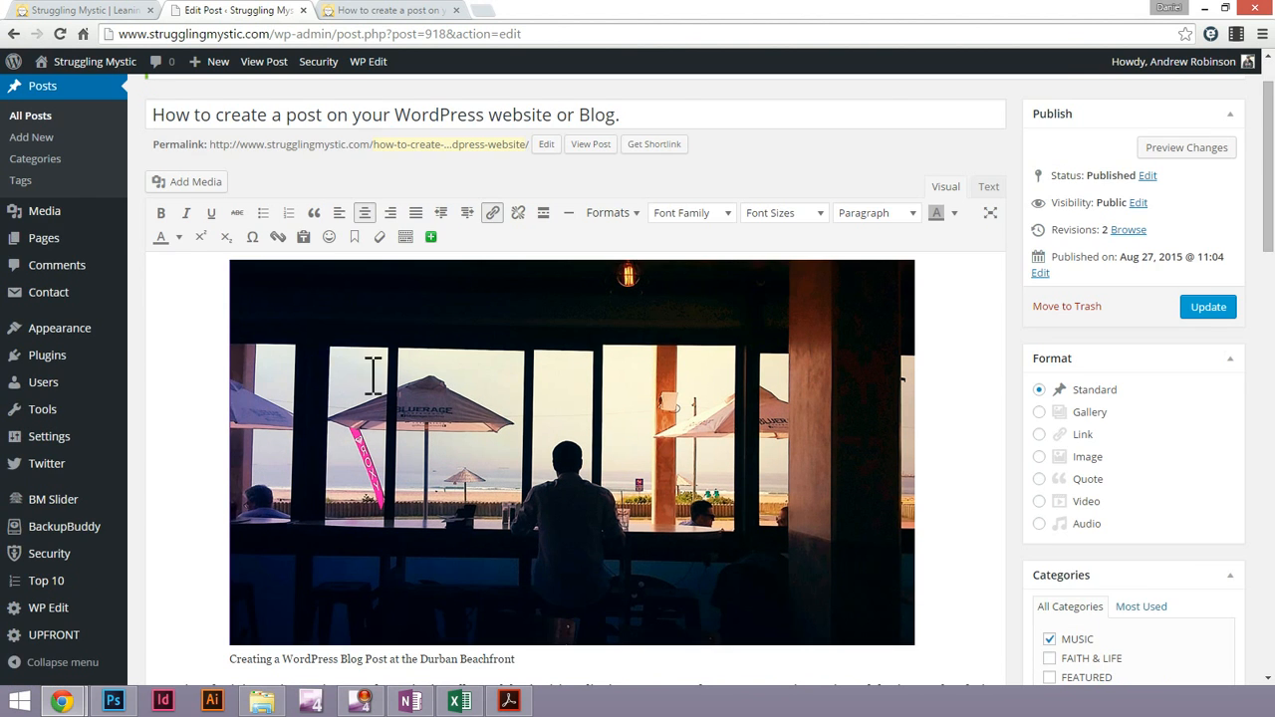
Paste the "Neque porro quisquam est" heading between the captioned image and the "Ut enim" paragraph
{"action": "scroll", "coordinate": [527, 410], "scroll_direction": "up", "scroll_amount": 1}
{"action": "scroll", "coordinate": [528, 409], "scroll_direction": "down", "scroll_amount": 5}
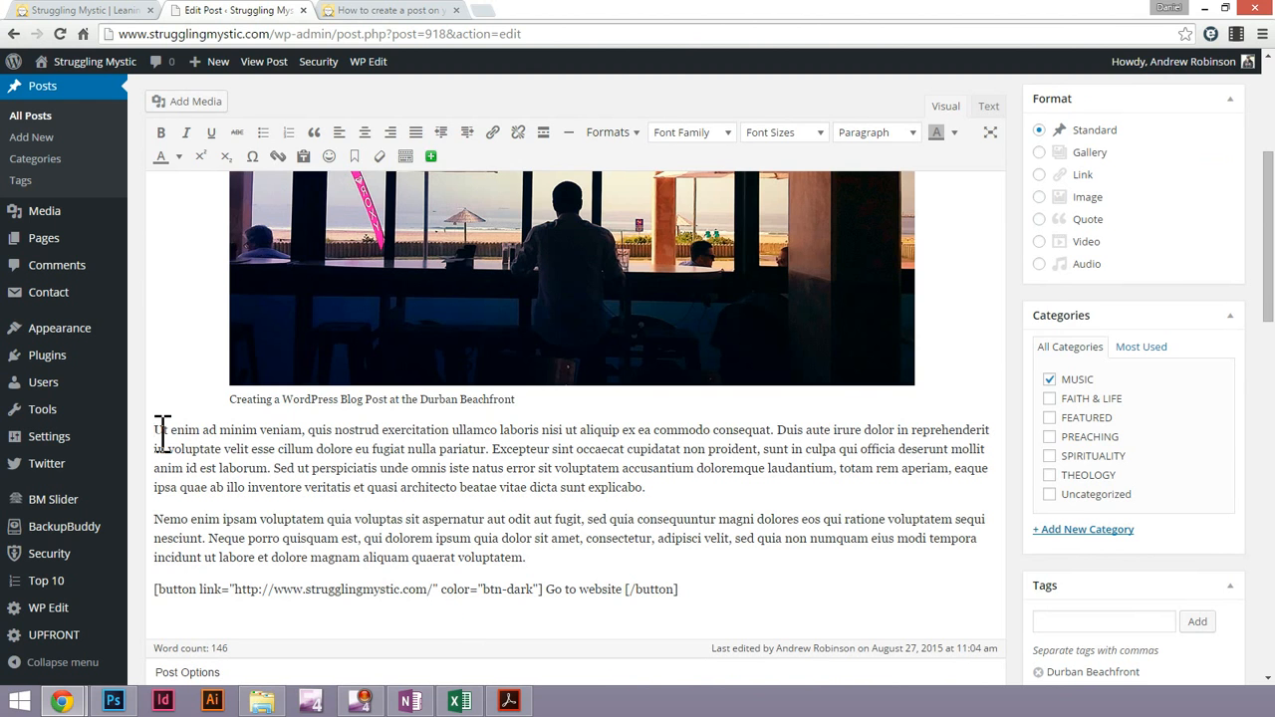
{"action": "key", "text": "Return"}
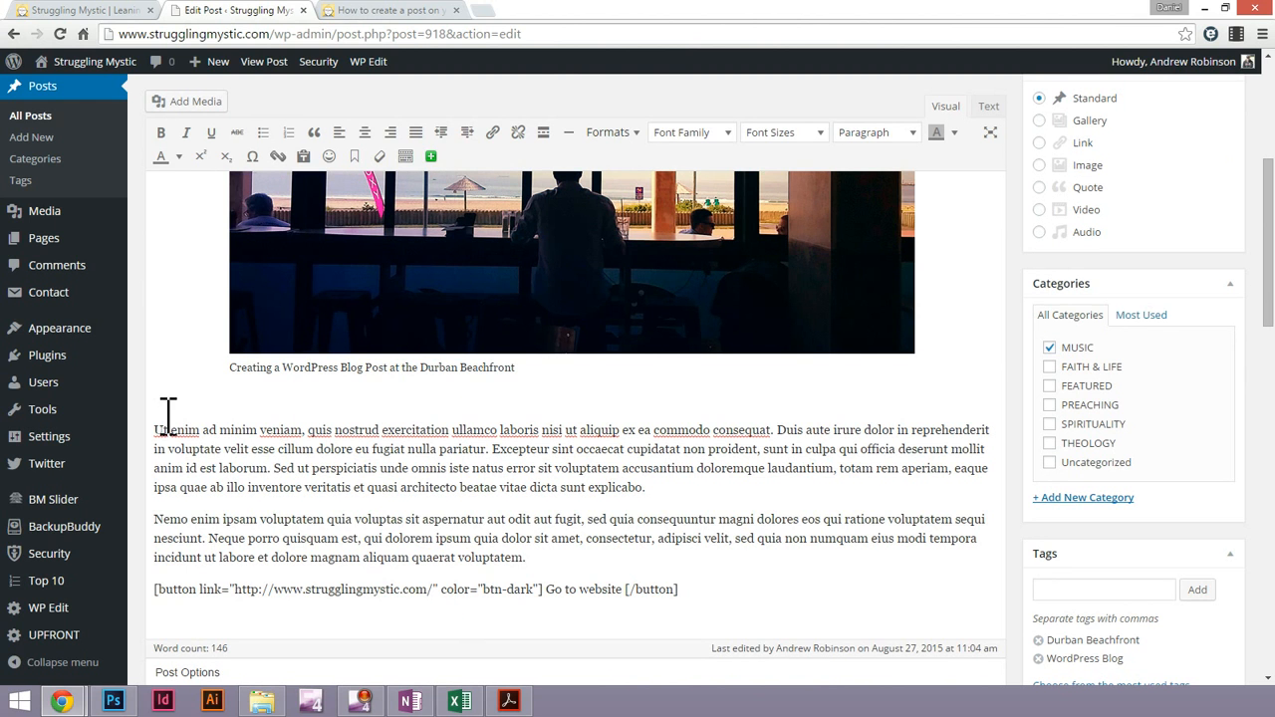
{"action": "key", "text": "ctrl+v"}
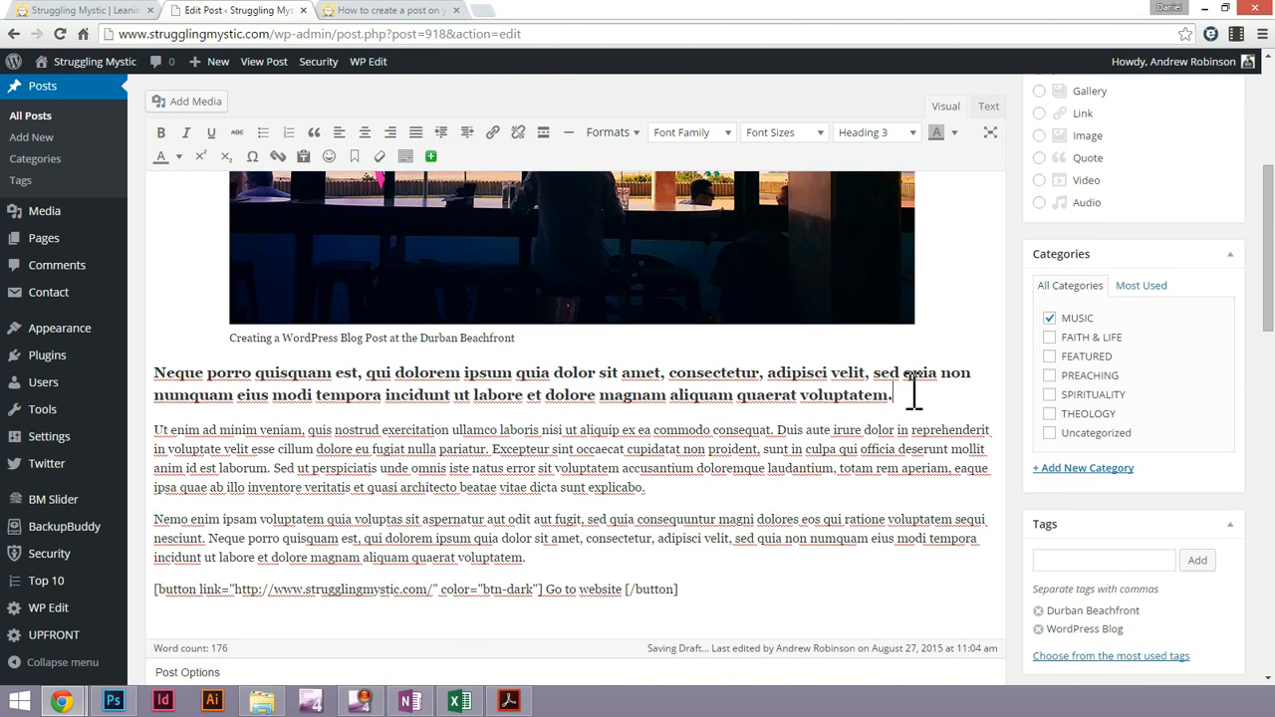
Shorten the heading below the image so that it ends with "dolor sit amet, consectetur."
{"action": "left_click", "coordinate": [667, 370], "text": "shift"}
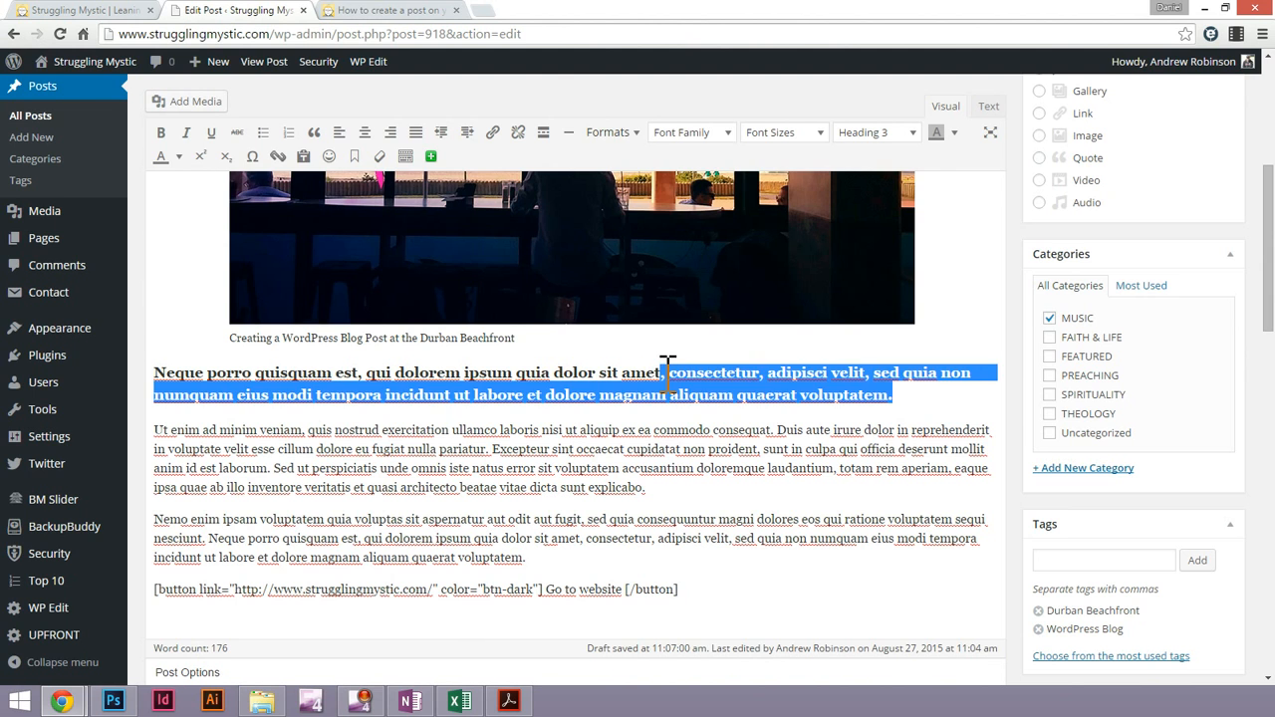
{"action": "left_click", "coordinate": [763, 373]}
{"action": "left_click", "coordinate": [886, 393], "text": "shift"}
{"action": "key", "text": "BackSpace"}
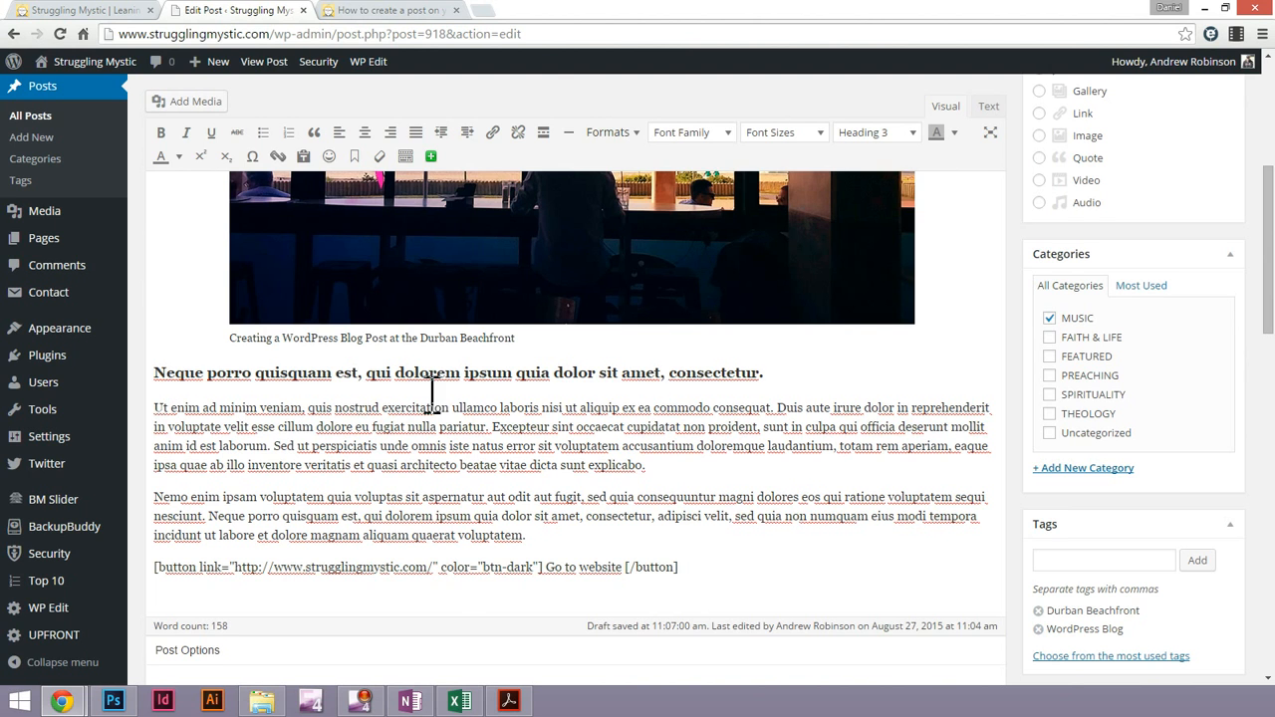
Change the "Neque porro quisquam est" line below the image to Heading 4
{"action": "left_click", "coordinate": [908, 132]}
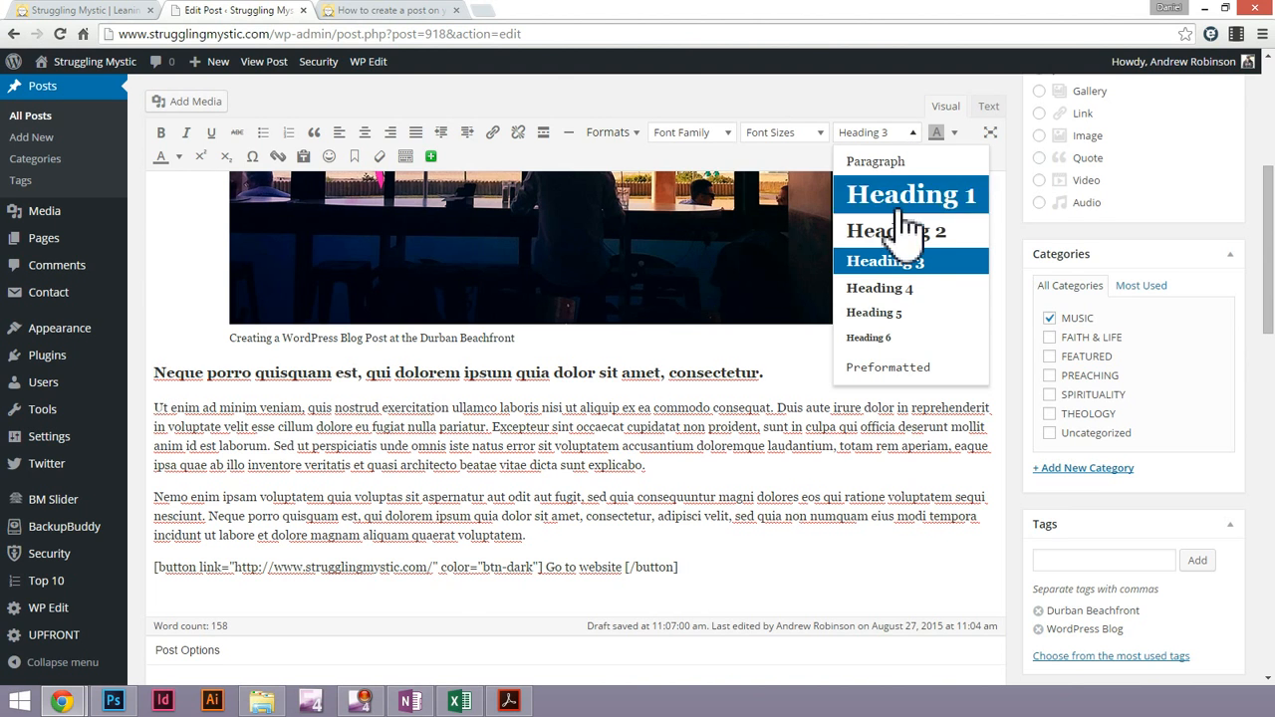
{"action": "left_click", "coordinate": [887, 288]}
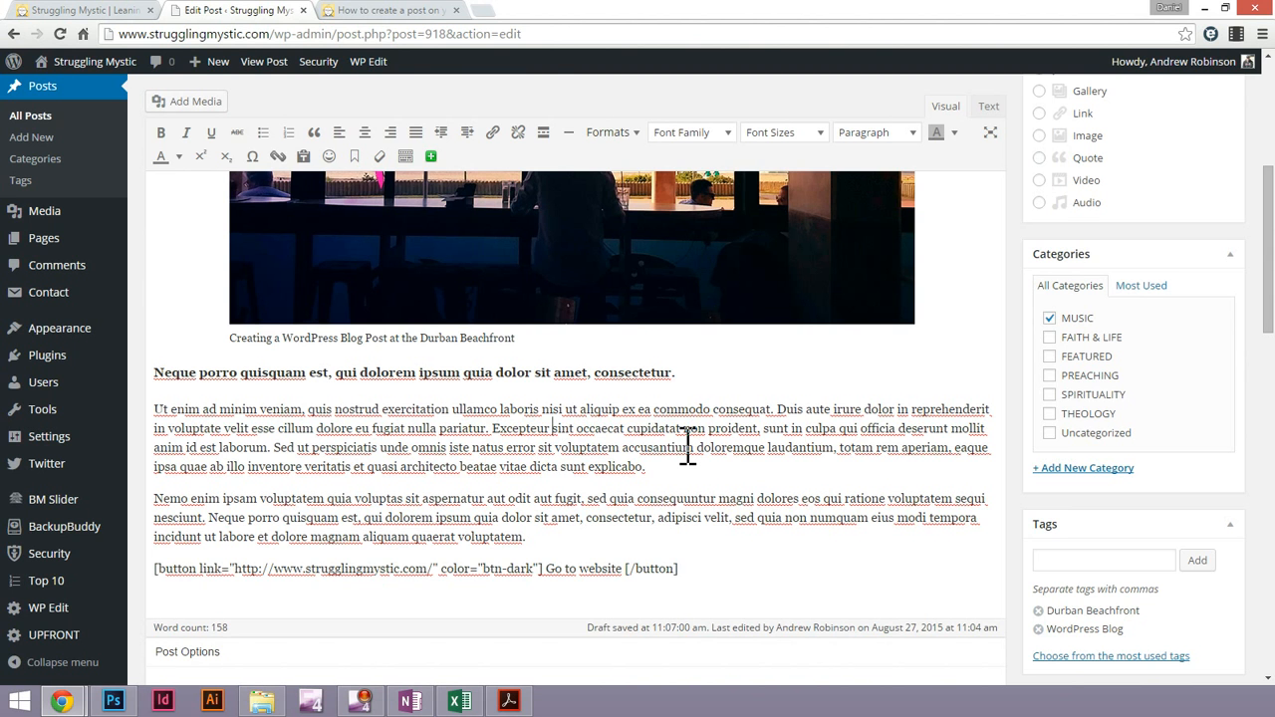
Check the beachfront image on the published post and inspect its link destination in the post editor
{"action": "scroll", "coordinate": [636, 373], "scroll_direction": "up", "scroll_amount": 6}
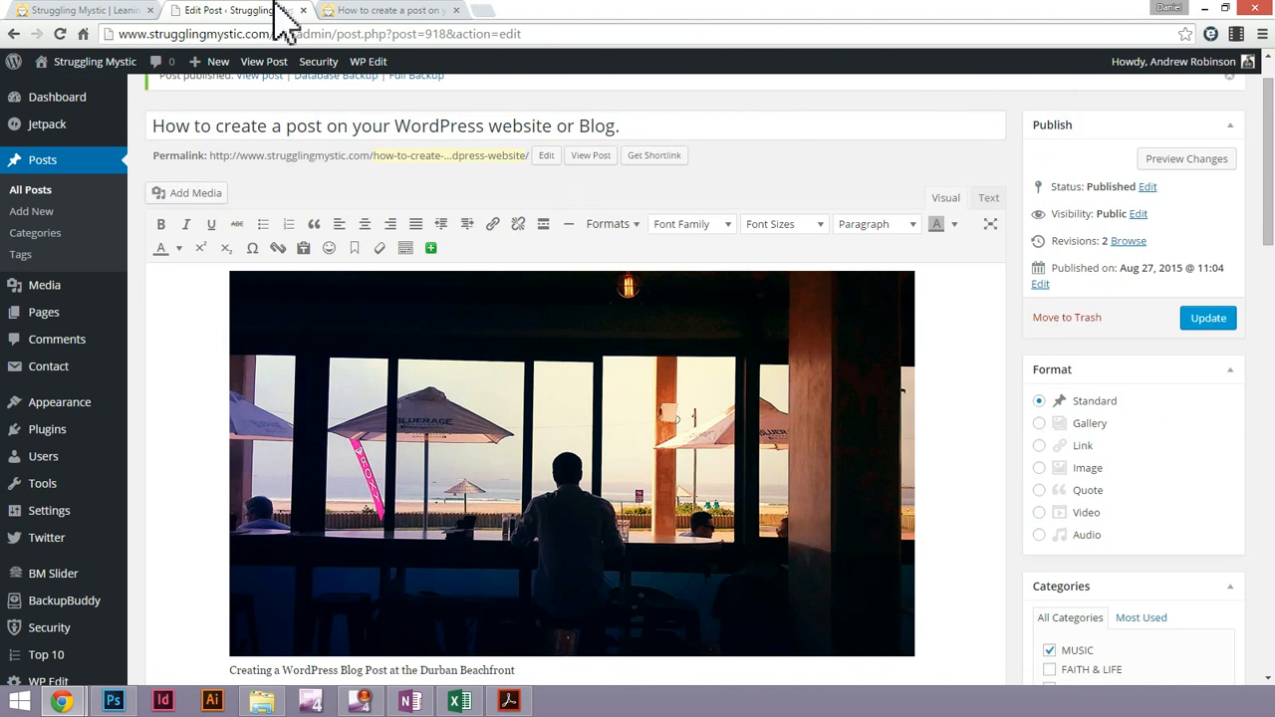
{"action": "left_click", "coordinate": [376, 12]}
{"action": "scroll", "coordinate": [598, 518], "scroll_direction": "down", "scroll_amount": 3}
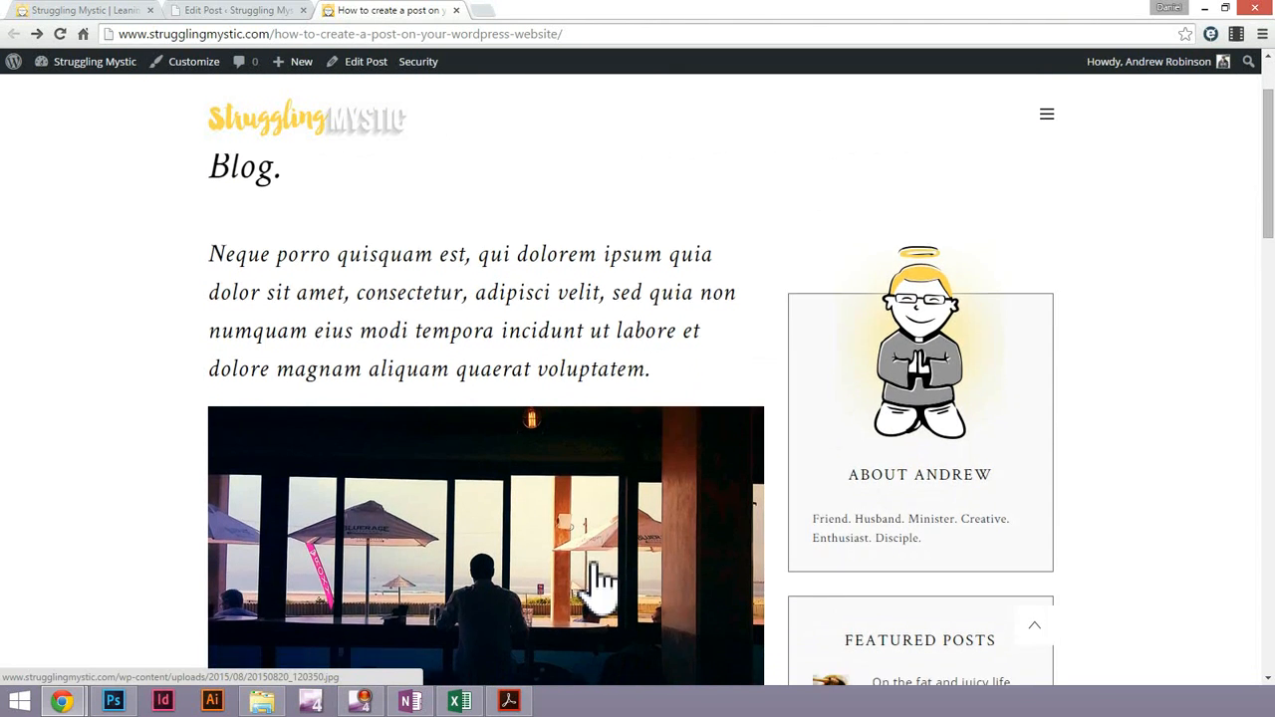
{"action": "left_click", "coordinate": [262, 11]}
{"action": "left_click", "coordinate": [638, 425]}
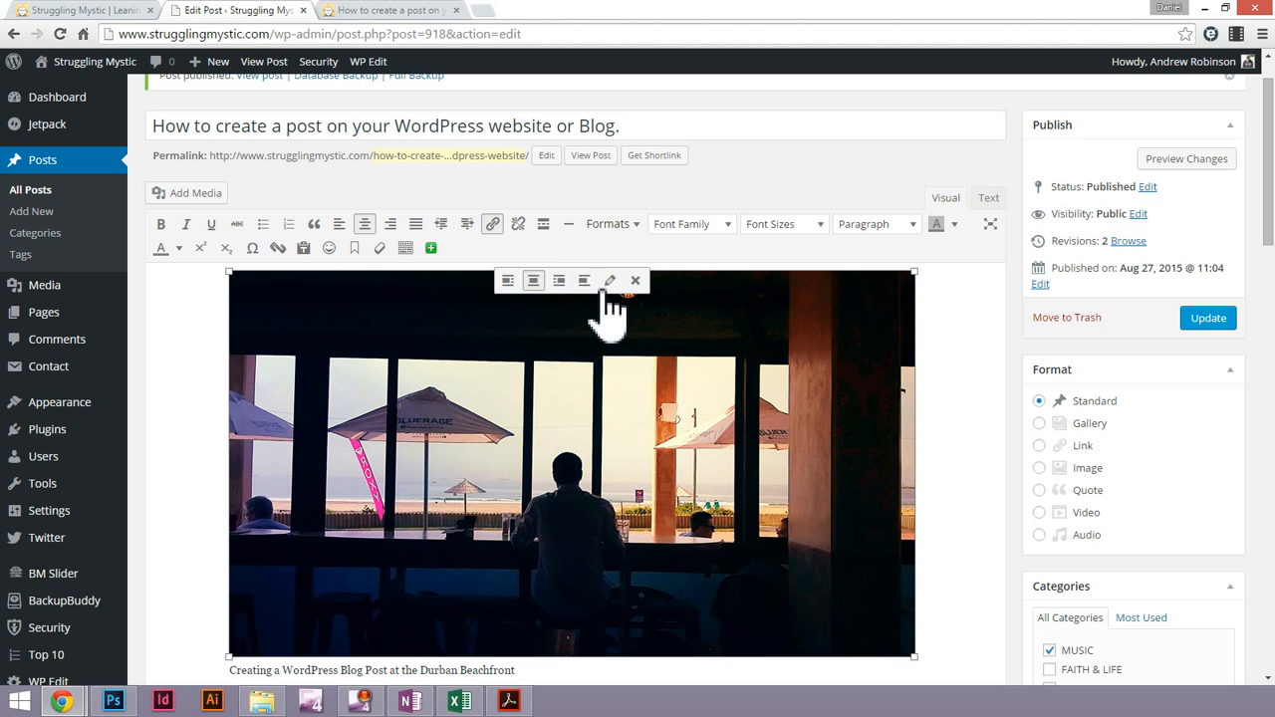
{"action": "left_click", "coordinate": [501, 231]}
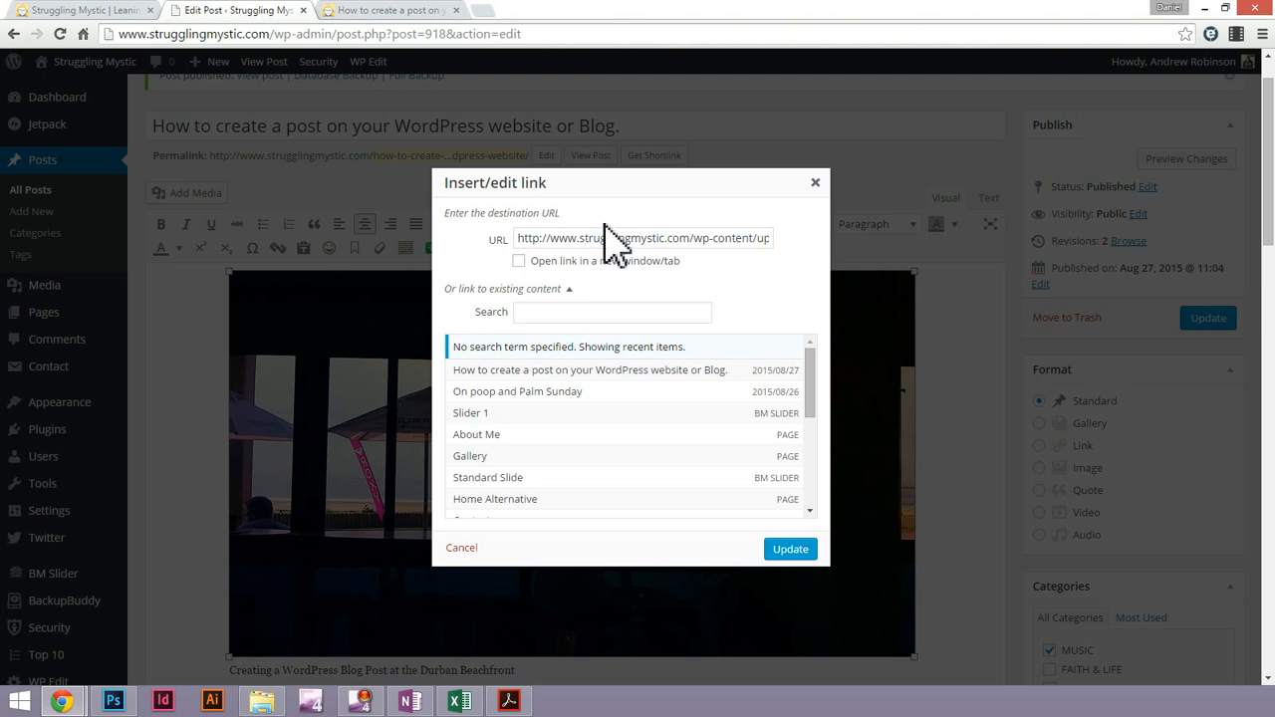
{"action": "double_click", "coordinate": [566, 238]}
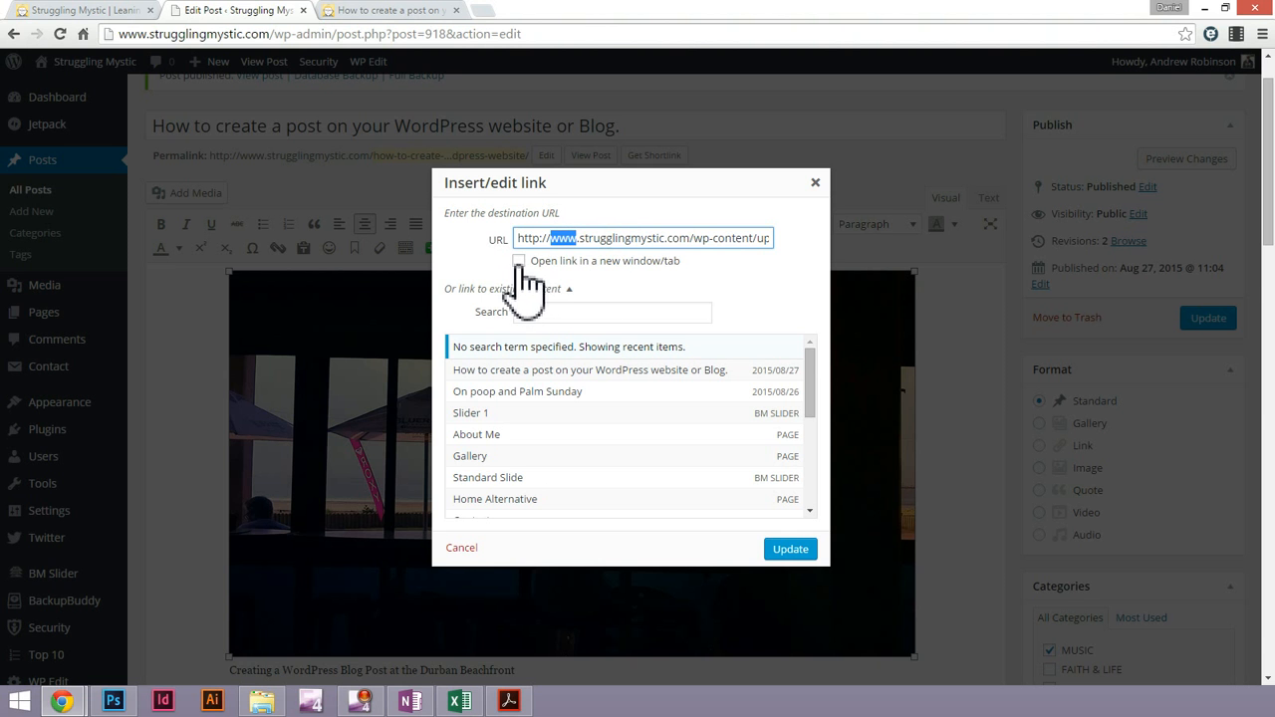
{"action": "left_click", "coordinate": [459, 548]}
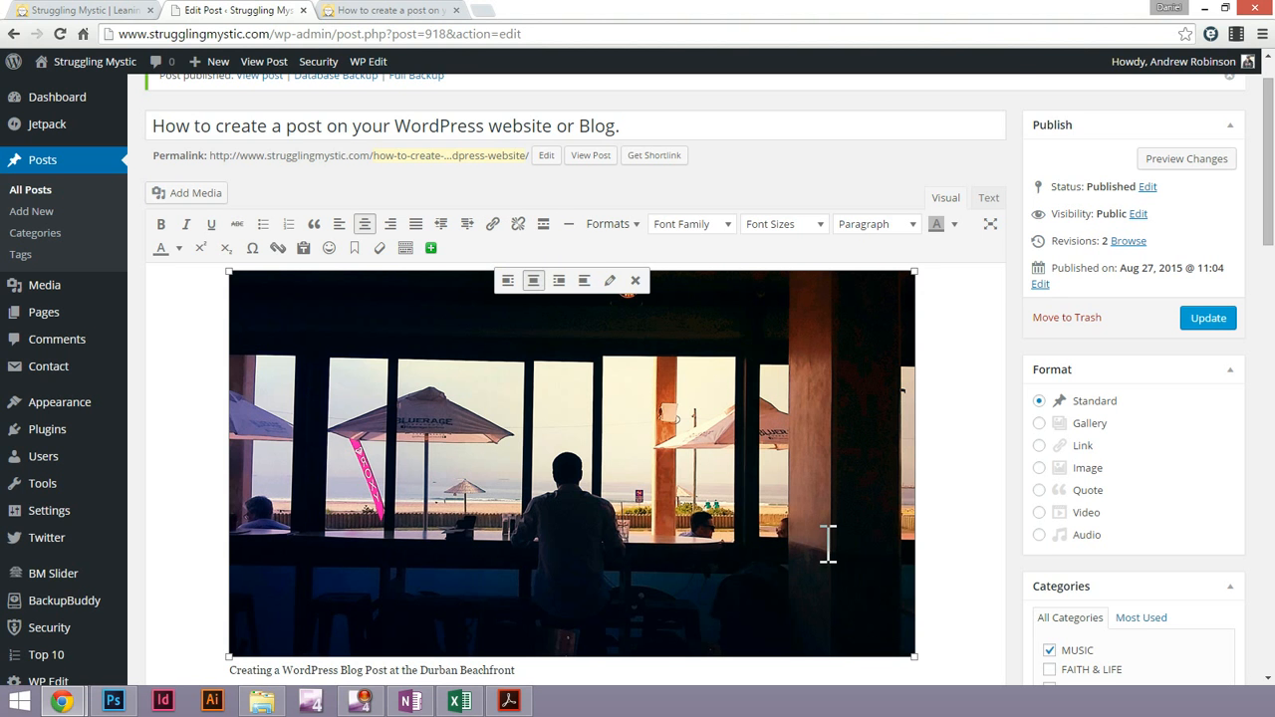
{"action": "scroll", "coordinate": [827, 543], "scroll_direction": "down", "scroll_amount": 5}
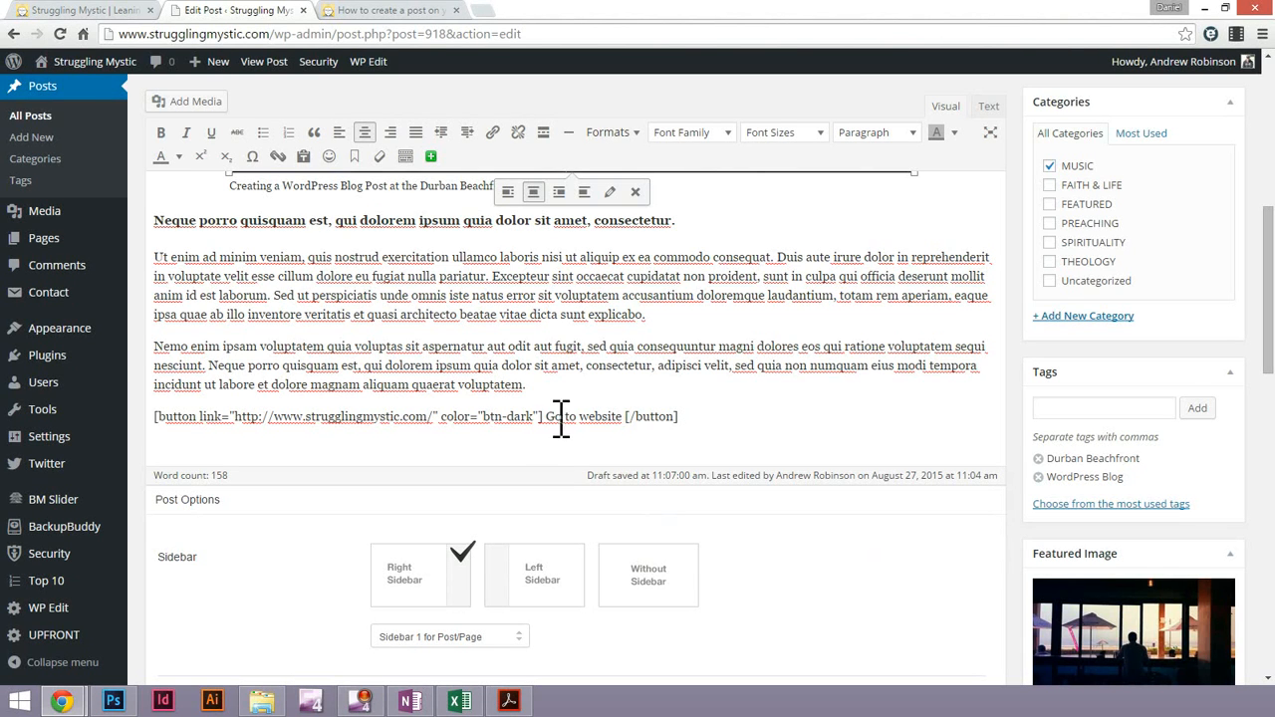
{"action": "left_click", "coordinate": [560, 419]}
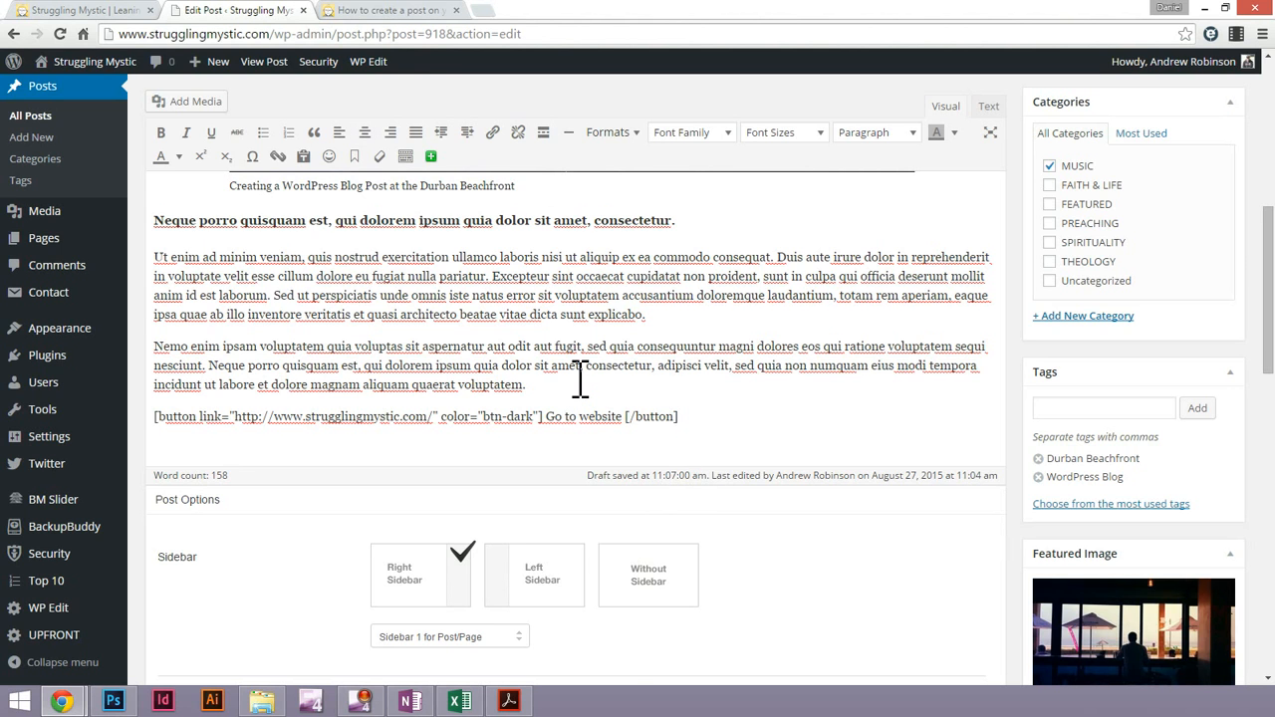
Review the captioned image and the "Ut enim" and "Nemo enim" paragraphs on the published post
{"action": "left_click", "coordinate": [411, 12]}
{"action": "scroll", "coordinate": [588, 319], "scroll_direction": "down", "scroll_amount": 2}
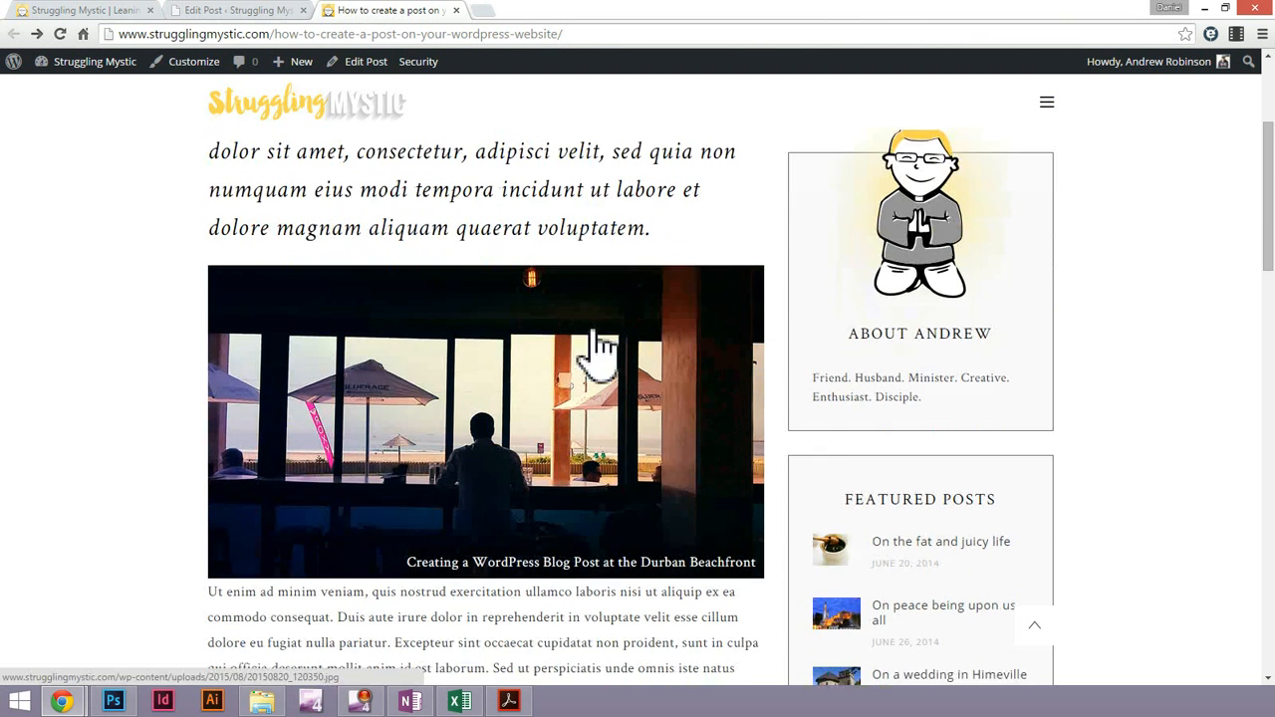
{"action": "scroll", "coordinate": [589, 348], "scroll_direction": "down", "scroll_amount": 3}
{"action": "scroll", "coordinate": [561, 322], "scroll_direction": "up", "scroll_amount": 1}
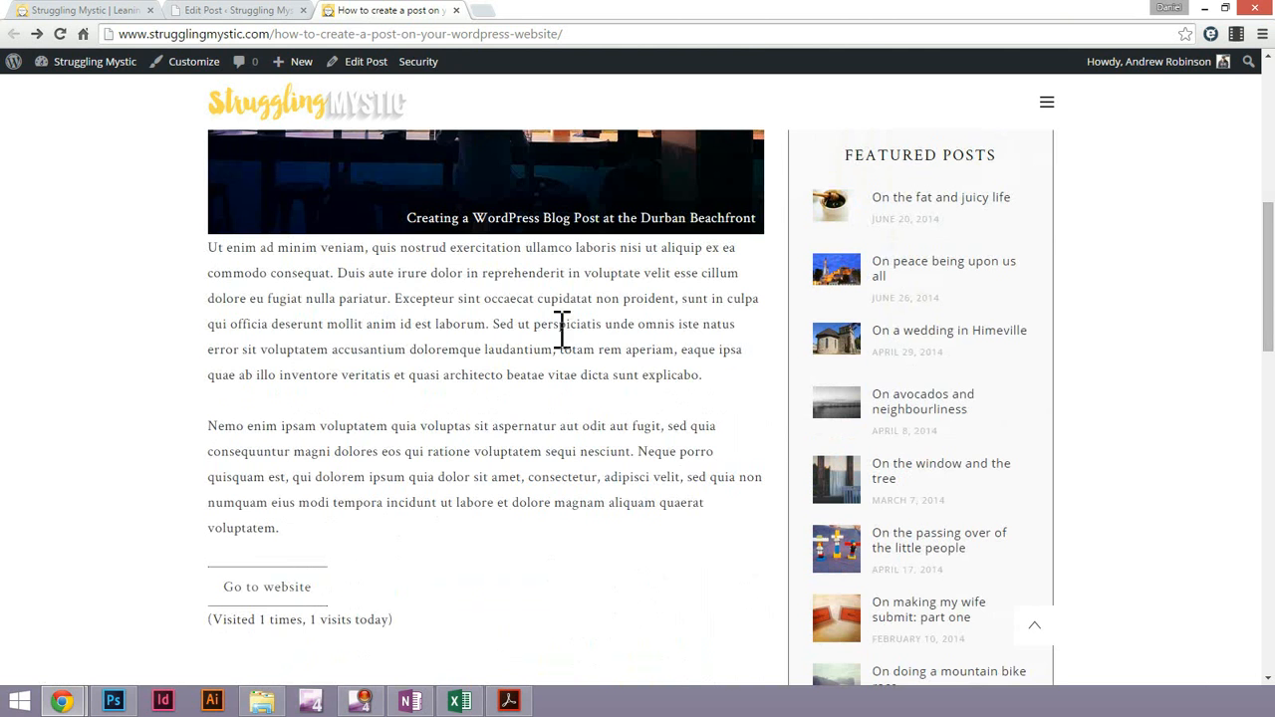
{"action": "scroll", "coordinate": [513, 307], "scroll_direction": "up", "scroll_amount": 2}
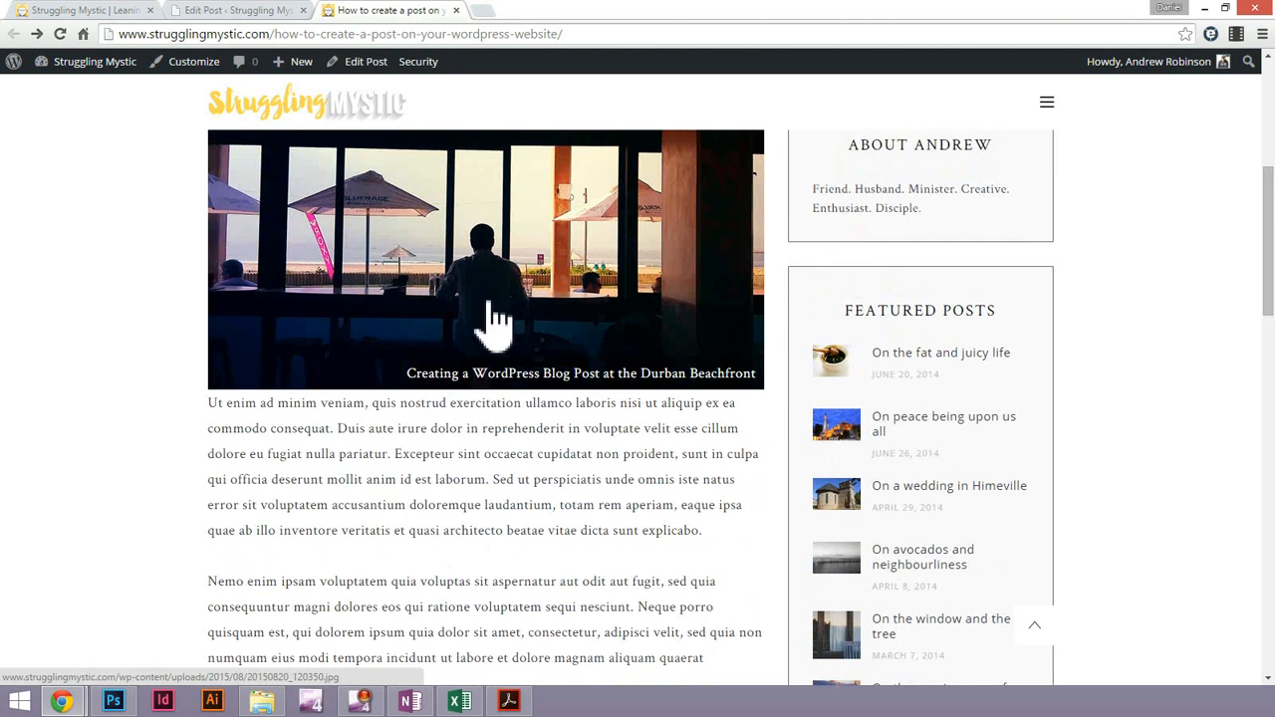
{"action": "scroll", "coordinate": [429, 418], "scroll_direction": "up", "scroll_amount": 2}
{"action": "scroll", "coordinate": [398, 563], "scroll_direction": "down", "scroll_amount": 1}
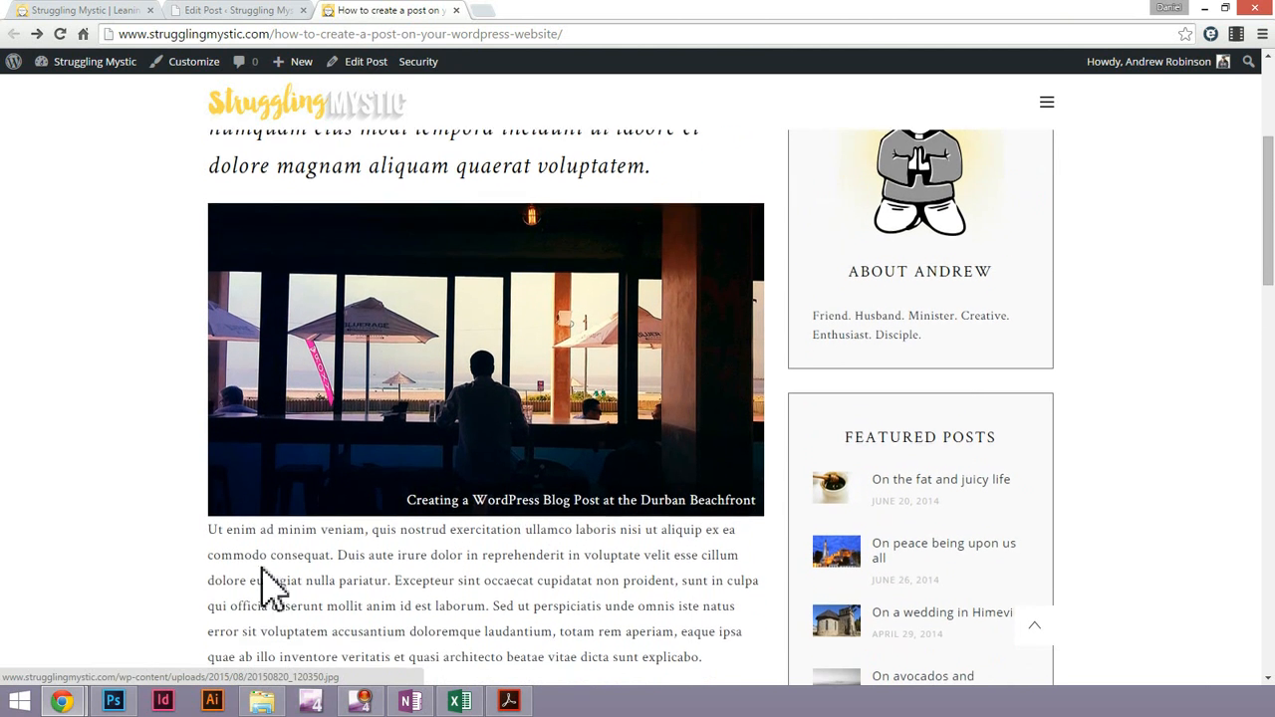
{"action": "left_click_drag", "start_coordinate": [212, 535], "coordinate": [439, 604]}
{"action": "scroll", "coordinate": [506, 581], "scroll_direction": "down", "scroll_amount": 3}
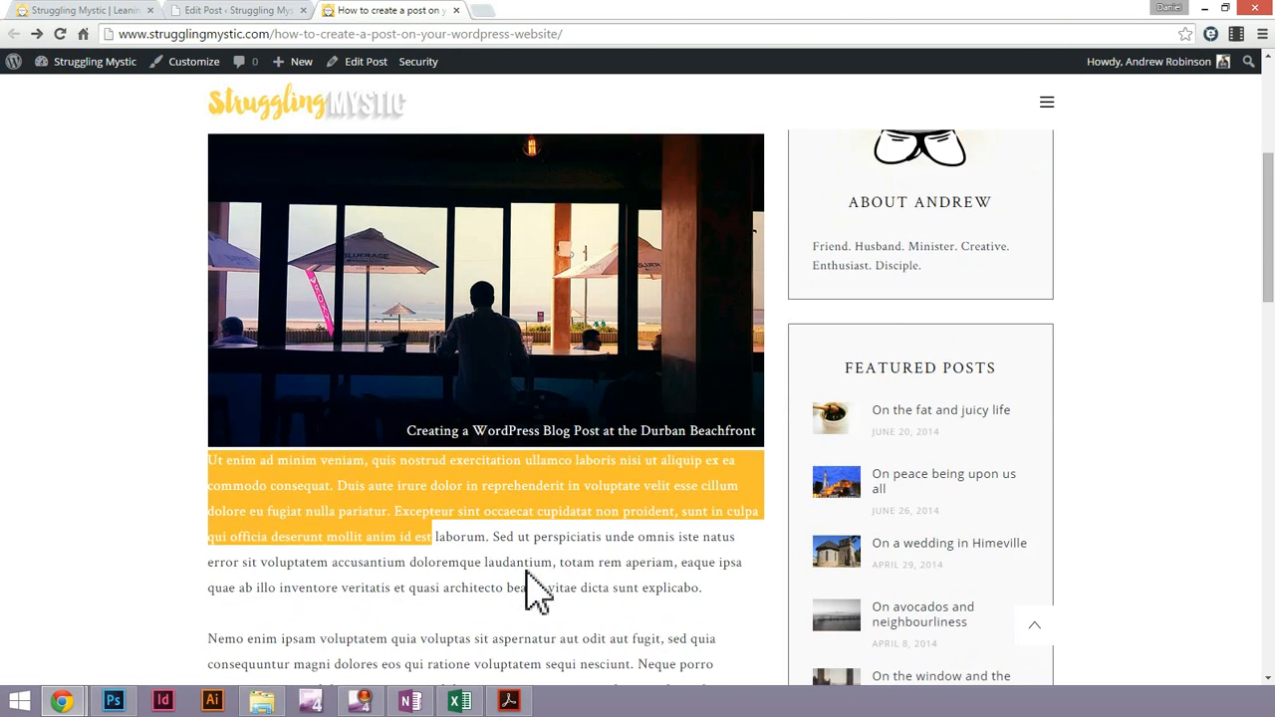
{"action": "left_click", "coordinate": [539, 428]}
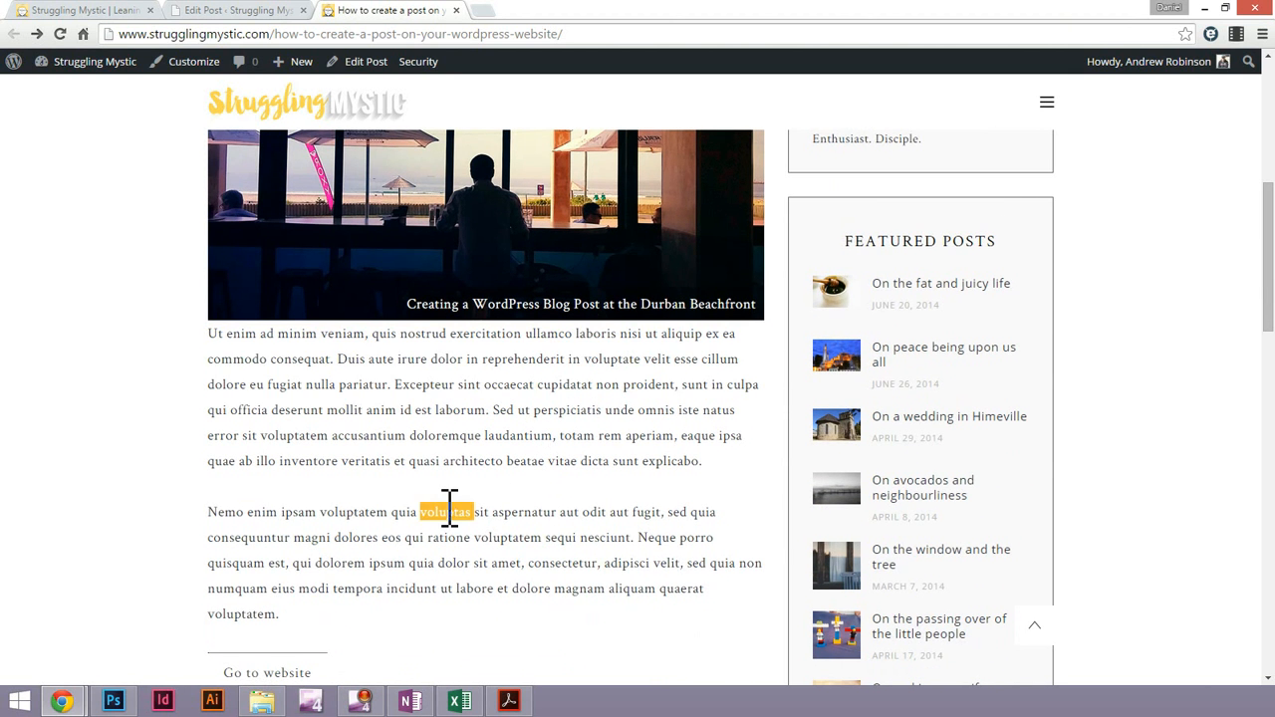
{"action": "triple_click", "coordinate": [450, 505]}
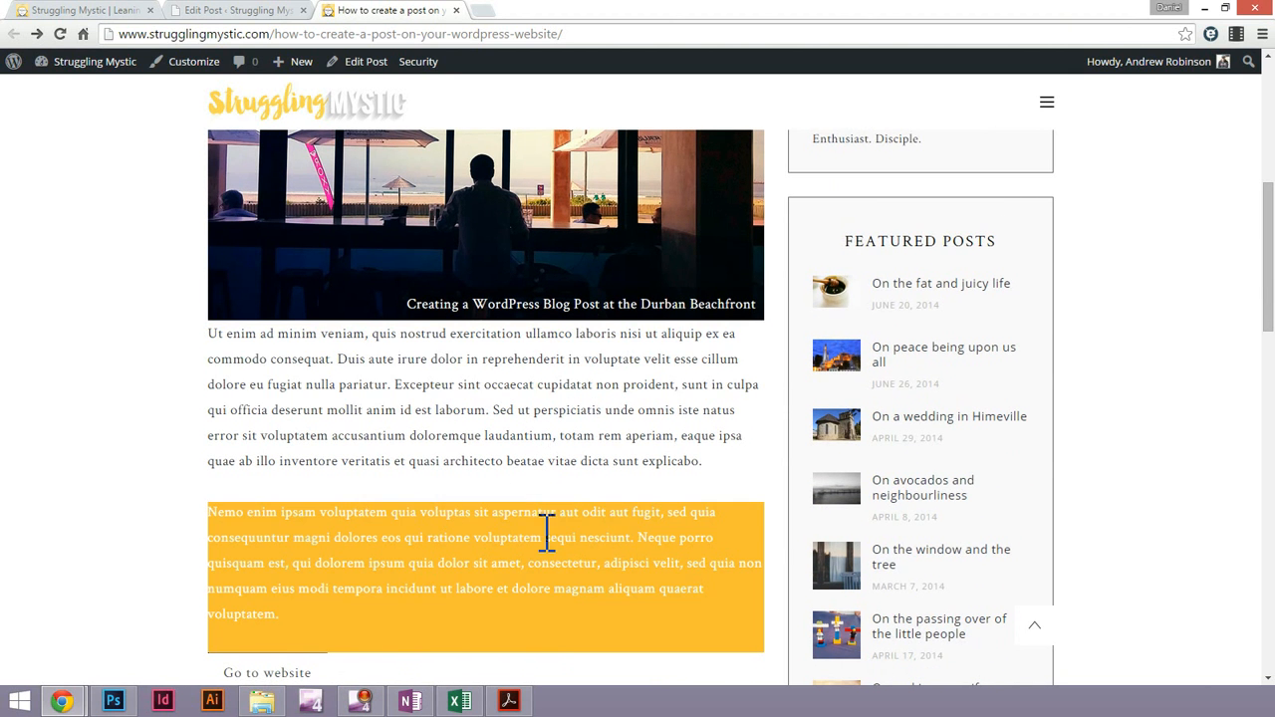
{"action": "left_click", "coordinate": [351, 535]}
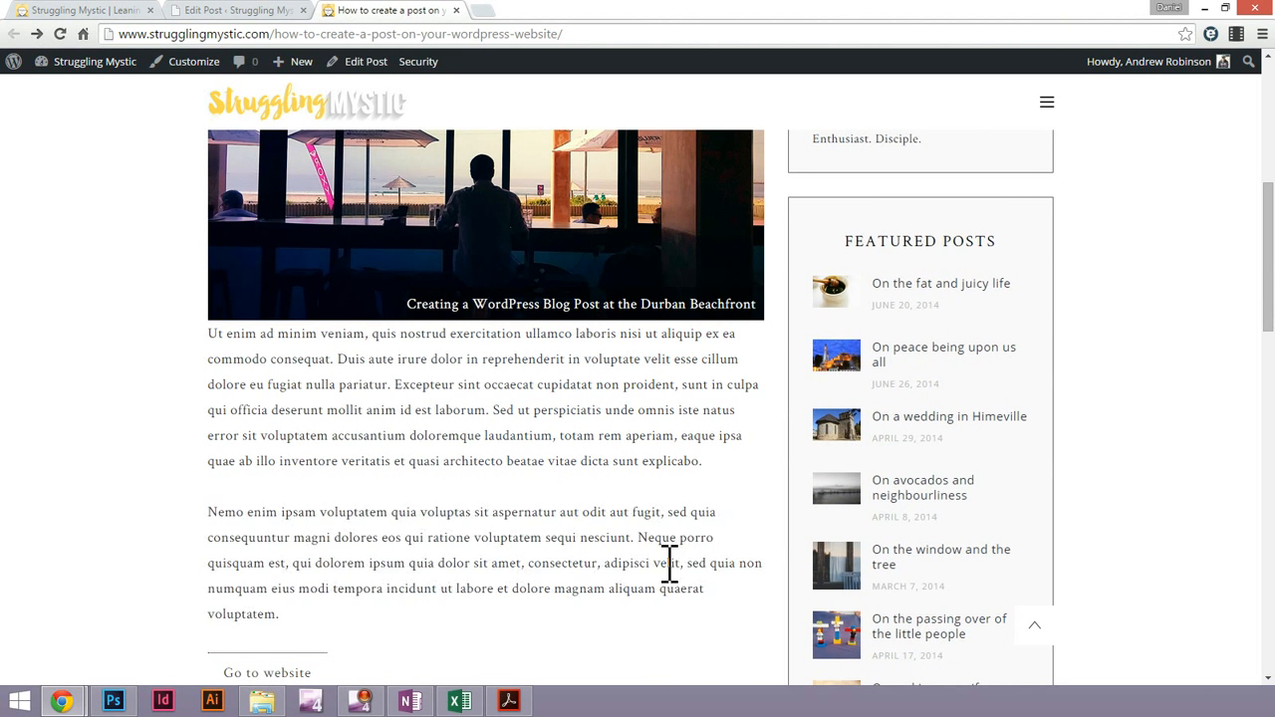
Back in the post editor, place the cursor at the start of the "Nemo enim" paragraph and open the media library
{"action": "left_click", "coordinate": [245, 12]}
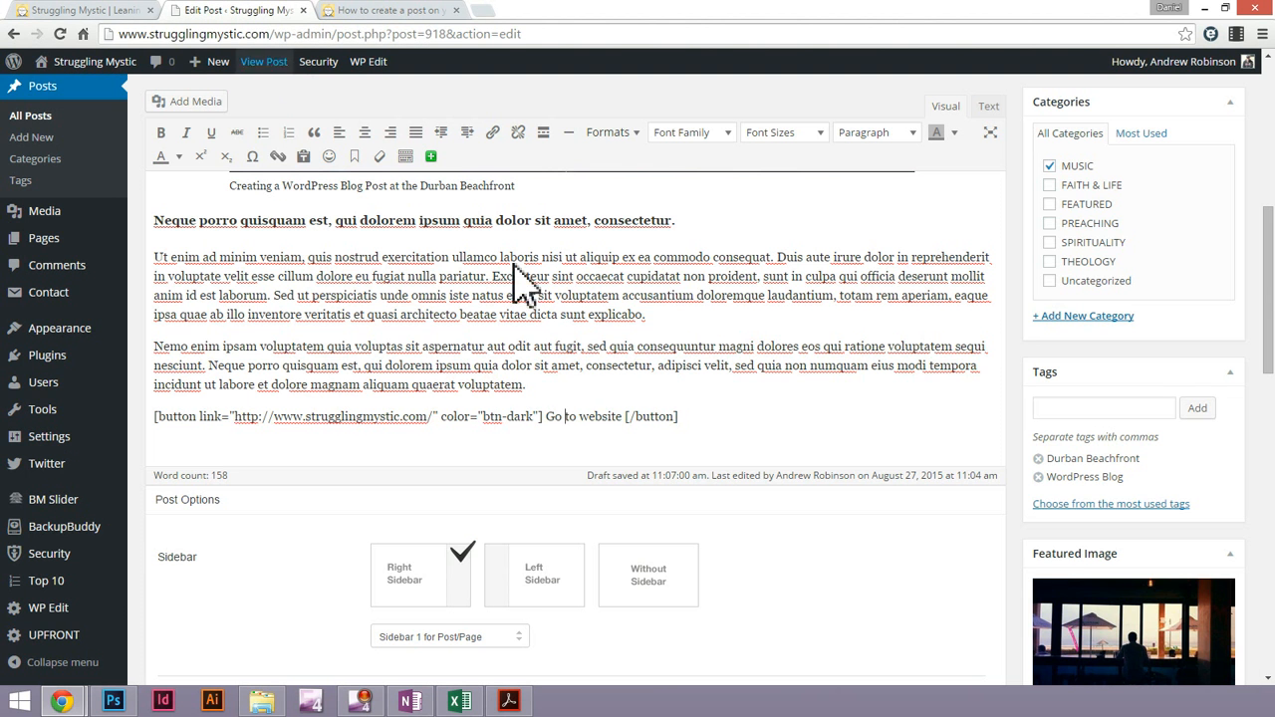
{"action": "triple_click", "coordinate": [265, 364]}
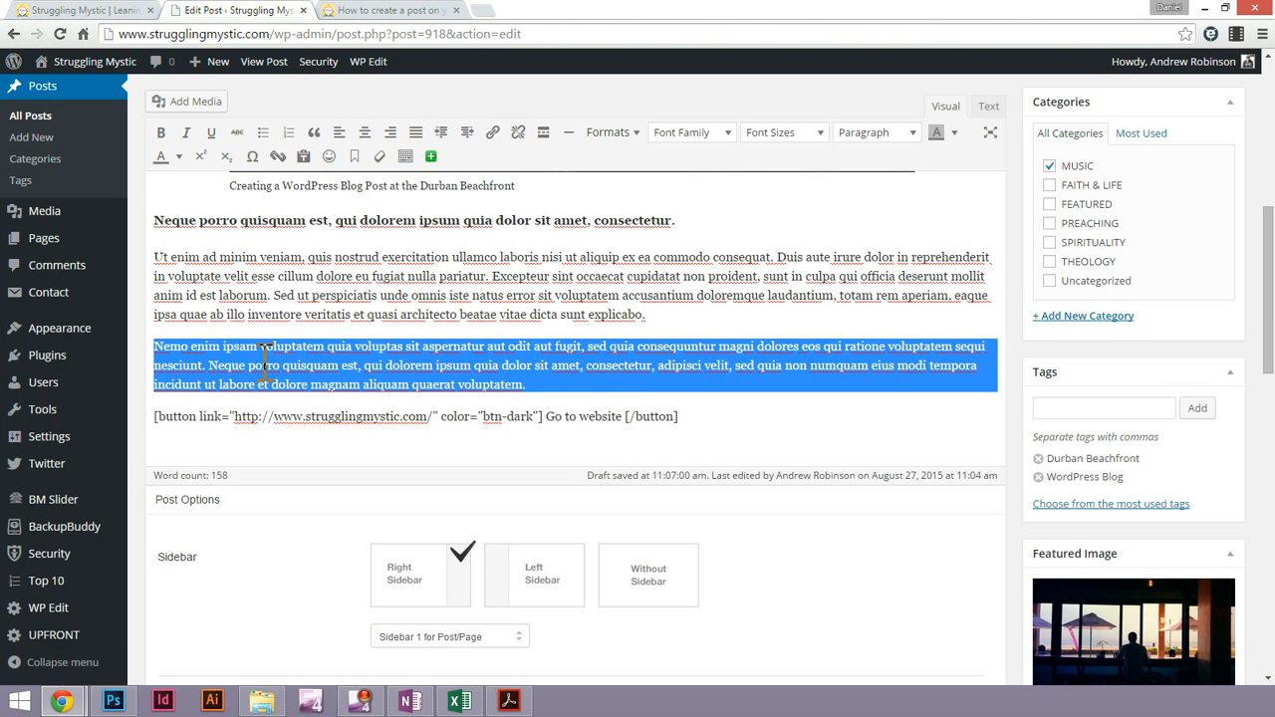
{"action": "left_click", "coordinate": [158, 346]}
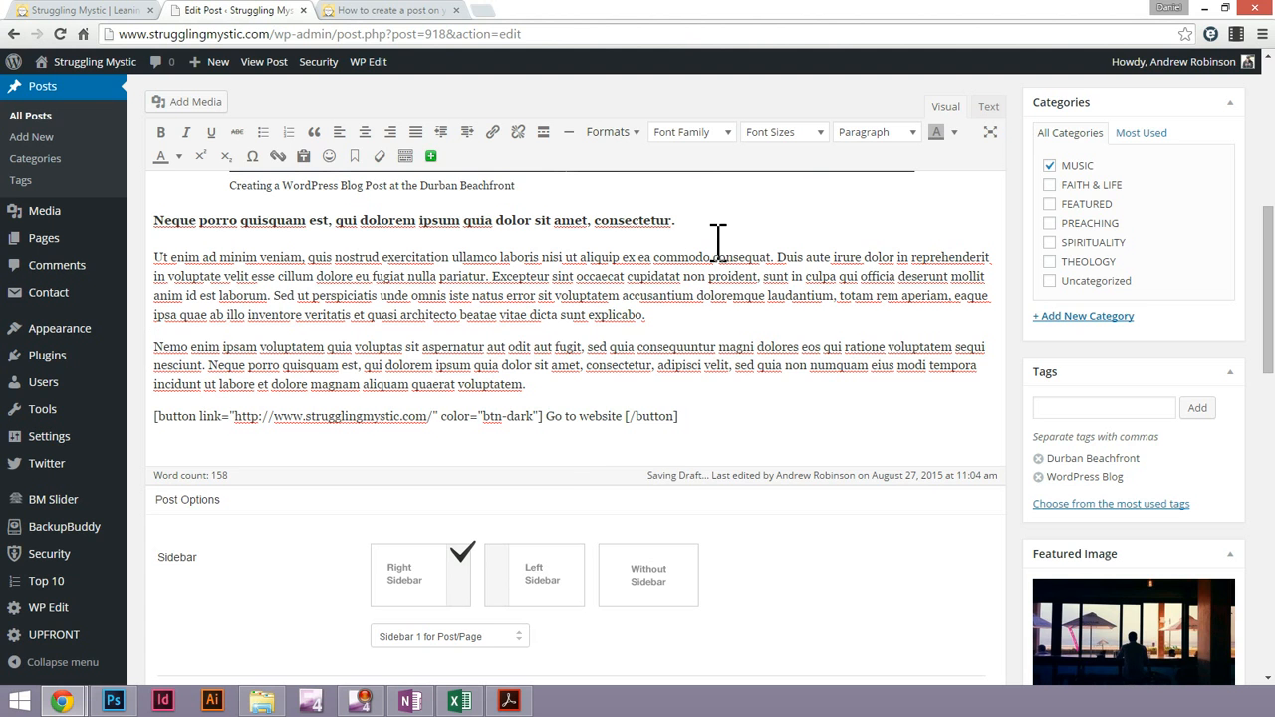
{"action": "left_click", "coordinate": [196, 106]}
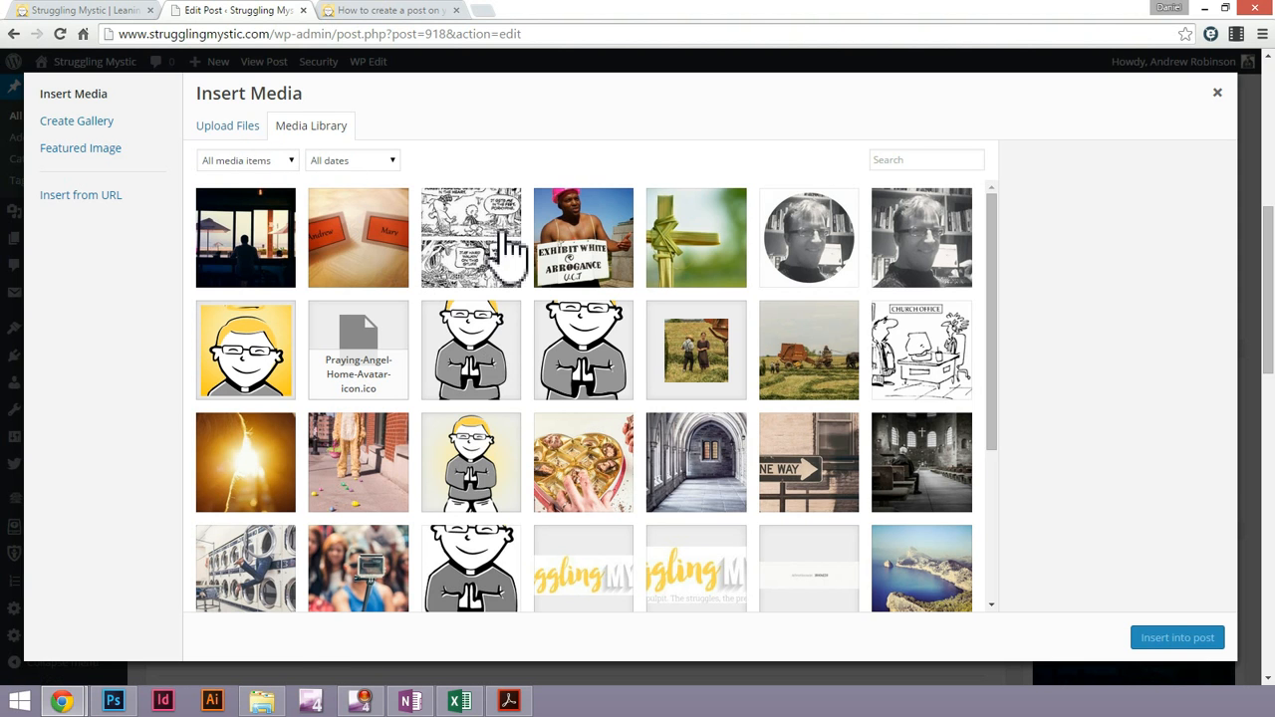
Browse the media library and select the Praying-Angel-Home-Sidebar.png cartoon as the image to insert
{"action": "left_click", "coordinate": [491, 349]}
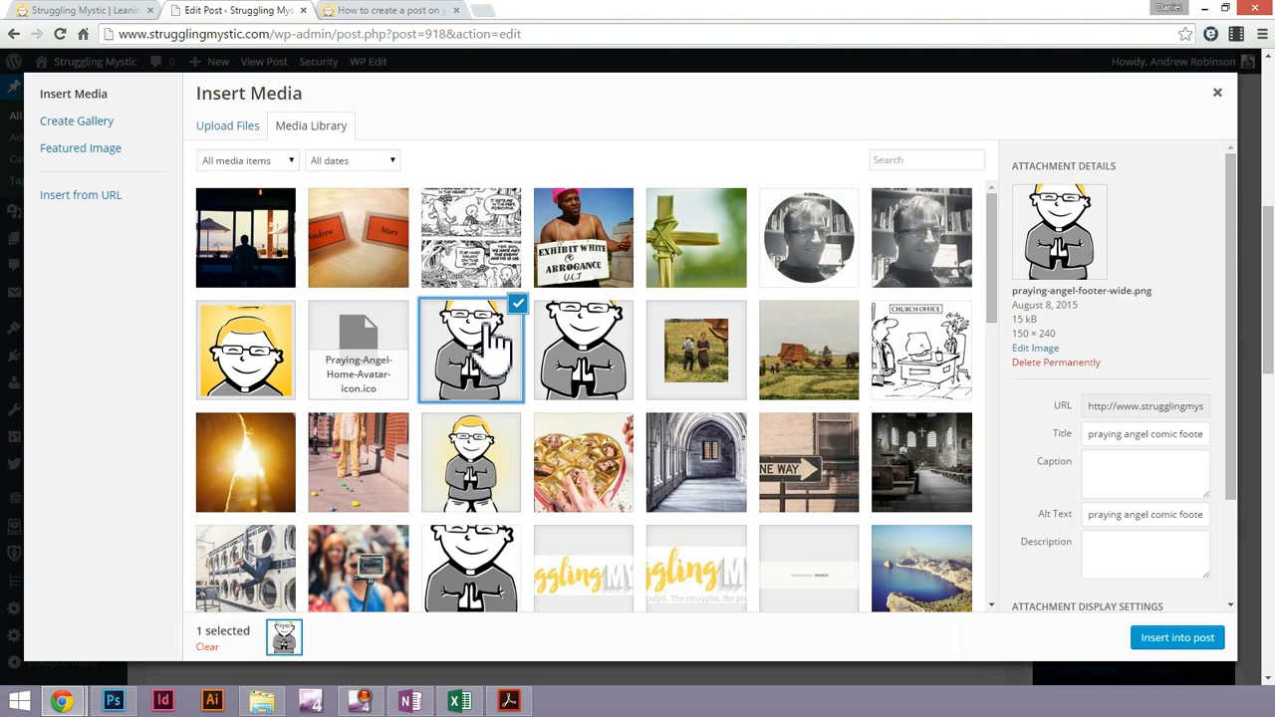
{"action": "left_click", "coordinate": [570, 356]}
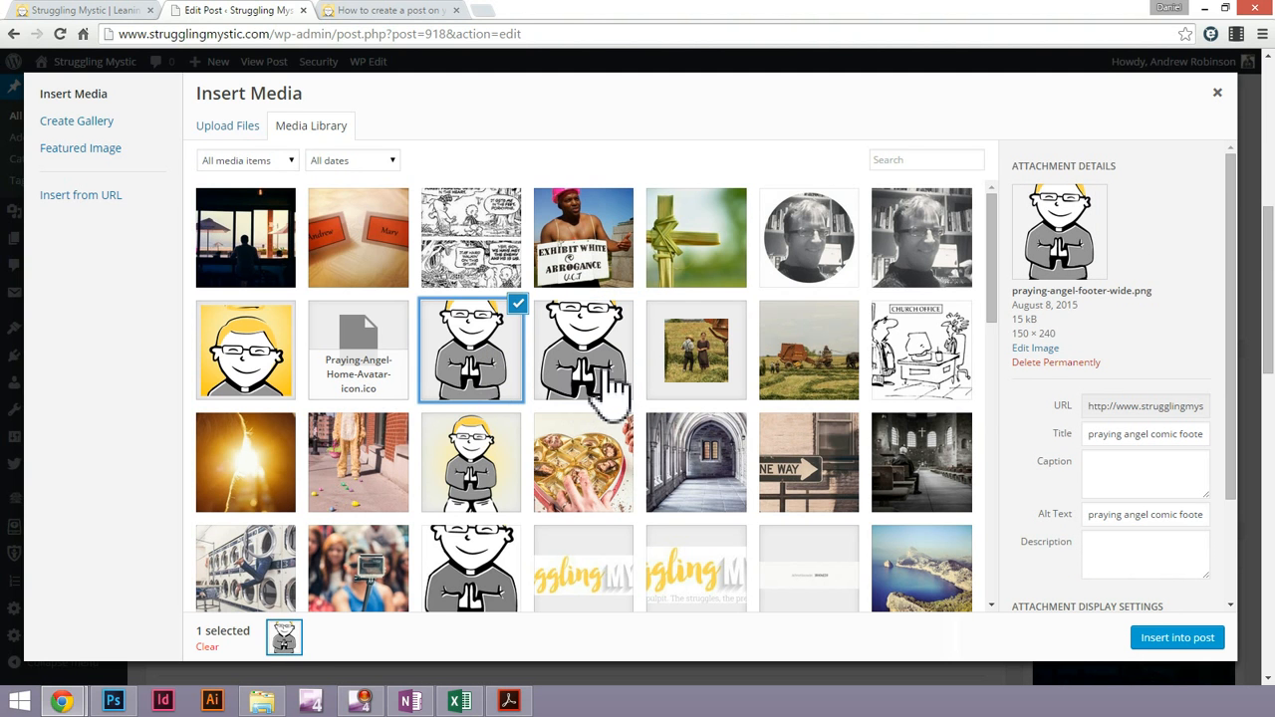
{"action": "scroll", "coordinate": [475, 399], "scroll_direction": "down", "scroll_amount": 1}
{"action": "left_click", "coordinate": [483, 348]}
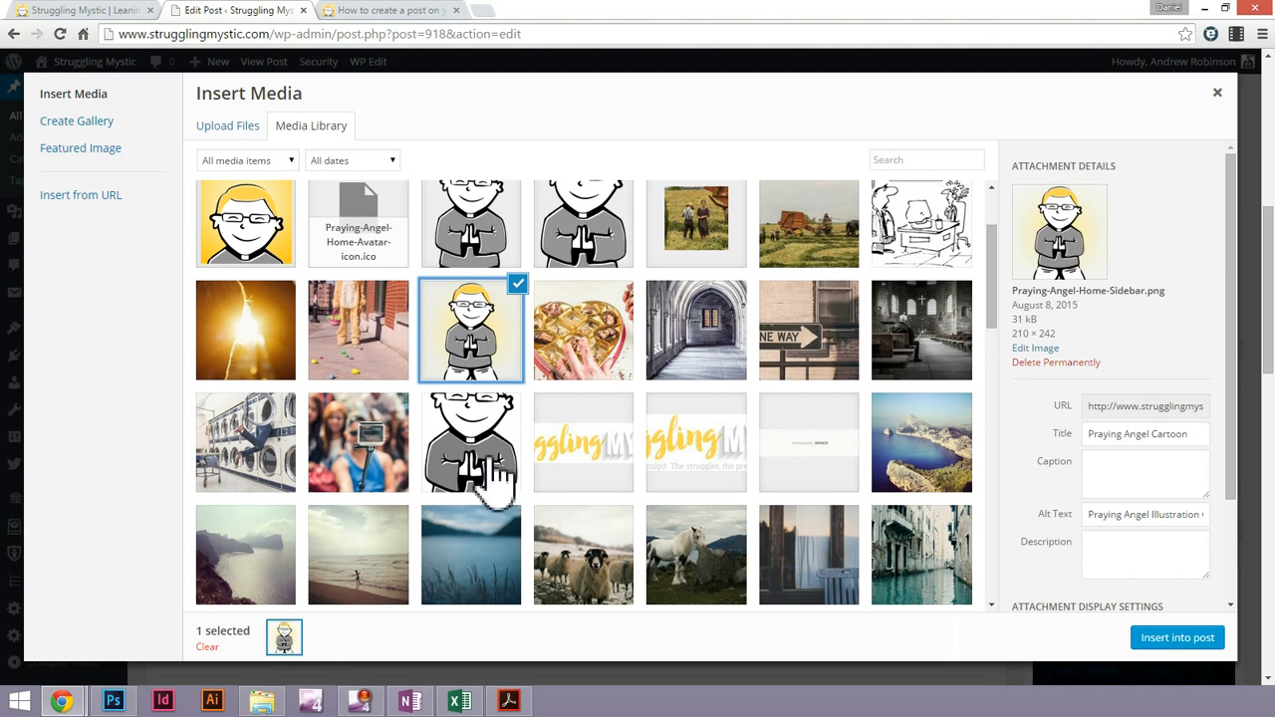
{"action": "left_click", "coordinate": [501, 455]}
{"action": "left_click", "coordinate": [499, 362]}
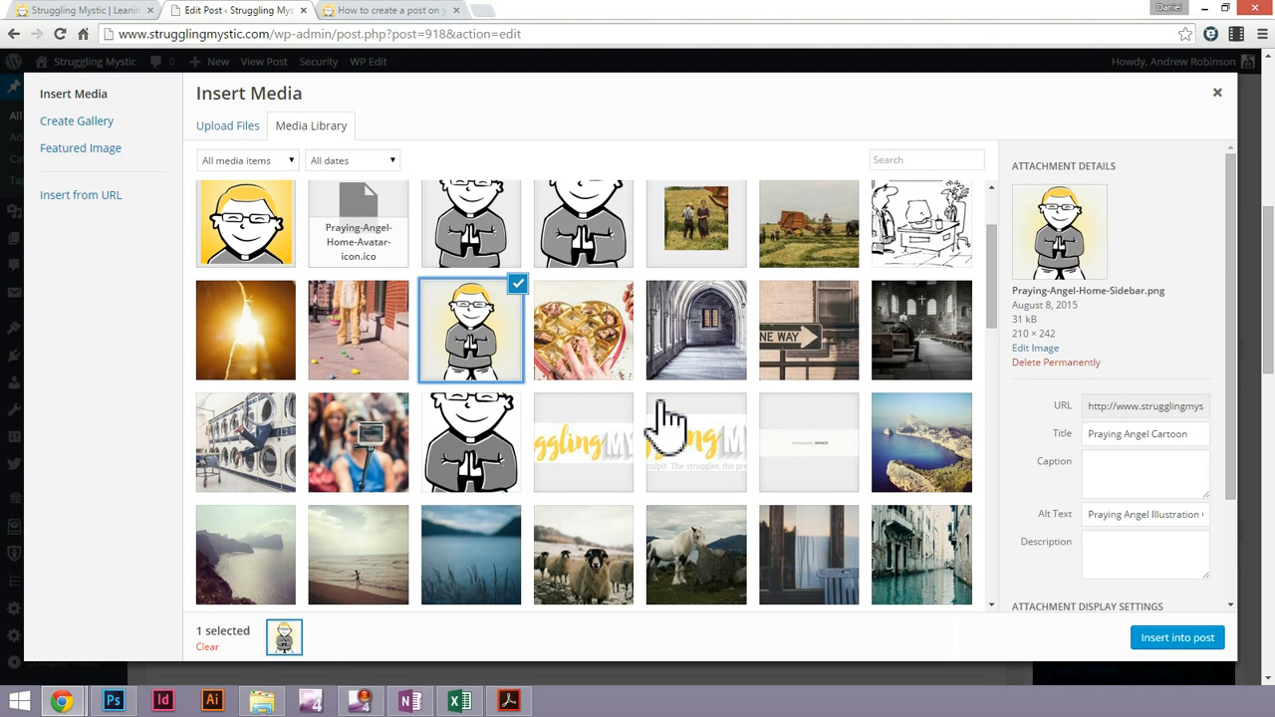
{"action": "scroll", "coordinate": [797, 347], "scroll_direction": "down", "scroll_amount": 5}
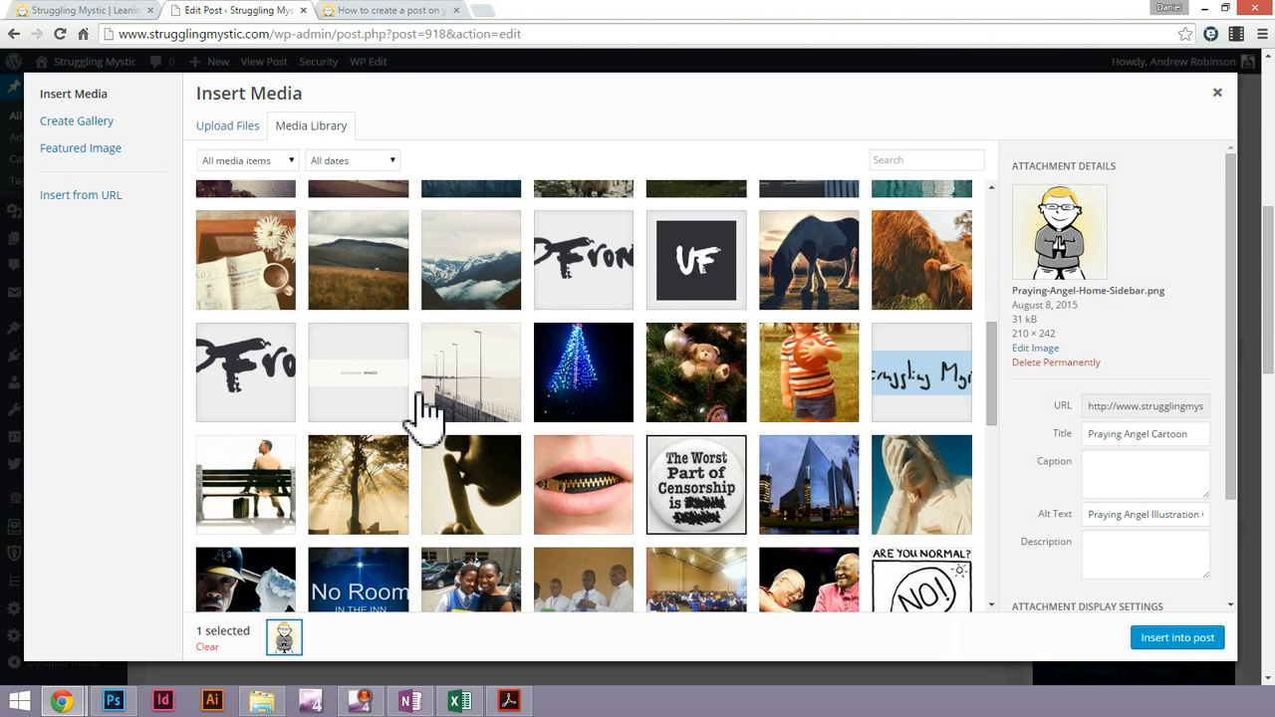
{"action": "scroll", "coordinate": [424, 408], "scroll_direction": "down", "scroll_amount": 1}
{"action": "scroll", "coordinate": [787, 445], "scroll_direction": "up", "scroll_amount": 6}
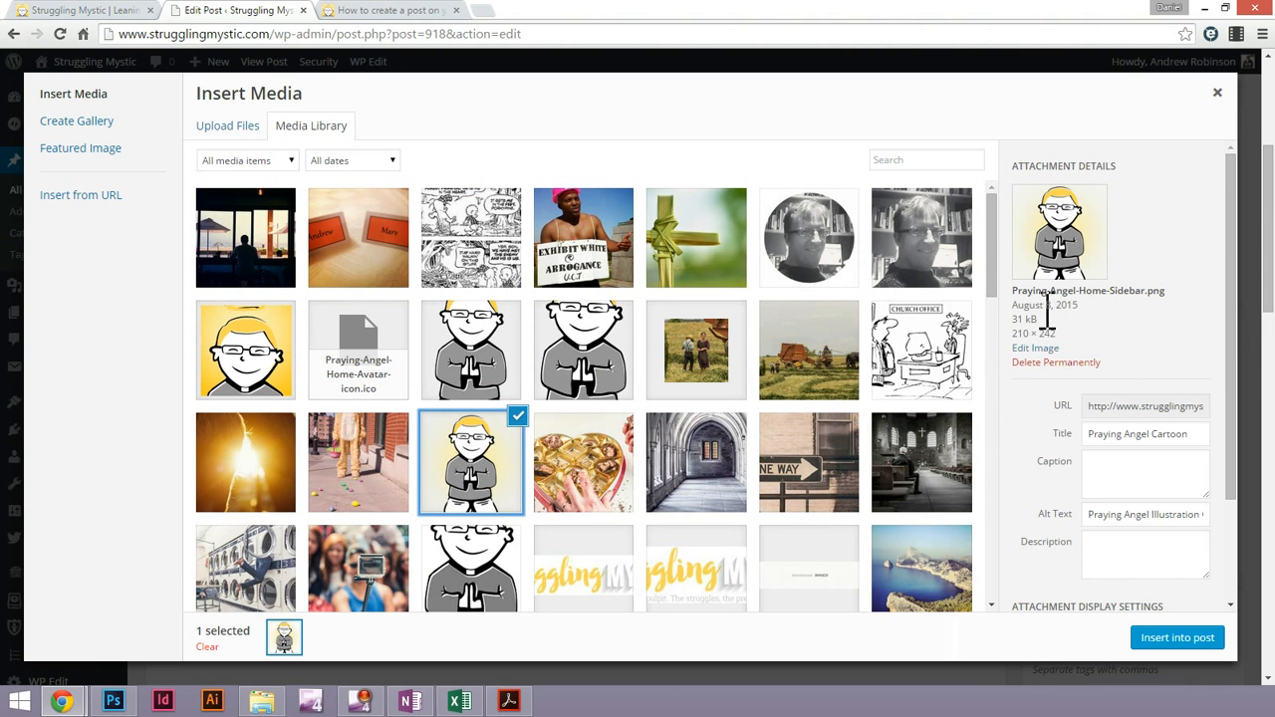
Set the praying angel image to right alignment with no link and insert it into the post
{"action": "left_click", "coordinate": [1150, 488]}
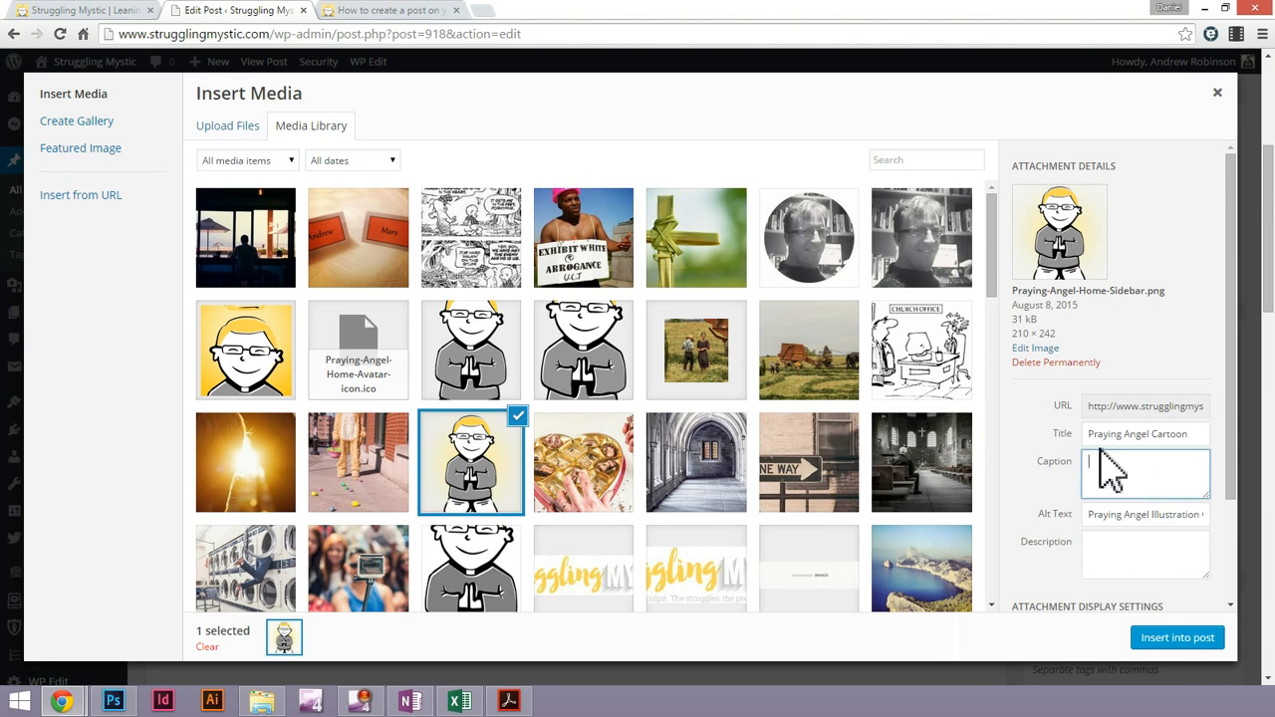
{"action": "scroll", "coordinate": [1141, 498], "scroll_direction": "down", "scroll_amount": 3}
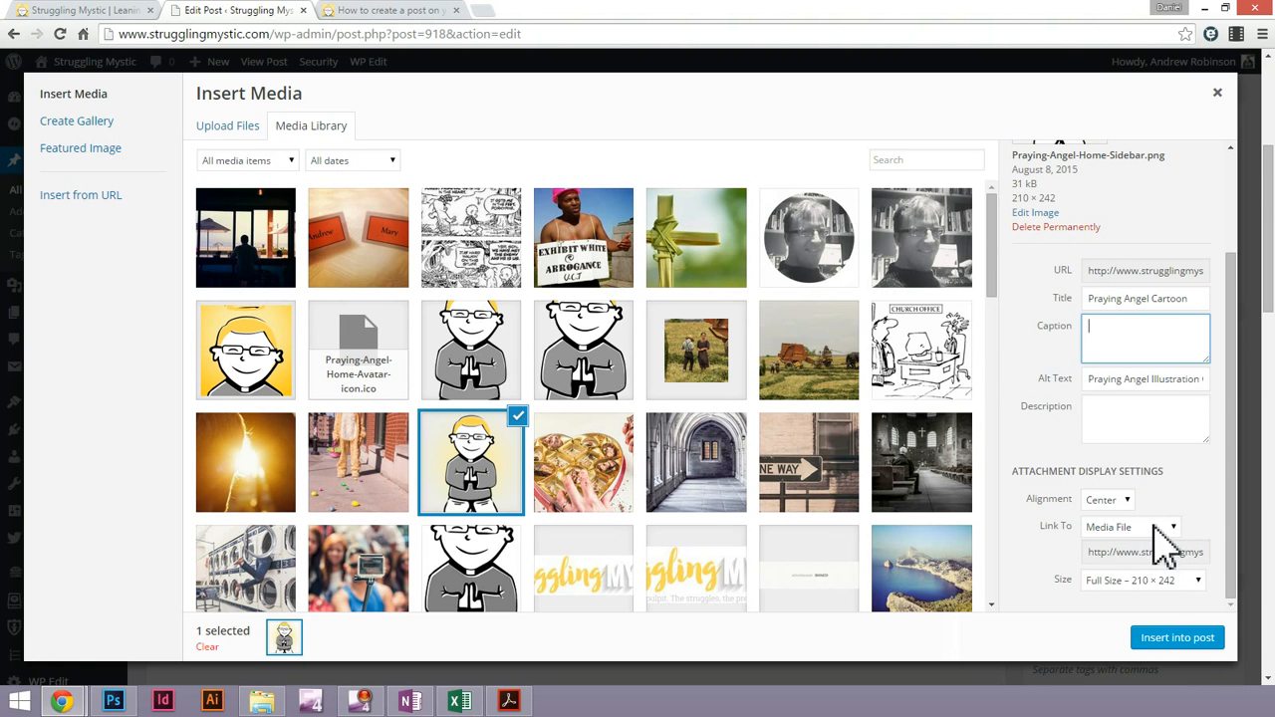
{"action": "left_click", "coordinate": [1156, 527]}
{"action": "left_click", "coordinate": [1128, 587]}
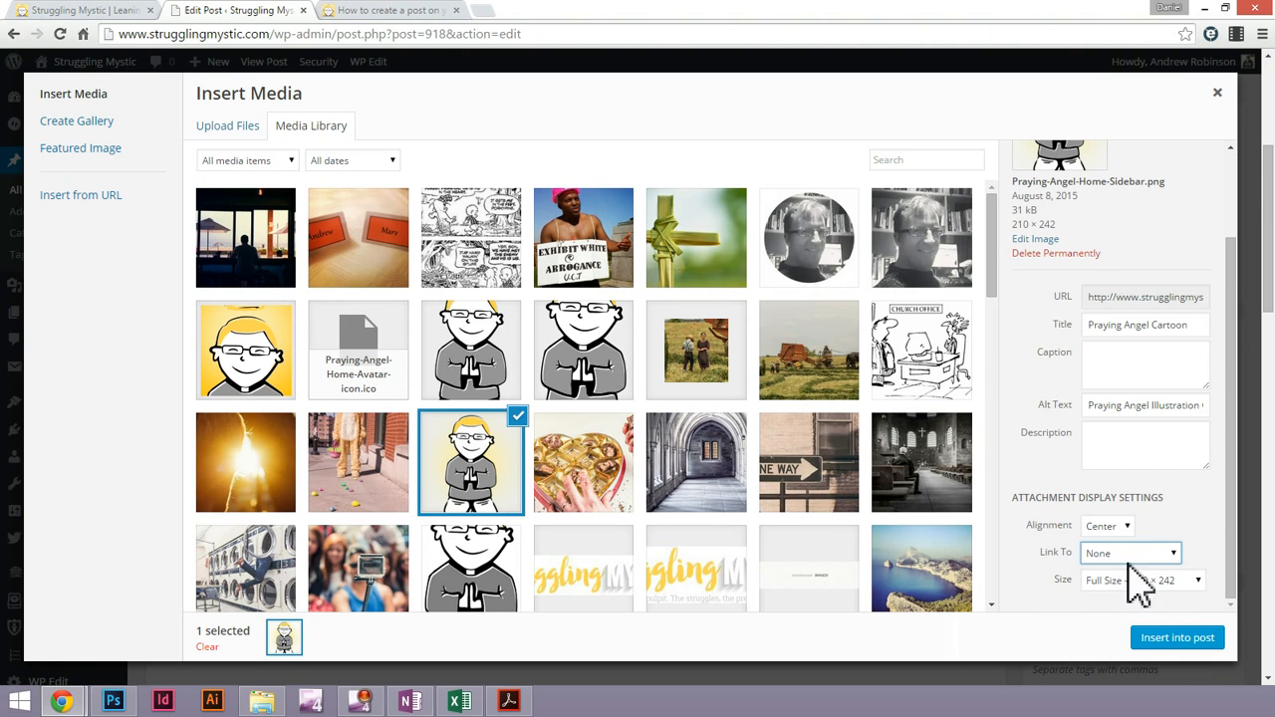
{"action": "left_click", "coordinate": [1111, 526]}
{"action": "left_click", "coordinate": [1099, 574]}
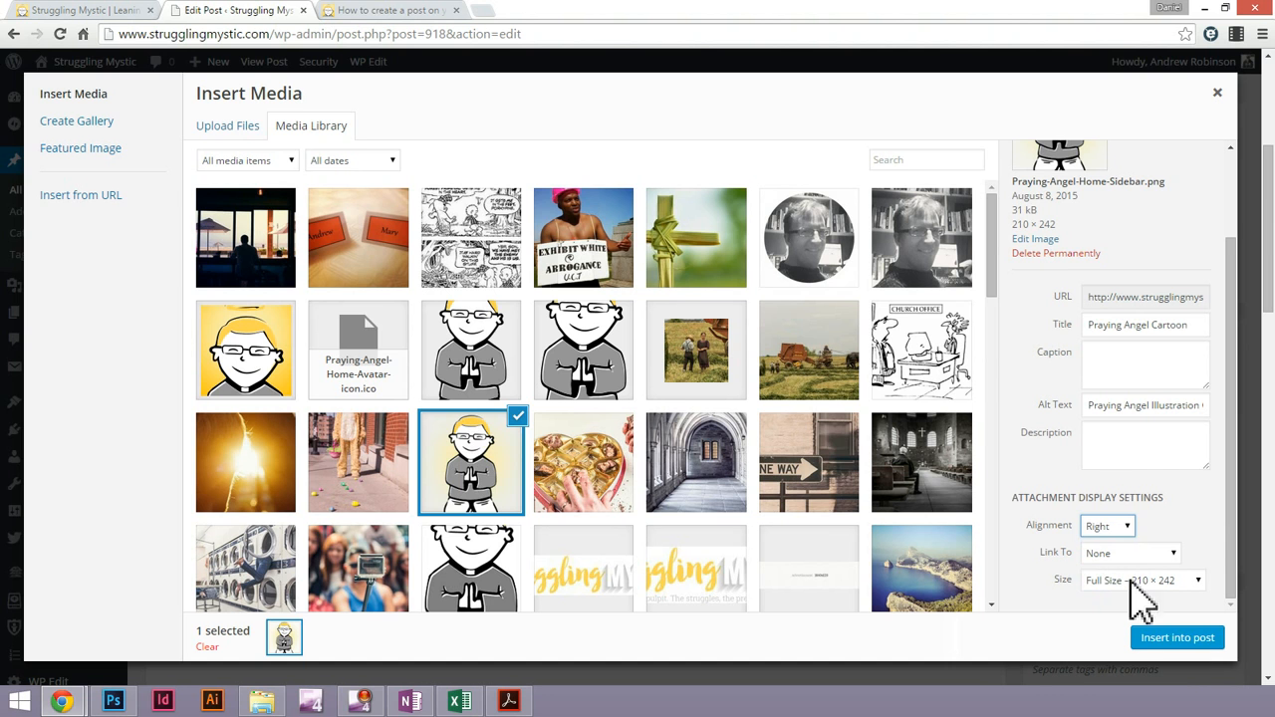
{"action": "left_click", "coordinate": [1196, 641]}
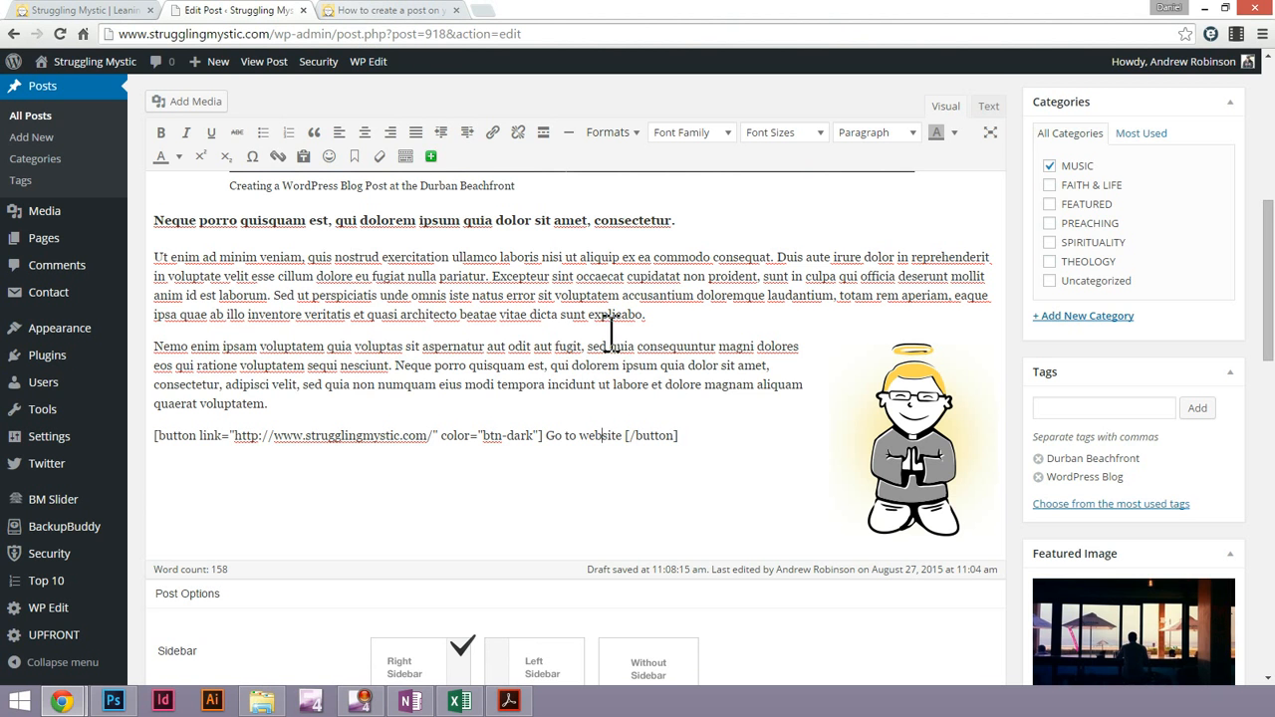
Look over the edited post's lower sections and compare them with the paragraphs and website button on the published post
{"action": "scroll", "coordinate": [611, 339], "scroll_direction": "down", "scroll_amount": 8}
{"action": "scroll", "coordinate": [616, 349], "scroll_direction": "up", "scroll_amount": 3}
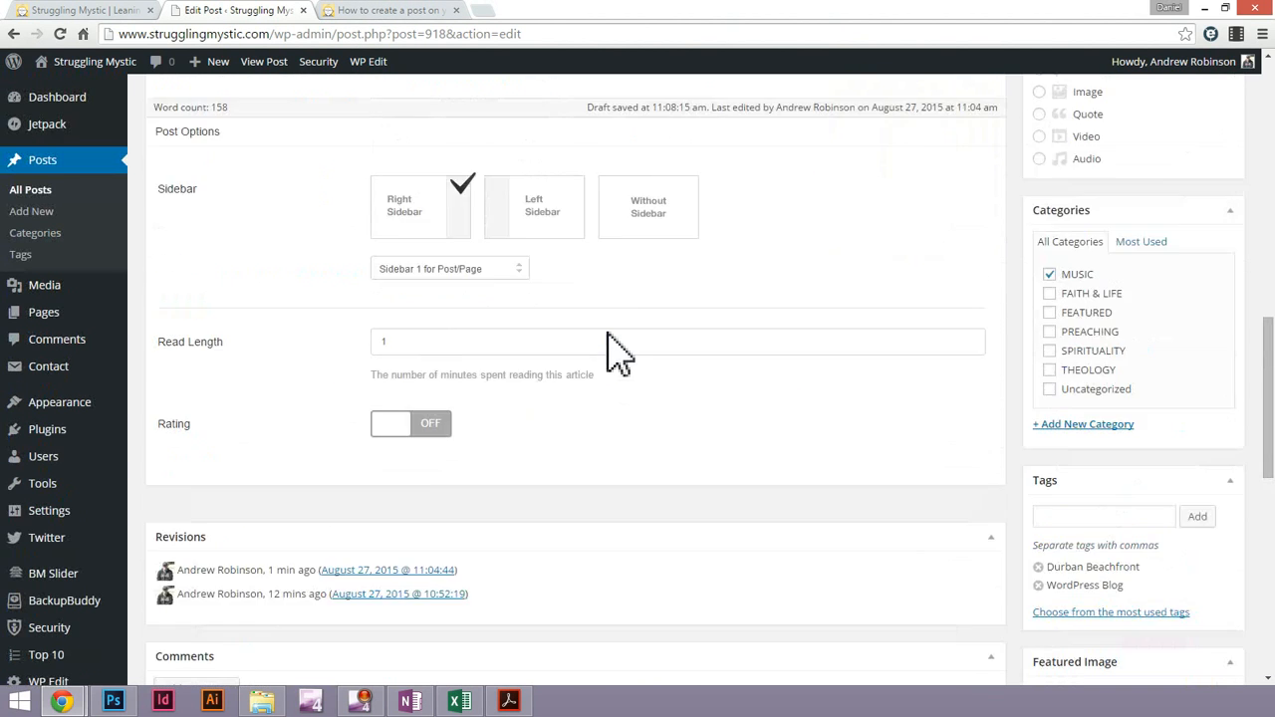
{"action": "scroll", "coordinate": [616, 348], "scroll_direction": "up", "scroll_amount": 10}
{"action": "left_click", "coordinate": [399, 12]}
{"action": "scroll", "coordinate": [734, 369], "scroll_direction": "down", "scroll_amount": 2}
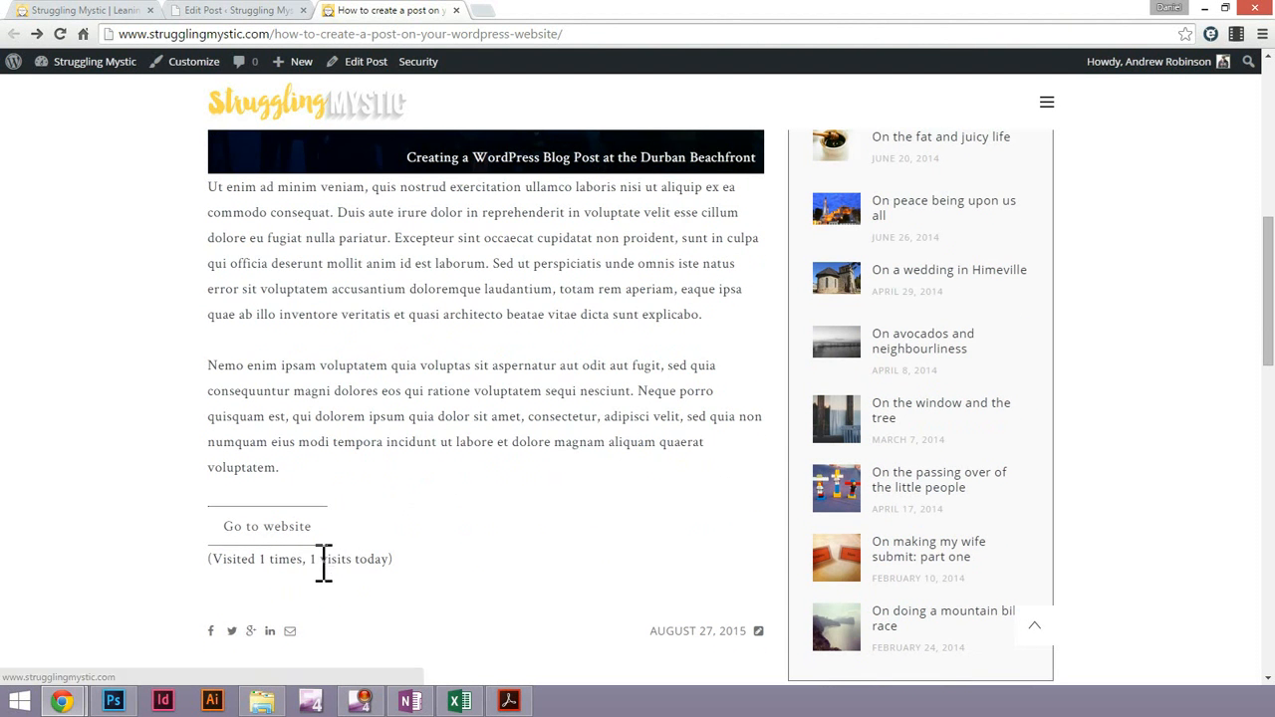
Examine the visit counter line below the website button on the published post
{"action": "triple_click", "coordinate": [322, 563]}
{"action": "double_click", "coordinate": [351, 560]}
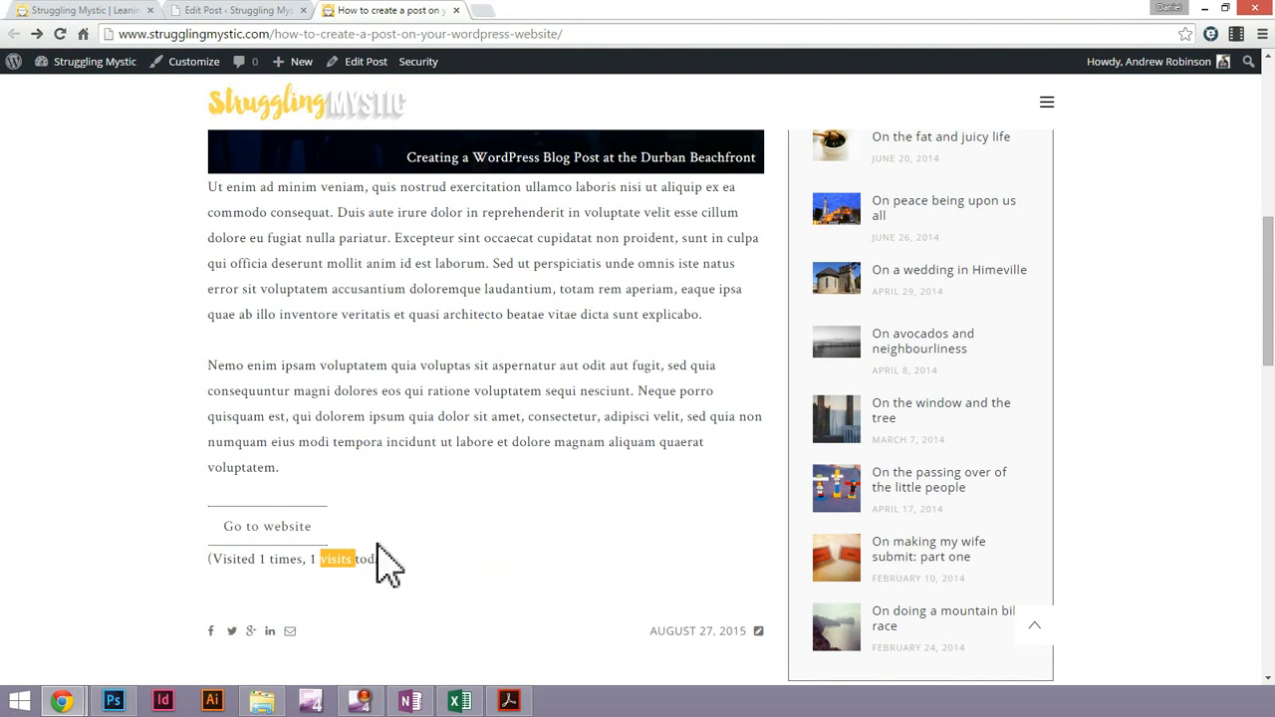
{"action": "triple_click", "coordinate": [342, 559]}
{"action": "left_click", "coordinate": [387, 558]}
Update the edited post with its new heading and praying angel image, and reload the published post page
{"action": "left_click", "coordinate": [242, 12]}
{"action": "scroll", "coordinate": [511, 468], "scroll_direction": "down", "scroll_amount": 5}
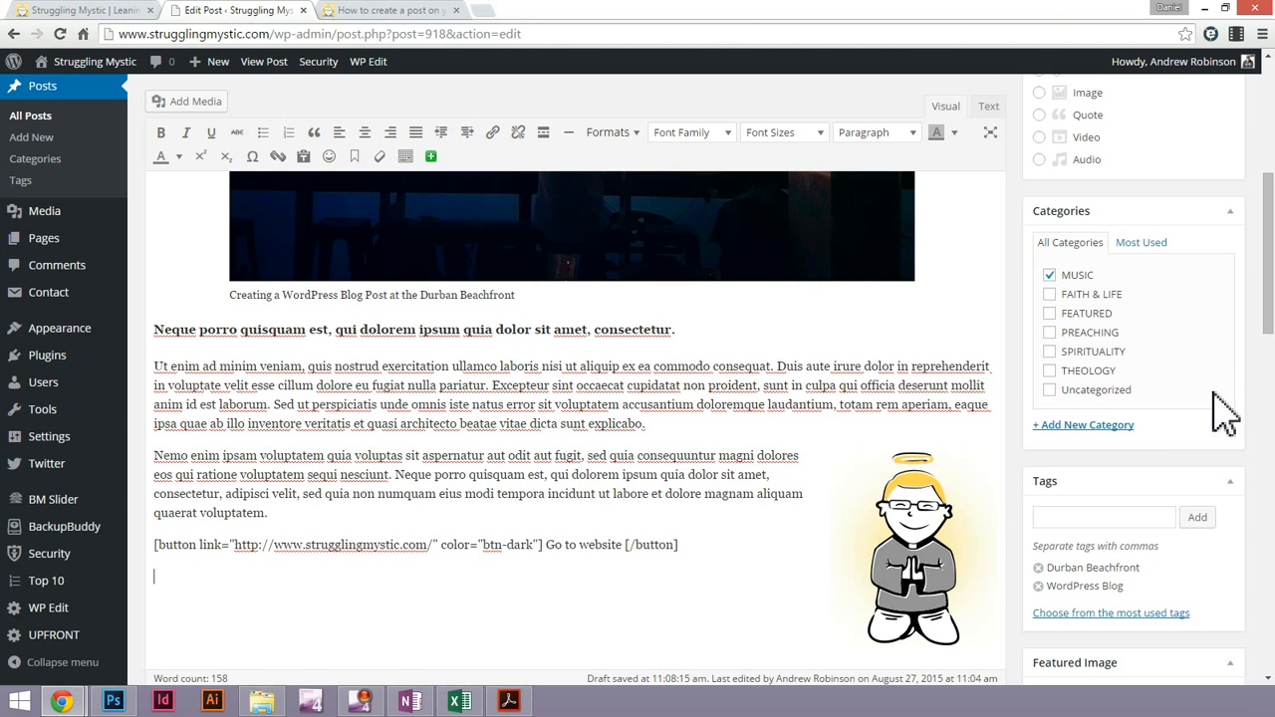
{"action": "scroll", "coordinate": [1195, 478], "scroll_direction": "up", "scroll_amount": 5}
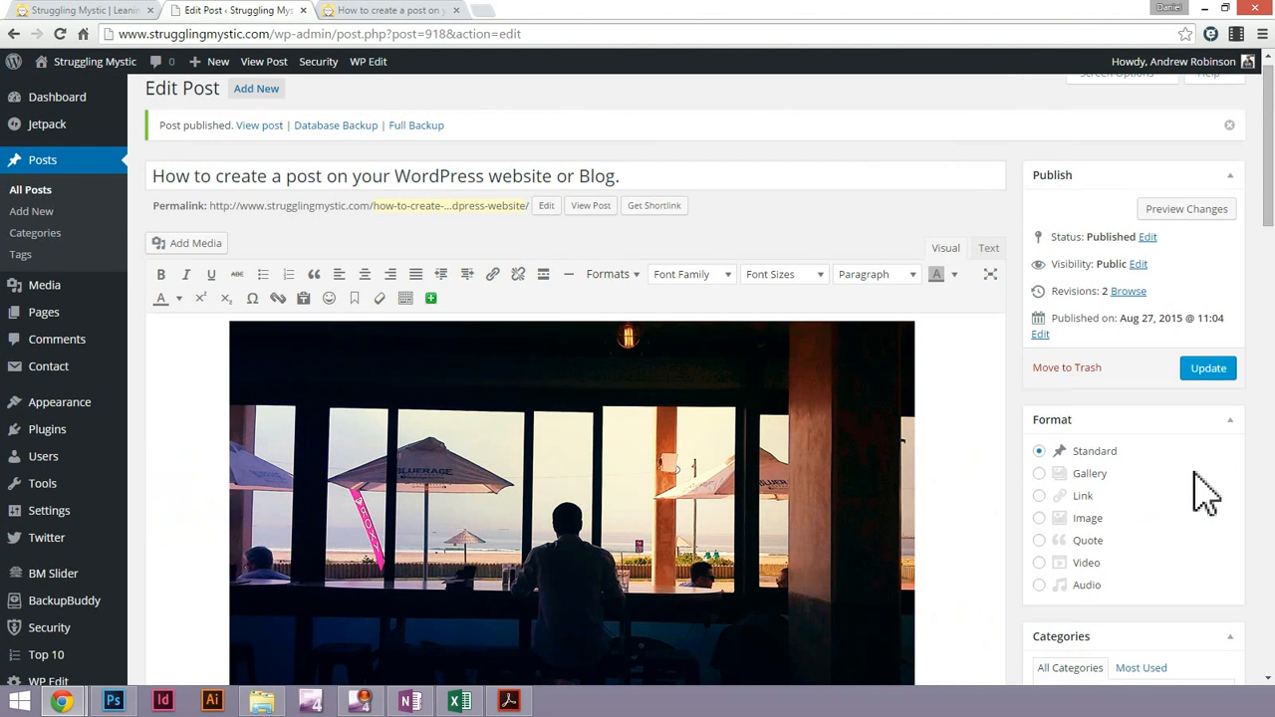
{"action": "left_click", "coordinate": [1207, 368]}
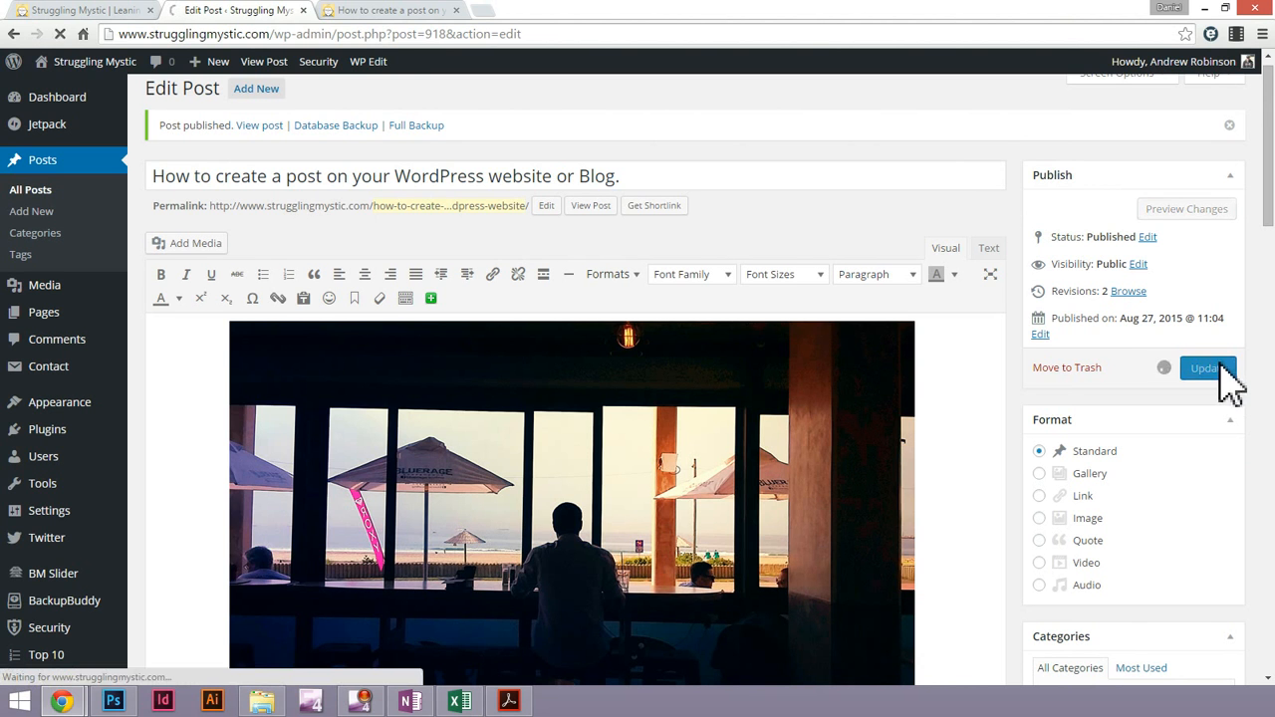
{"action": "left_click", "coordinate": [354, 12]}
{"action": "key", "text": "F5"}
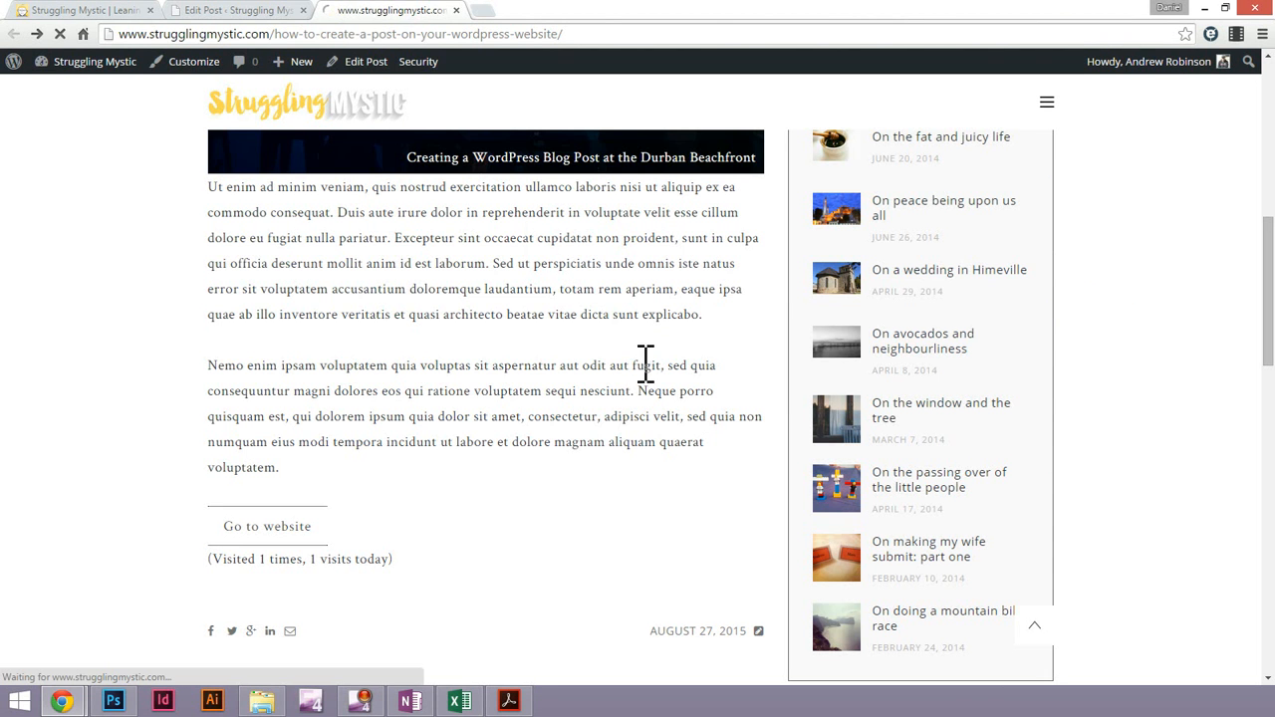
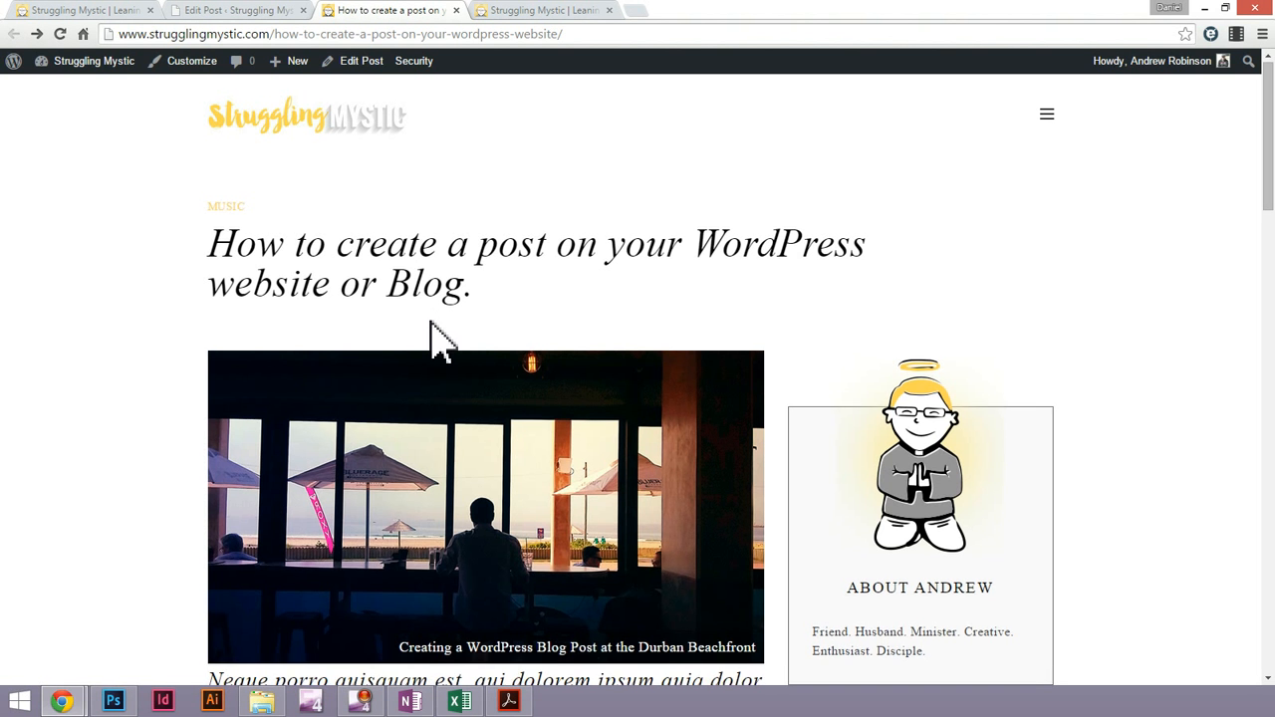
Examine the spacing between the captioned image and the heading below it on the published post
{"action": "scroll", "coordinate": [432, 336], "scroll_direction": "down", "scroll_amount": 3}
{"action": "scroll", "coordinate": [543, 477], "scroll_direction": "down", "scroll_amount": 1}
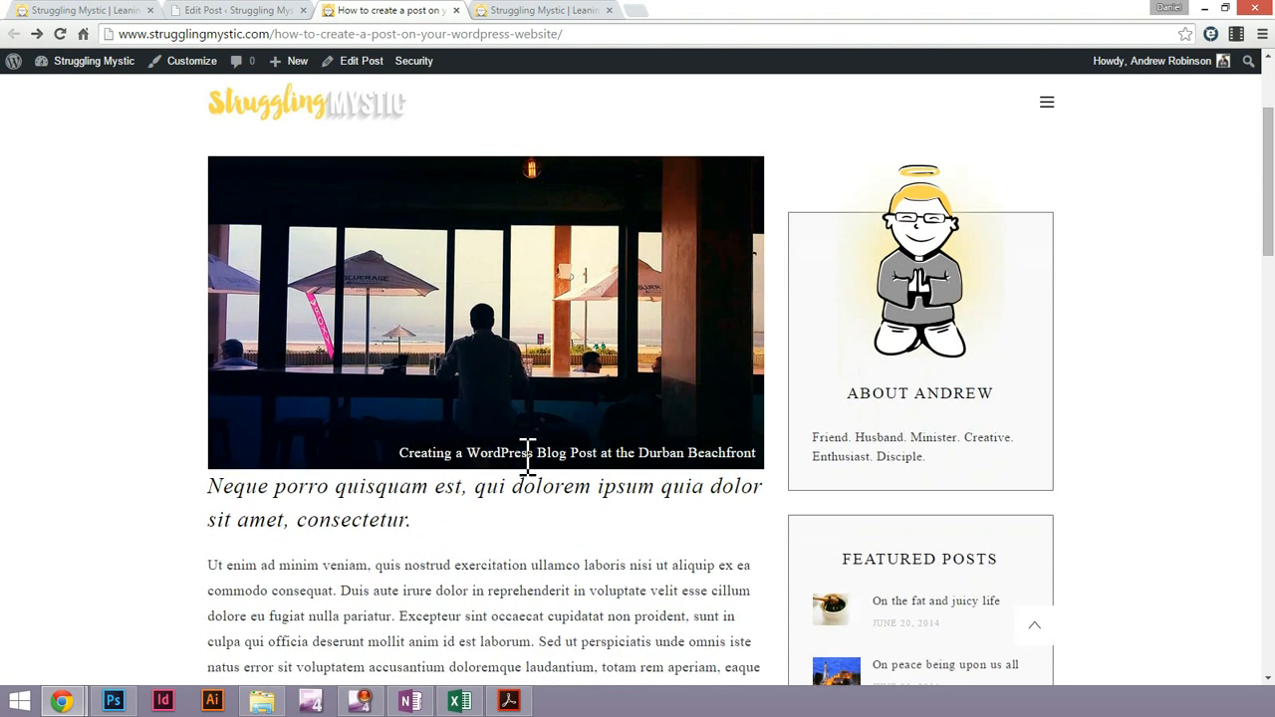
{"action": "scroll", "coordinate": [293, 441], "scroll_direction": "down", "scroll_amount": 3}
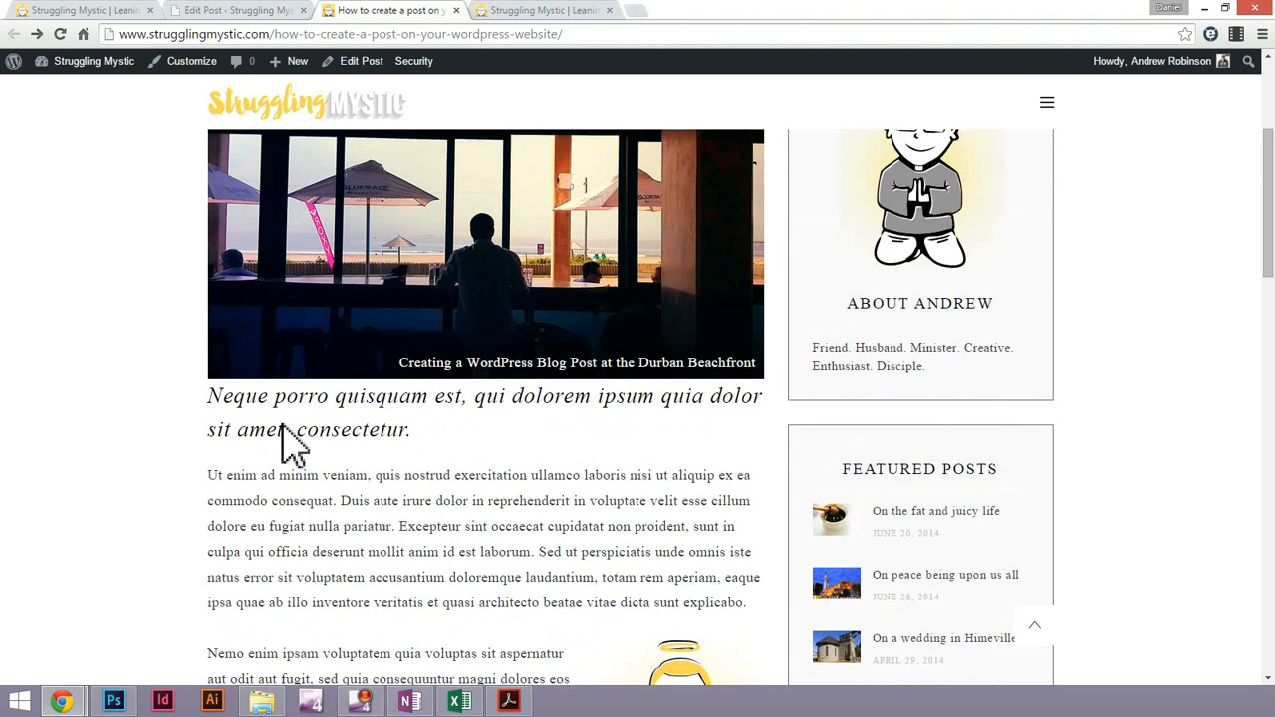
{"action": "scroll", "coordinate": [338, 317], "scroll_direction": "up", "scroll_amount": 3}
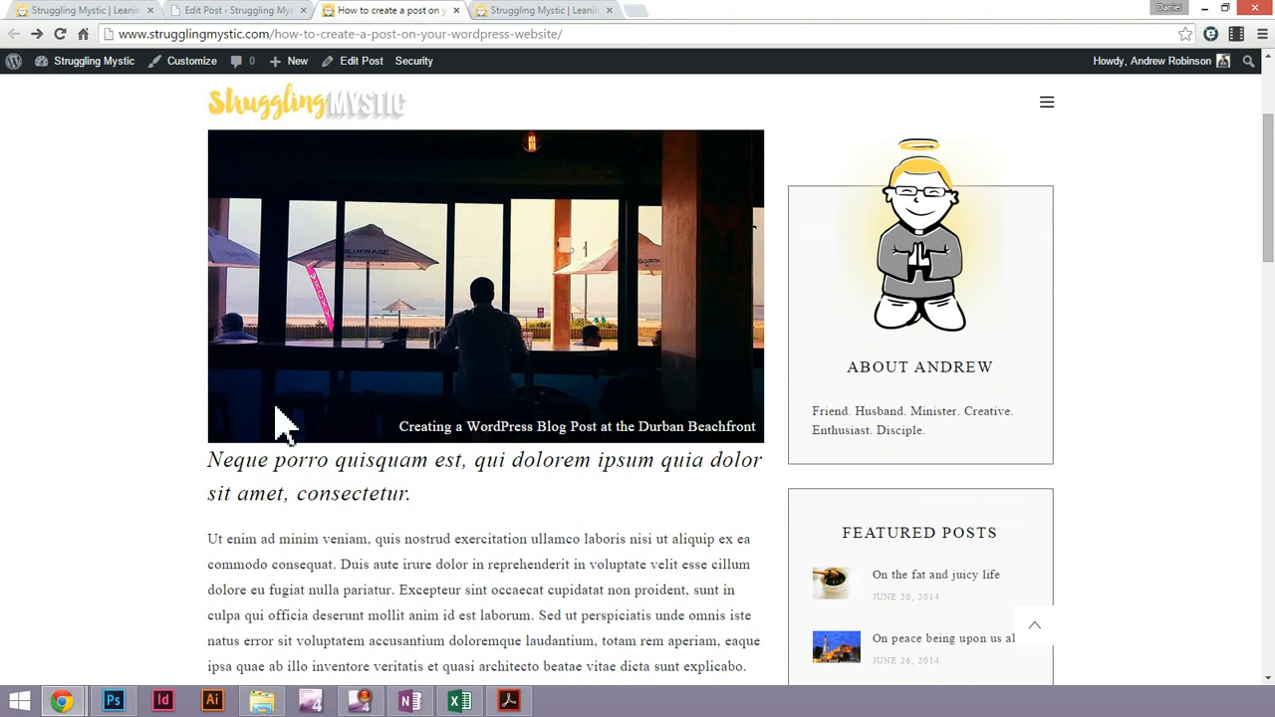
{"action": "left_click_drag", "start_coordinate": [224, 459], "coordinate": [418, 520]}
{"action": "left_click", "coordinate": [267, 362]}
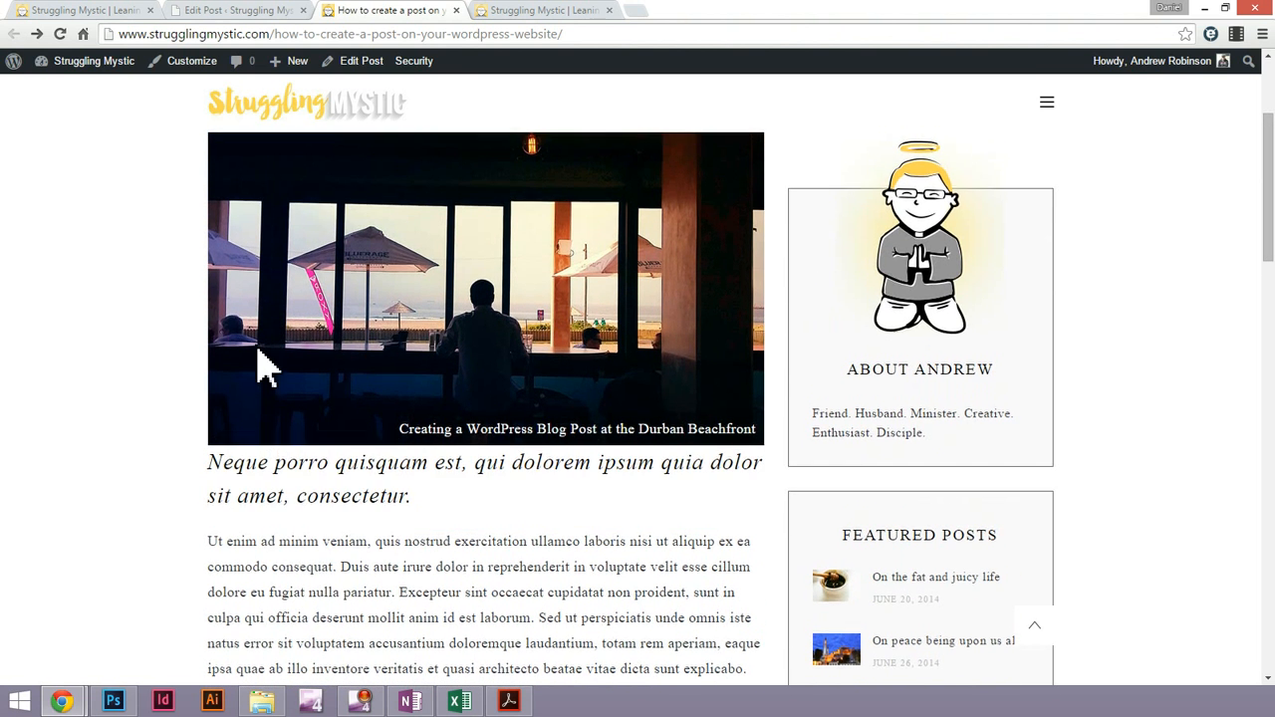
{"action": "scroll", "coordinate": [421, 429], "scroll_direction": "up", "scroll_amount": 4}
{"action": "scroll", "coordinate": [441, 372], "scroll_direction": "down", "scroll_amount": 5}
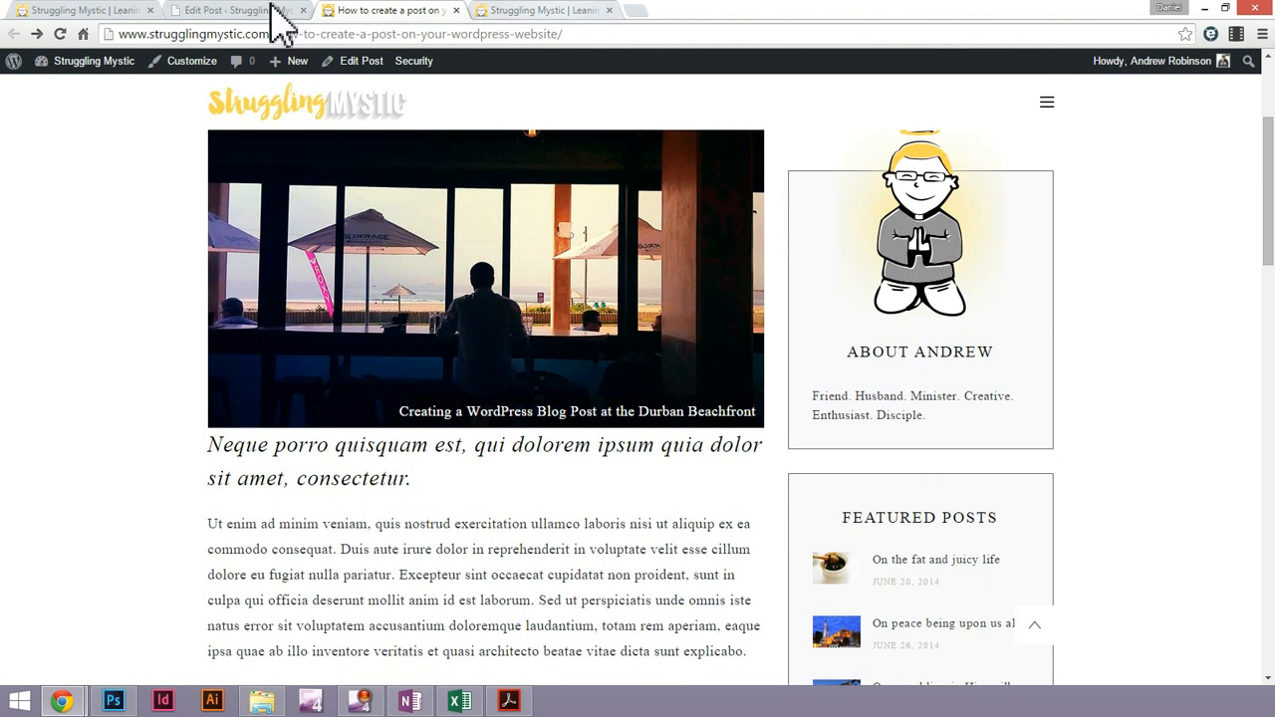
Return to the post editor and insert a blank line above the "Neque porro quisquam est" heading
{"action": "left_click", "coordinate": [221, 10]}
{"action": "scroll", "coordinate": [605, 374], "scroll_direction": "down", "scroll_amount": 4}
{"action": "left_click", "coordinate": [158, 361]}
{"action": "key", "text": "Return"}
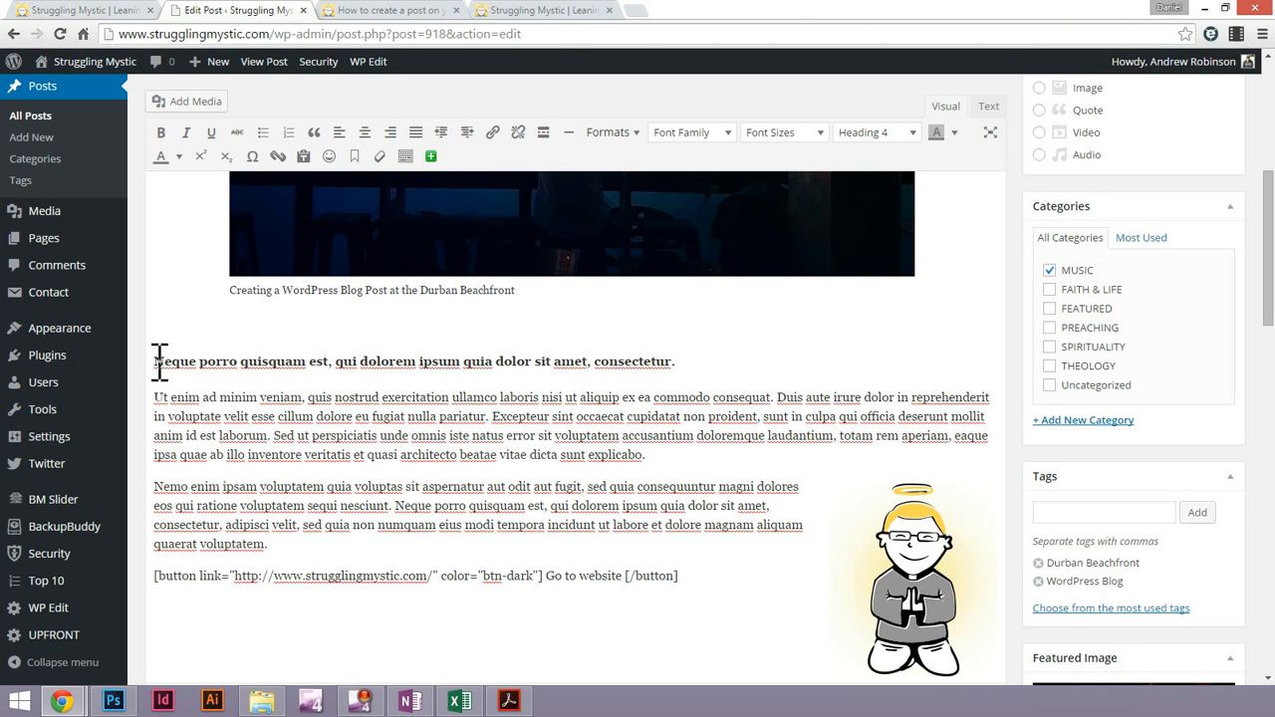
Look over the published post's paragraphs, right-aligned praying angel image, website button and Featured Posts sidebar
{"action": "left_click", "coordinate": [522, 10]}
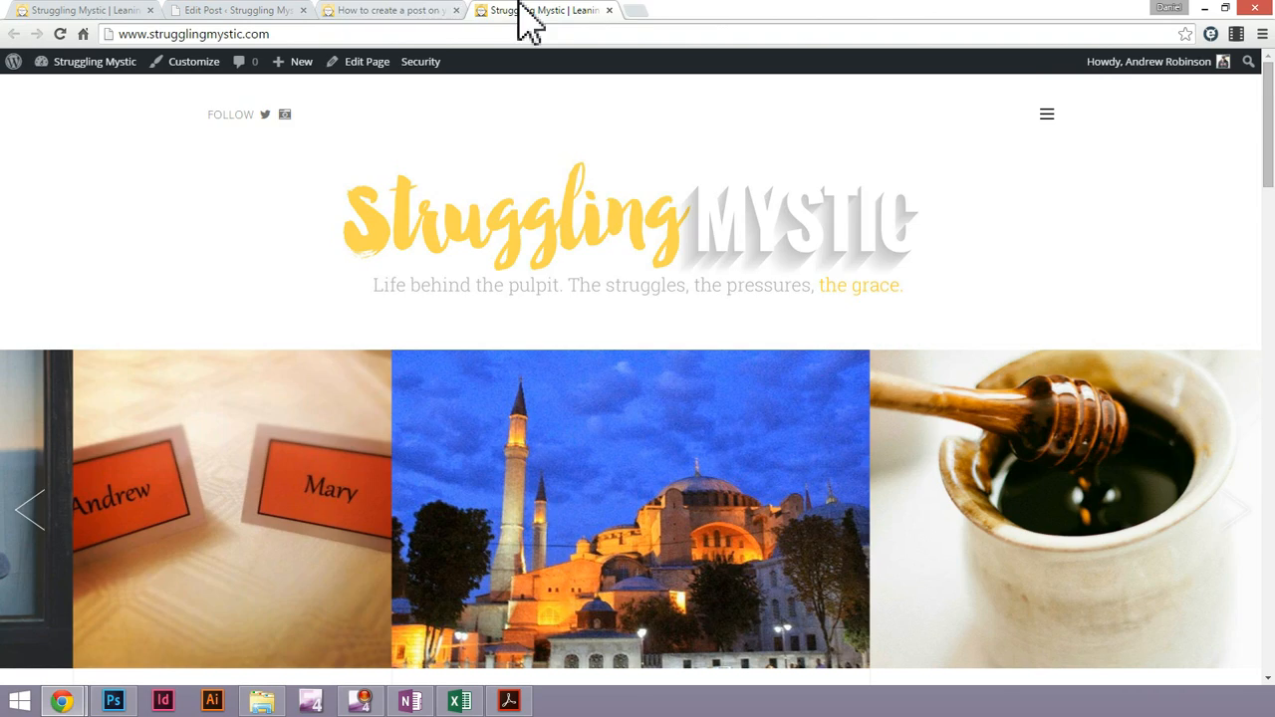
{"action": "left_click", "coordinate": [431, 10]}
{"action": "scroll", "coordinate": [714, 336], "scroll_direction": "down", "scroll_amount": 3}
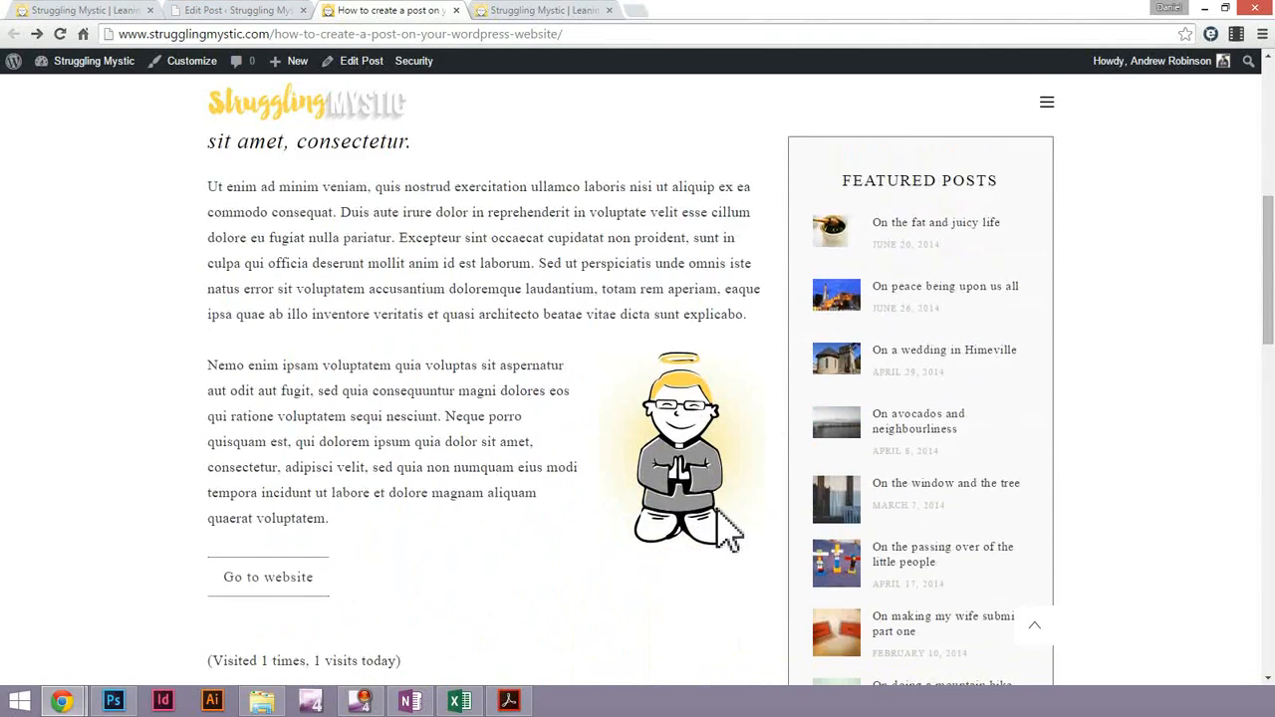
{"action": "scroll", "coordinate": [726, 518], "scroll_direction": "up", "scroll_amount": 3}
{"action": "scroll", "coordinate": [728, 523], "scroll_direction": "down", "scroll_amount": 2}
{"action": "scroll", "coordinate": [728, 535], "scroll_direction": "down", "scroll_amount": 1}
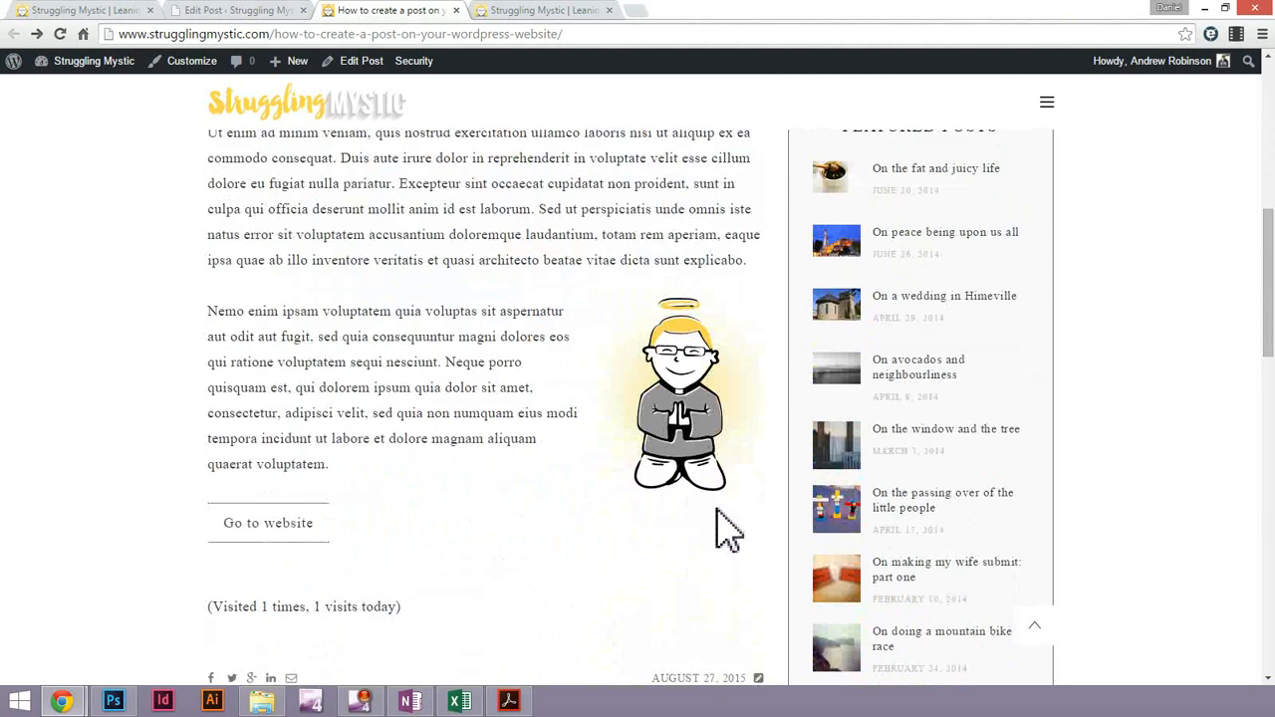
{"action": "scroll", "coordinate": [729, 532], "scroll_direction": "down", "scroll_amount": 2}
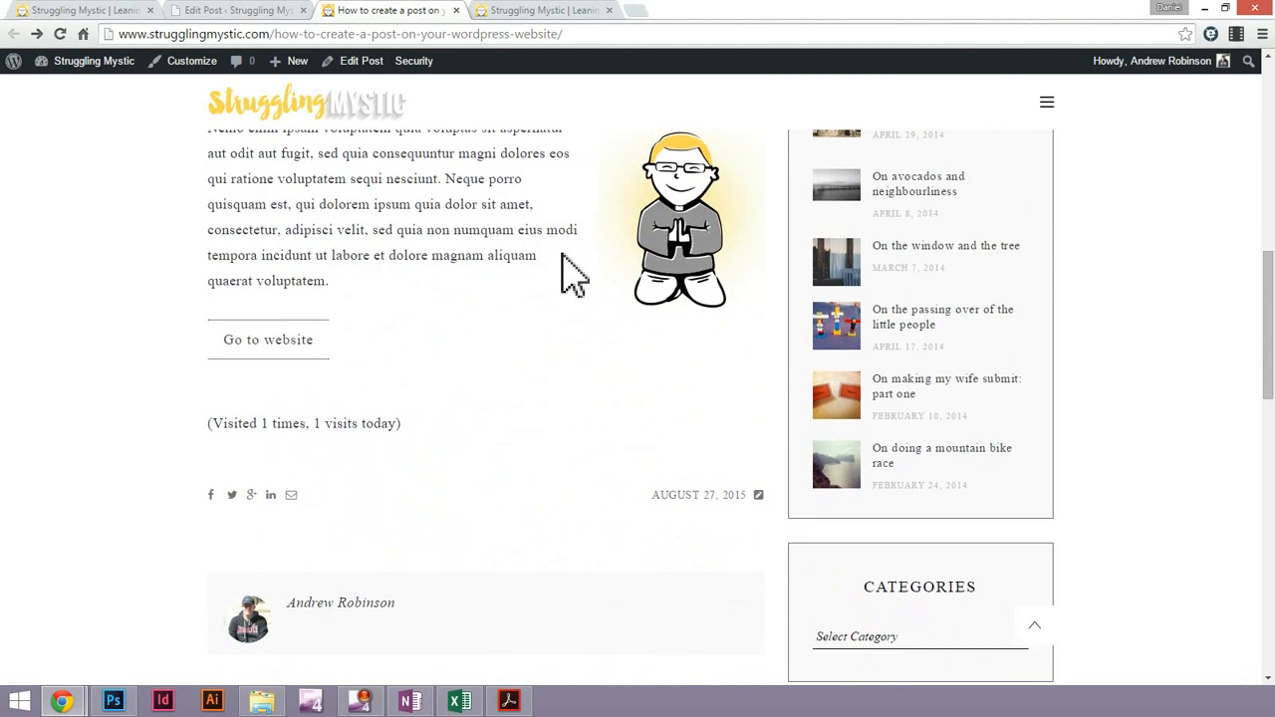
{"action": "scroll", "coordinate": [568, 275], "scroll_direction": "down", "scroll_amount": 2}
{"action": "scroll", "coordinate": [569, 276], "scroll_direction": "up", "scroll_amount": 3}
{"action": "scroll", "coordinate": [567, 256], "scroll_direction": "up", "scroll_amount": 3}
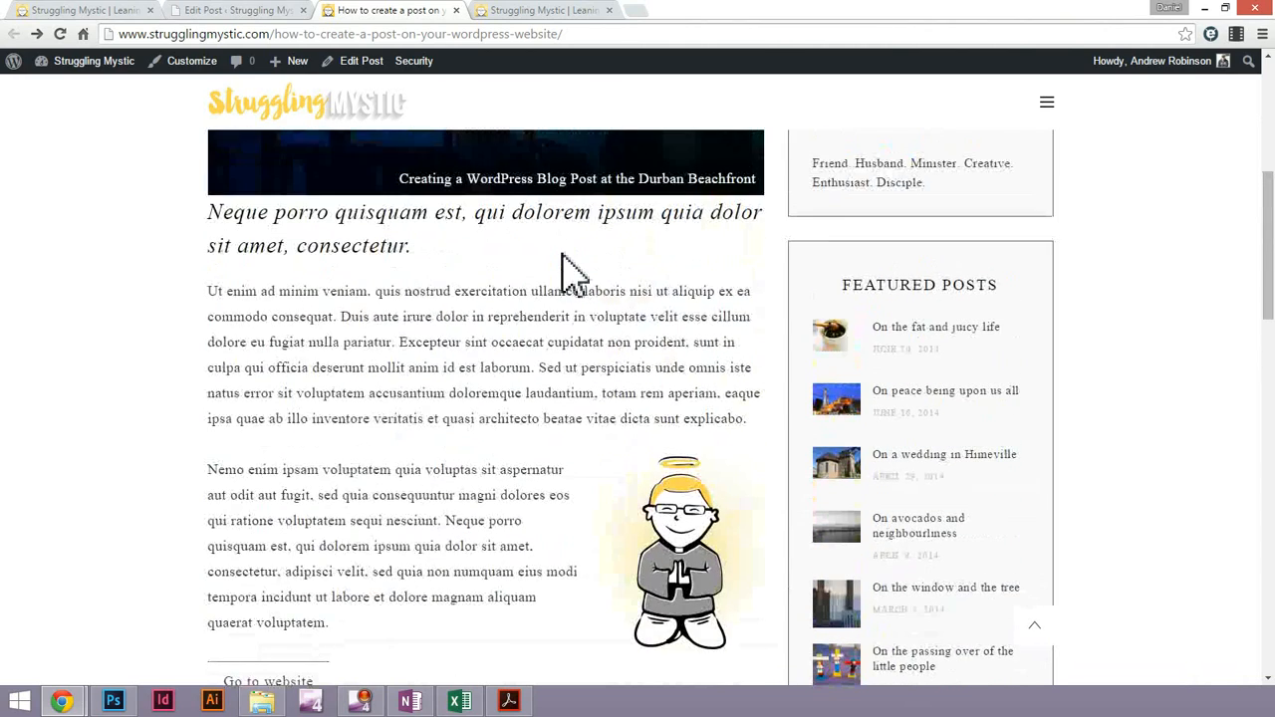
{"action": "scroll", "coordinate": [746, 399], "scroll_direction": "up", "scroll_amount": 3}
{"action": "scroll", "coordinate": [746, 386], "scroll_direction": "down", "scroll_amount": 4}
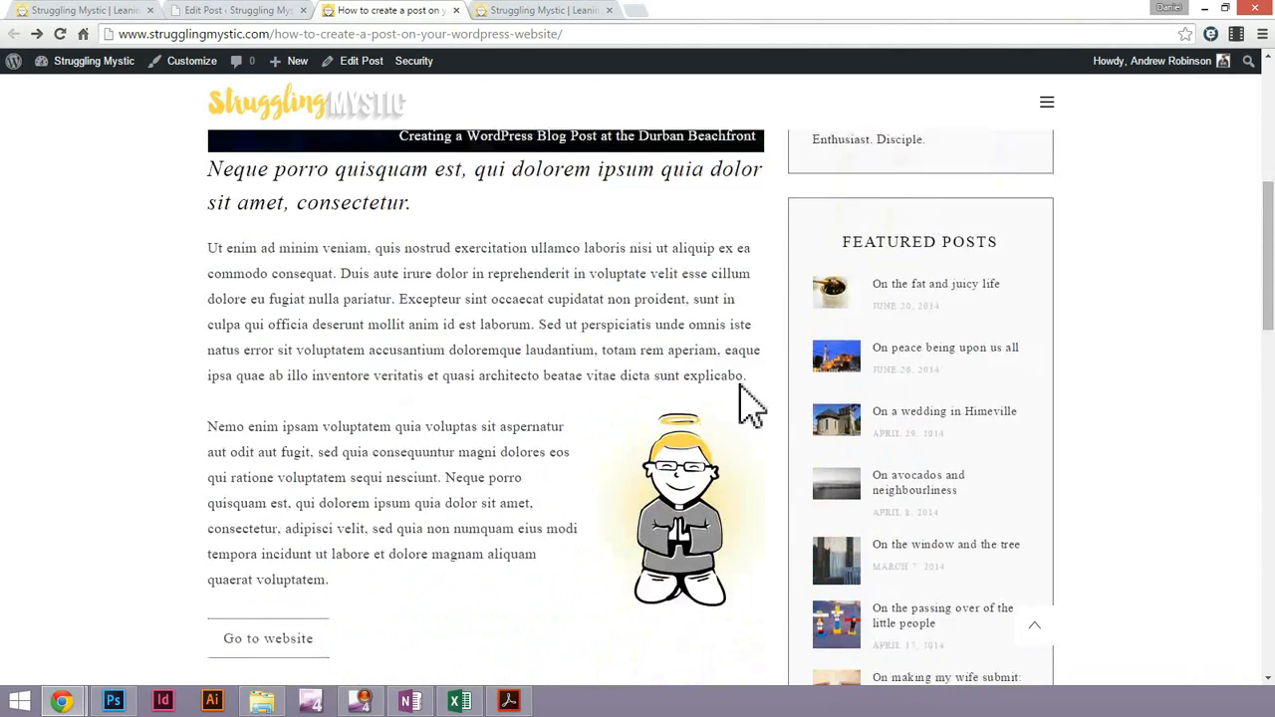
{"action": "scroll", "coordinate": [746, 402], "scroll_direction": "down", "scroll_amount": 1}
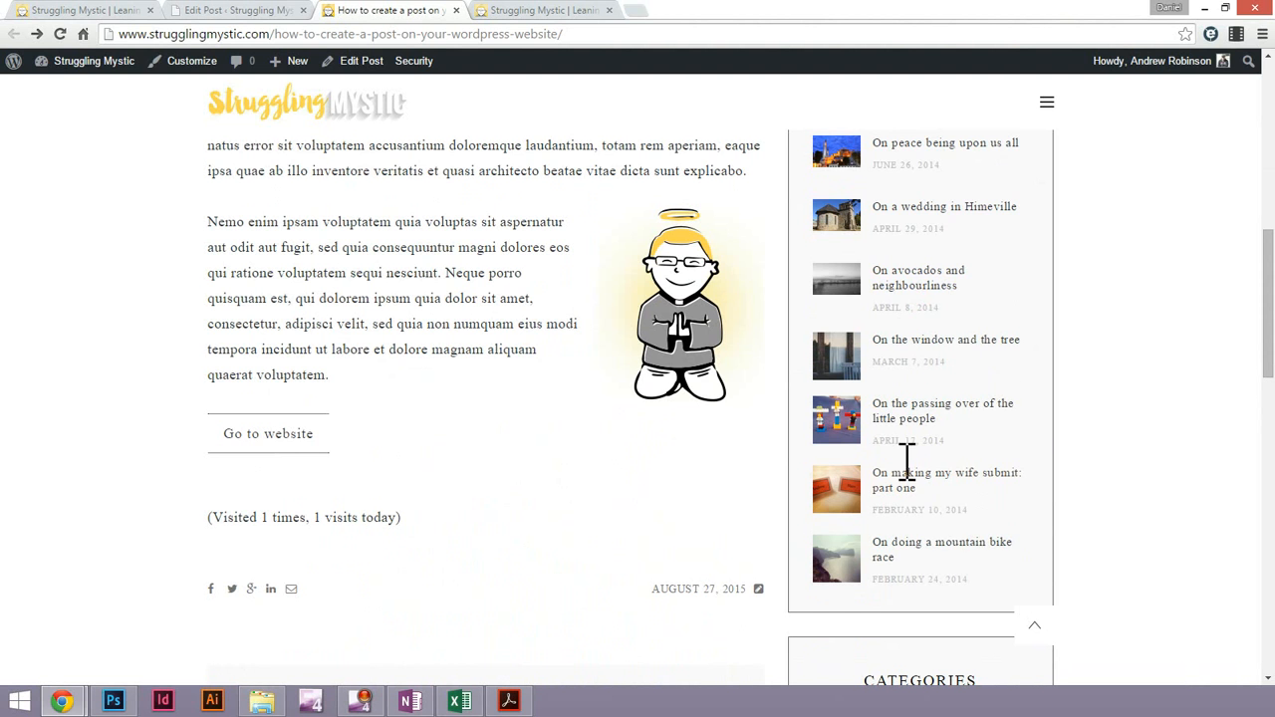
{"action": "scroll", "coordinate": [926, 488], "scroll_direction": "down", "scroll_amount": 1}
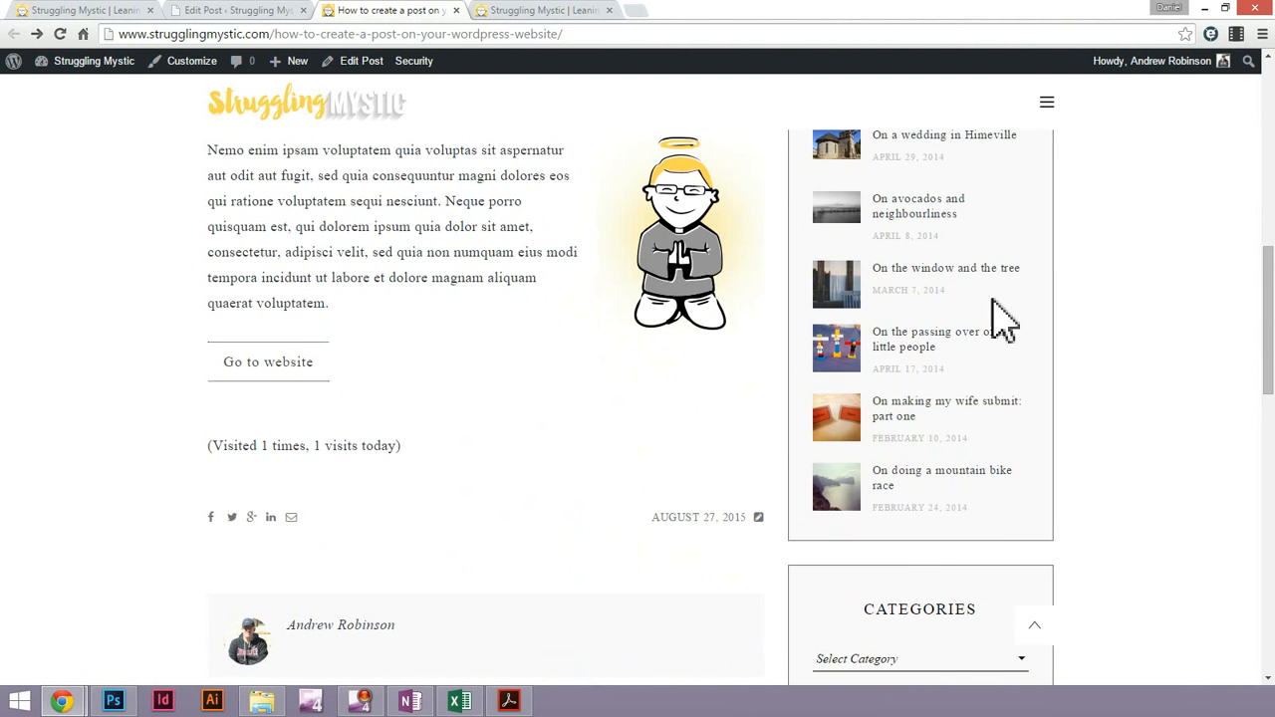
Return to the post editor and add the post to the FEATURED category as well
{"action": "scroll", "coordinate": [971, 254], "scroll_direction": "up", "scroll_amount": 2}
{"action": "scroll", "coordinate": [974, 257], "scroll_direction": "up", "scroll_amount": 1}
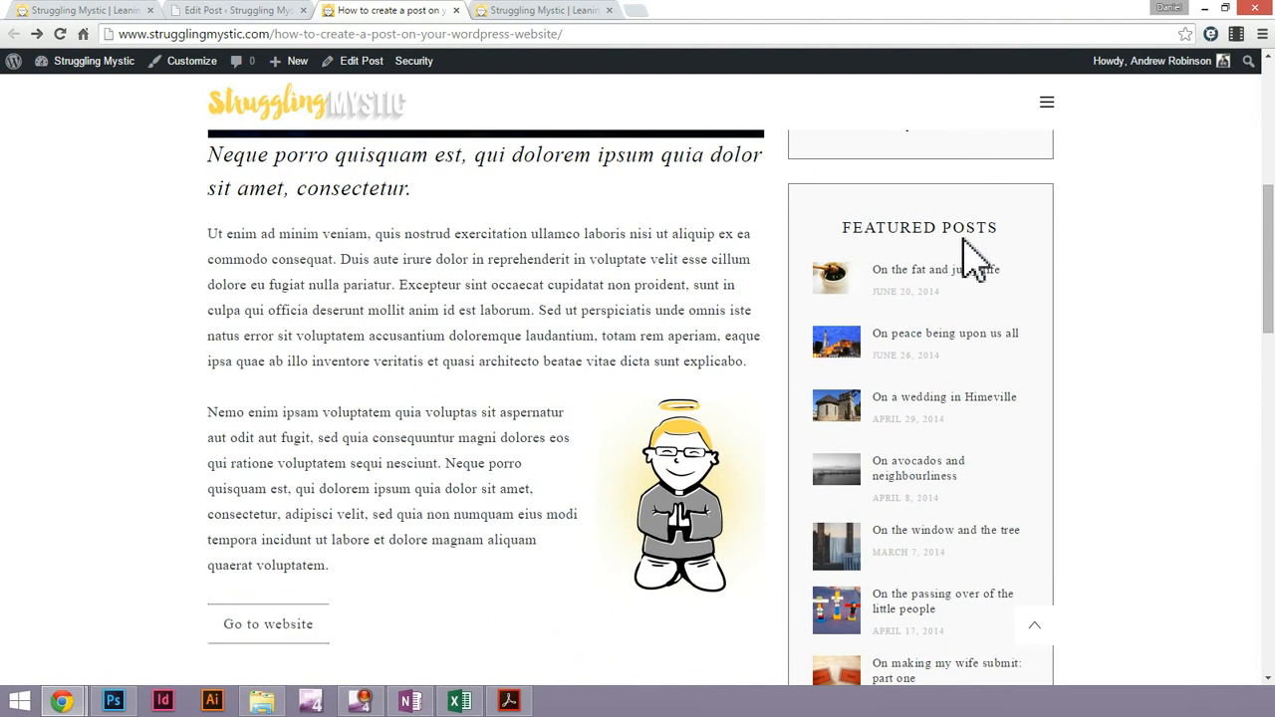
{"action": "left_click", "coordinate": [224, 10]}
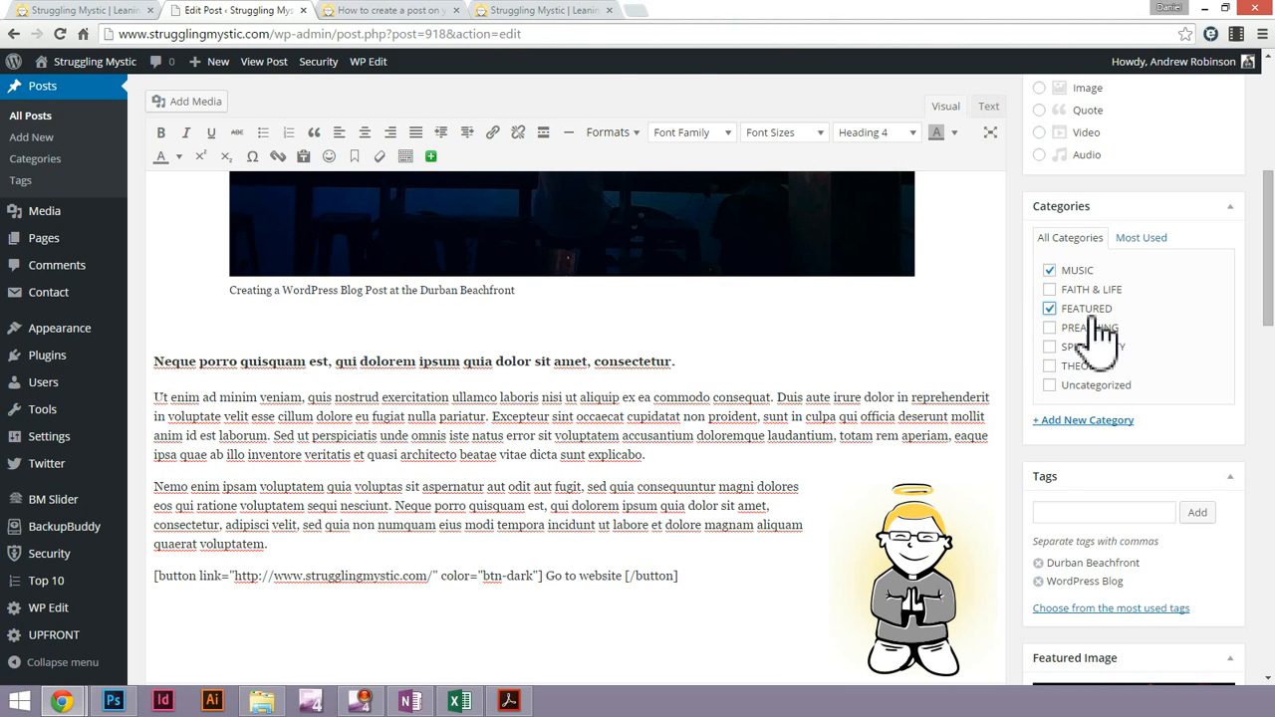
Browse the featured posts slider on the site's home page to see which posts it includes
{"action": "left_click", "coordinate": [398, 12]}
{"action": "left_click", "coordinate": [522, 12]}
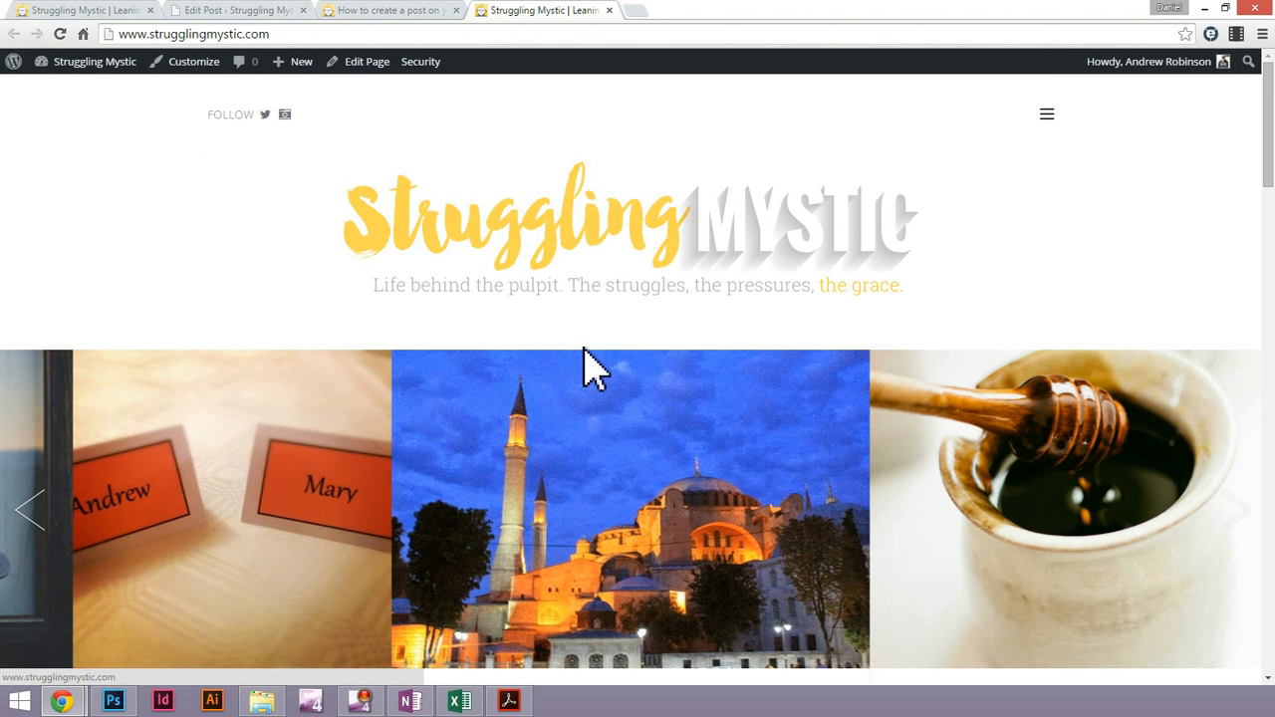
{"action": "scroll", "coordinate": [583, 365], "scroll_direction": "down", "scroll_amount": 1}
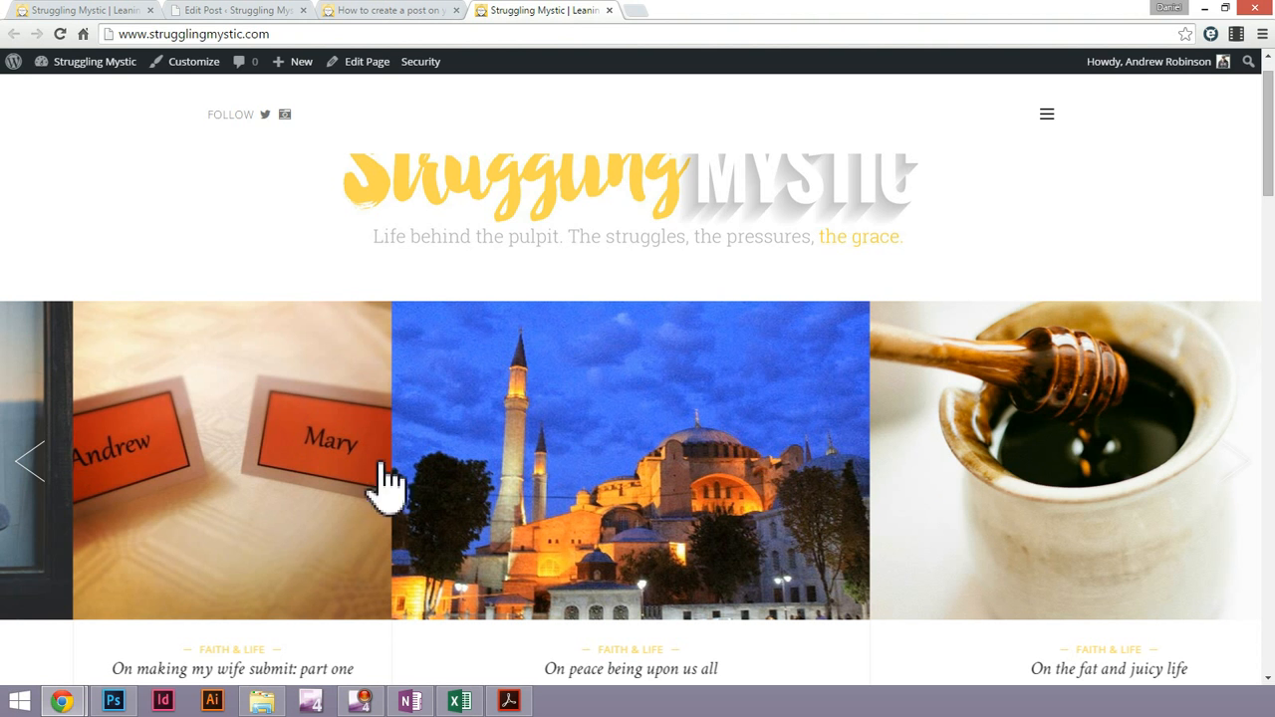
{"action": "left_click", "coordinate": [1239, 464]}
{"action": "left_click", "coordinate": [1238, 464]}
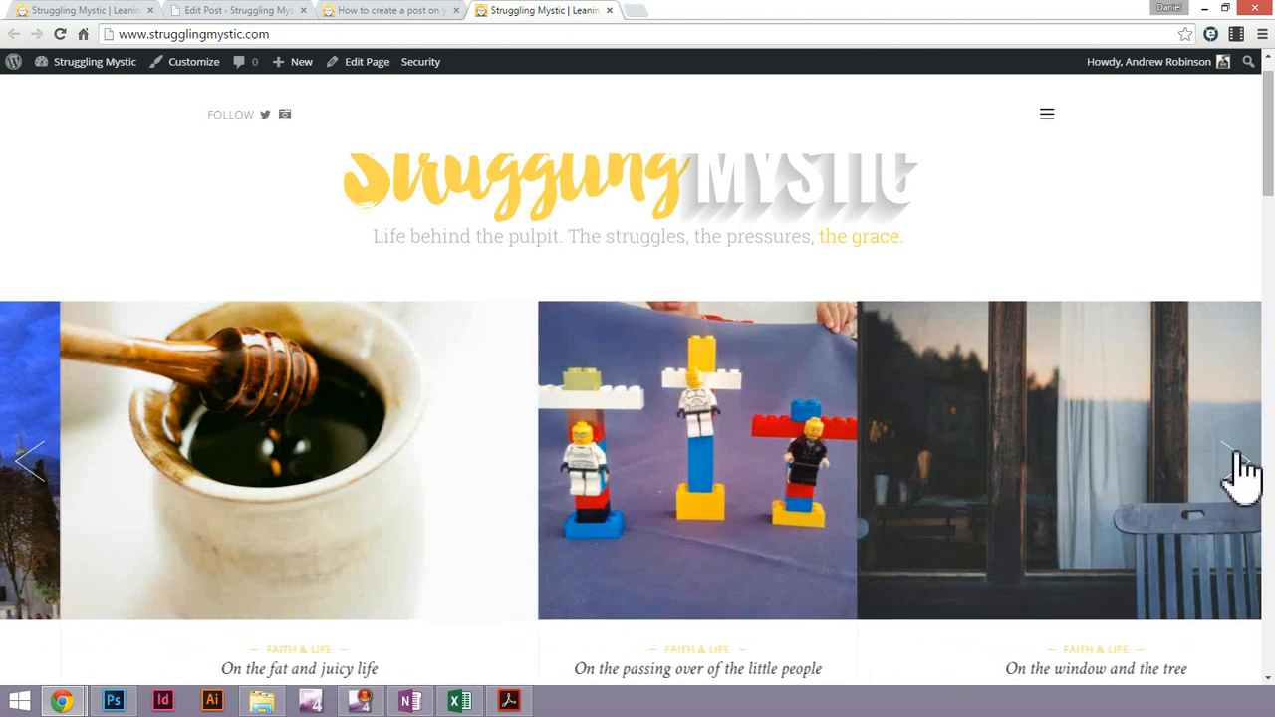
{"action": "left_click", "coordinate": [1238, 464]}
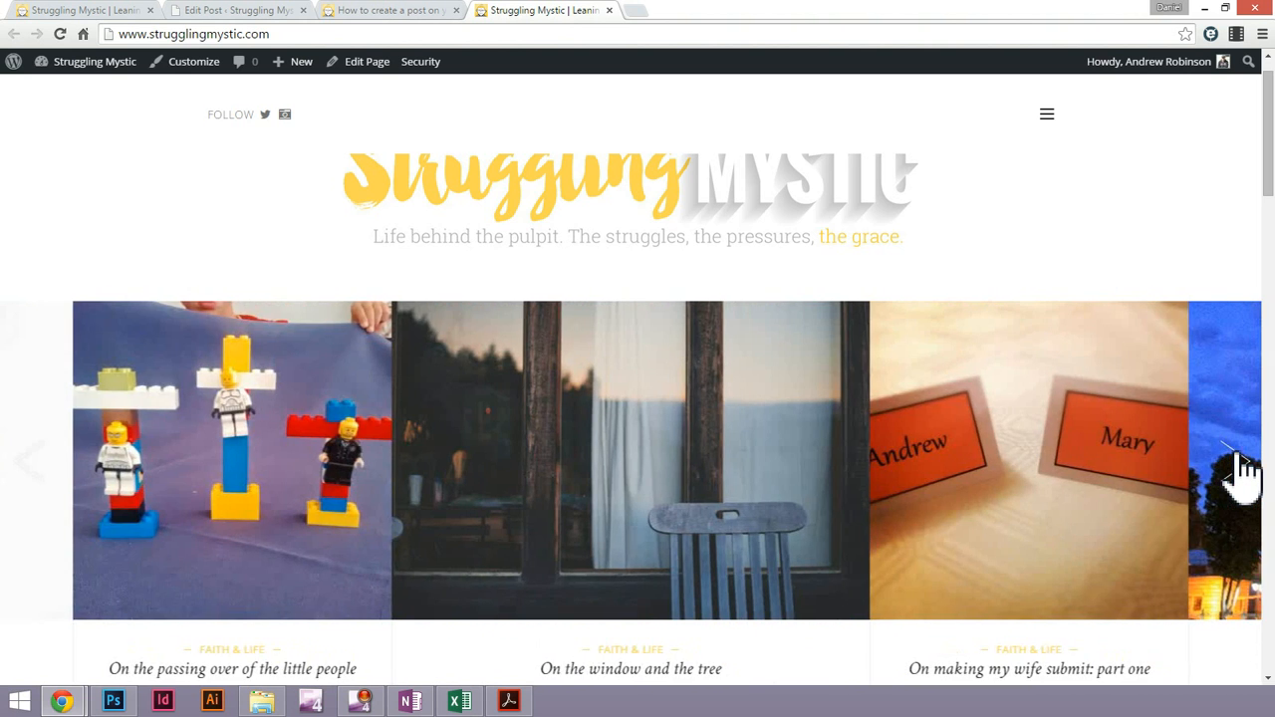
{"action": "left_click", "coordinate": [1239, 464]}
{"action": "left_click", "coordinate": [1241, 473]}
Return to the post editor and set the post's sidebar layout to Left Sidebar
{"action": "left_click", "coordinate": [205, 10]}
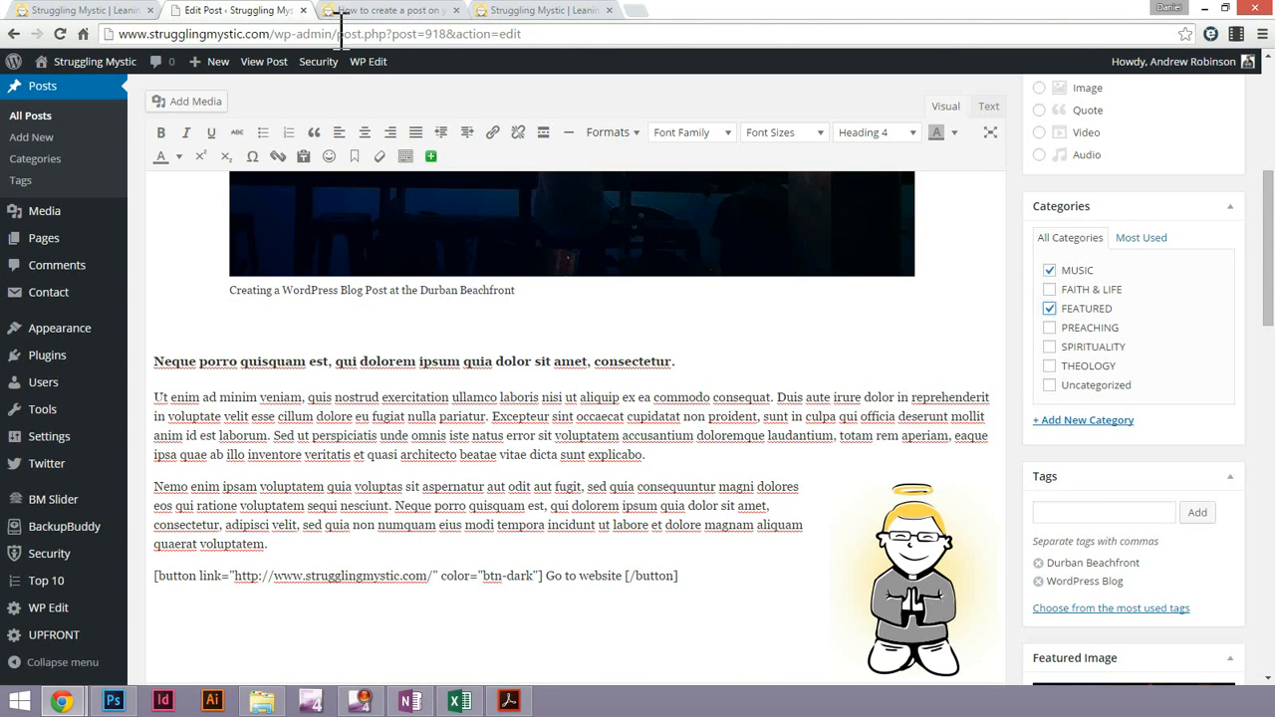
{"action": "scroll", "coordinate": [1036, 463], "scroll_direction": "down", "scroll_amount": 2}
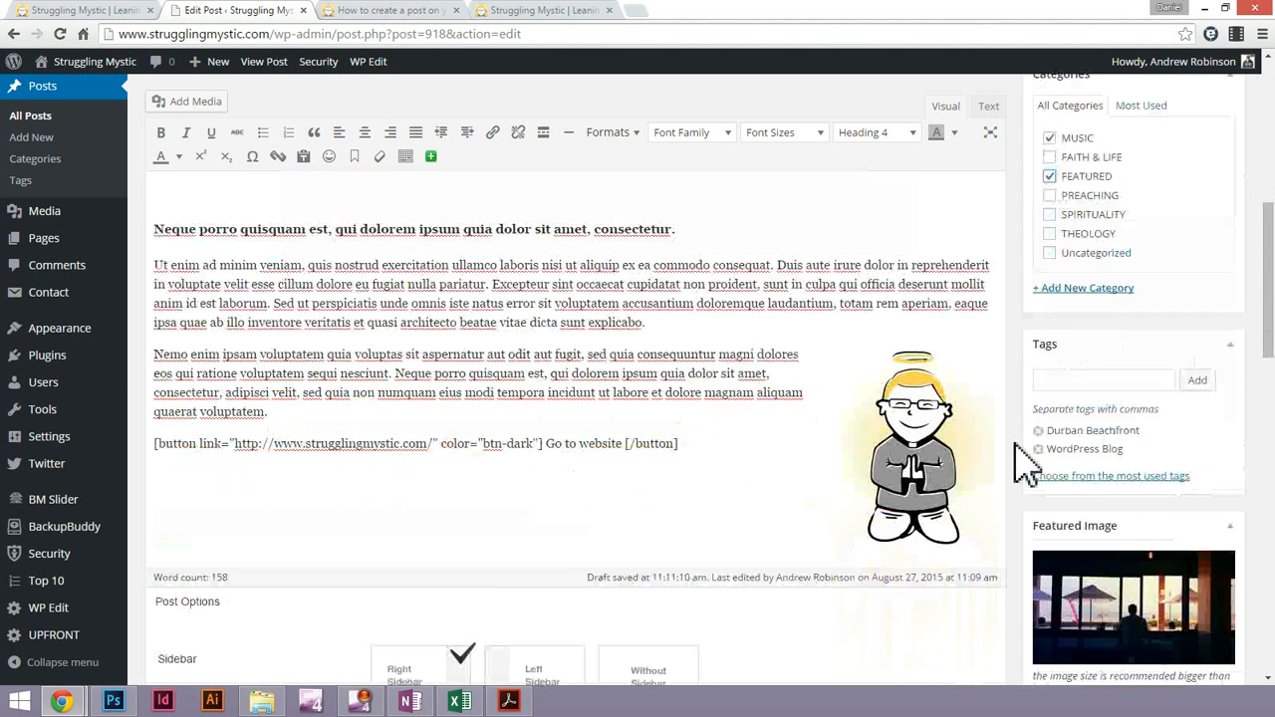
{"action": "scroll", "coordinate": [1058, 463], "scroll_direction": "down", "scroll_amount": 6}
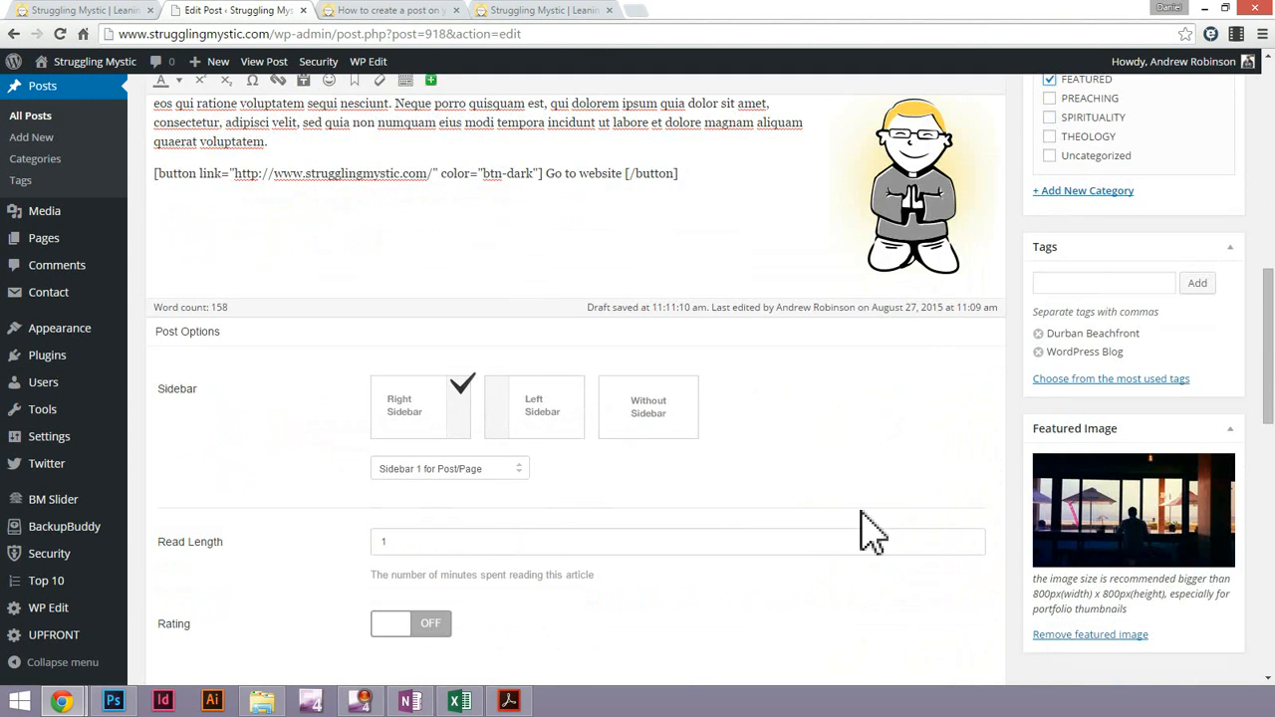
{"action": "scroll", "coordinate": [760, 581], "scroll_direction": "up", "scroll_amount": 3}
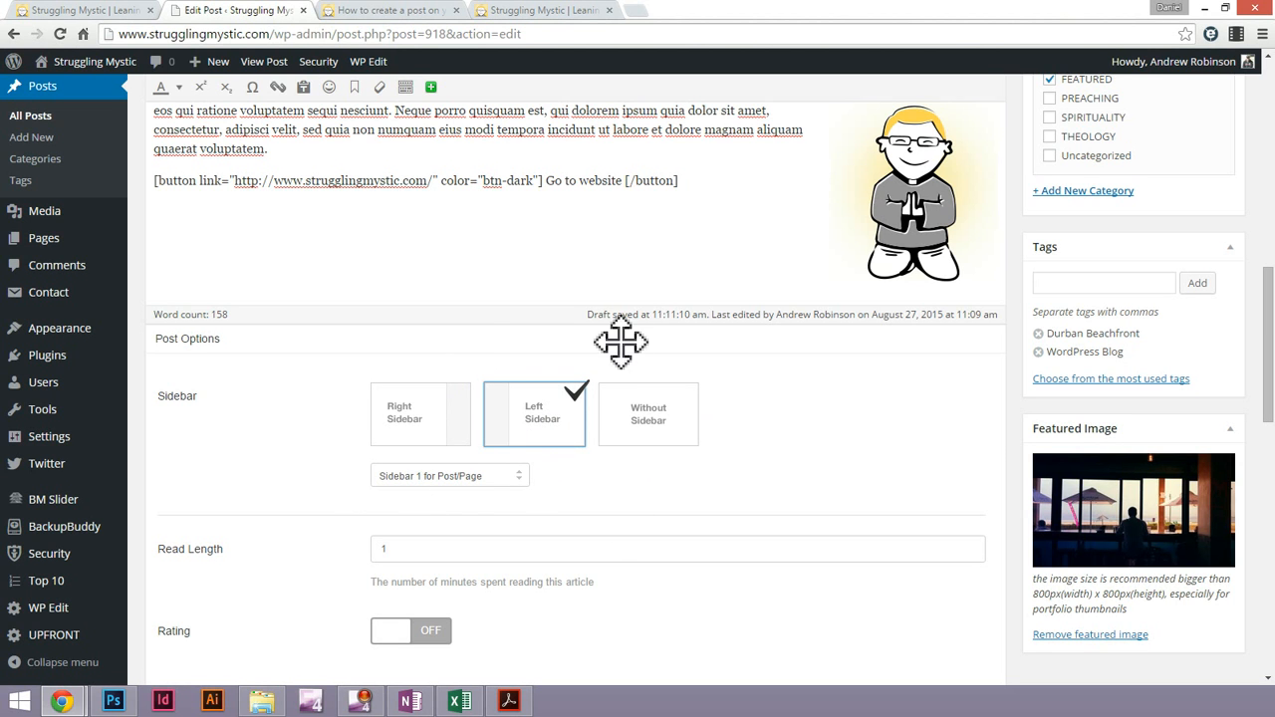
Update the post with its FEATURED category and sidebar layout, and reload the site's home page
{"action": "scroll", "coordinate": [1014, 453], "scroll_direction": "down", "scroll_amount": 3}
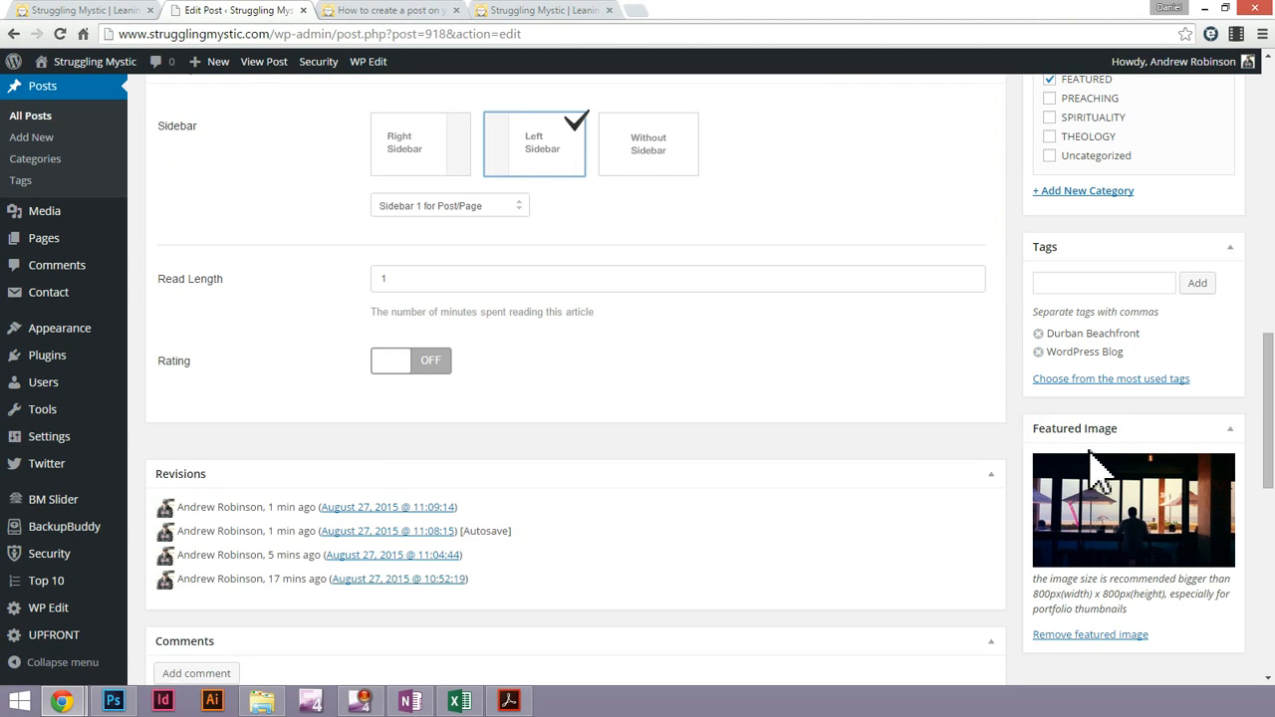
{"action": "scroll", "coordinate": [1080, 439], "scroll_direction": "down", "scroll_amount": 4}
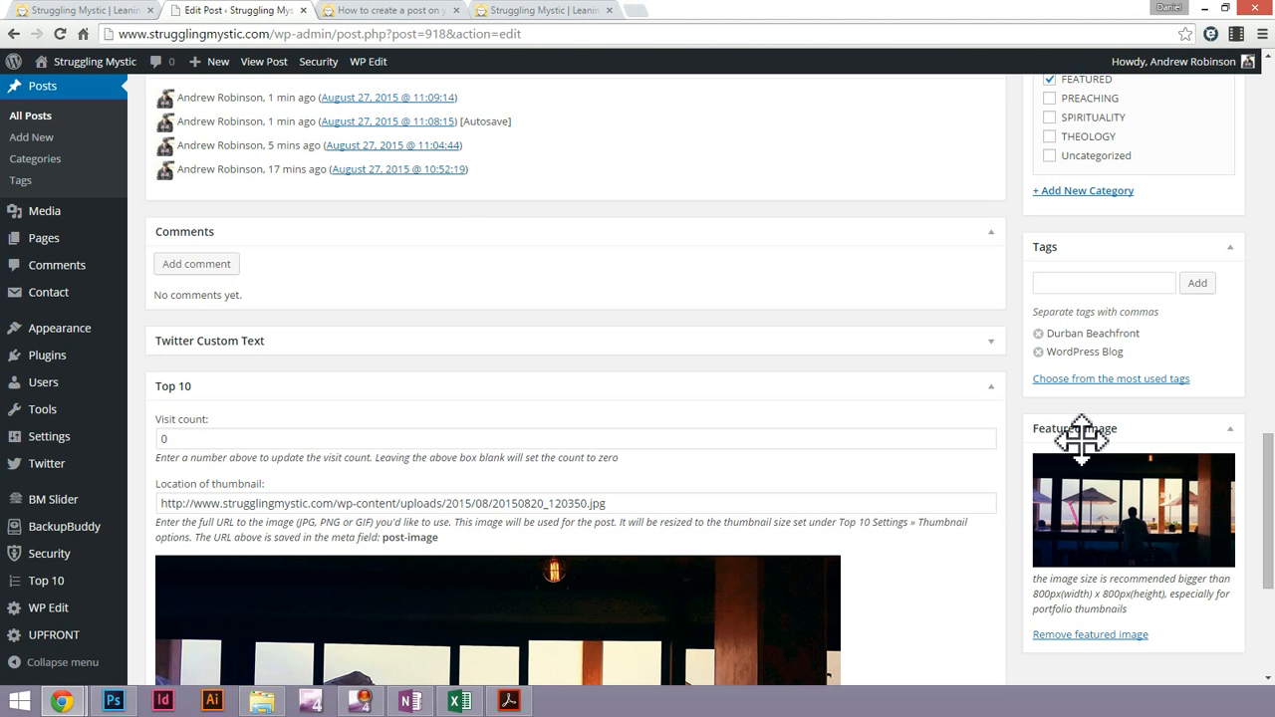
{"action": "scroll", "coordinate": [1080, 438], "scroll_direction": "down", "scroll_amount": 3}
{"action": "scroll", "coordinate": [1081, 438], "scroll_direction": "up", "scroll_amount": 10}
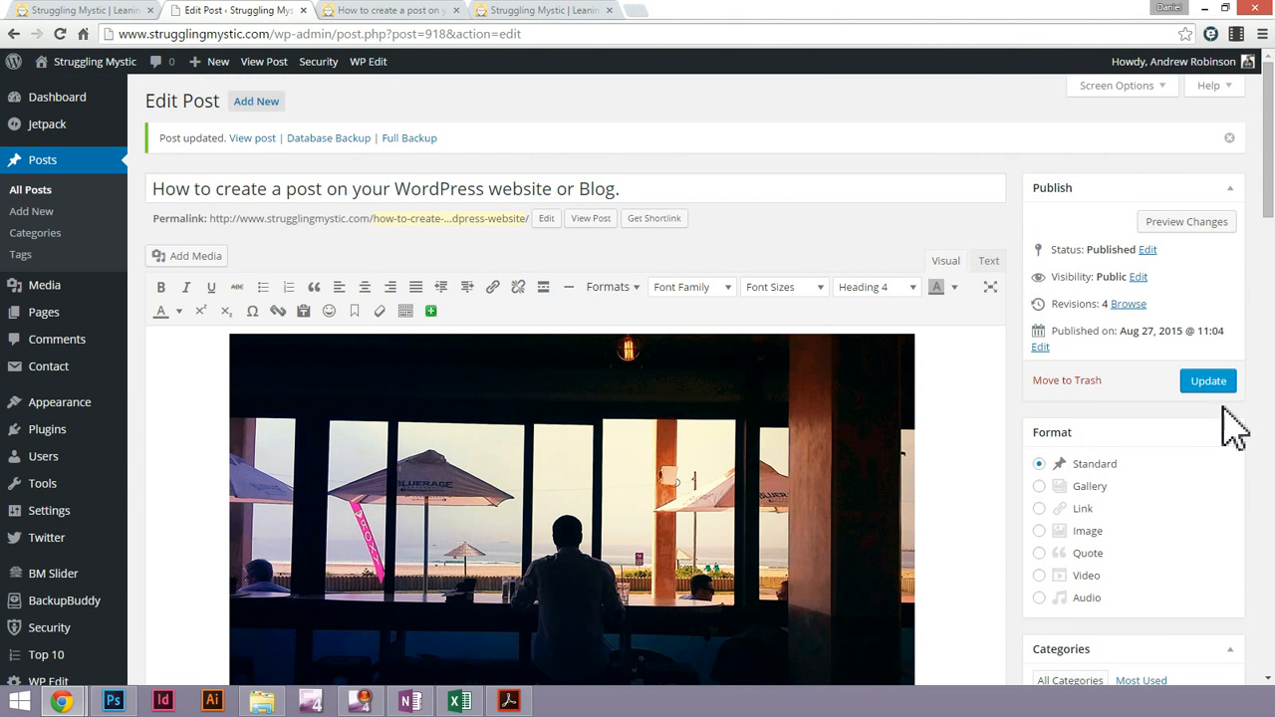
{"action": "left_click", "coordinate": [1205, 380]}
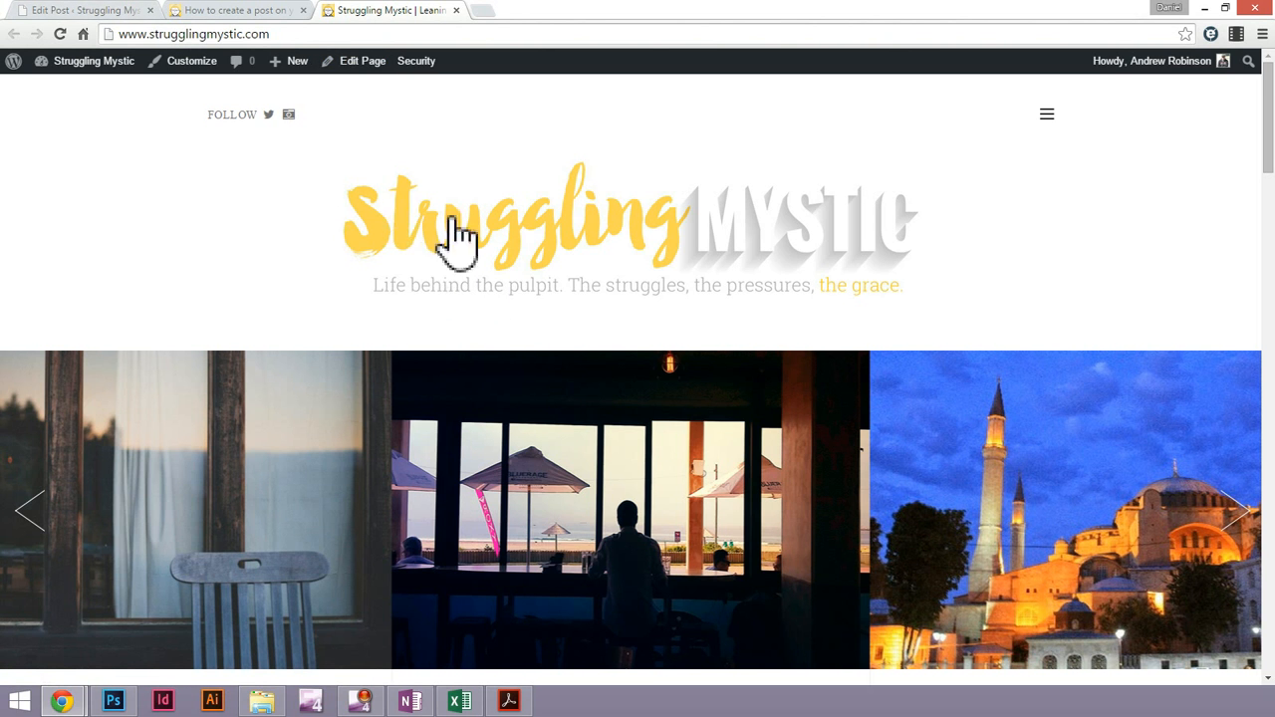
Examine how the new post appears in the home page slider and among the latest post previews
{"action": "scroll", "coordinate": [619, 299], "scroll_direction": "down", "scroll_amount": 1}
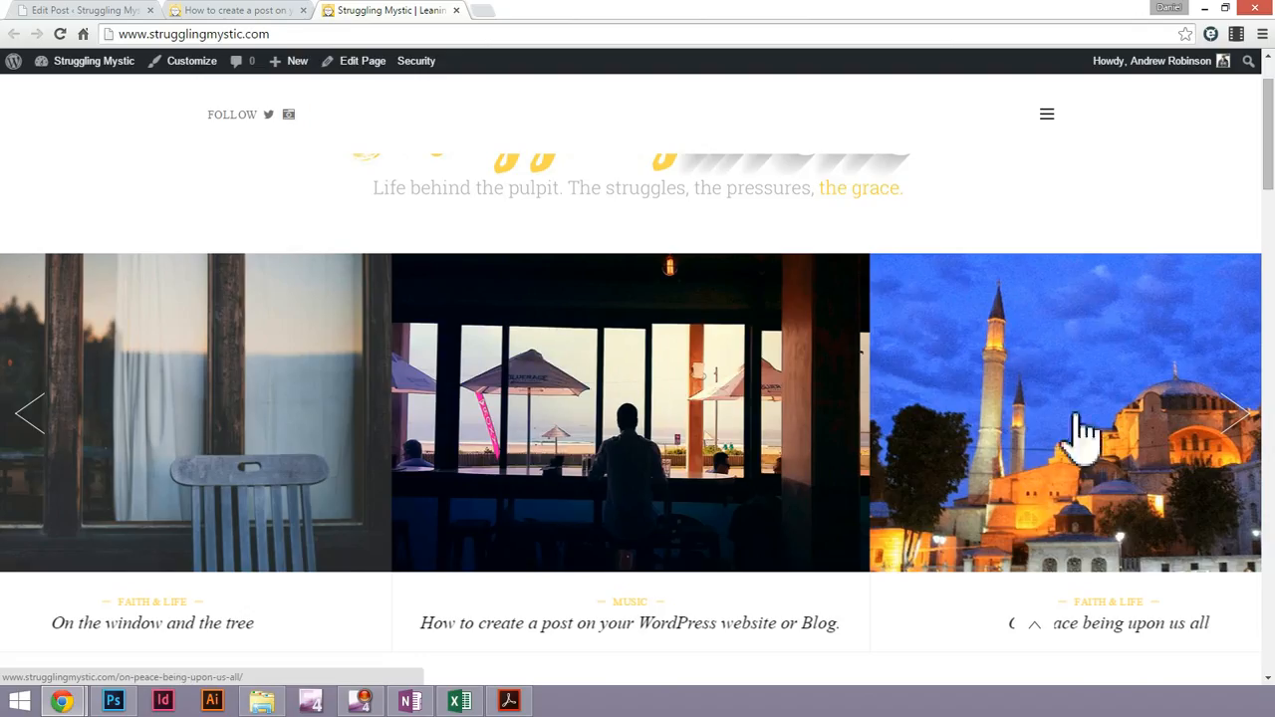
{"action": "left_click", "coordinate": [1251, 429]}
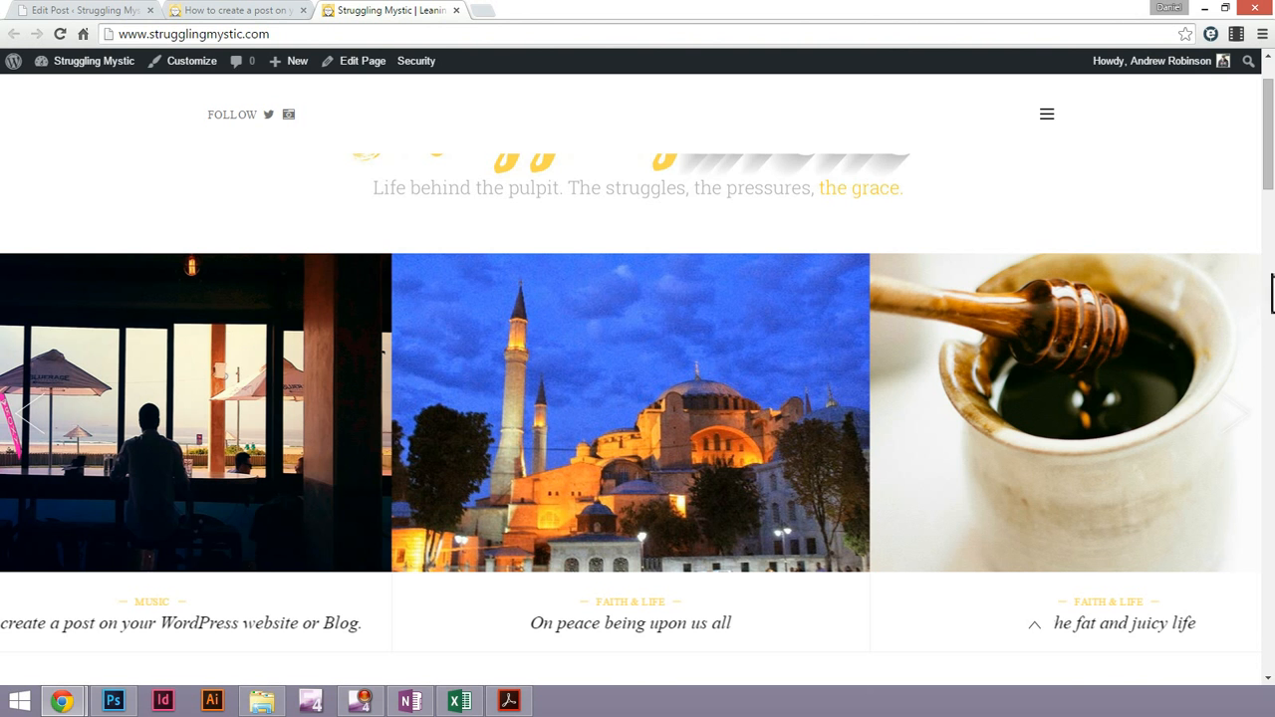
{"action": "left_click_drag", "start_coordinate": [1267, 187], "coordinate": [1253, 319]}
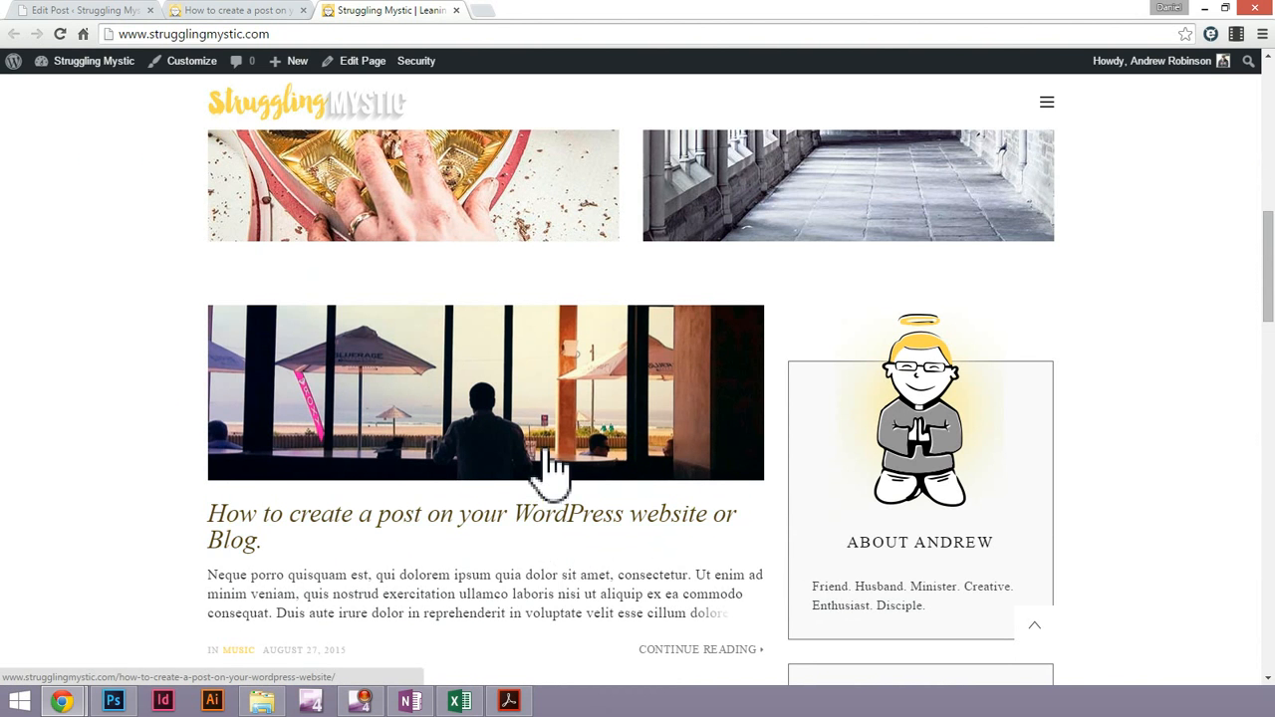
{"action": "scroll", "coordinate": [403, 408], "scroll_direction": "down", "scroll_amount": 2}
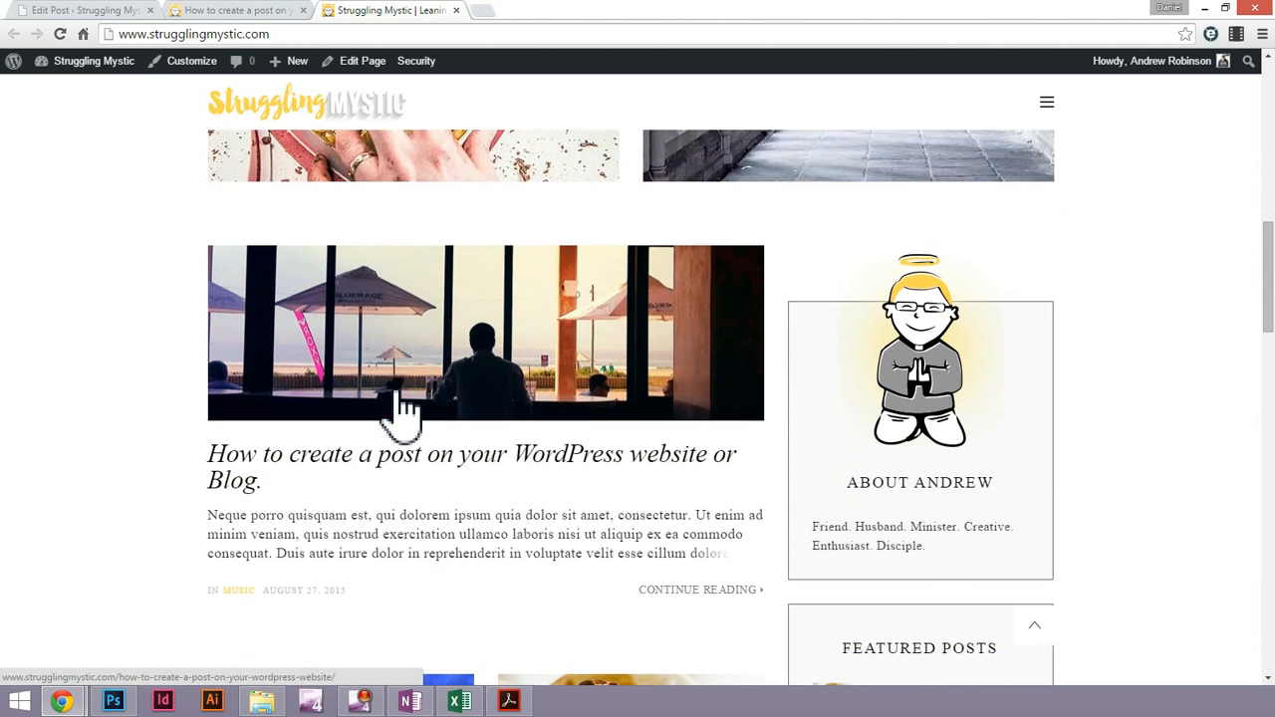
{"action": "scroll", "coordinate": [435, 417], "scroll_direction": "down", "scroll_amount": 1}
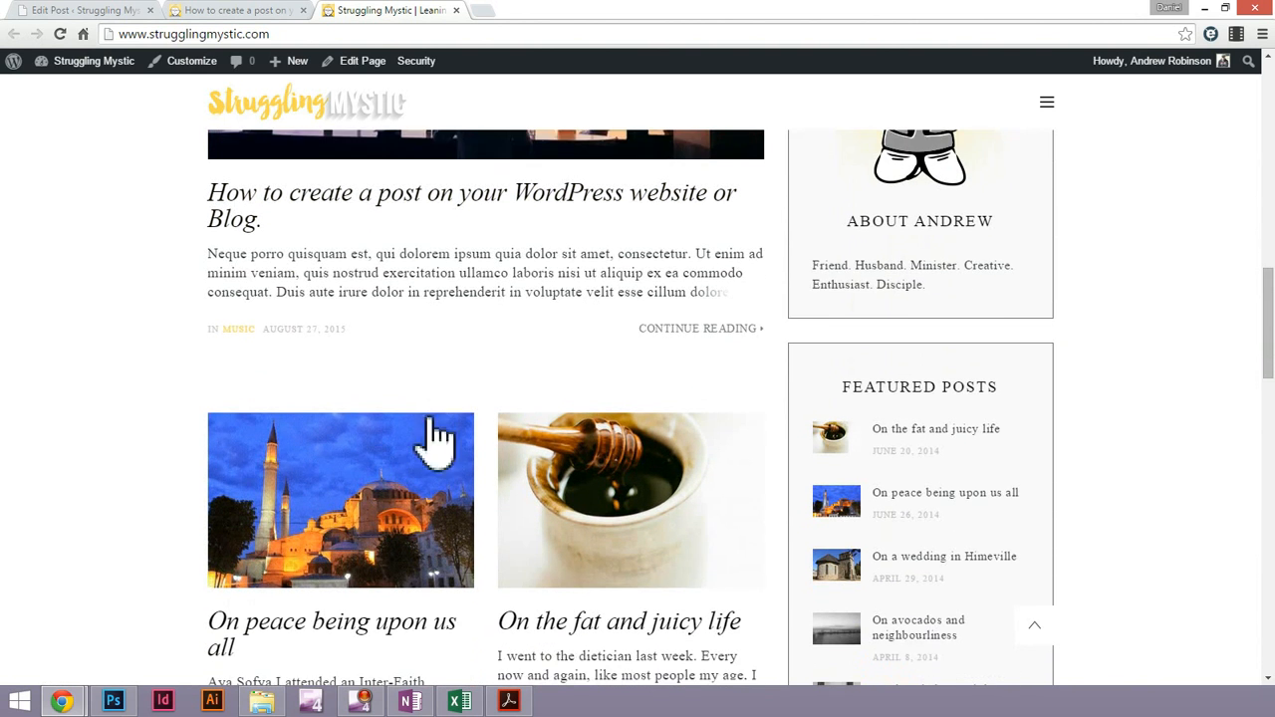
{"action": "scroll", "coordinate": [287, 334], "scroll_direction": "down", "scroll_amount": 2}
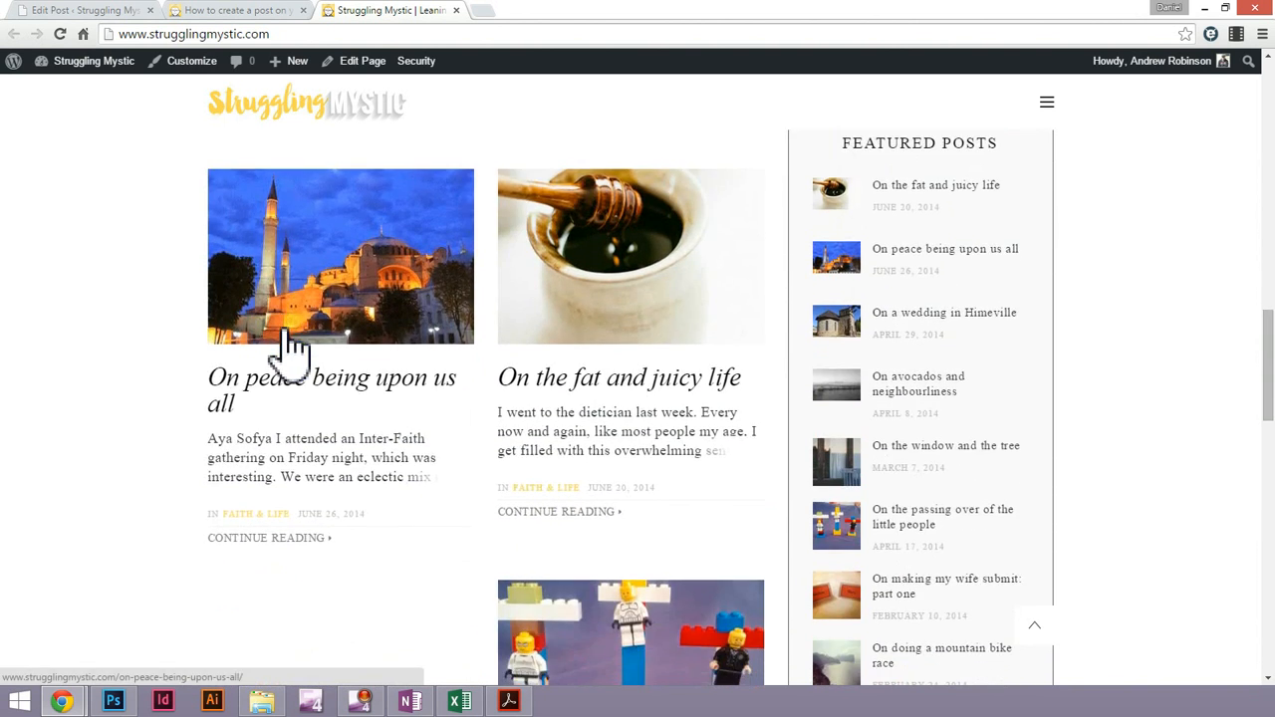
{"action": "scroll", "coordinate": [320, 458], "scroll_direction": "down", "scroll_amount": 1}
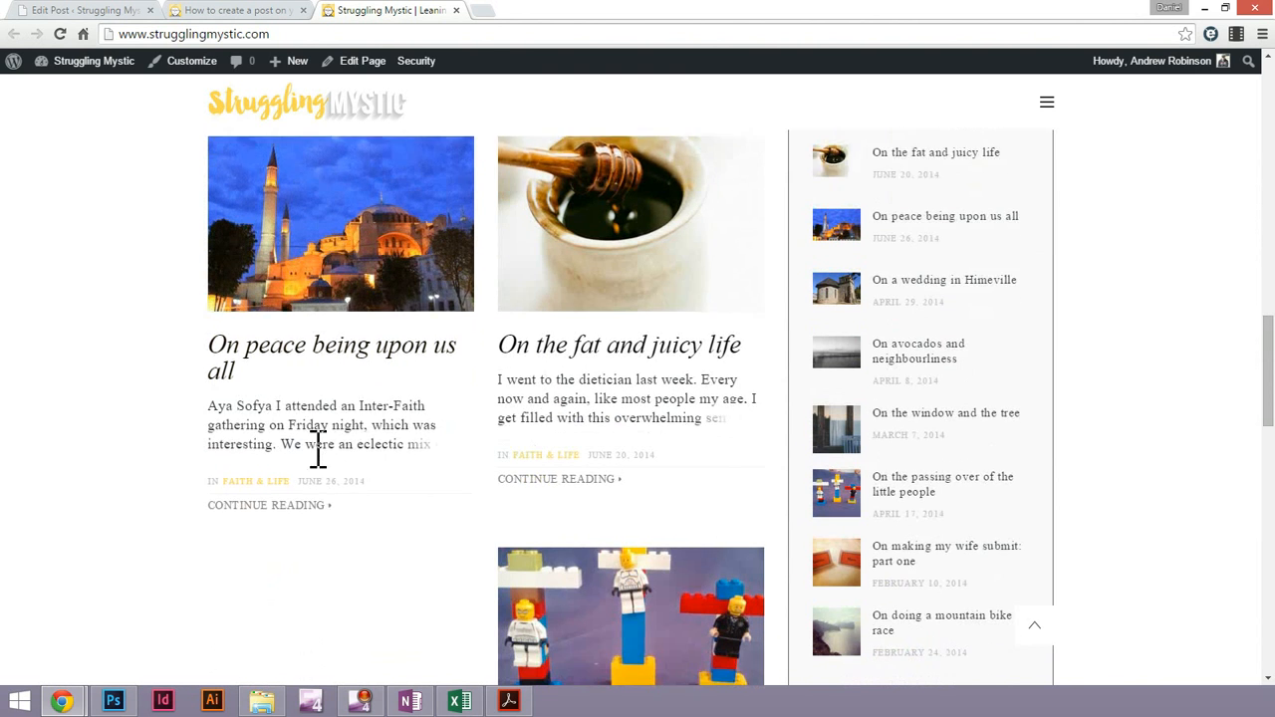
Look through the older post previews on the home page down to the About the Author section
{"action": "scroll", "coordinate": [320, 460], "scroll_direction": "down", "scroll_amount": 4}
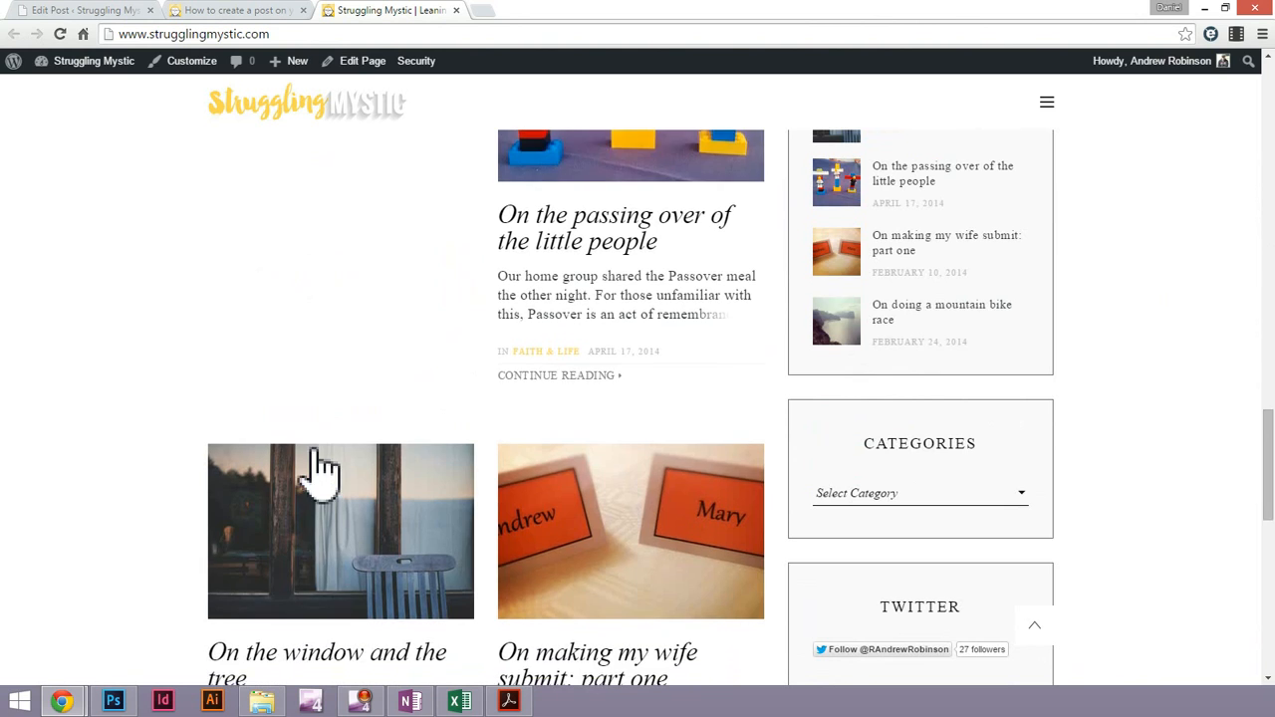
{"action": "scroll", "coordinate": [319, 464], "scroll_direction": "down", "scroll_amount": 1}
{"action": "scroll", "coordinate": [320, 460], "scroll_direction": "down", "scroll_amount": 3}
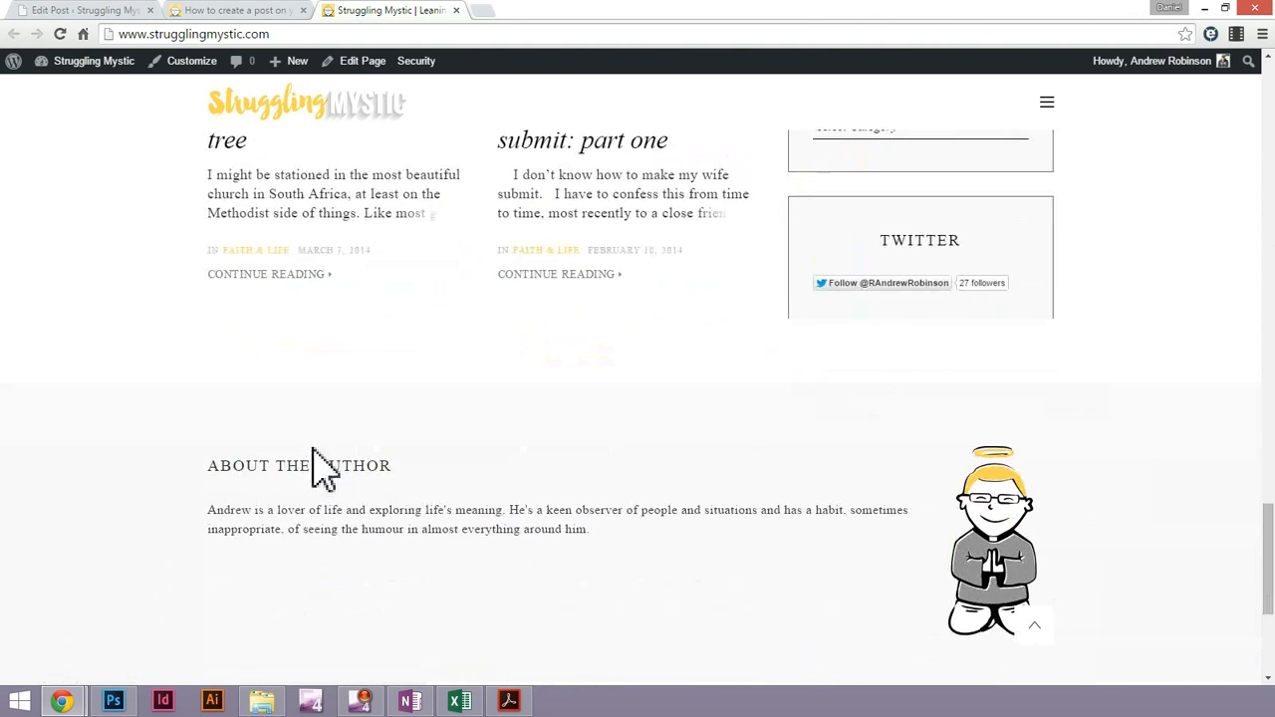
{"action": "scroll", "coordinate": [322, 469], "scroll_direction": "up", "scroll_amount": 10}
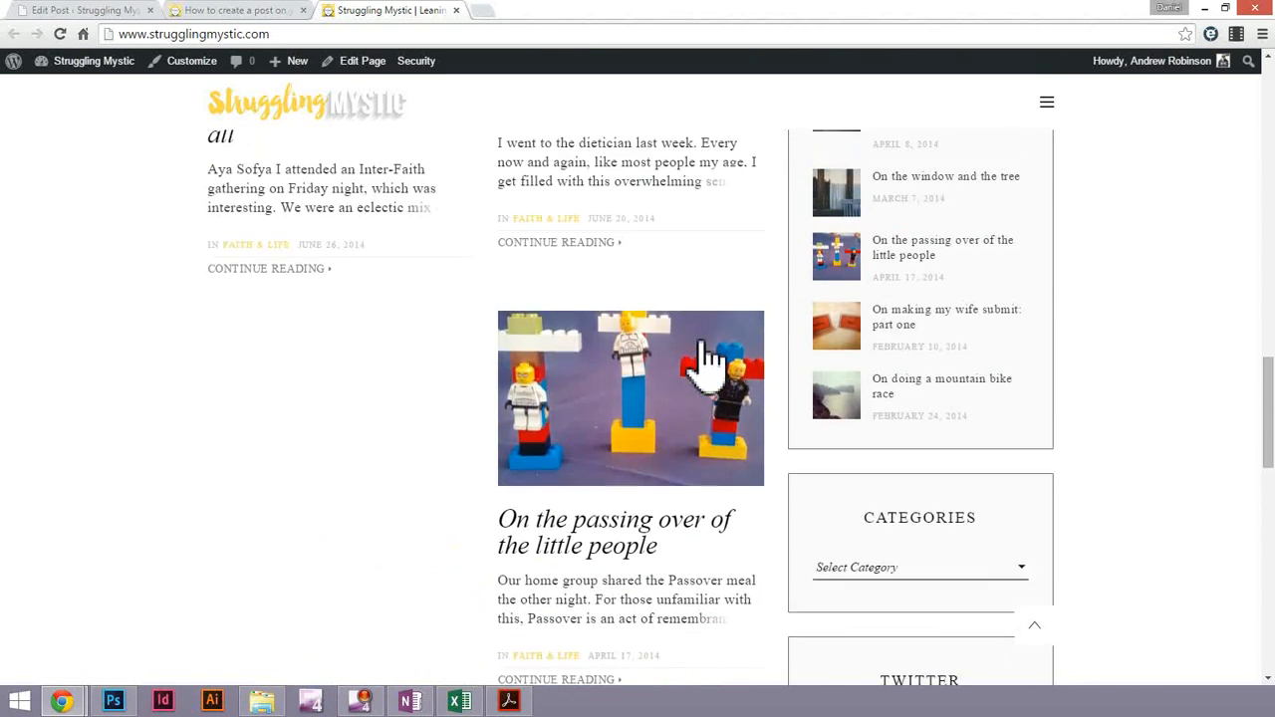
{"action": "scroll", "coordinate": [902, 419], "scroll_direction": "down", "scroll_amount": 2}
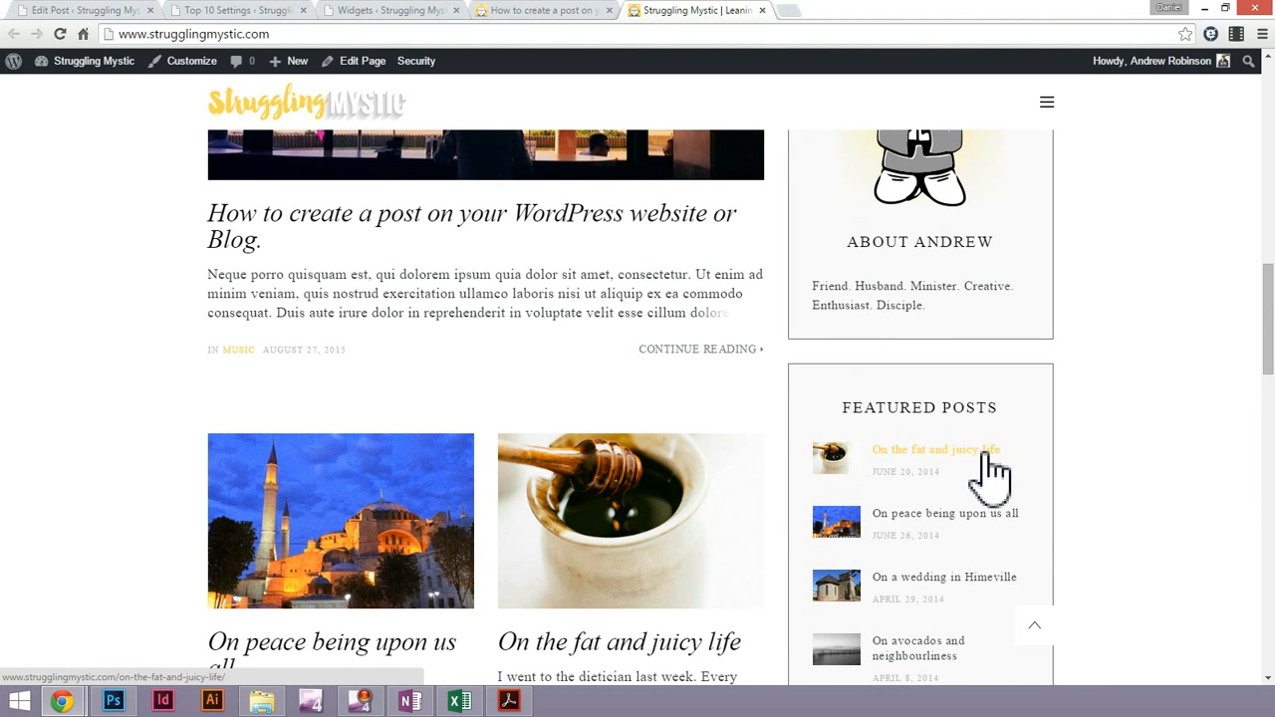
Examine which posts the Featured Posts sidebar widget lists on the home page
{"action": "scroll", "coordinate": [993, 485], "scroll_direction": "down", "scroll_amount": 2}
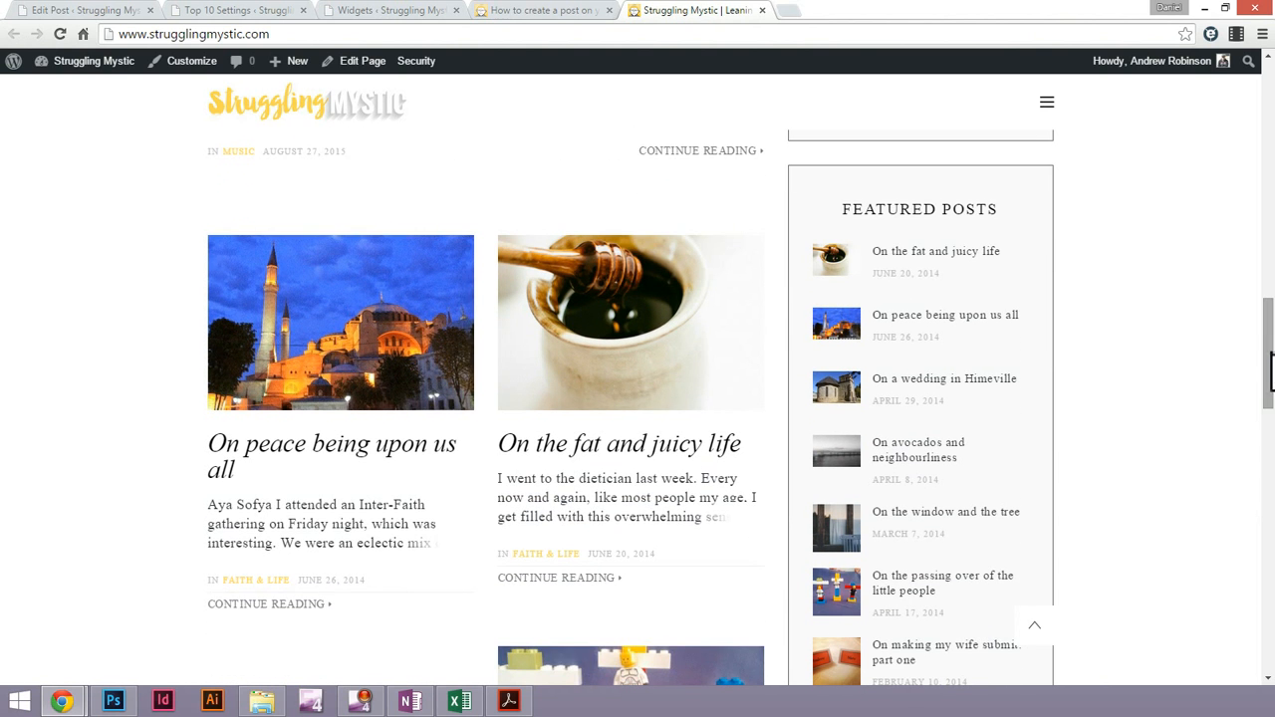
{"action": "mouse_move", "coordinate": [1267, 395]}
{"action": "left_mouse_down"}
{"action": "mouse_move", "coordinate": [1267, 413]}
{"action": "mouse_move", "coordinate": [1267, 398]}
{"action": "left_mouse_up"}
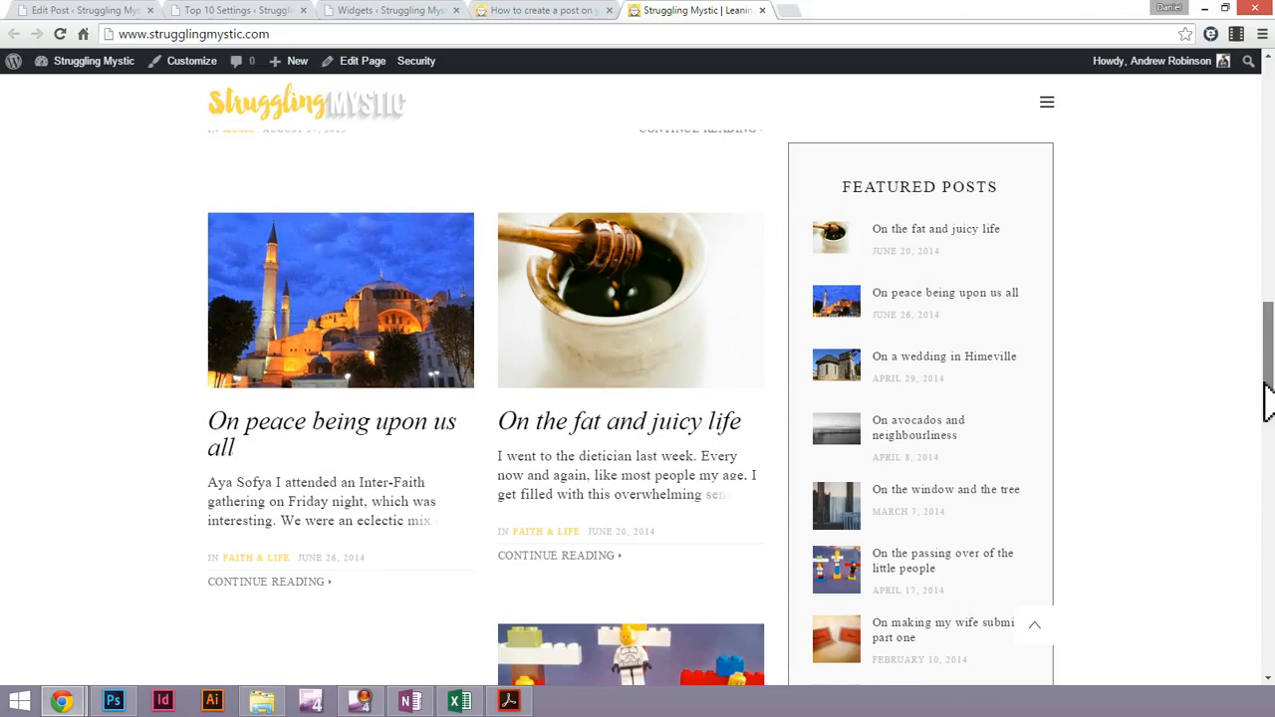
{"action": "left_click_drag", "start_coordinate": [1267, 398], "coordinate": [1267, 402]}
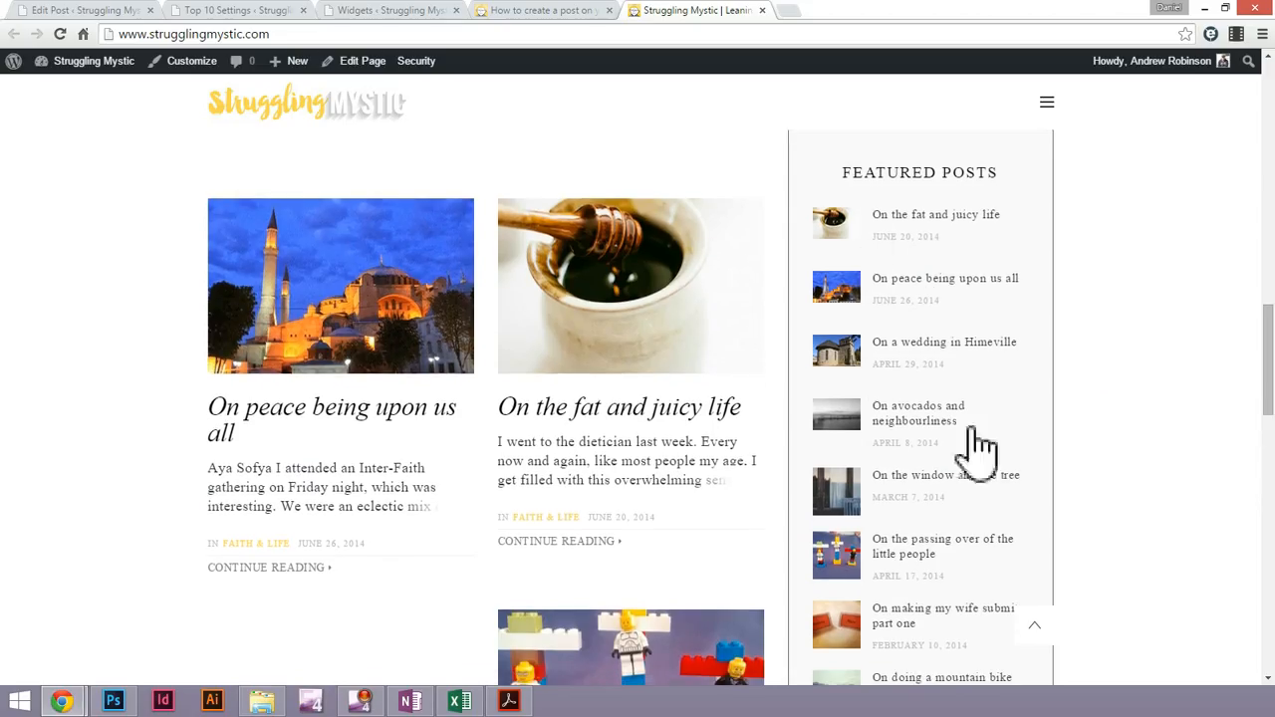
{"action": "left_click_drag", "start_coordinate": [1269, 374], "coordinate": [1269, 394]}
{"action": "left_click", "coordinate": [495, 22]}
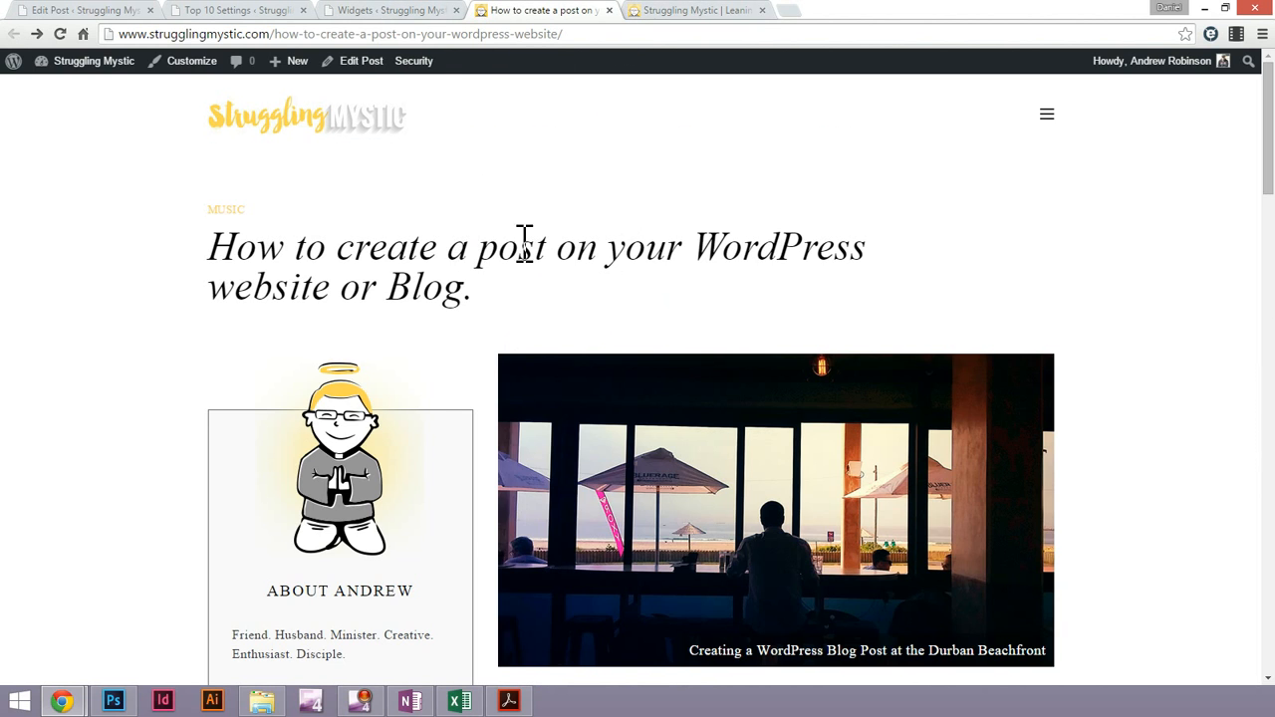
{"action": "left_click", "coordinate": [697, 12]}
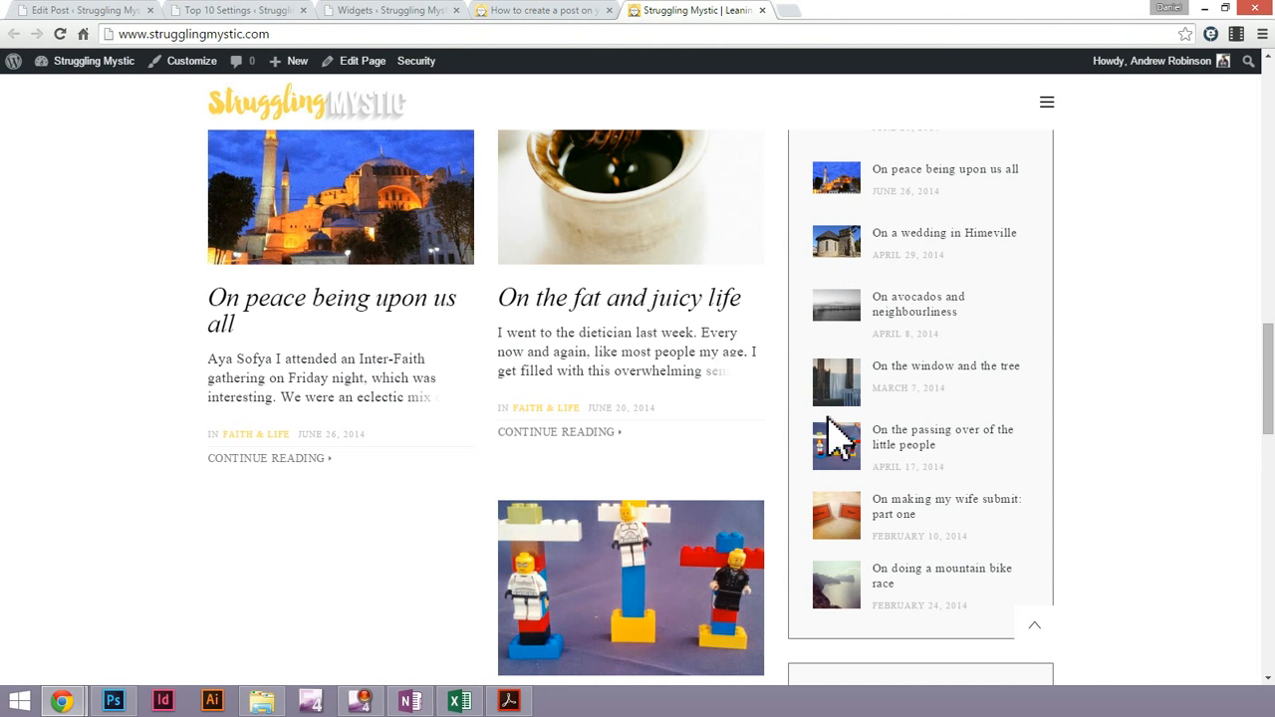
{"action": "scroll", "coordinate": [1270, 379], "scroll_direction": "up", "scroll_amount": 4}
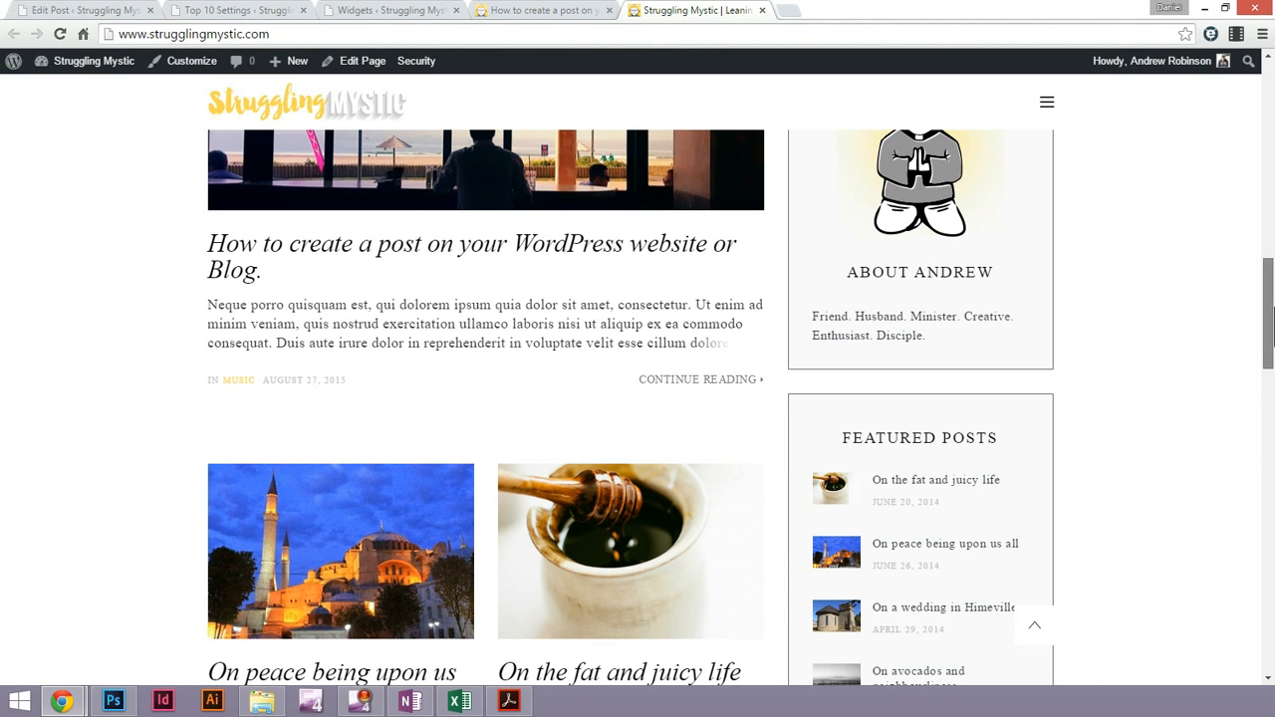
Review the published post's sidebar, heading, body text, inline image and website button from beginning to end
{"action": "left_click", "coordinate": [554, 12]}
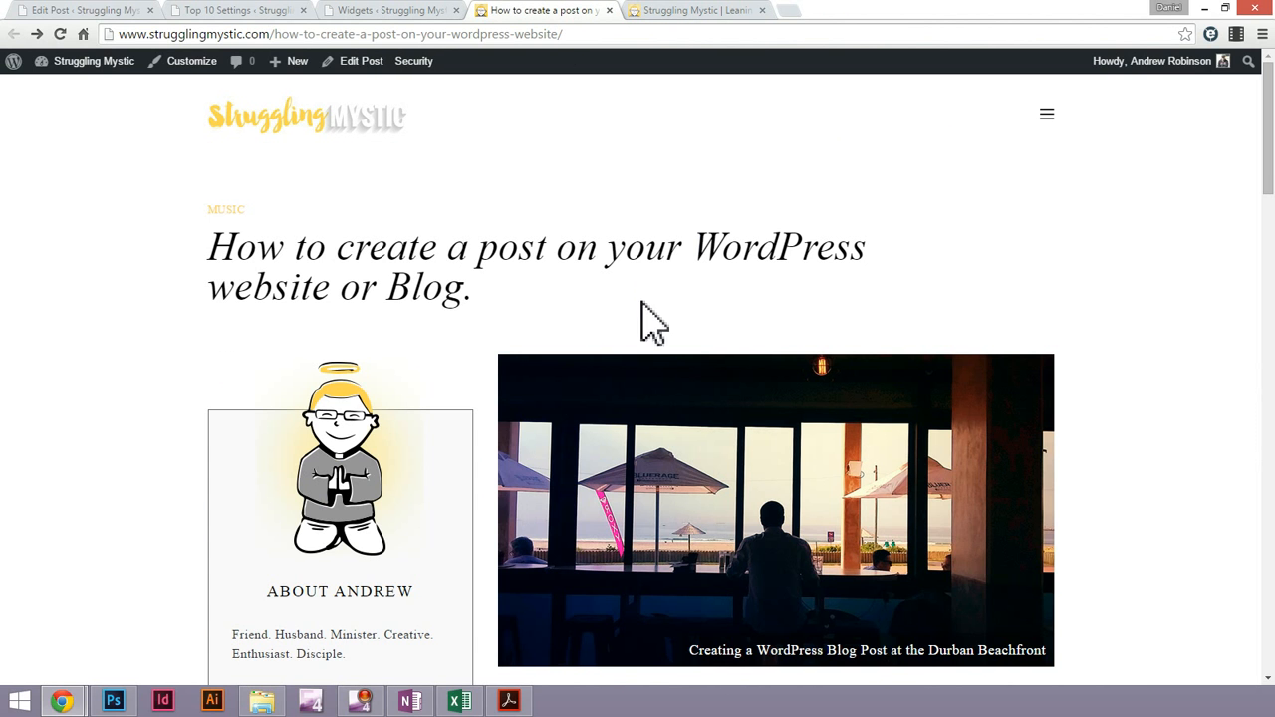
{"action": "scroll", "coordinate": [398, 455], "scroll_direction": "down", "scroll_amount": 4}
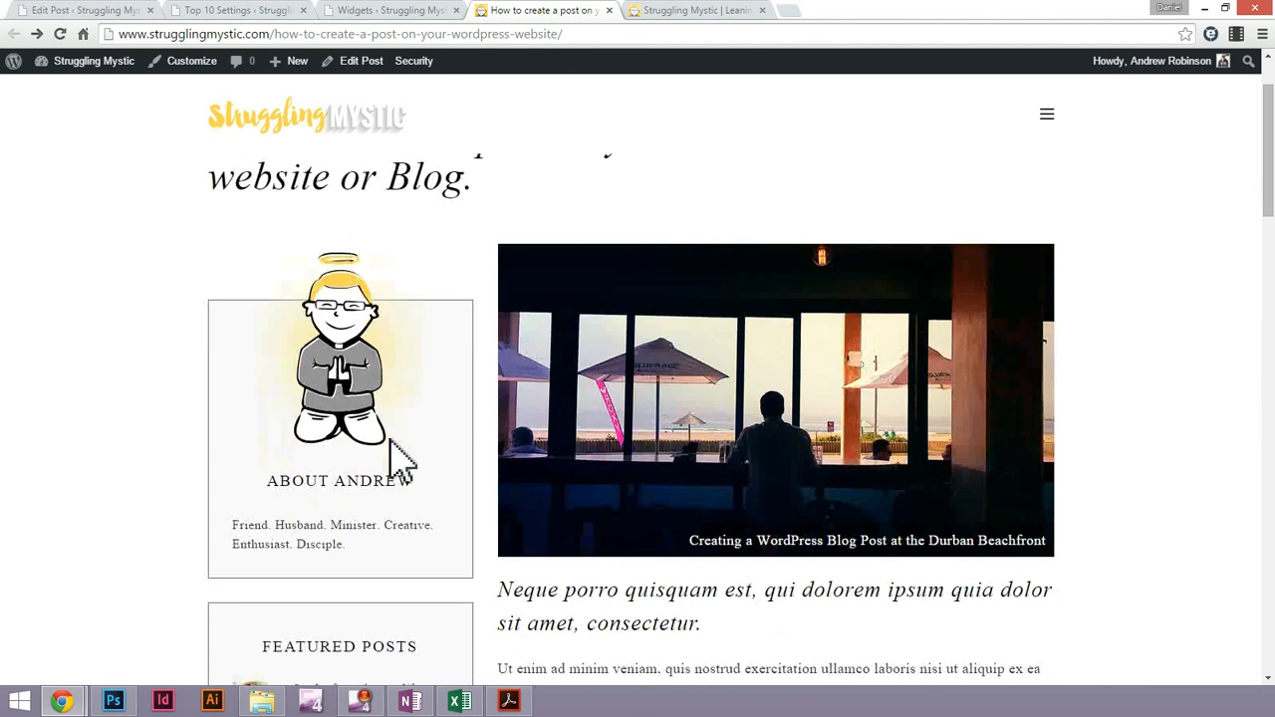
{"action": "scroll", "coordinate": [724, 422], "scroll_direction": "up", "scroll_amount": 4}
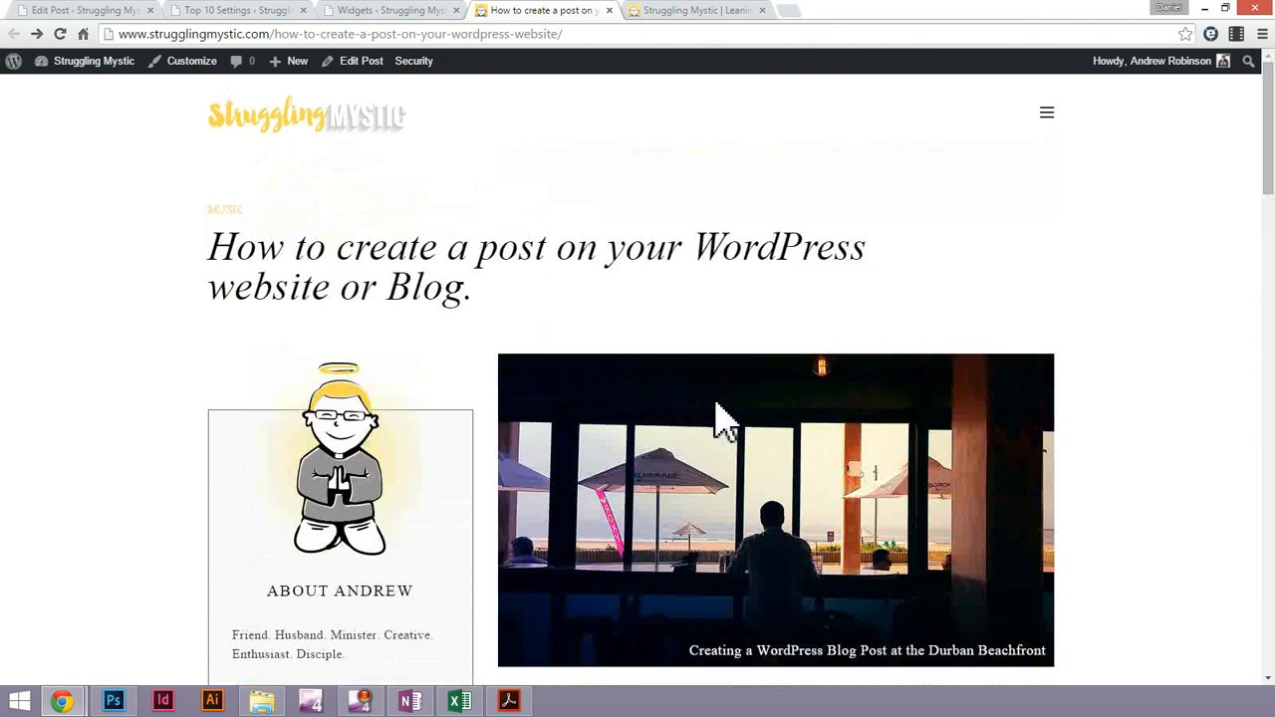
{"action": "scroll", "coordinate": [724, 424], "scroll_direction": "down", "scroll_amount": 2}
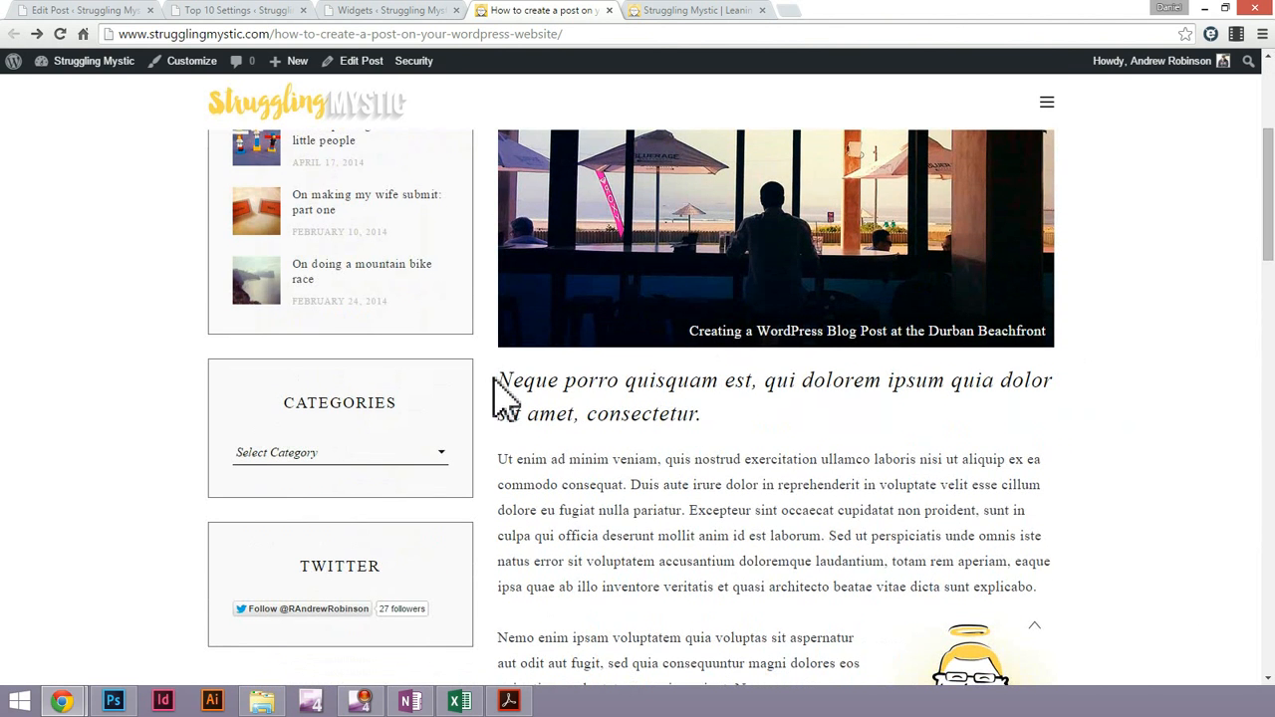
{"action": "left_click_drag", "start_coordinate": [555, 391], "coordinate": [585, 395]}
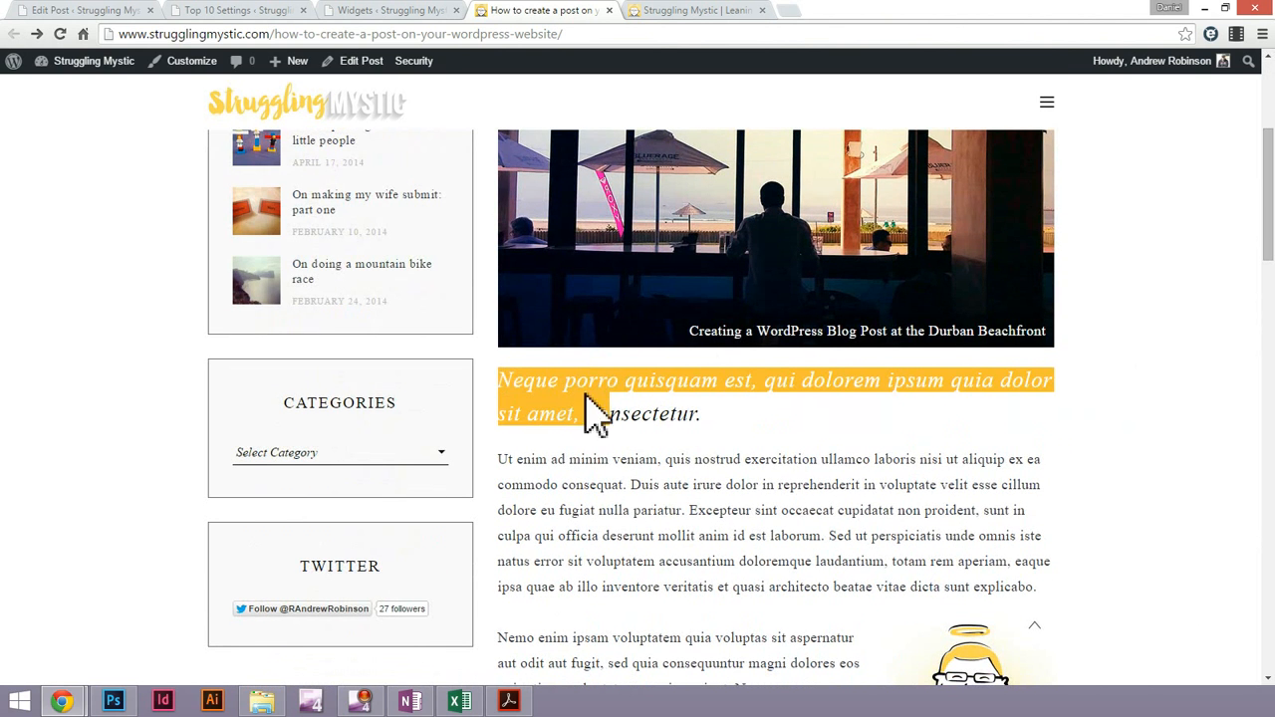
{"action": "left_click", "coordinate": [594, 397]}
{"action": "scroll", "coordinate": [652, 410], "scroll_direction": "down", "scroll_amount": 3}
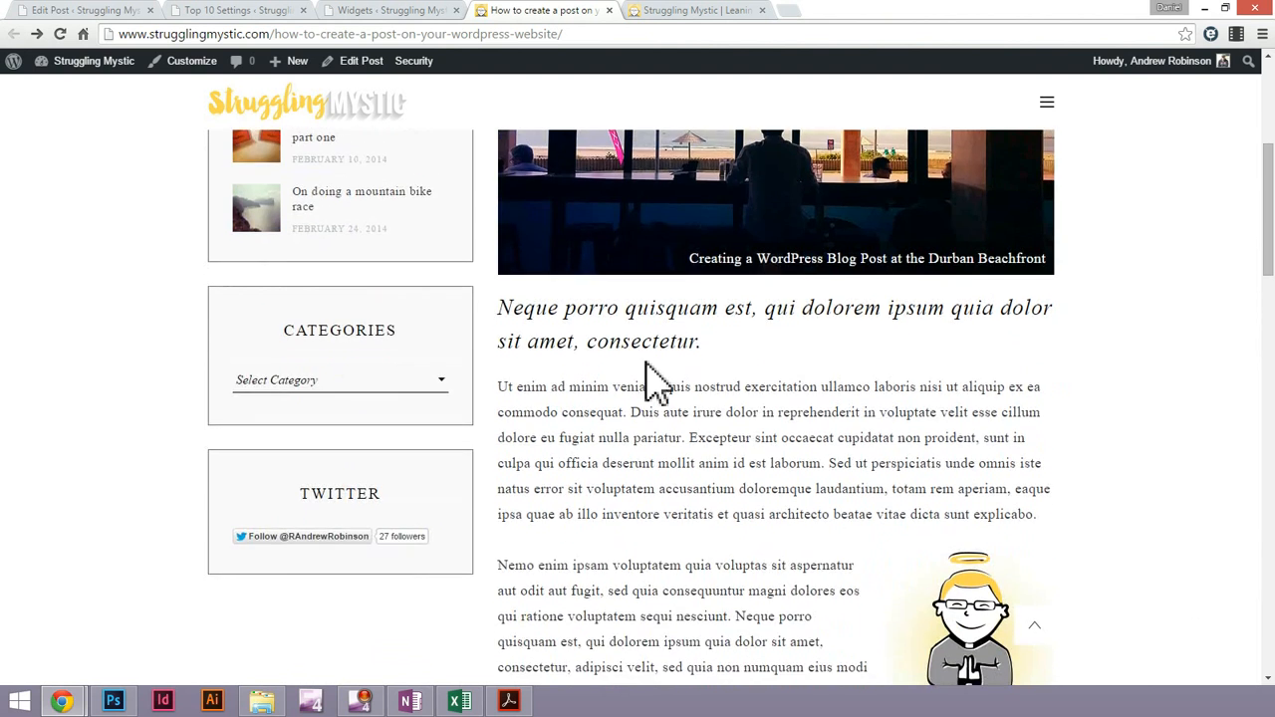
{"action": "scroll", "coordinate": [653, 393], "scroll_direction": "down", "scroll_amount": 4}
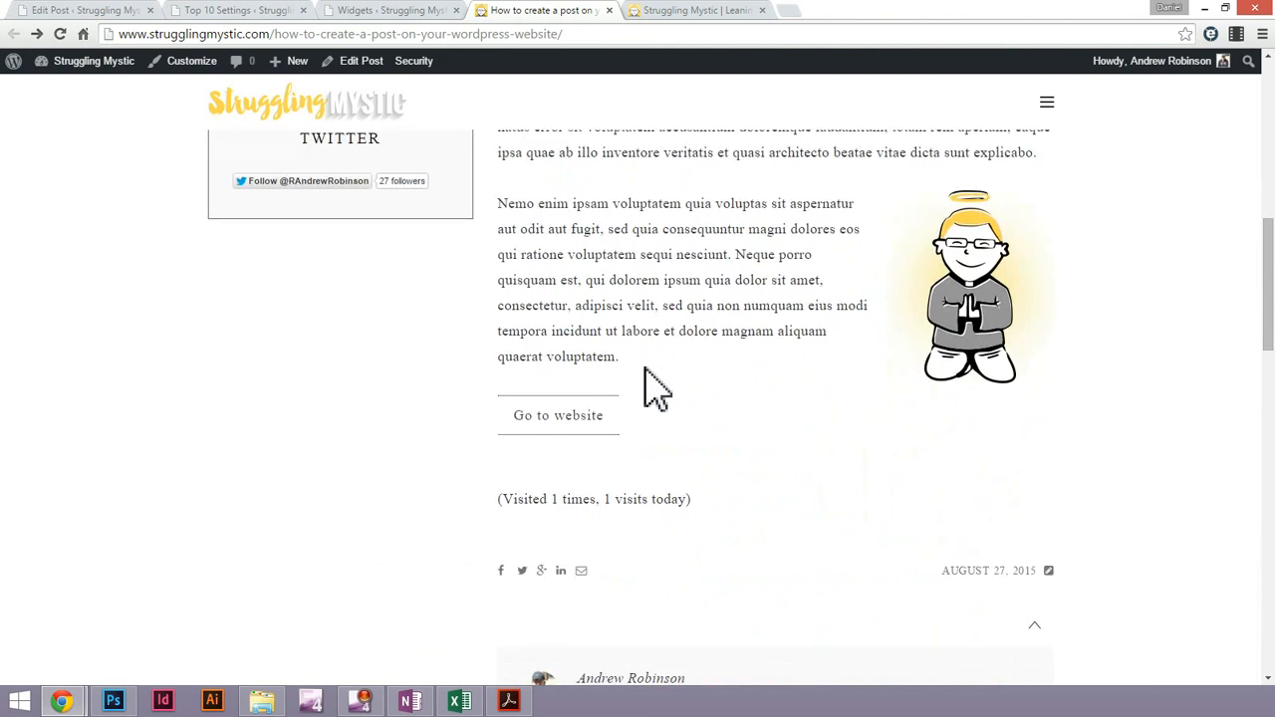
{"action": "scroll", "coordinate": [649, 392], "scroll_direction": "down", "scroll_amount": 3}
{"action": "scroll", "coordinate": [649, 392], "scroll_direction": "up", "scroll_amount": 10}
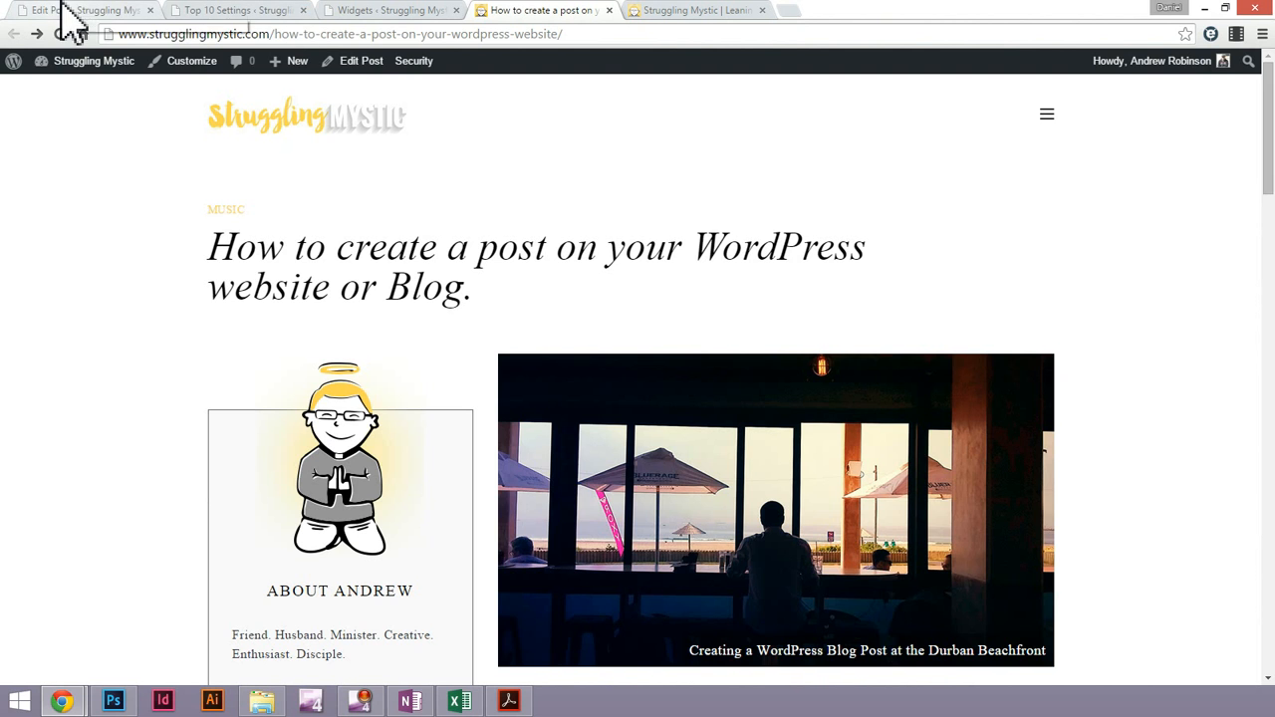
{"action": "left_click", "coordinate": [444, 12]}
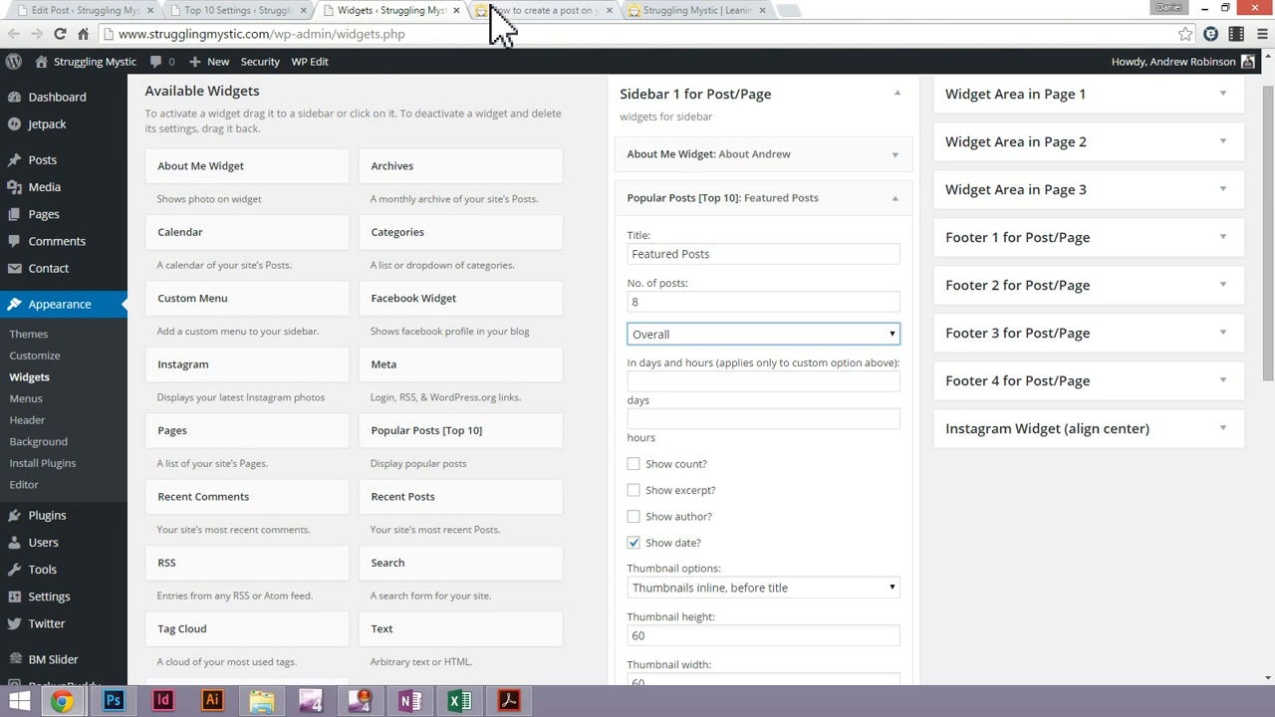
{"action": "left_click", "coordinate": [498, 12]}
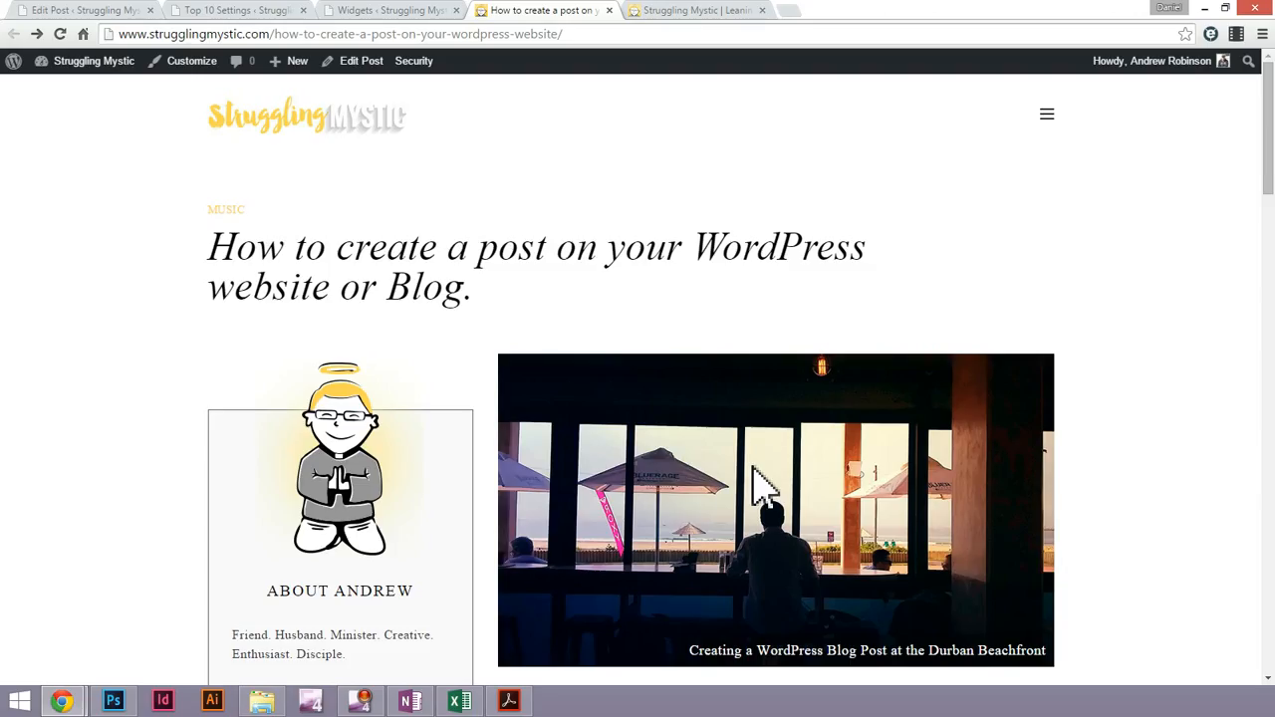
Examine the beachfront image's caption and the text below it on the published post
{"action": "scroll", "coordinate": [763, 489], "scroll_direction": "down", "scroll_amount": 1}
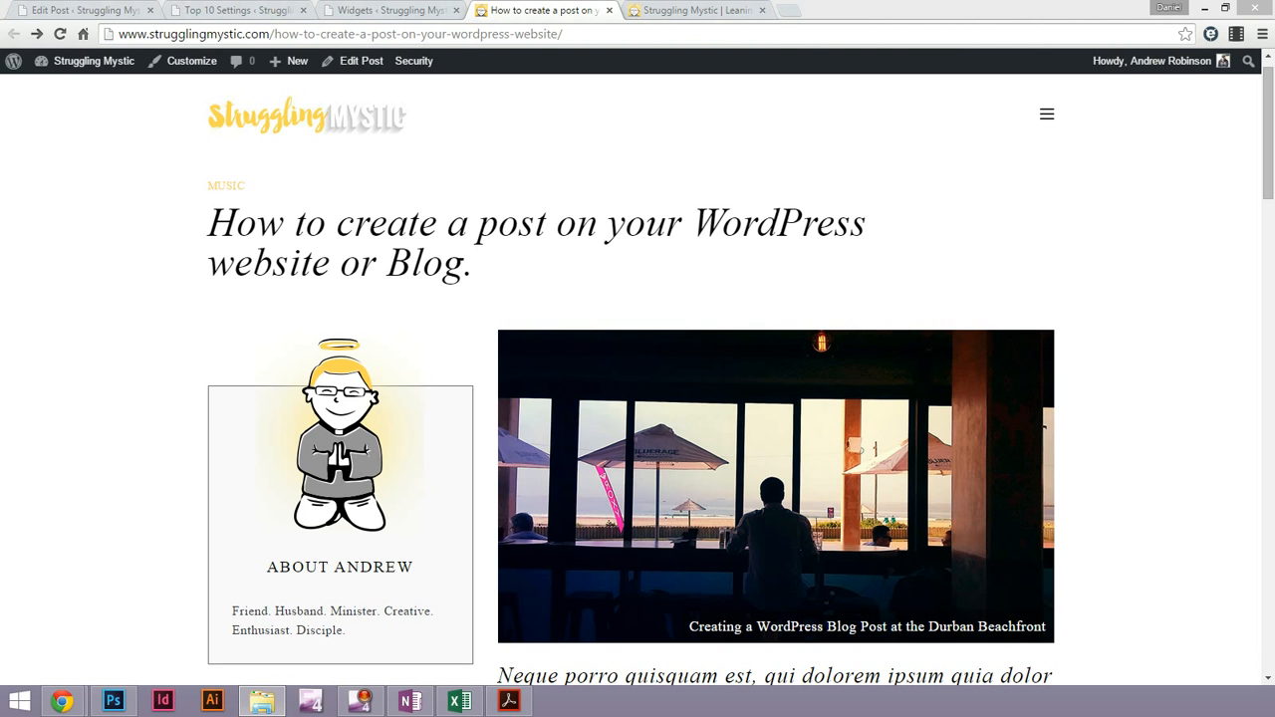
{"action": "left_click", "coordinate": [949, 463]}
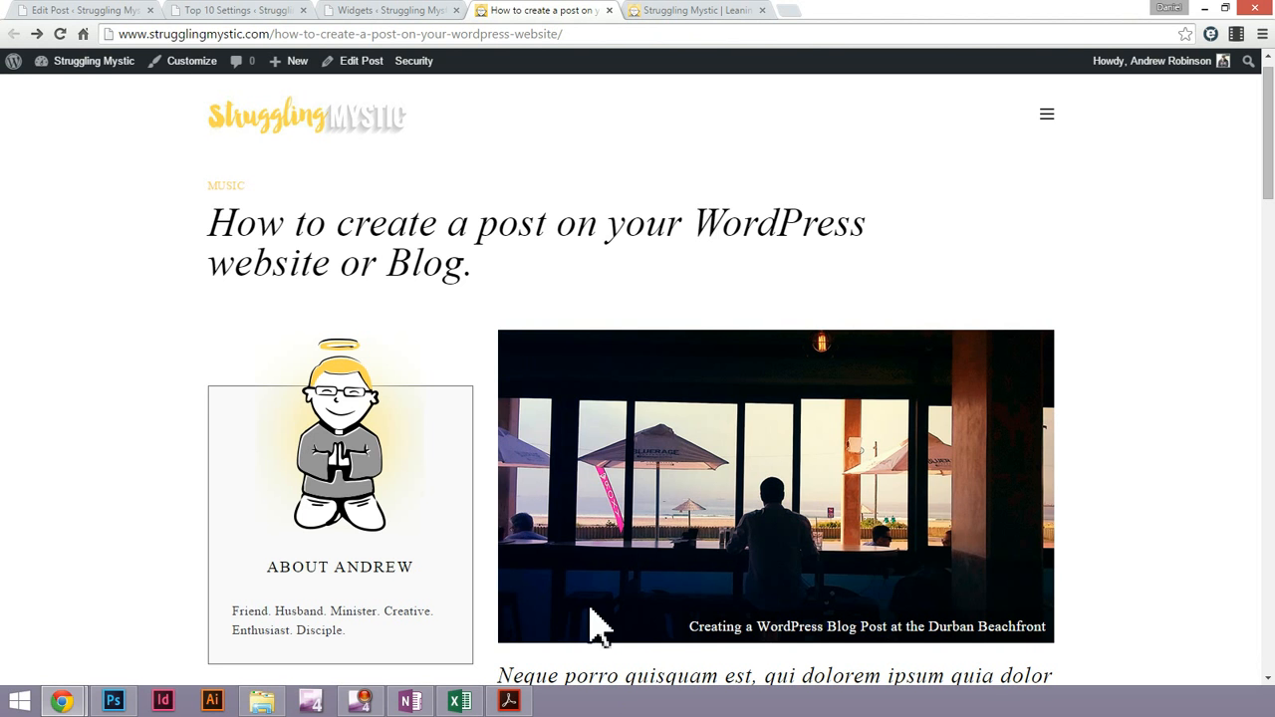
{"action": "scroll", "coordinate": [803, 498], "scroll_direction": "down", "scroll_amount": 1}
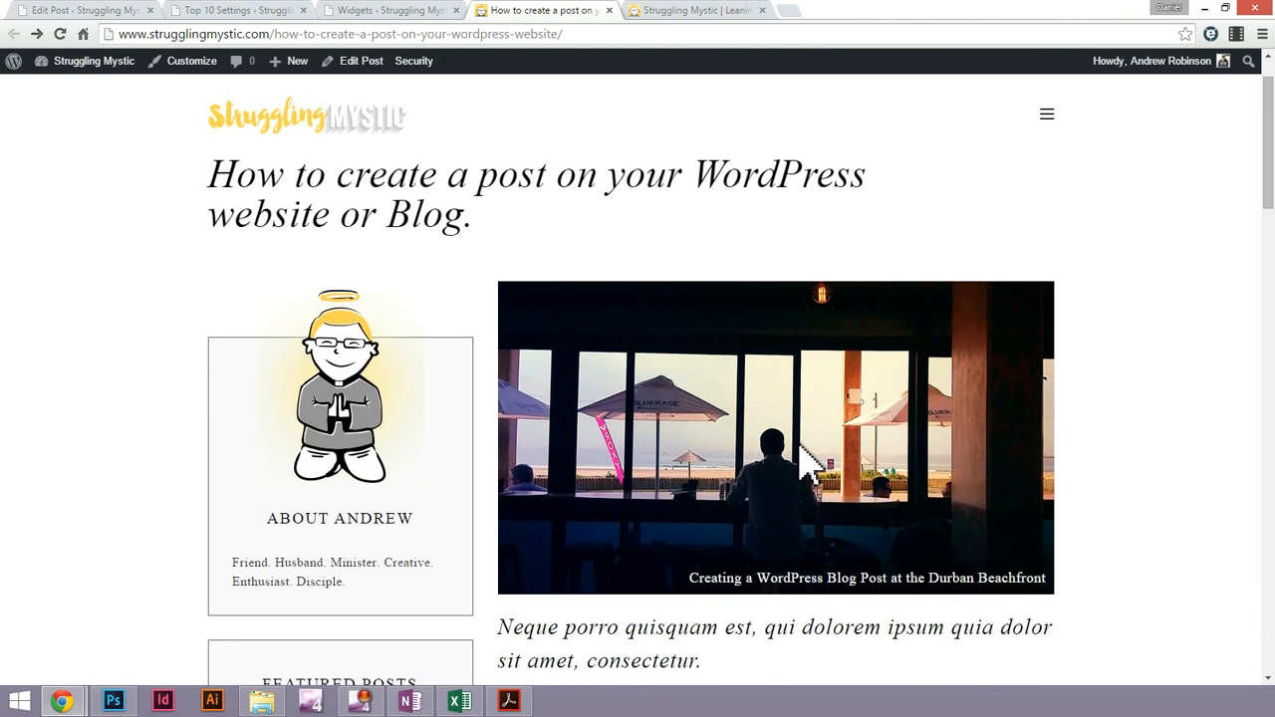
{"action": "scroll", "coordinate": [807, 464], "scroll_direction": "down", "scroll_amount": 1}
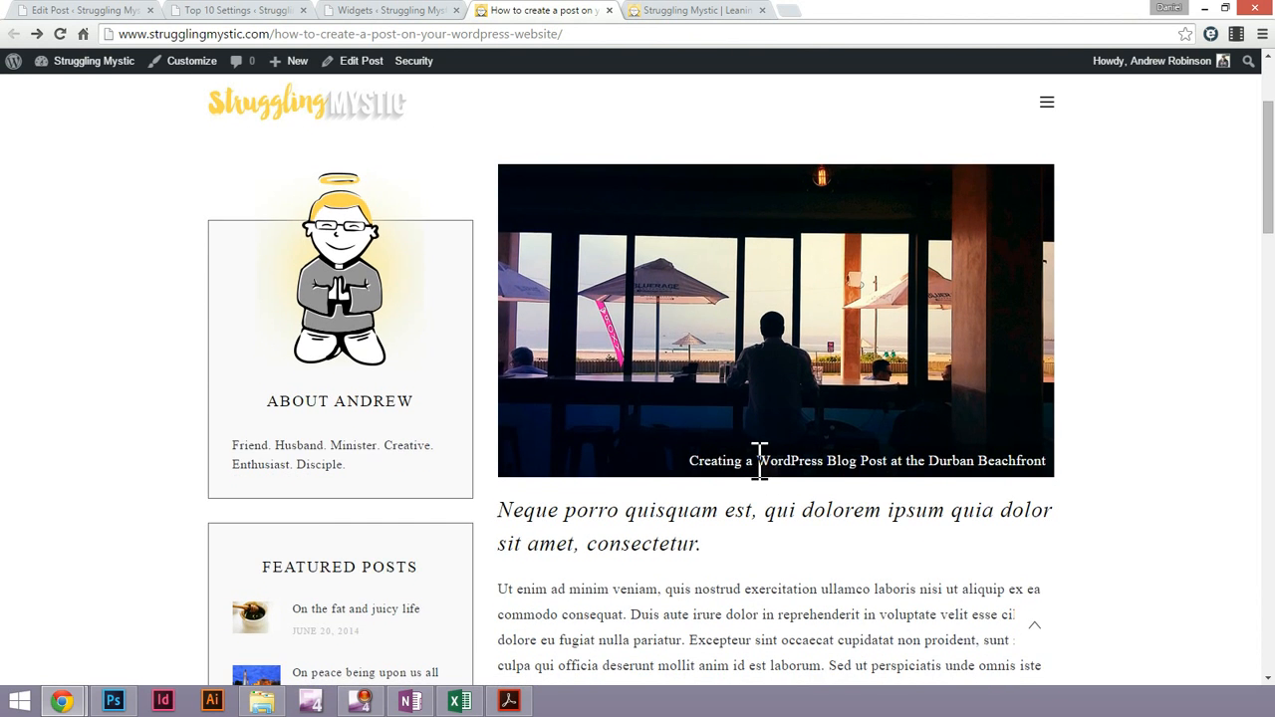
{"action": "triple_click", "coordinate": [759, 461]}
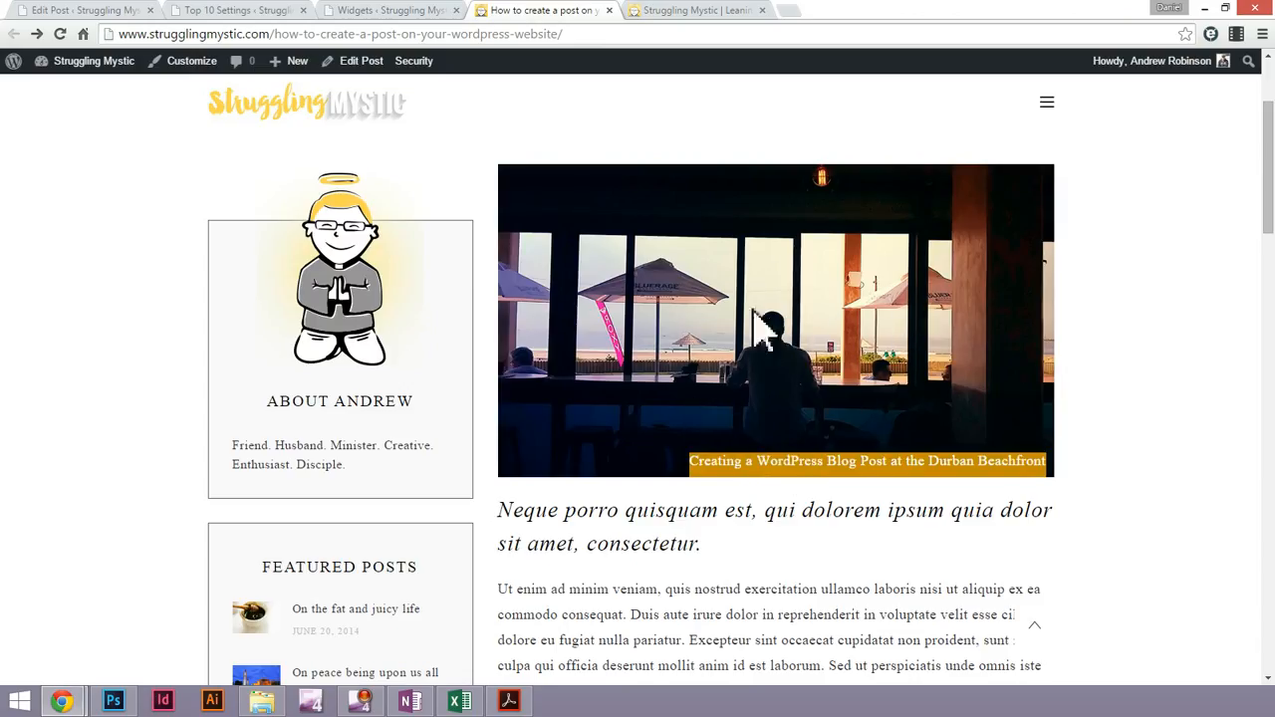
{"action": "scroll", "coordinate": [875, 374], "scroll_direction": "down", "scroll_amount": 1}
{"action": "scroll", "coordinate": [877, 378], "scroll_direction": "down", "scroll_amount": 3}
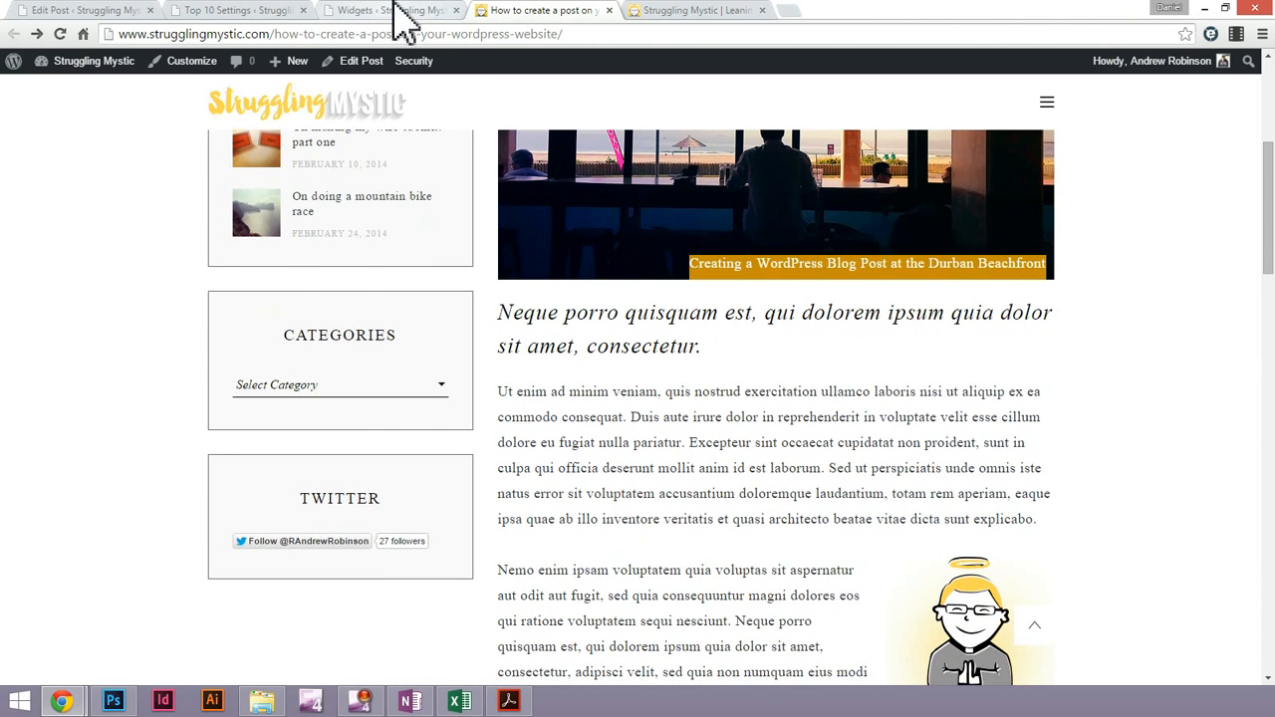
Return to the post editor and close the Top 10 Settings page
{"action": "left_click", "coordinate": [403, 14]}
{"action": "left_click", "coordinate": [239, 12]}
{"action": "left_click", "coordinate": [75, 14]}
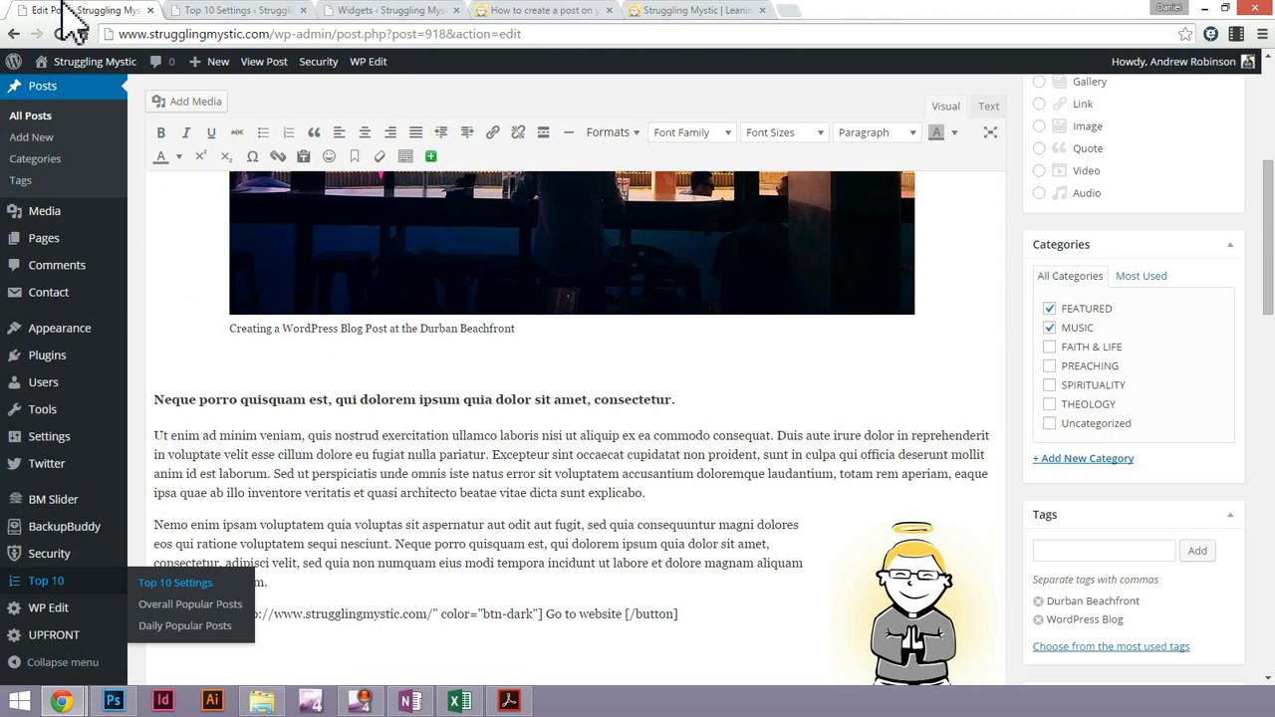
{"action": "left_click", "coordinate": [304, 10]}
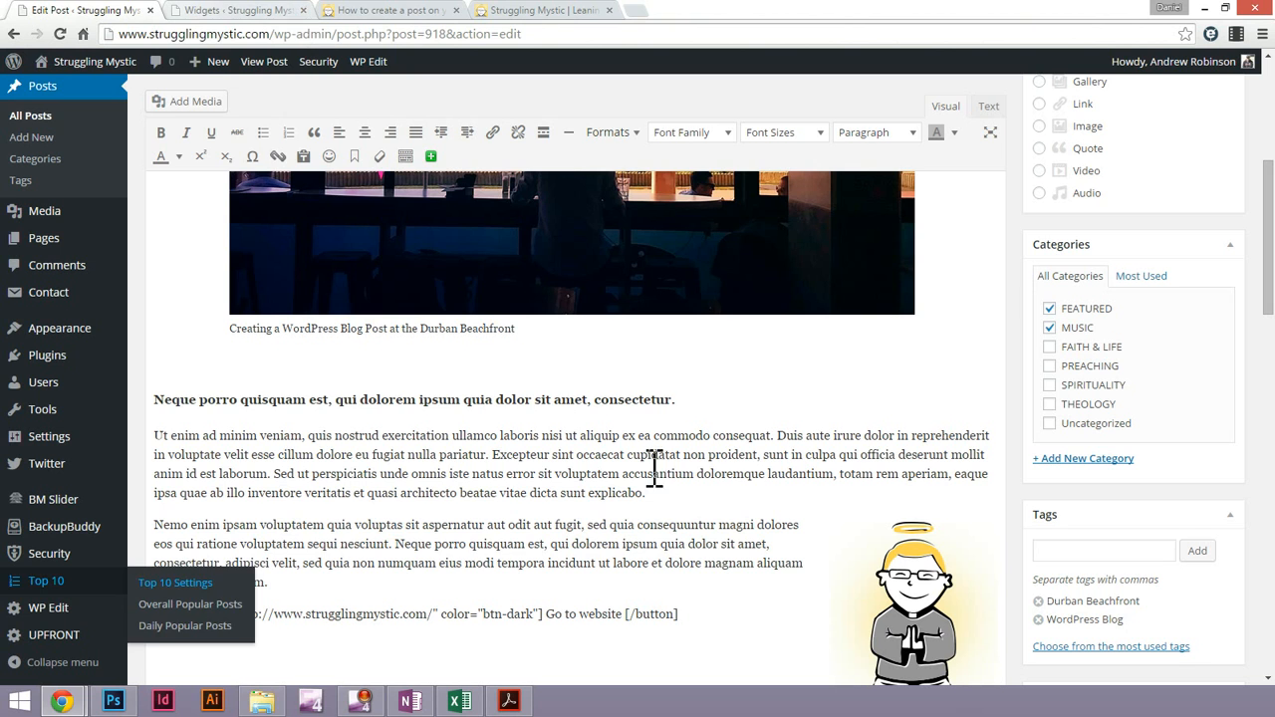
Select "Excepteur sint occaecat" in the post's first body paragraph, and copy the address of the bookmarked Toggl time-tracking page from a new browser tab
{"action": "left_click", "coordinate": [532, 509]}
{"action": "left_click_drag", "start_coordinate": [510, 456], "coordinate": [622, 456]}
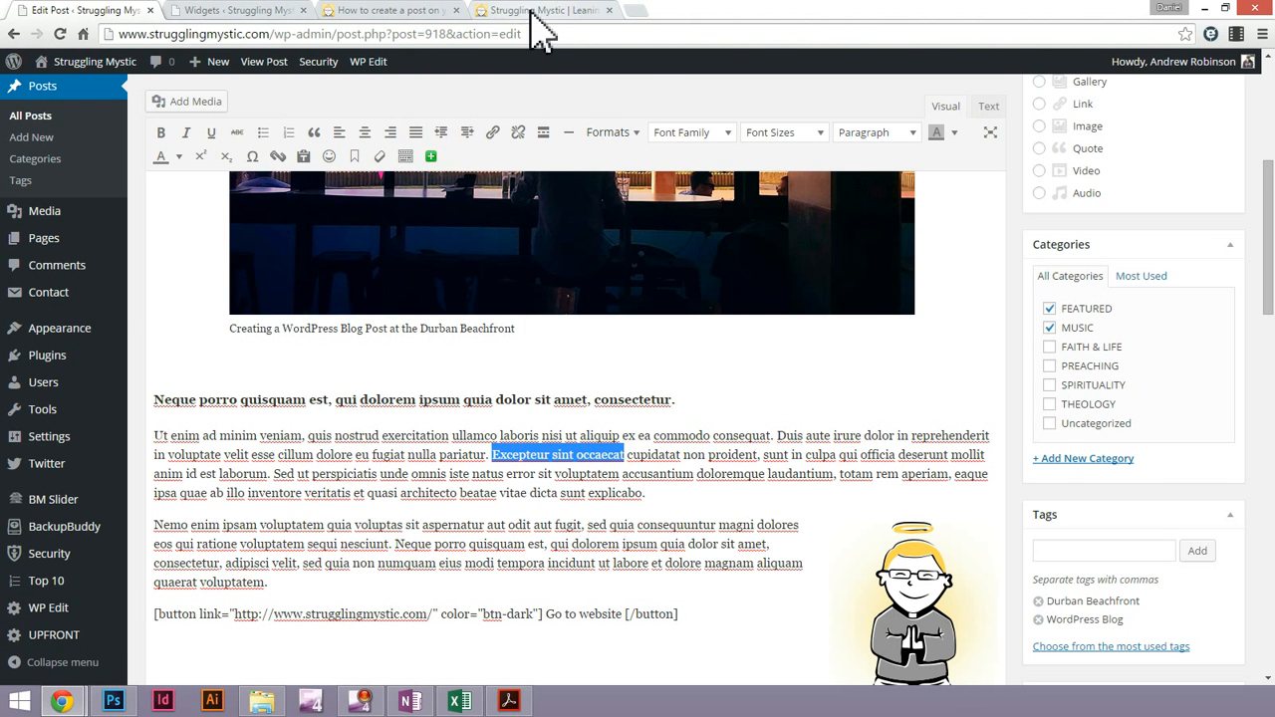
{"action": "left_click", "coordinate": [639, 11]}
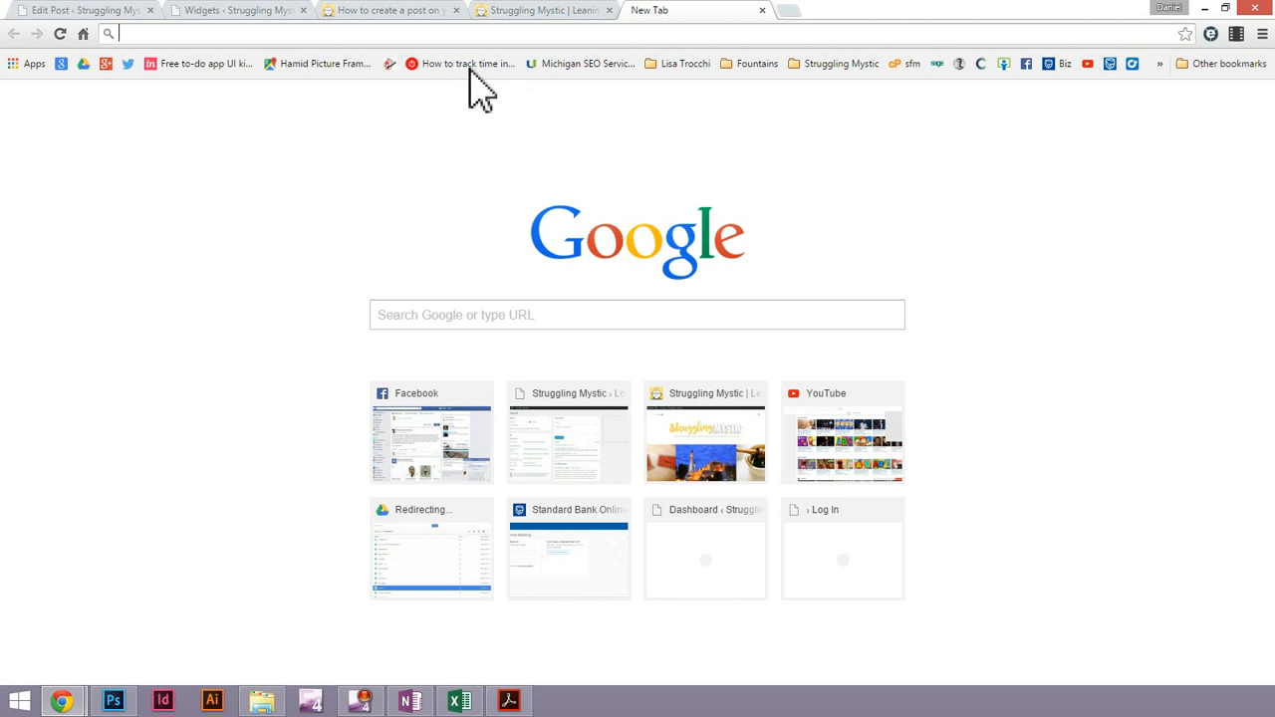
{"action": "left_click", "coordinate": [469, 69]}
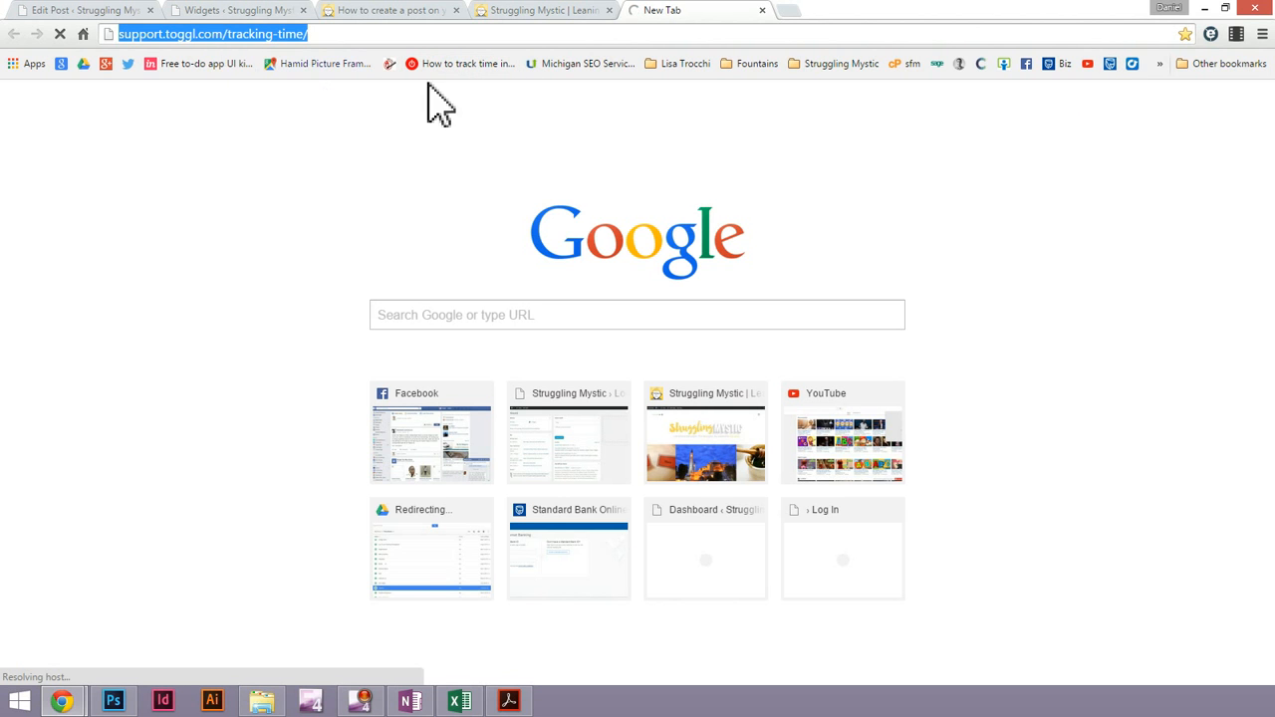
{"action": "left_click", "coordinate": [261, 12]}
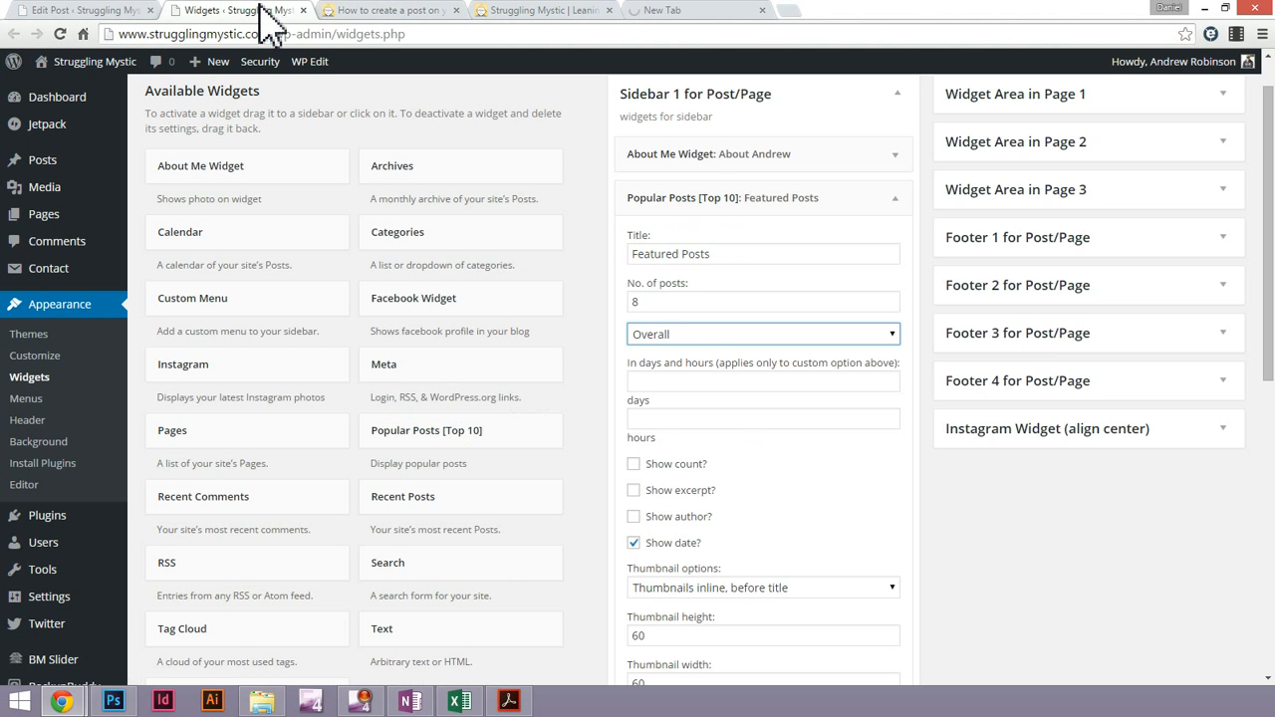
{"action": "left_click", "coordinate": [72, 10]}
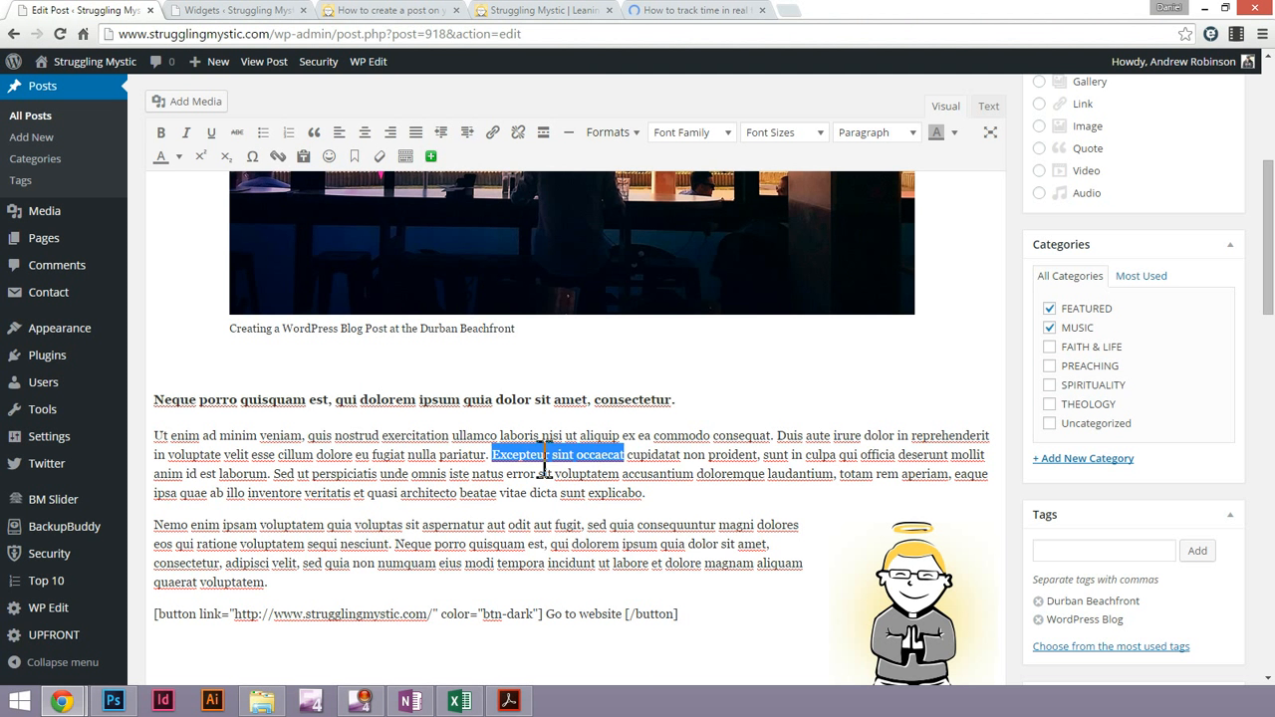
{"action": "left_click_drag", "start_coordinate": [491, 454], "coordinate": [584, 458]}
{"action": "left_click", "coordinate": [494, 139]}
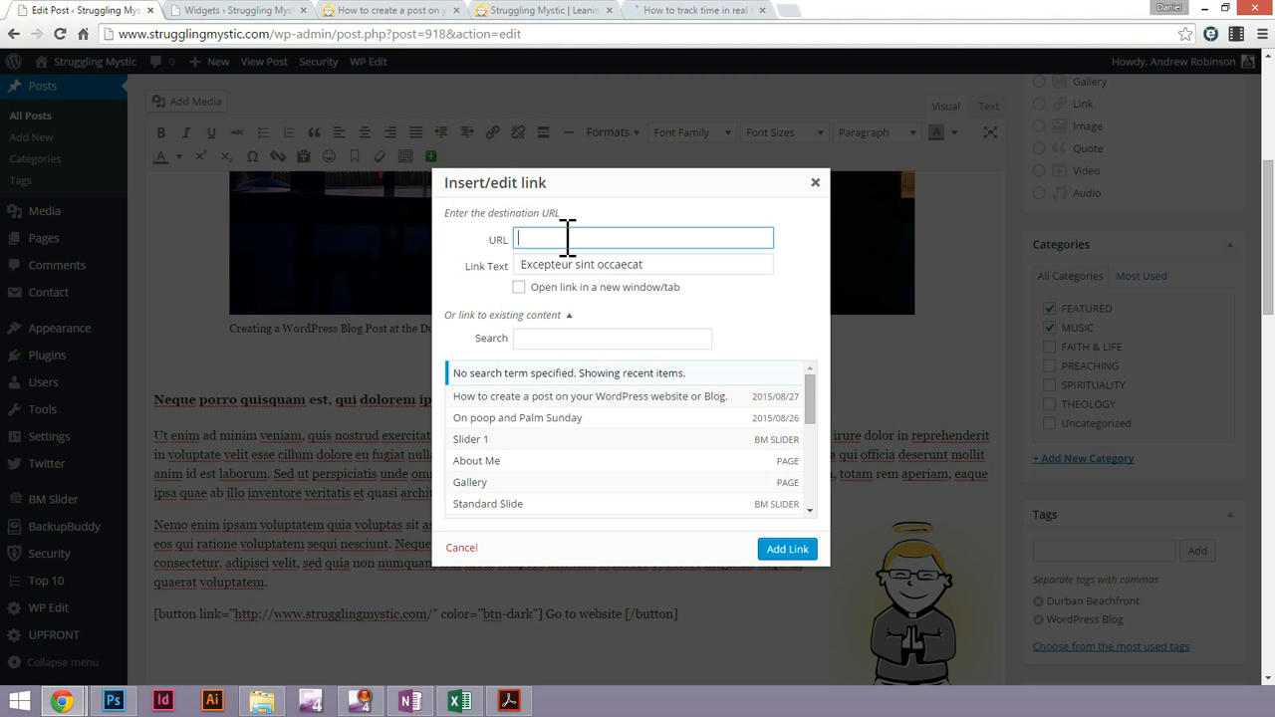
{"action": "type", "text": "http://support.toggl.com/tracking-time/"}
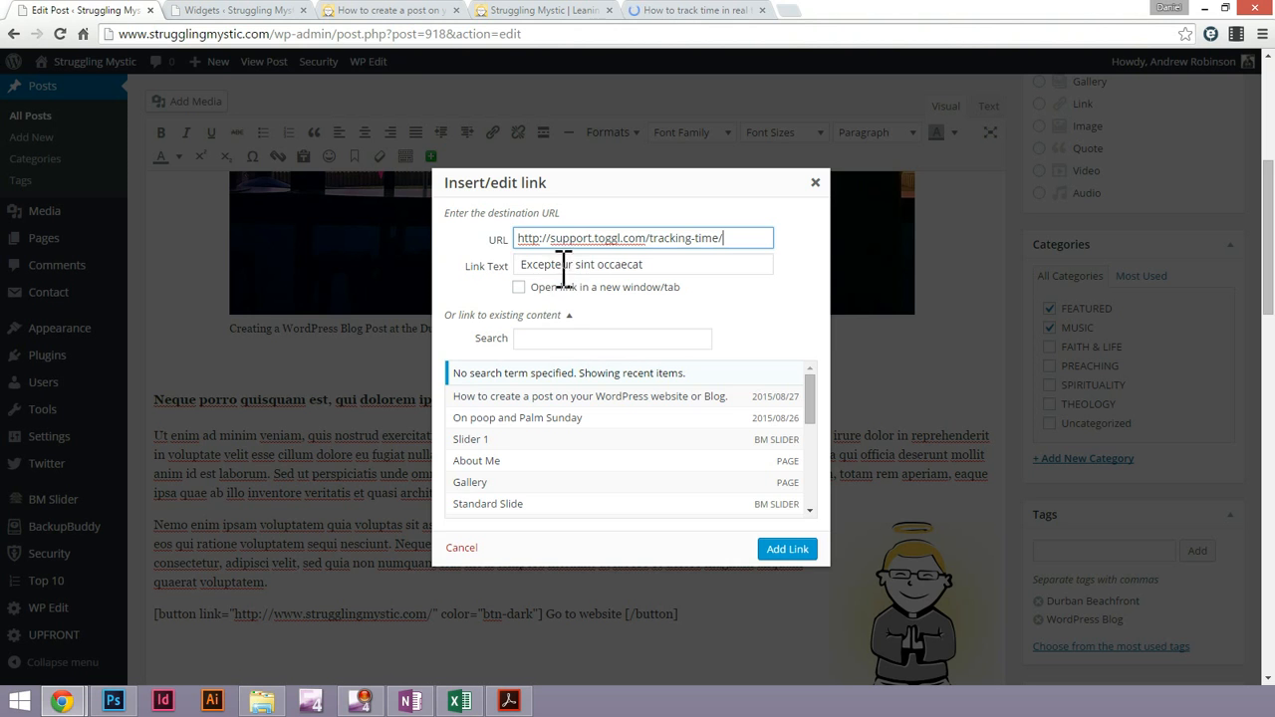
{"action": "left_click", "coordinate": [538, 288]}
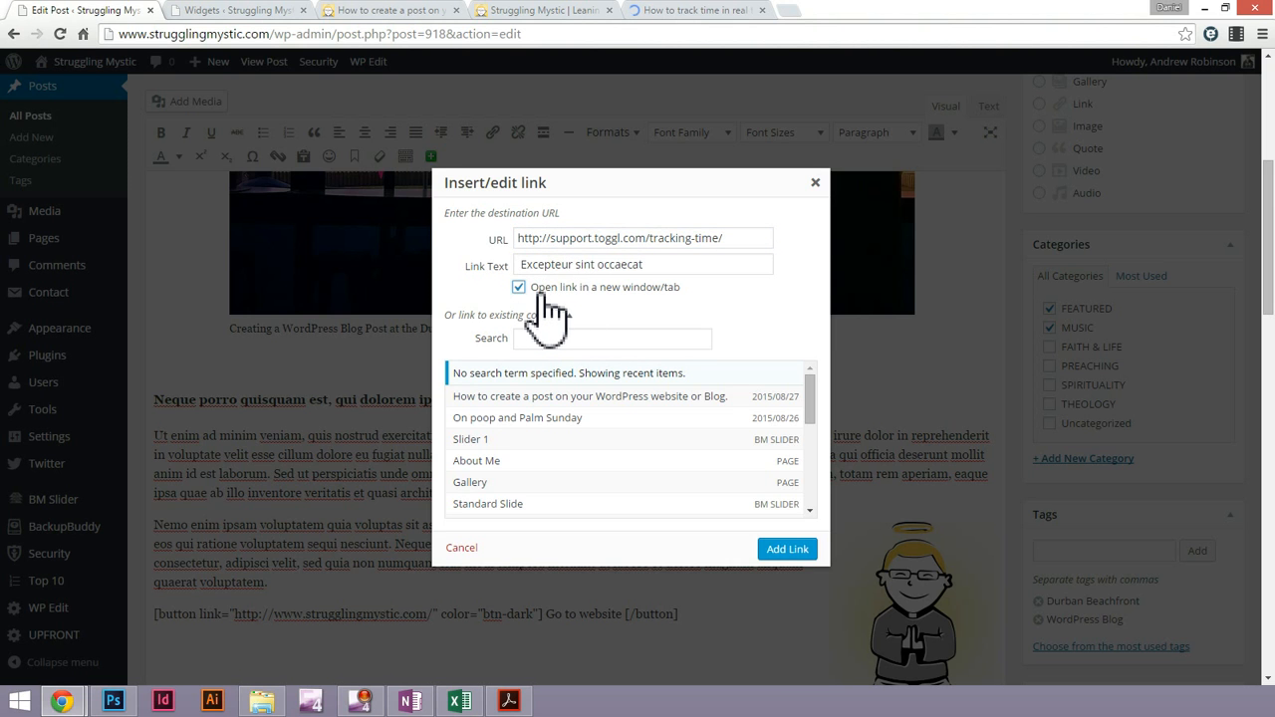
Test the published post's "Go to website" button by opening its destination in a new browser tab, and close that tab
{"action": "left_click", "coordinate": [533, 18]}
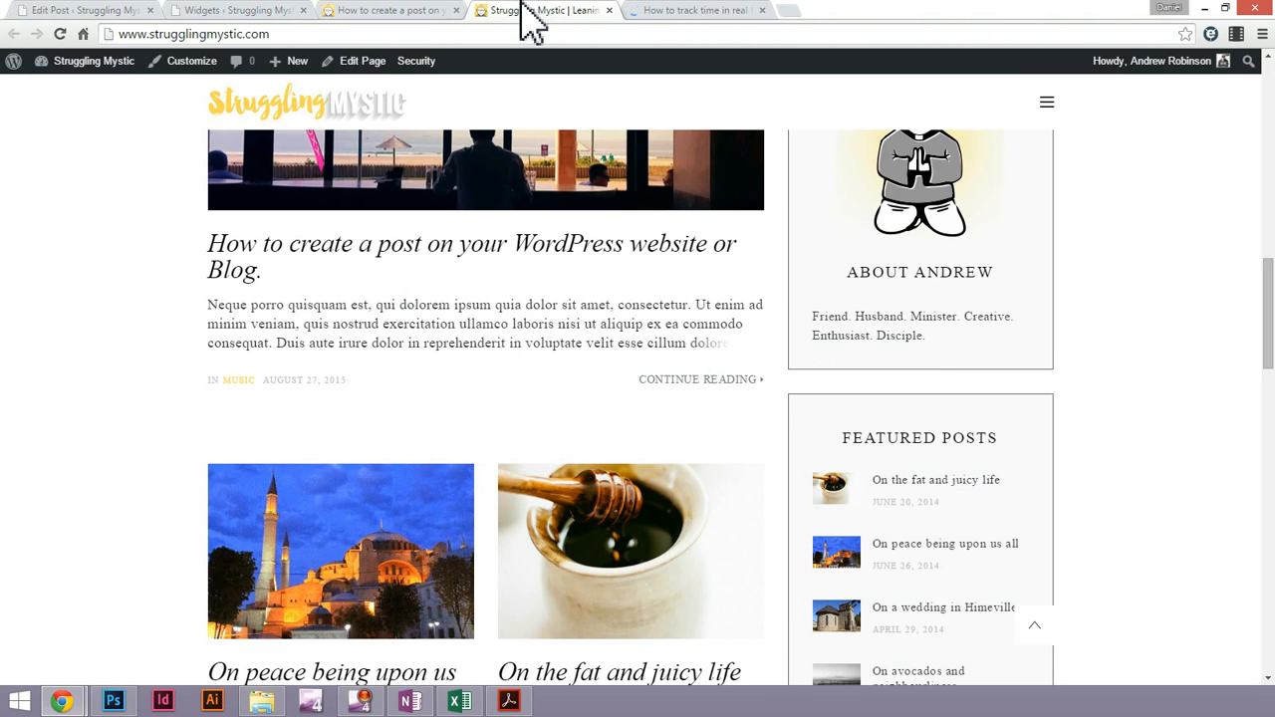
{"action": "left_click", "coordinate": [410, 14]}
{"action": "scroll", "coordinate": [695, 440], "scroll_direction": "down", "scroll_amount": 3}
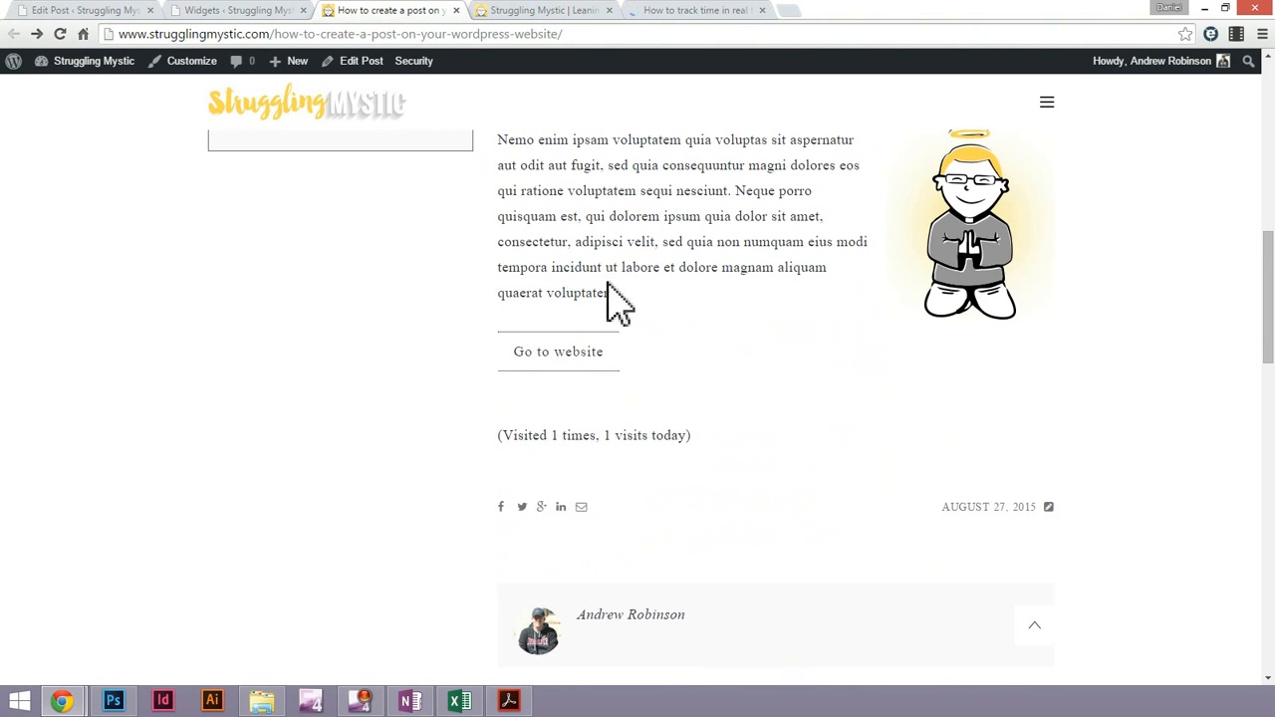
{"action": "right_click", "coordinate": [571, 358]}
{"action": "left_click", "coordinate": [640, 348]}
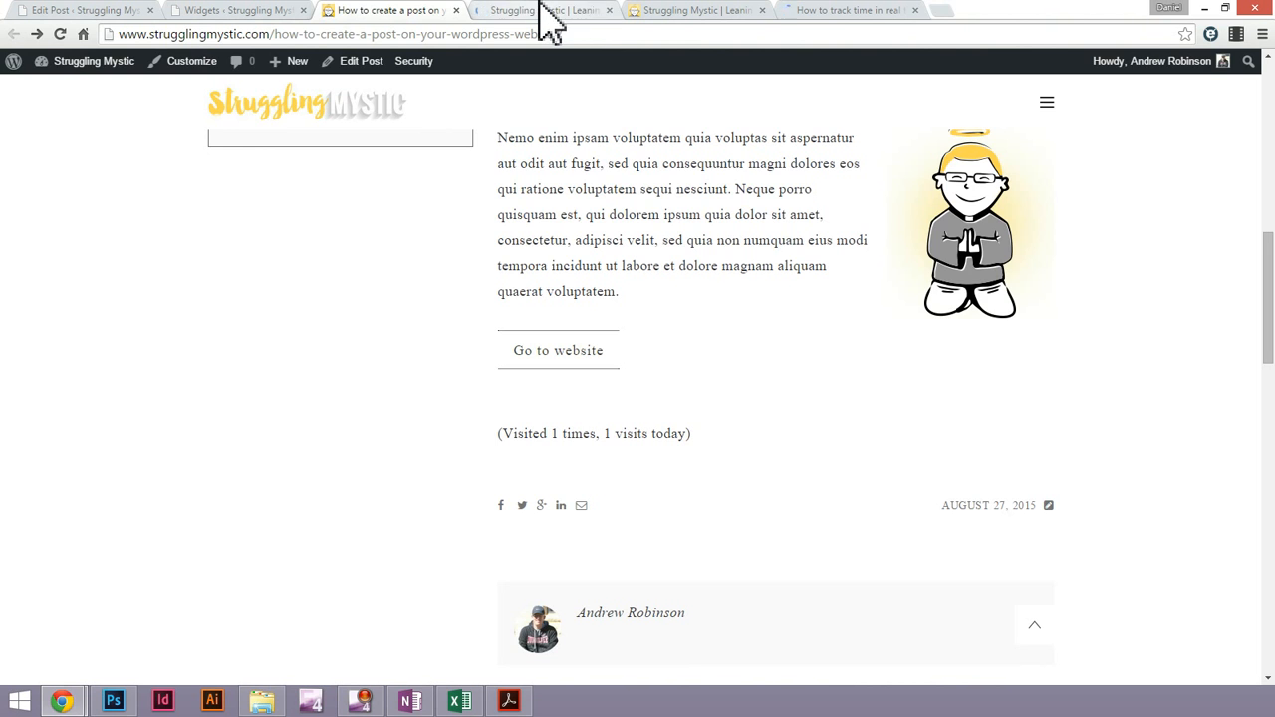
{"action": "left_click", "coordinate": [543, 10]}
{"action": "left_click", "coordinate": [609, 9]}
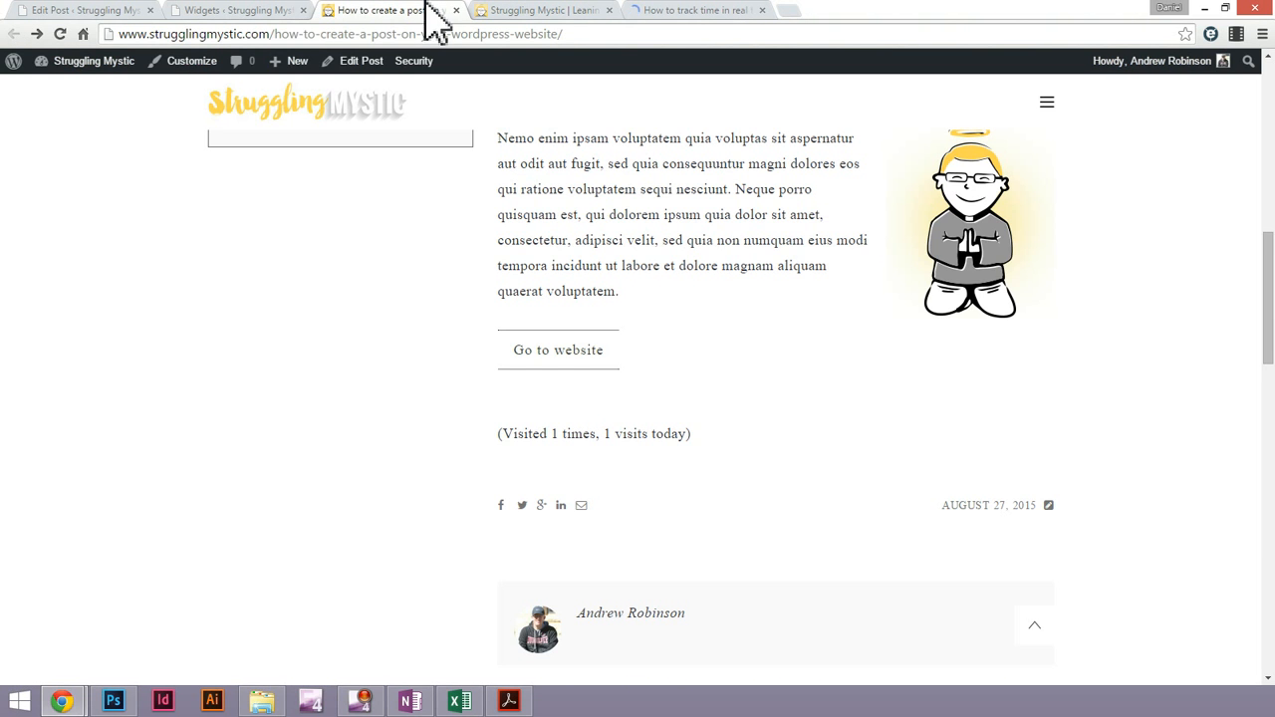
Close the Toggl and Widgets pages, and add the prepared link to the post's text
{"action": "left_click", "coordinate": [714, 10]}
{"action": "left_click", "coordinate": [762, 10]}
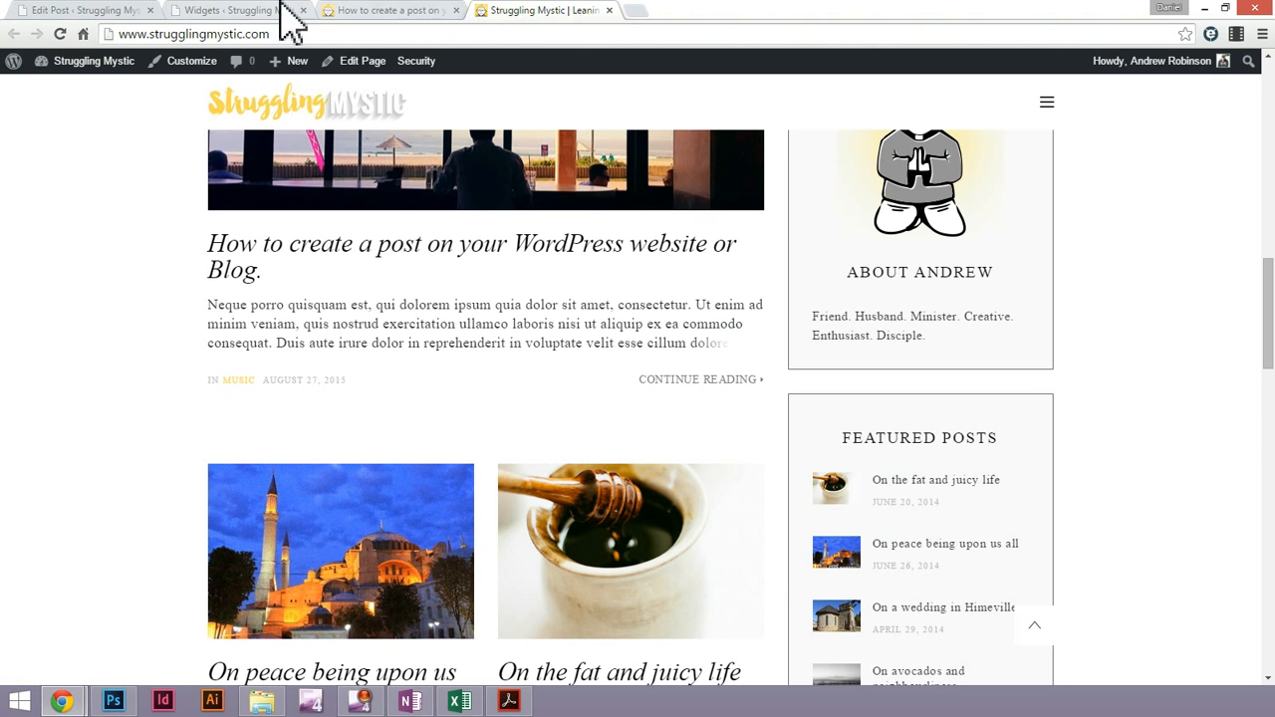
{"action": "left_click", "coordinate": [282, 11]}
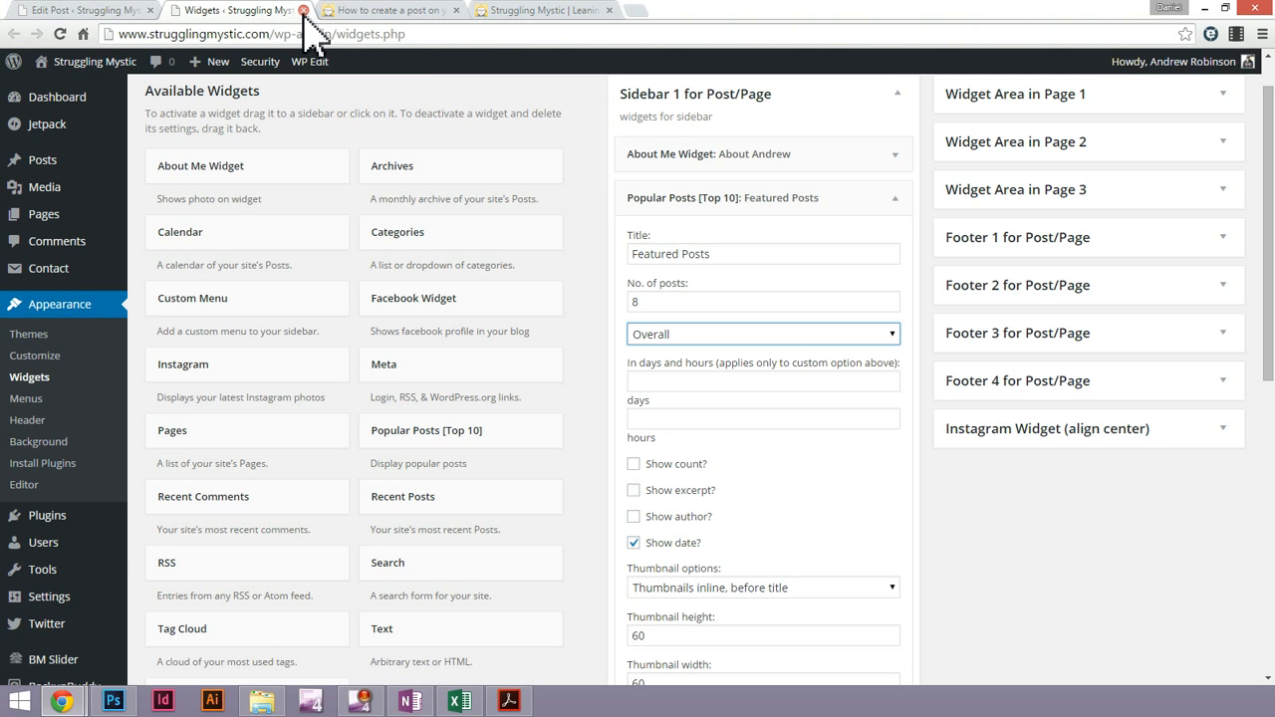
{"action": "left_click", "coordinate": [304, 10]}
{"action": "left_click", "coordinate": [28, 11]}
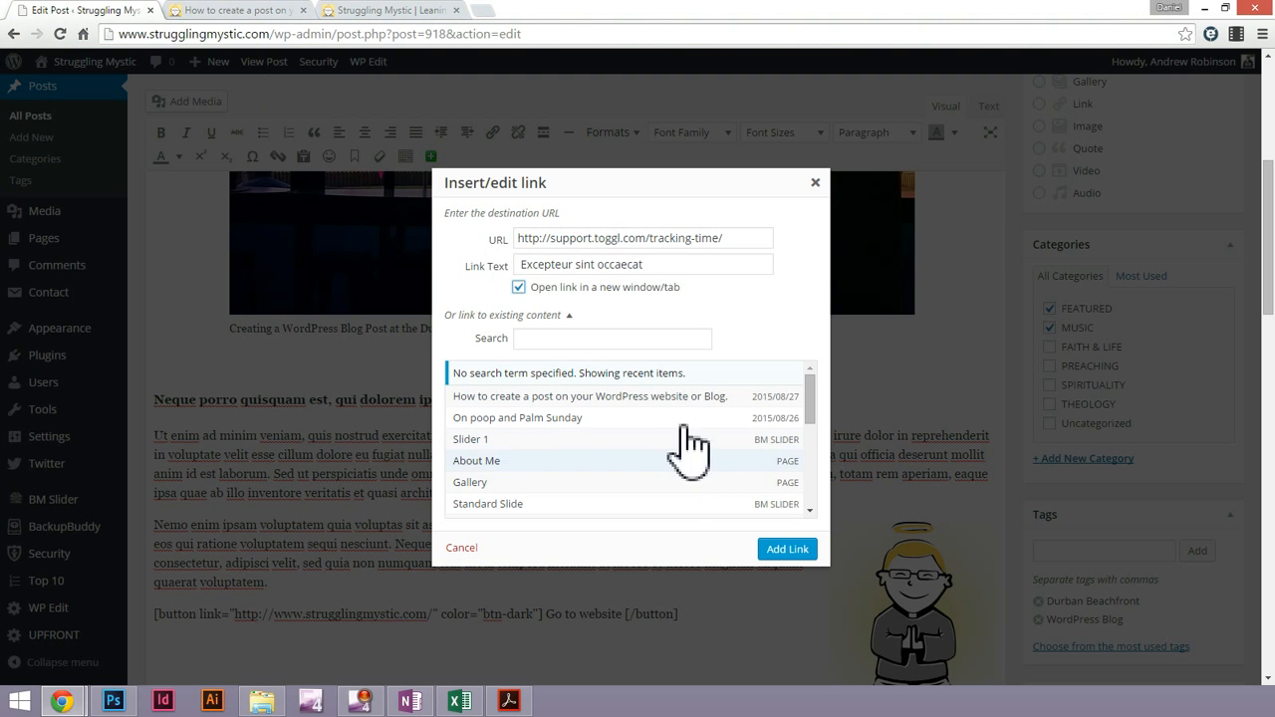
{"action": "left_click", "coordinate": [785, 551]}
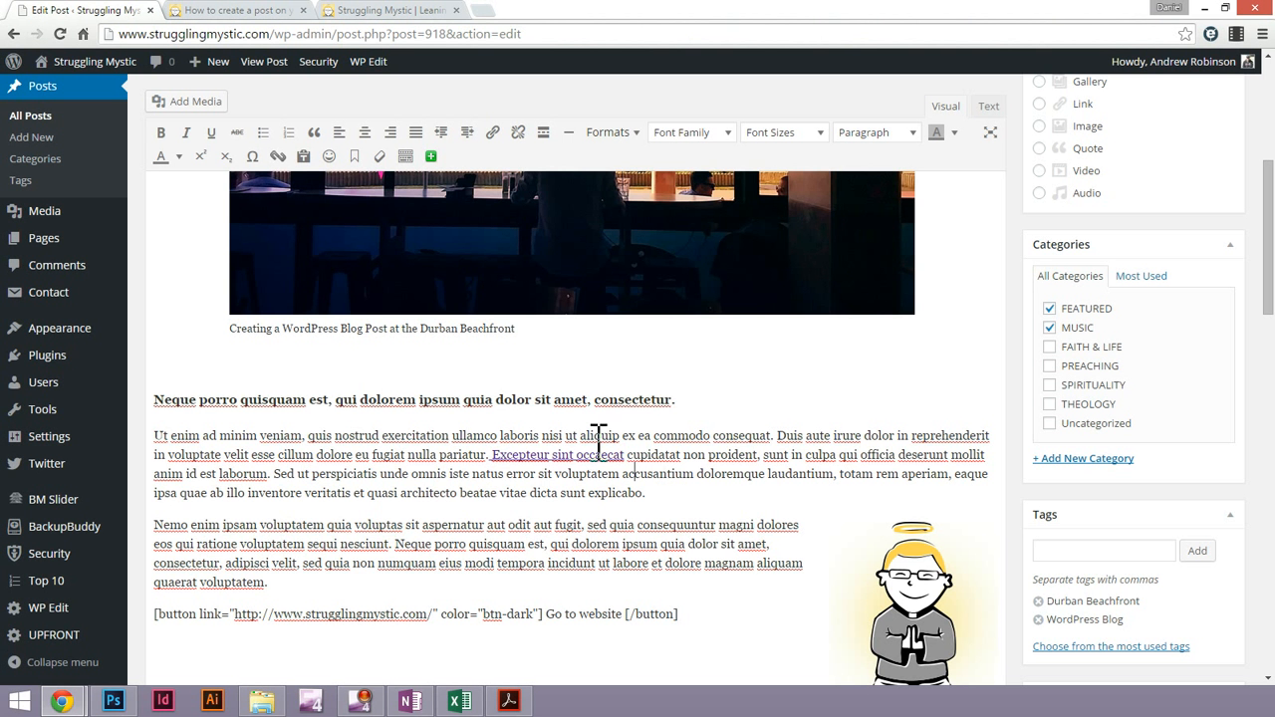
Make the first body paragraph's last sentence, from "Sed ut perspiciatis" to "explicabo.", bold, underlined and italic
{"action": "mouse_move", "coordinate": [274, 476]}
{"action": "left_mouse_down"}
{"action": "mouse_move", "coordinate": [654, 494]}
{"action": "mouse_move", "coordinate": [269, 468]}
{"action": "left_mouse_up"}
{"action": "left_click", "coordinate": [655, 493]}
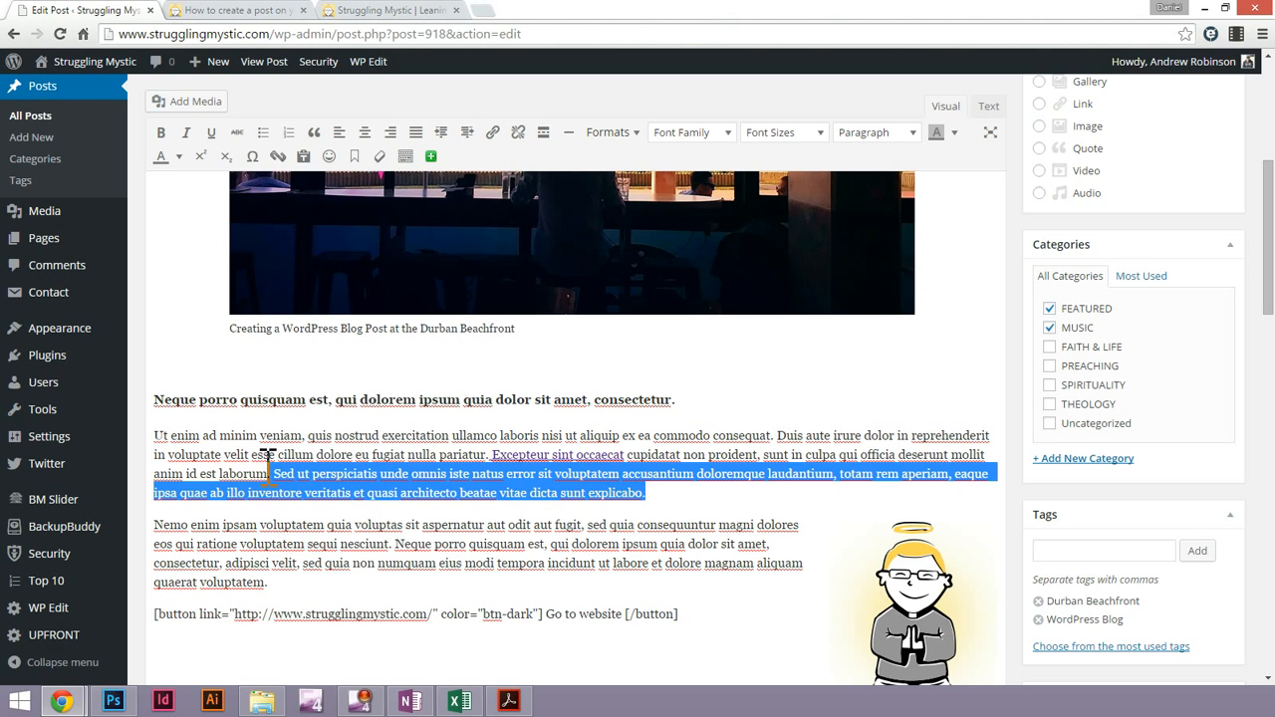
{"action": "left_click", "coordinate": [160, 133]}
{"action": "left_click", "coordinate": [211, 133]}
{"action": "left_click", "coordinate": [185, 132]}
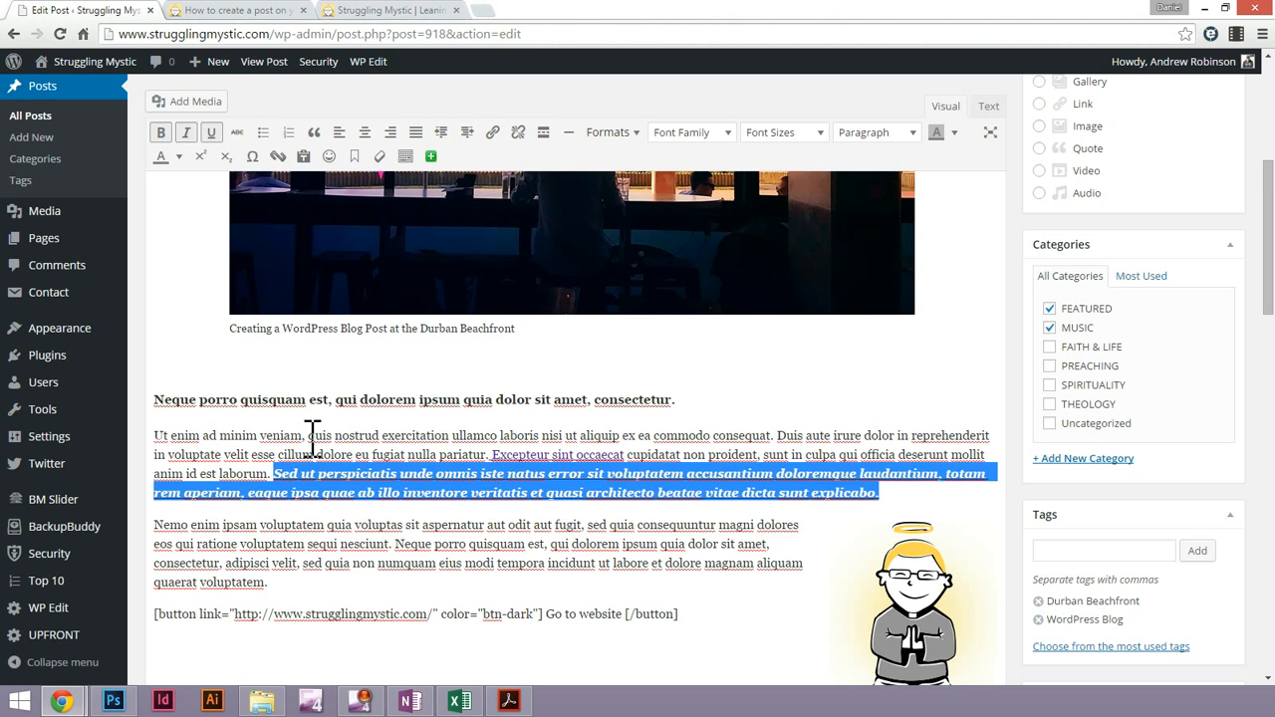
Colour the words "ipsam voluptatem quia voluptas" in the second body paragraph red
{"action": "left_click", "coordinate": [389, 546]}
{"action": "left_click_drag", "start_coordinate": [394, 526], "coordinate": [233, 533]}
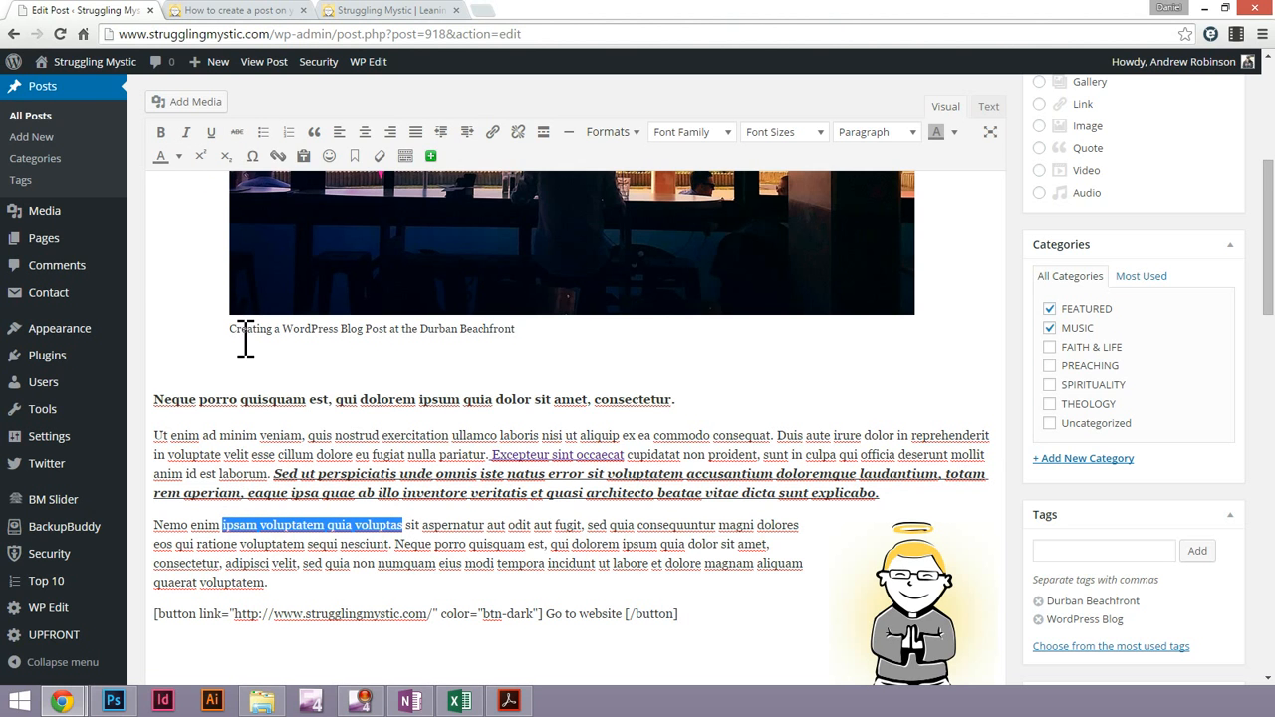
{"action": "left_click", "coordinate": [178, 157]}
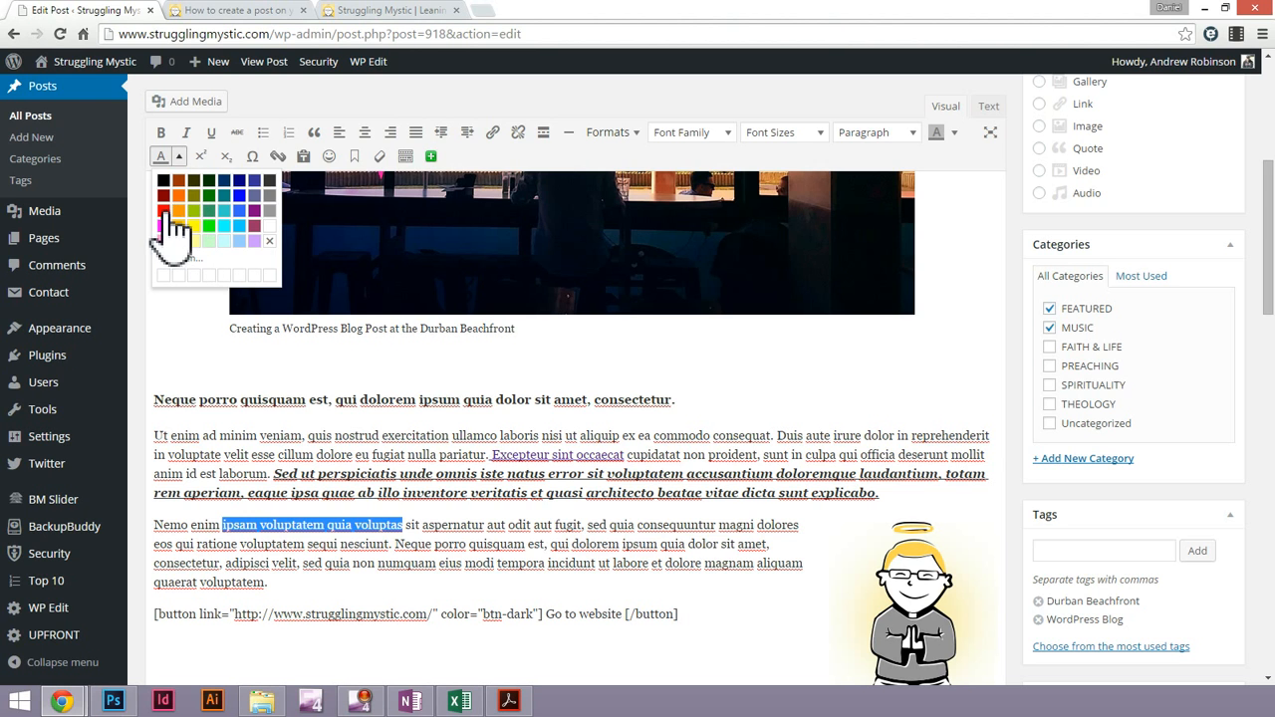
{"action": "left_click", "coordinate": [164, 211]}
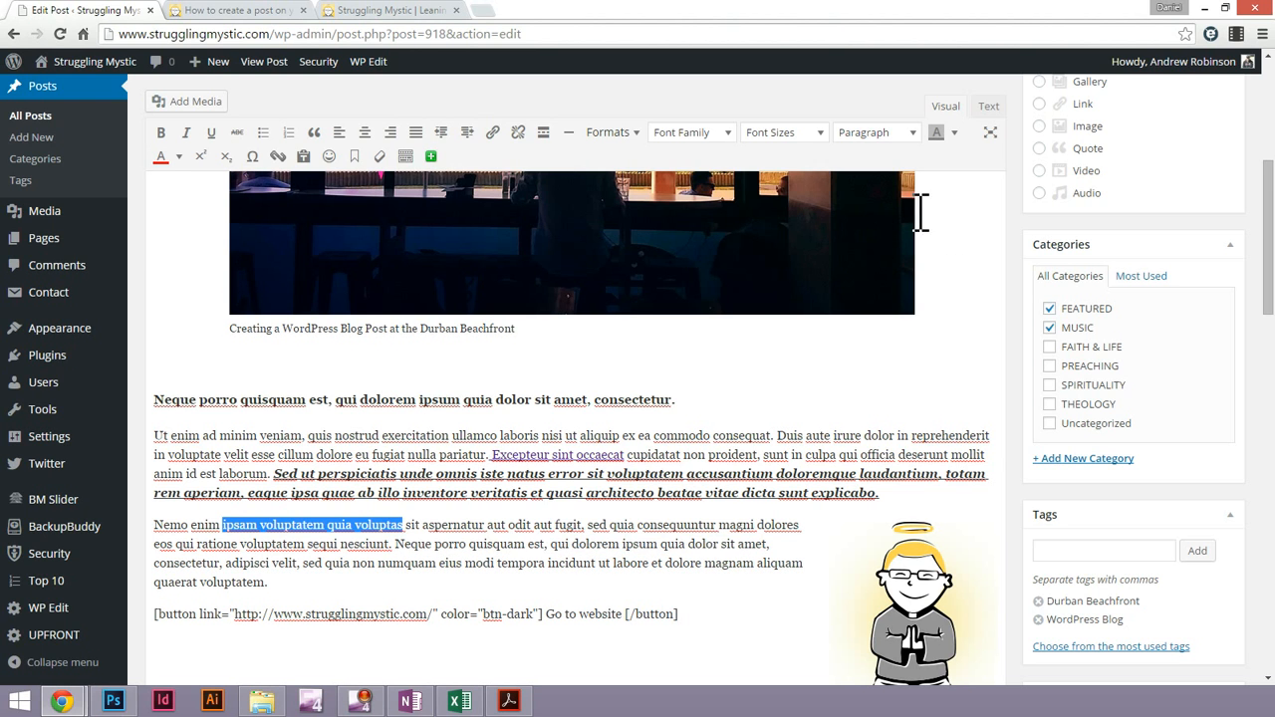
Highlight "Neque porro quisquam est, qu" in the second body paragraph with a yellow background
{"action": "left_click", "coordinate": [513, 543]}
{"action": "left_click_drag", "start_coordinate": [396, 543], "coordinate": [570, 546]}
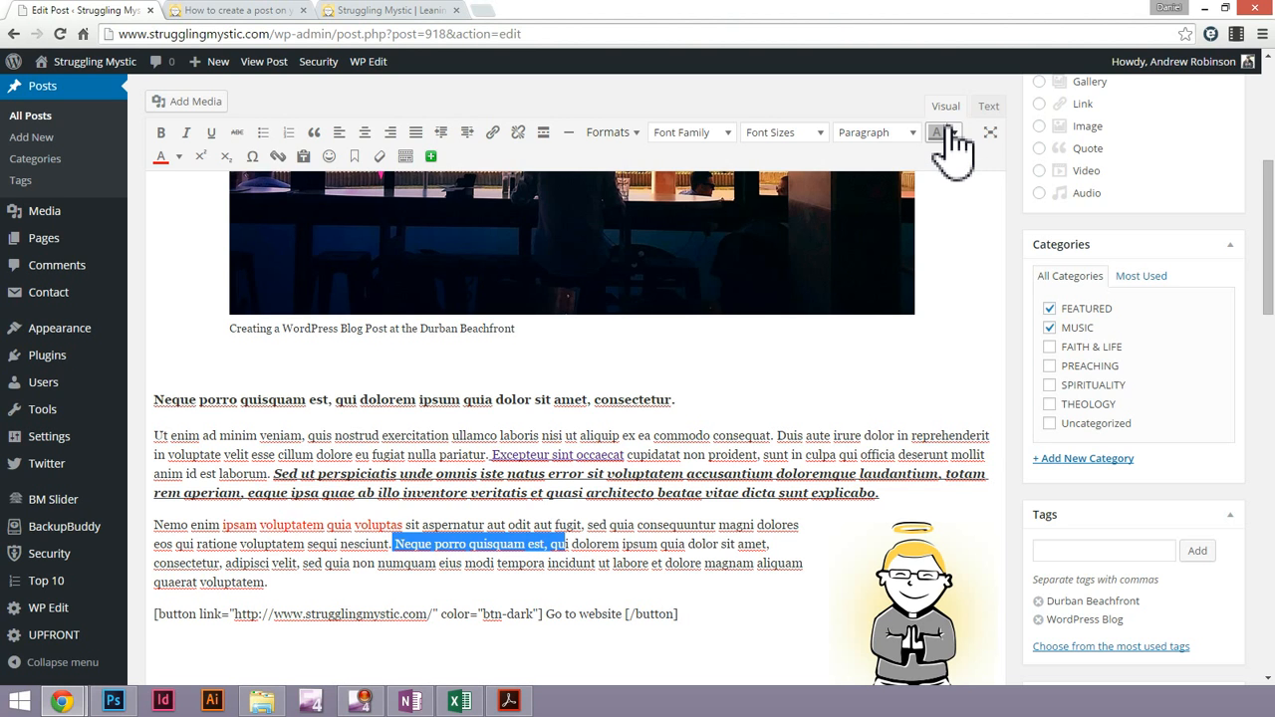
{"action": "left_click", "coordinate": [953, 132]}
{"action": "left_click", "coordinate": [969, 204]}
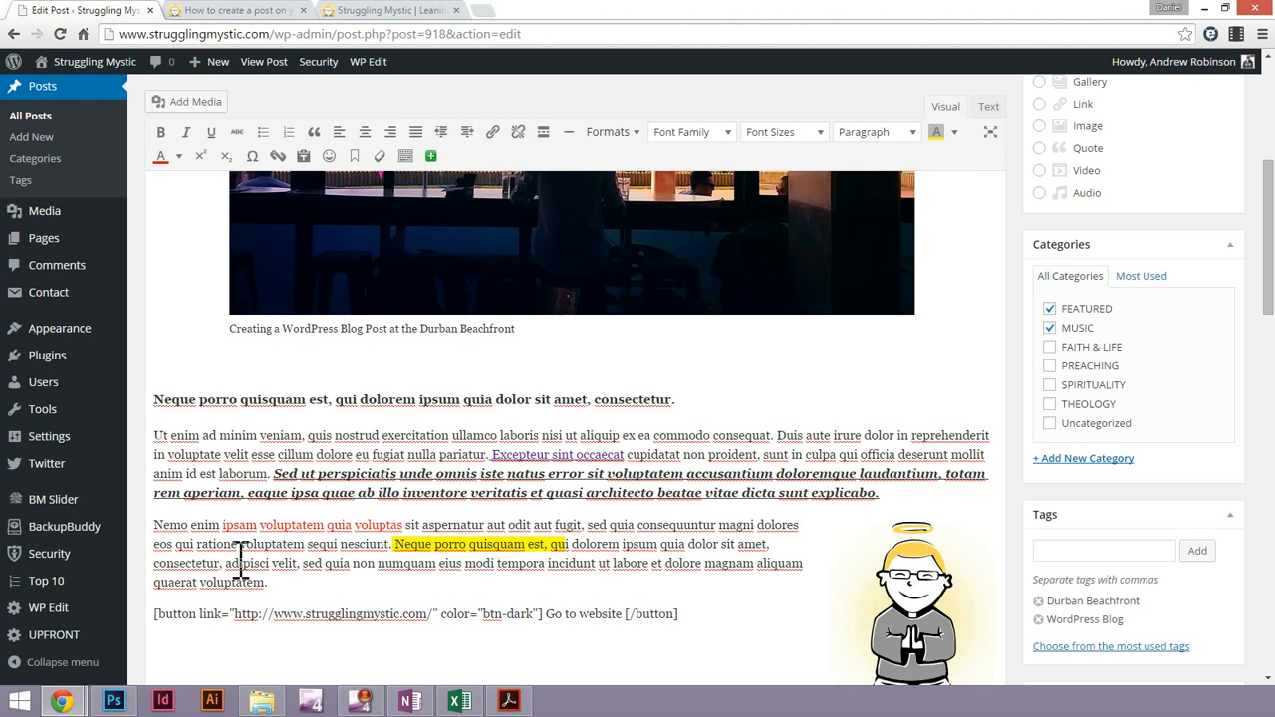
Format the paragraph beginning "Nemo enim" as a blockquote
{"action": "left_click_drag", "start_coordinate": [155, 525], "coordinate": [240, 571]}
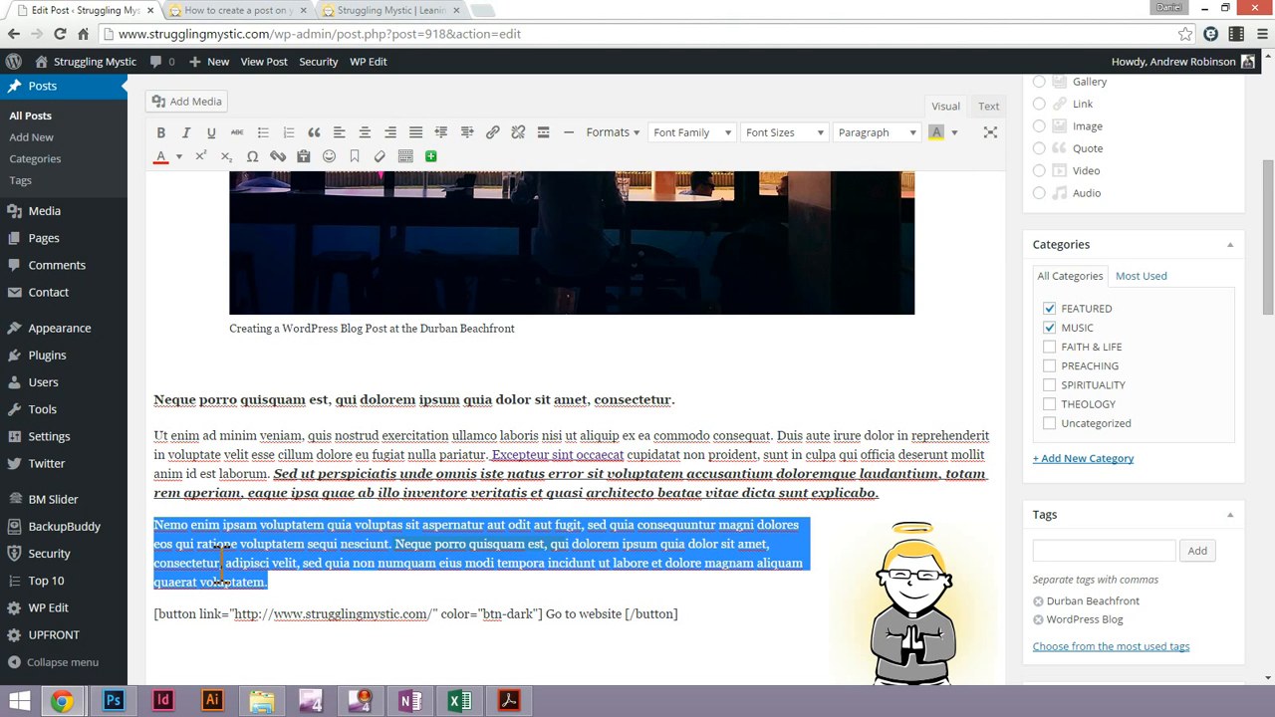
{"action": "left_click", "coordinate": [161, 525]}
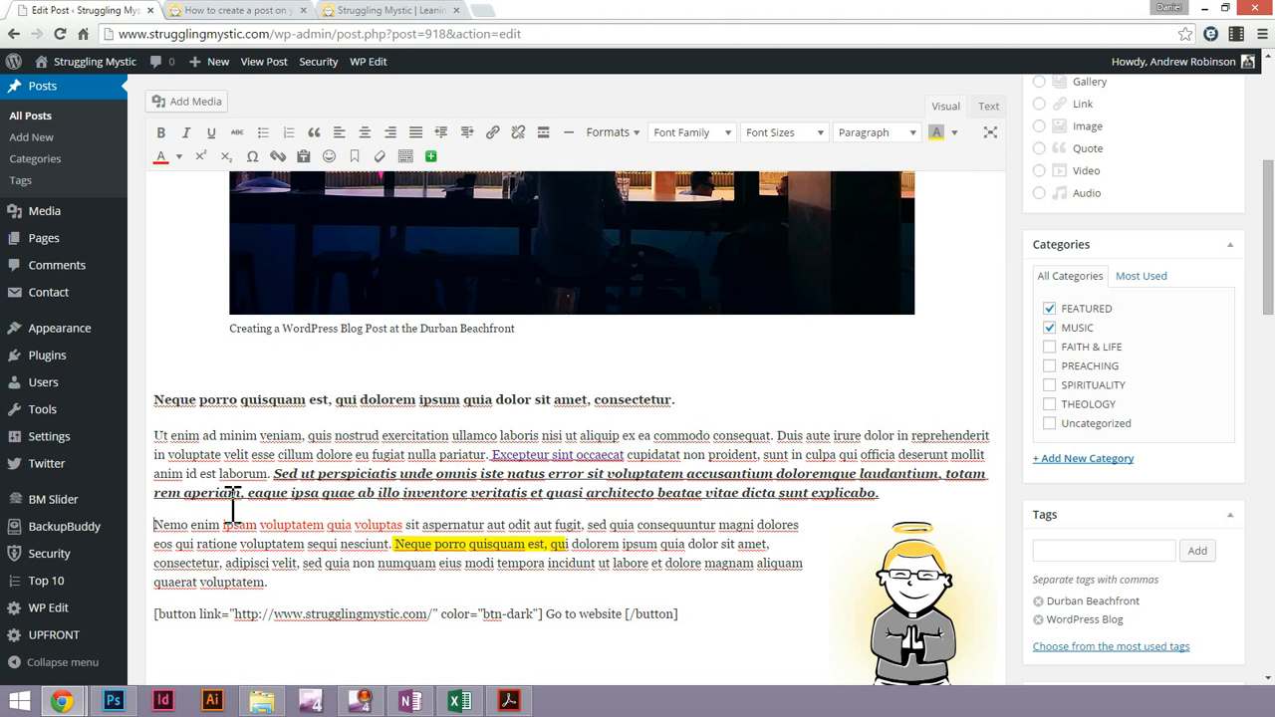
{"action": "left_click", "coordinate": [312, 134]}
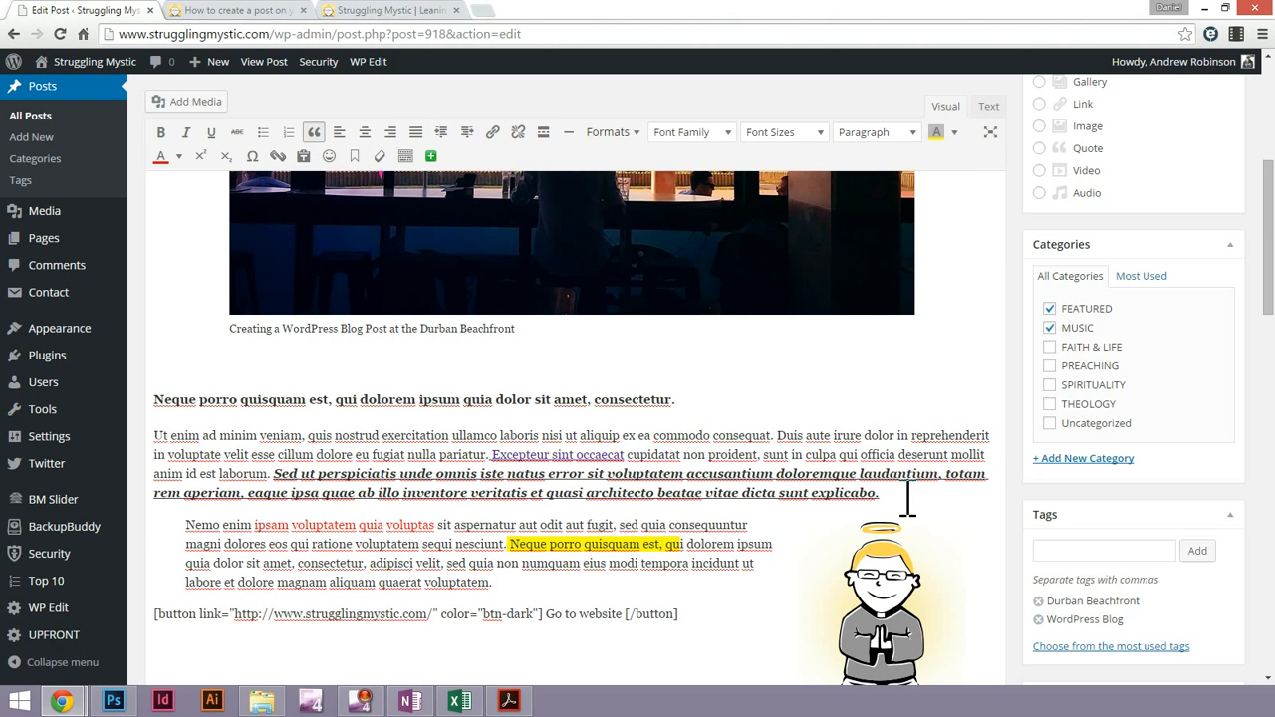
Copy the first body paragraph's text from "Ut enim ad minim veniam" to "pariatur." and paste it as a new paragraph above the button shortcode
{"action": "left_click_drag", "start_coordinate": [908, 498], "coordinate": [719, 492]}
{"action": "left_click", "coordinate": [633, 454]}
{"action": "triple_click", "coordinate": [638, 435]}
{"action": "left_click", "coordinate": [636, 435]}
{"action": "left_click_drag", "start_coordinate": [197, 435], "coordinate": [512, 453]}
{"action": "key", "text": "ctrl+c"}
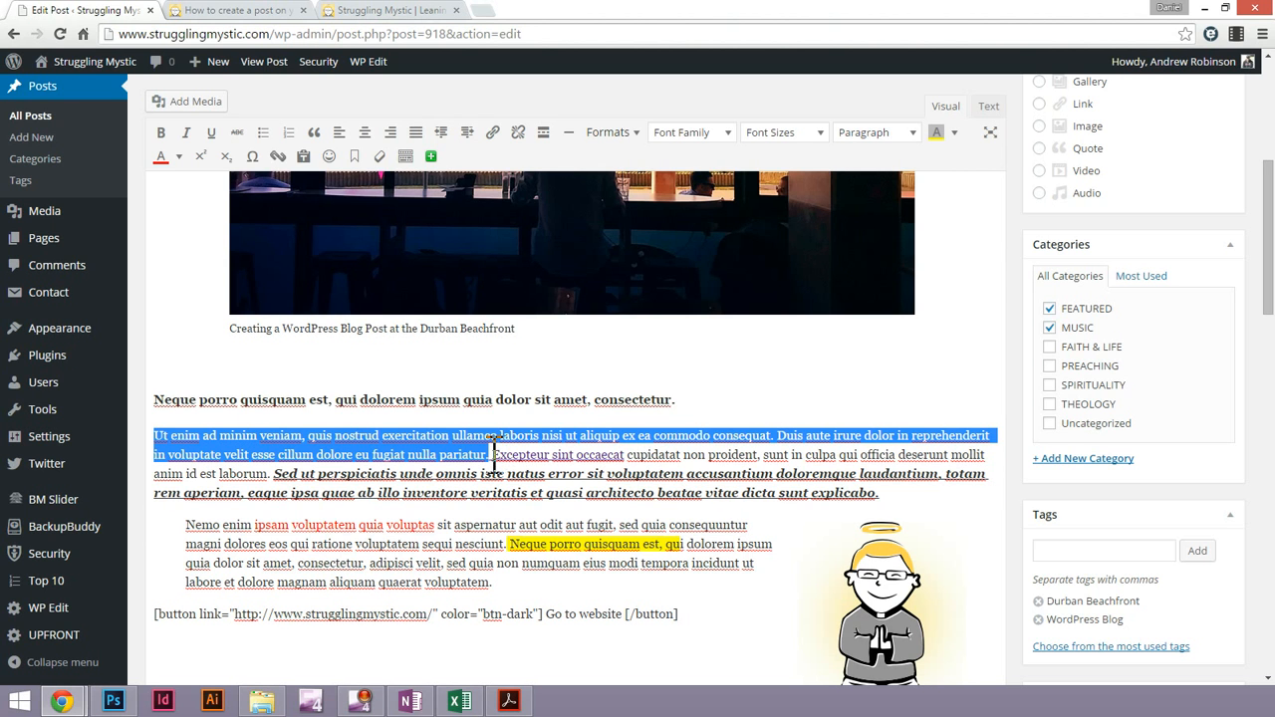
{"action": "left_click", "coordinate": [163, 614]}
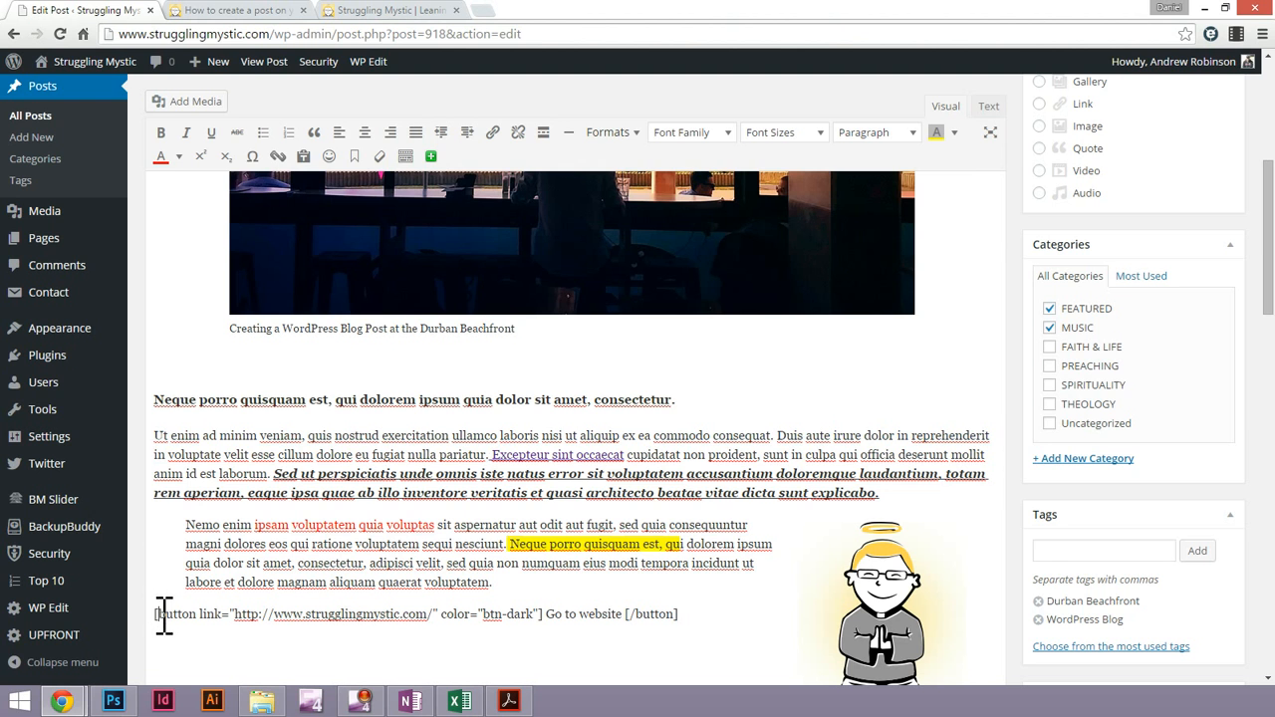
{"action": "key", "text": "ctrl+v"}
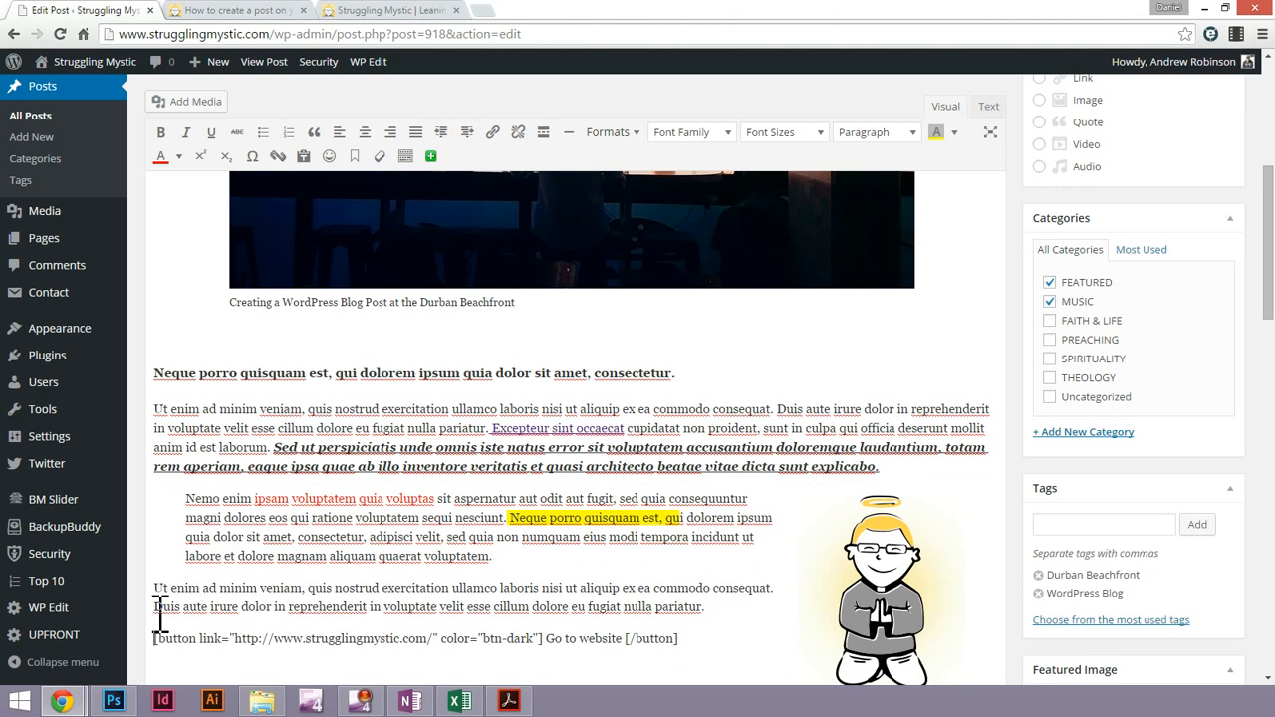
Try numbered and bulleted list formatting on the pasted paragraph, and restore its plain paragraph format
{"action": "triple_click", "coordinate": [192, 600]}
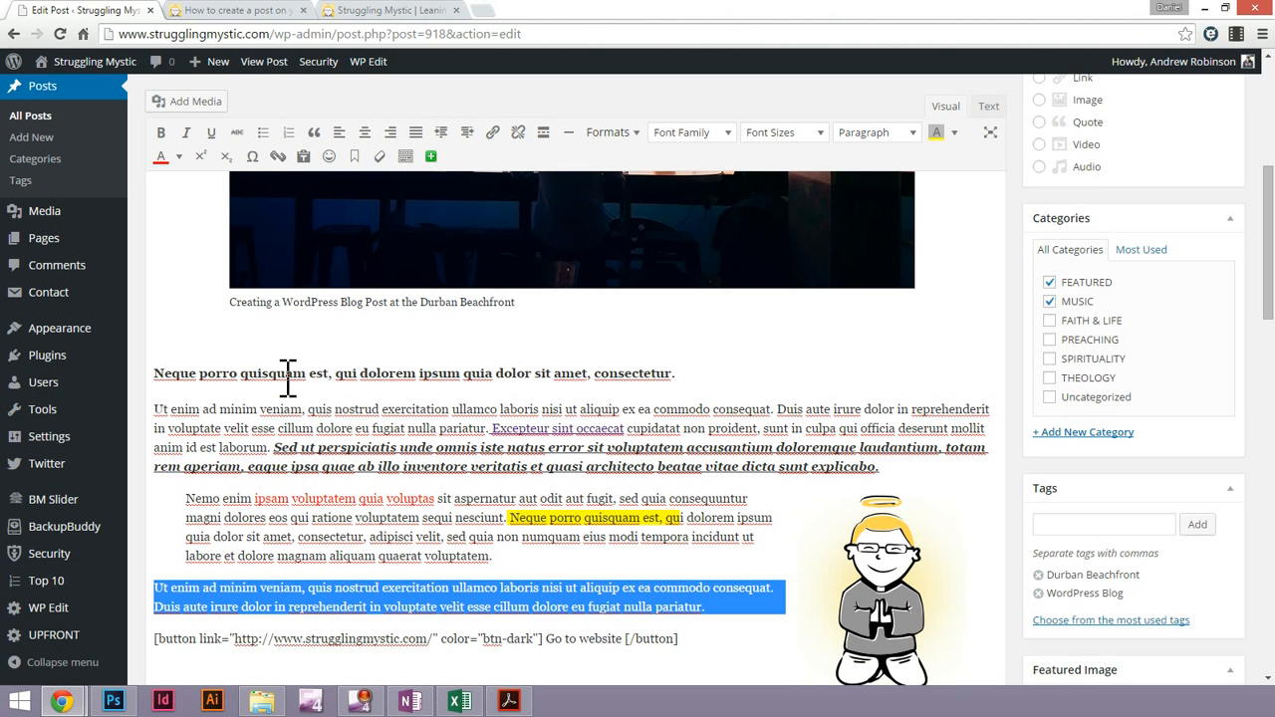
{"action": "left_click", "coordinate": [289, 137]}
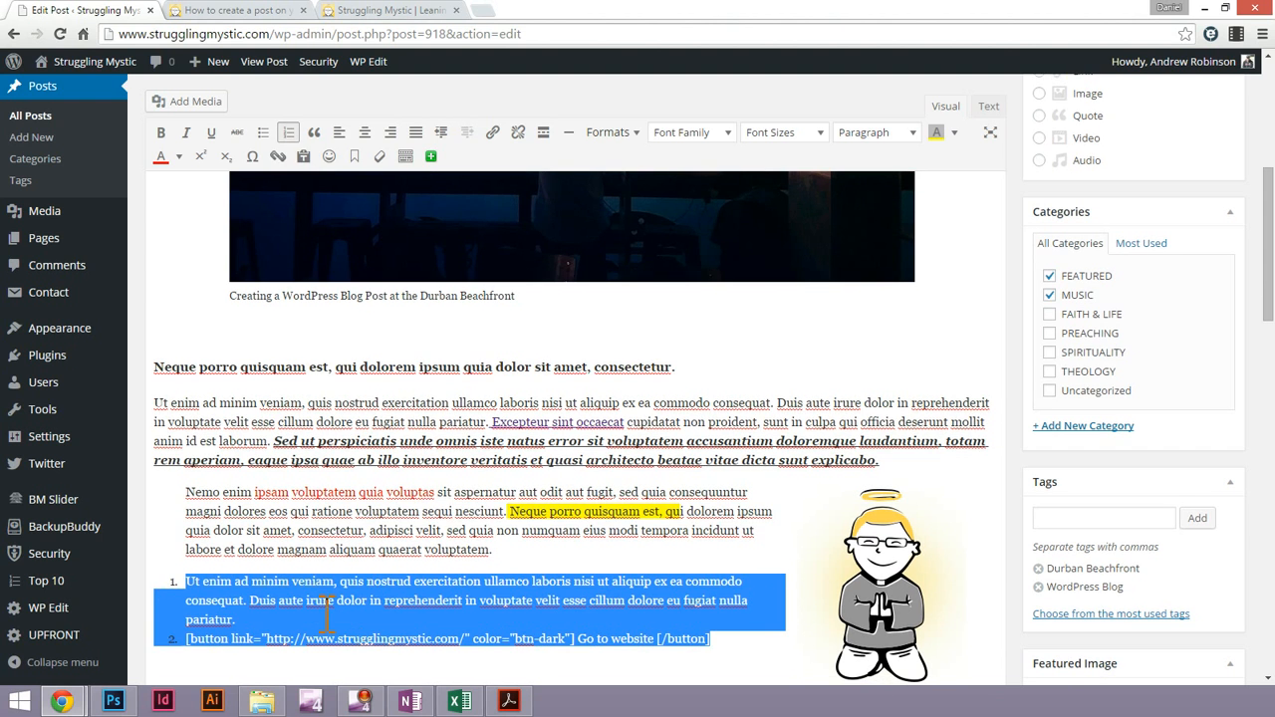
{"action": "key", "text": "ctrl+z"}
{"action": "left_click", "coordinate": [263, 133]}
{"action": "left_click", "coordinate": [263, 133]}
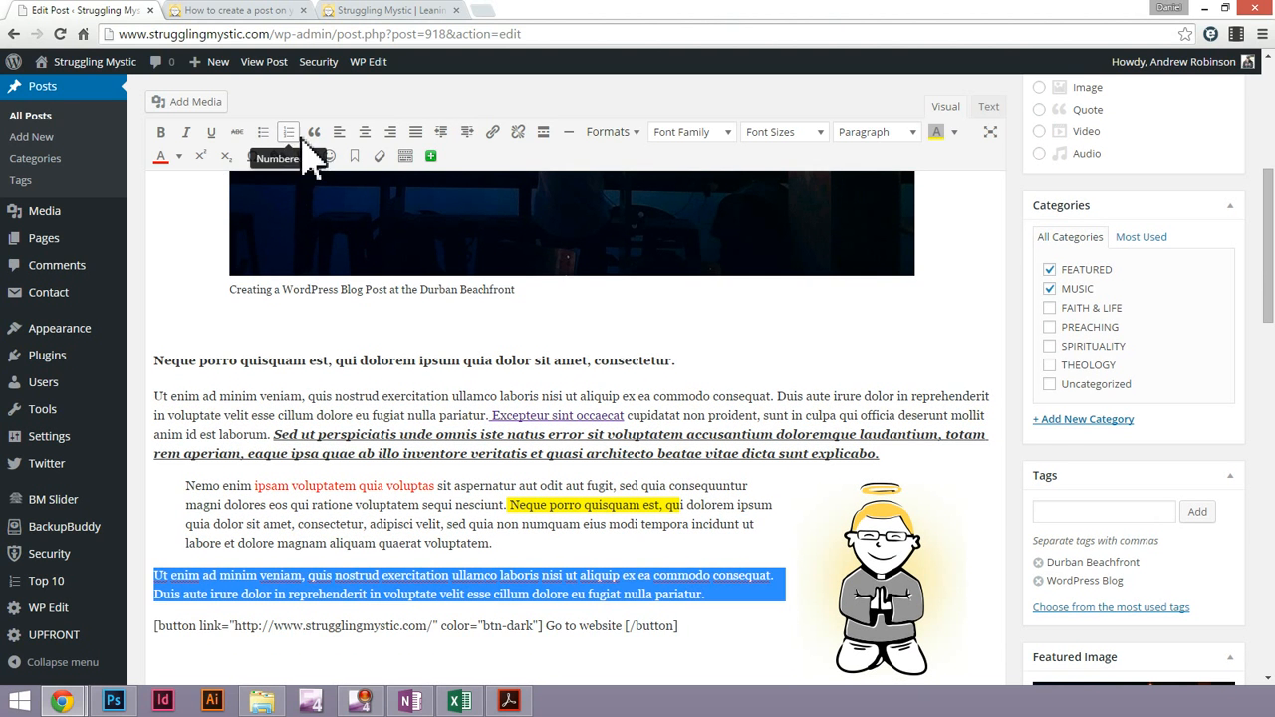
Try right and centre alignment on the pasted paragraph, and set it to justified
{"action": "left_click", "coordinate": [390, 138]}
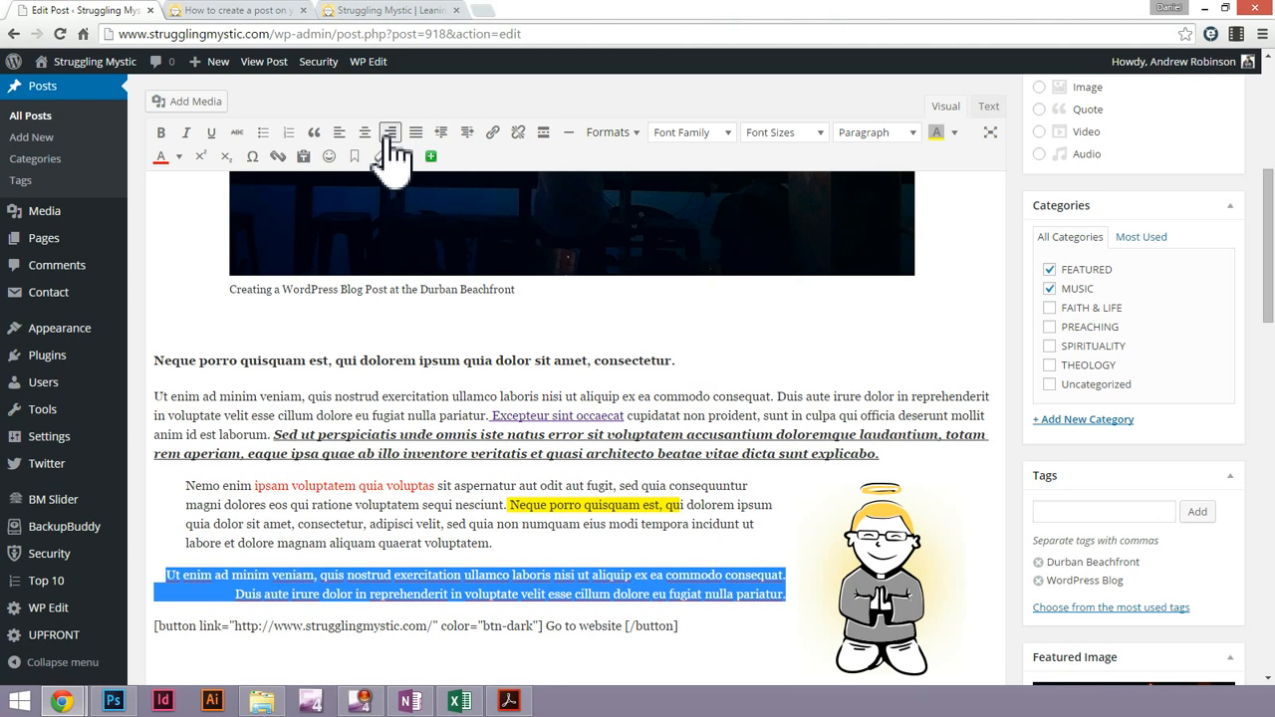
{"action": "left_click", "coordinate": [379, 136]}
{"action": "left_click", "coordinate": [362, 137]}
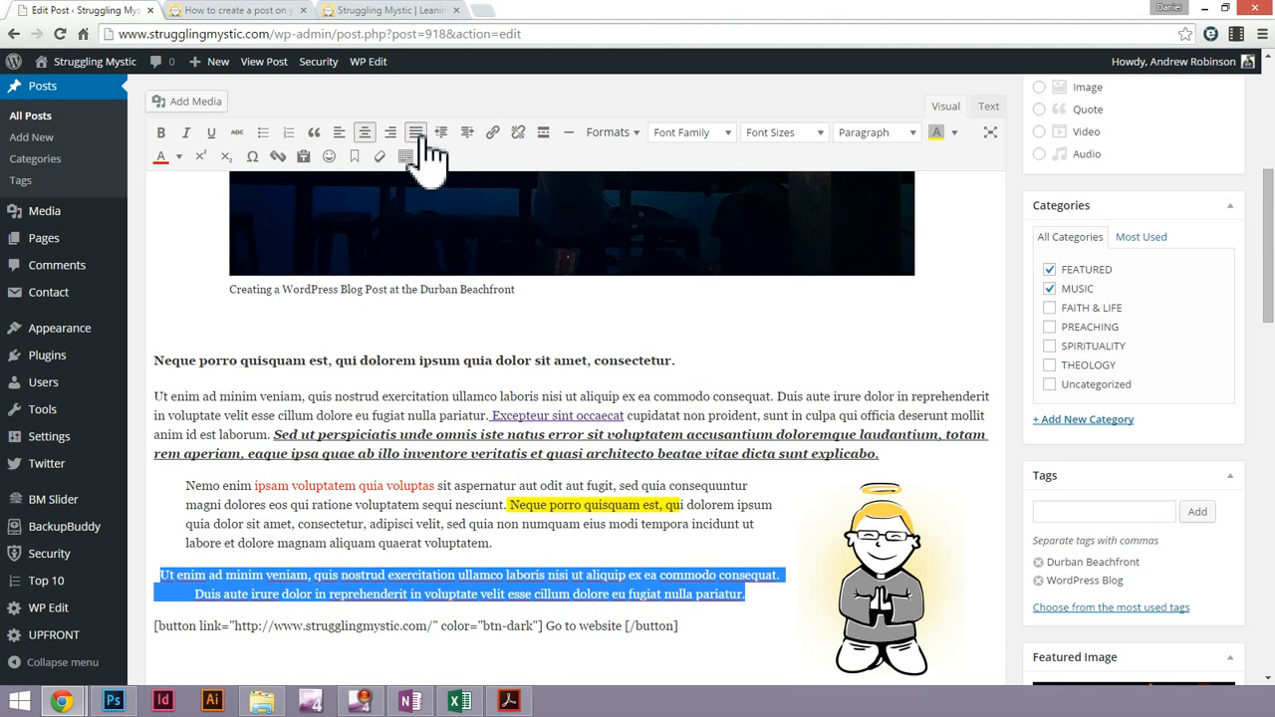
{"action": "left_click", "coordinate": [420, 138]}
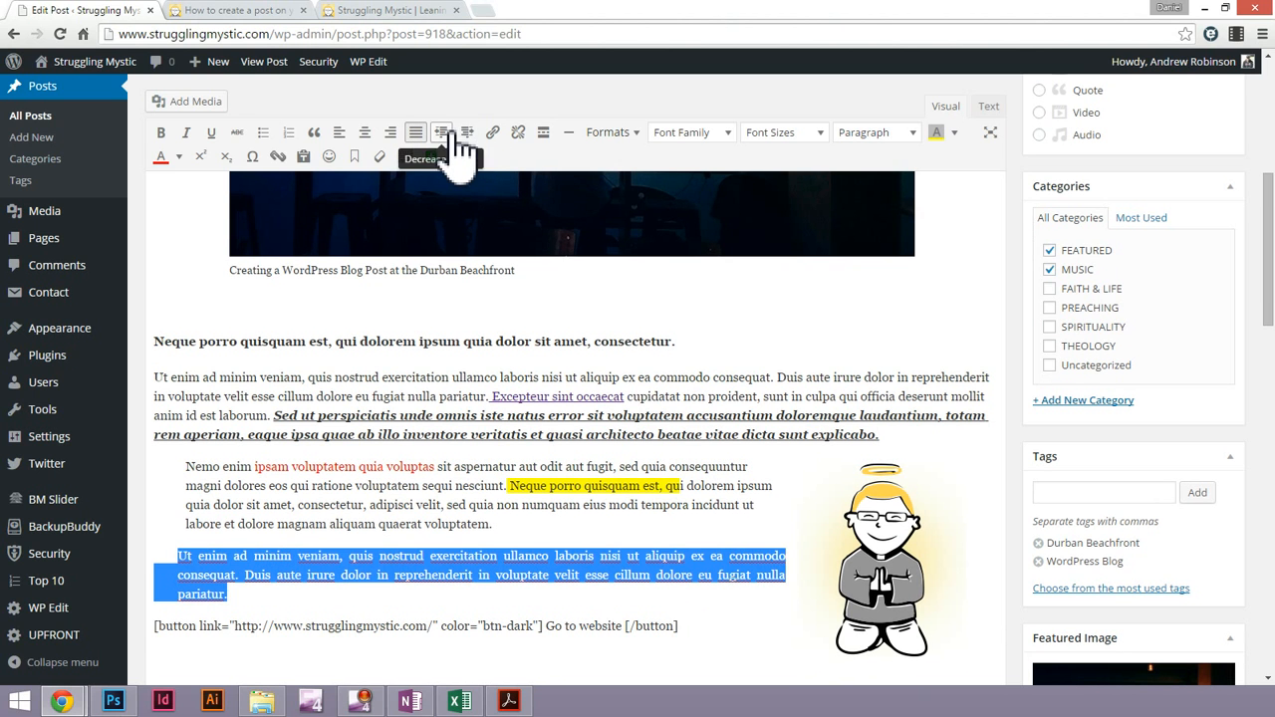
Indent the justified paragraph above the button shortcode by four levels
{"action": "left_click", "coordinate": [442, 133]}
{"action": "left_click", "coordinate": [466, 133]}
{"action": "left_click", "coordinate": [466, 133]}
{"action": "left_click", "coordinate": [466, 134]}
{"action": "left_click", "coordinate": [466, 133]}
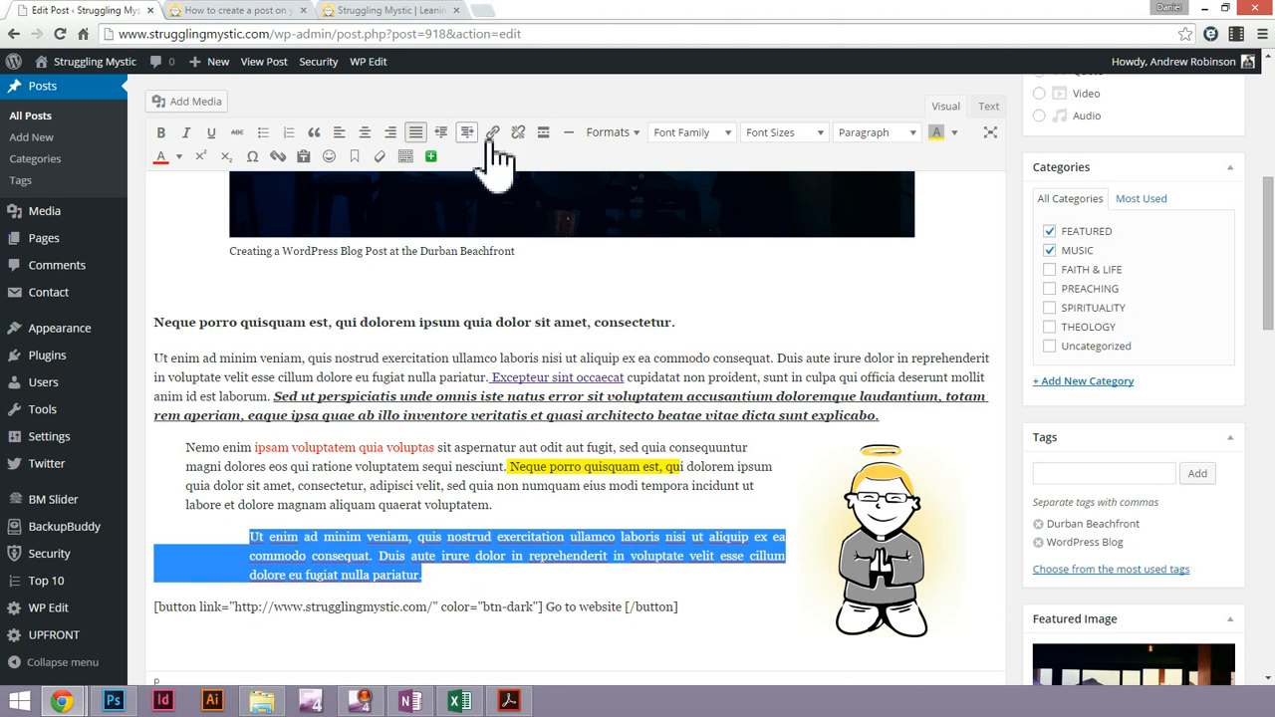
Insert a full-width horizontal line between the indented paragraph and the button shortcode
{"action": "left_click", "coordinate": [433, 576]}
{"action": "scroll", "coordinate": [435, 578], "scroll_direction": "down", "scroll_amount": 1}
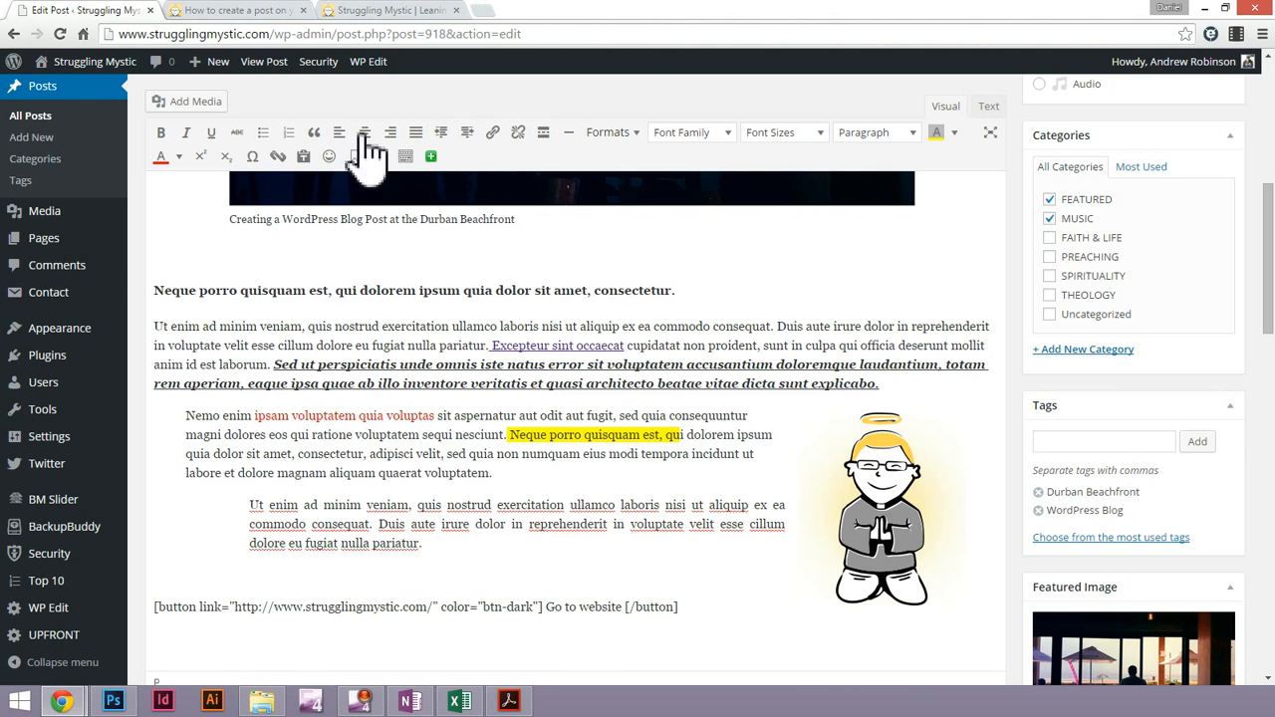
{"action": "left_click", "coordinate": [449, 140]}
{"action": "left_click", "coordinate": [572, 141]}
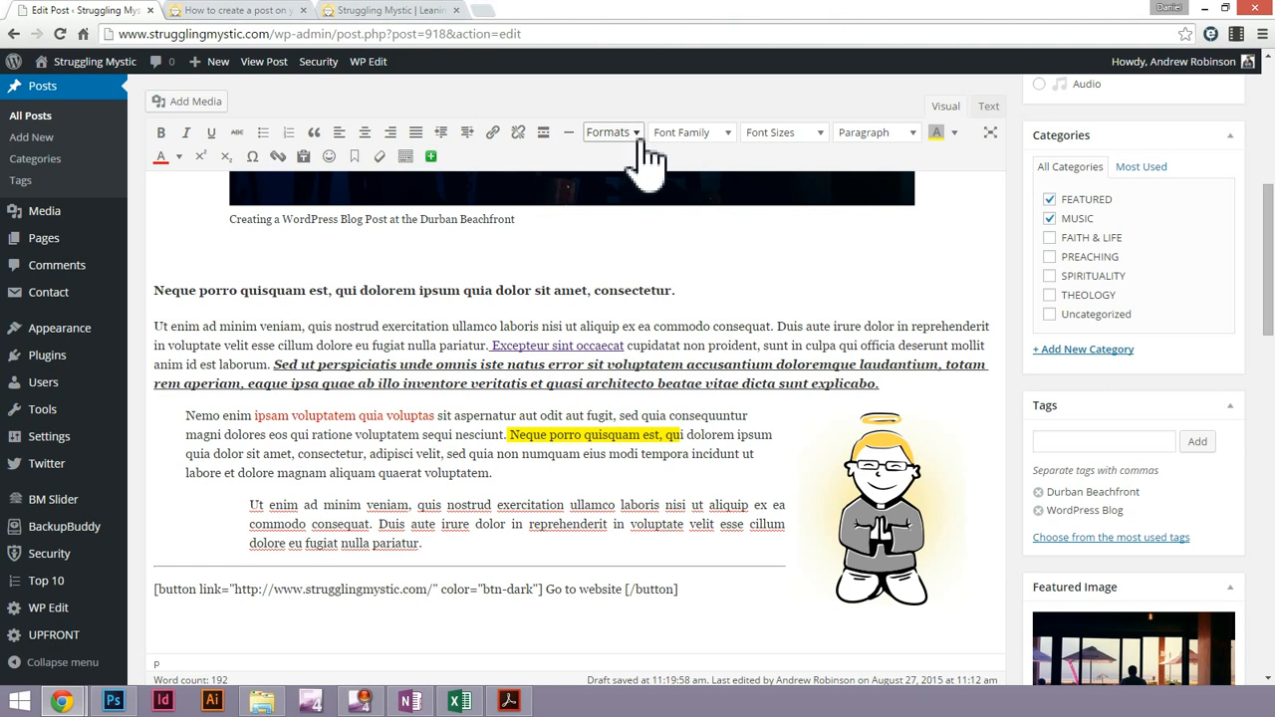
Examine the editor's available font families, font sizes, paragraph styles, and block and alignment formats
{"action": "left_click", "coordinate": [723, 139]}
{"action": "left_click_drag", "start_coordinate": [773, 223], "coordinate": [776, 161]}
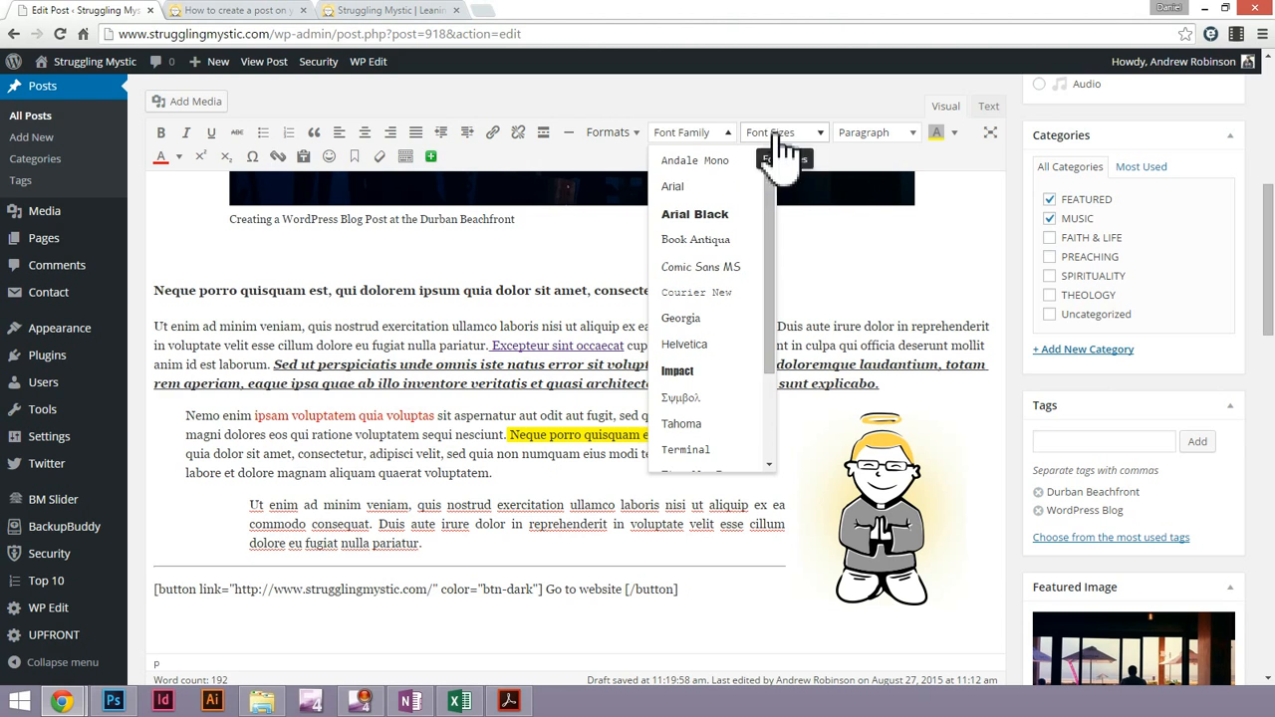
{"action": "left_click", "coordinate": [797, 133]}
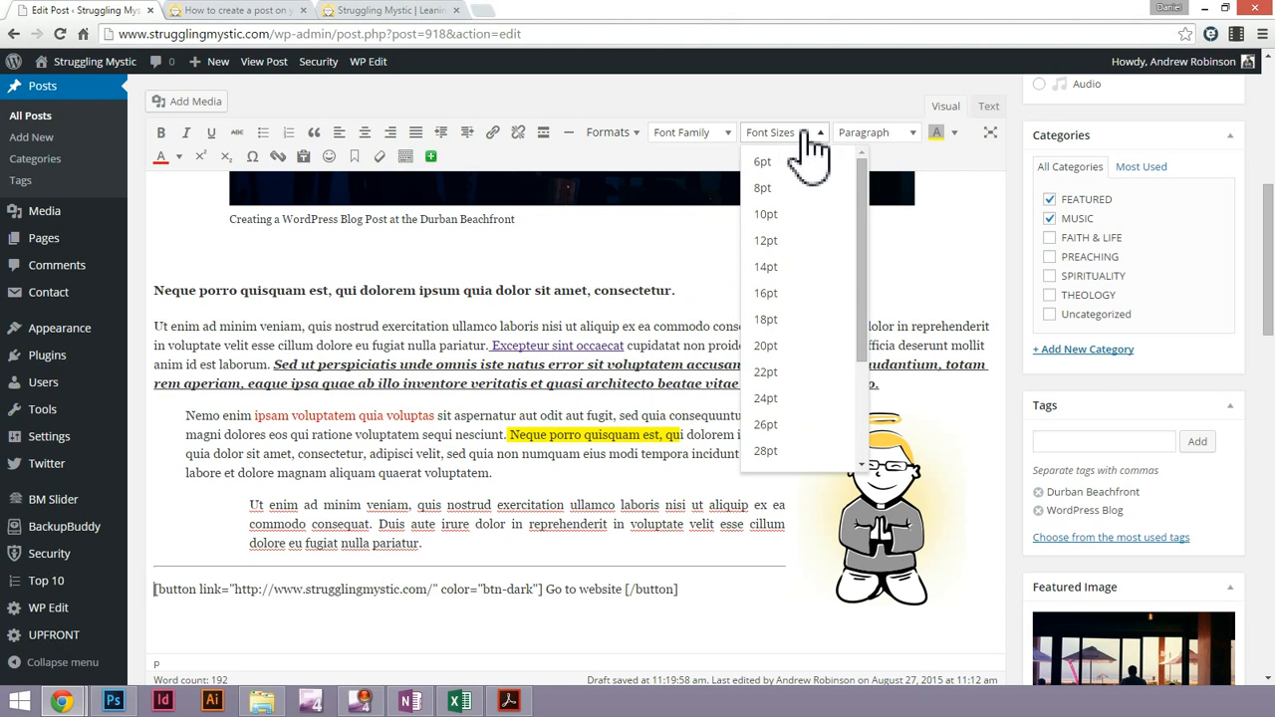
{"action": "left_click", "coordinate": [885, 136]}
{"action": "left_click", "coordinate": [887, 137]}
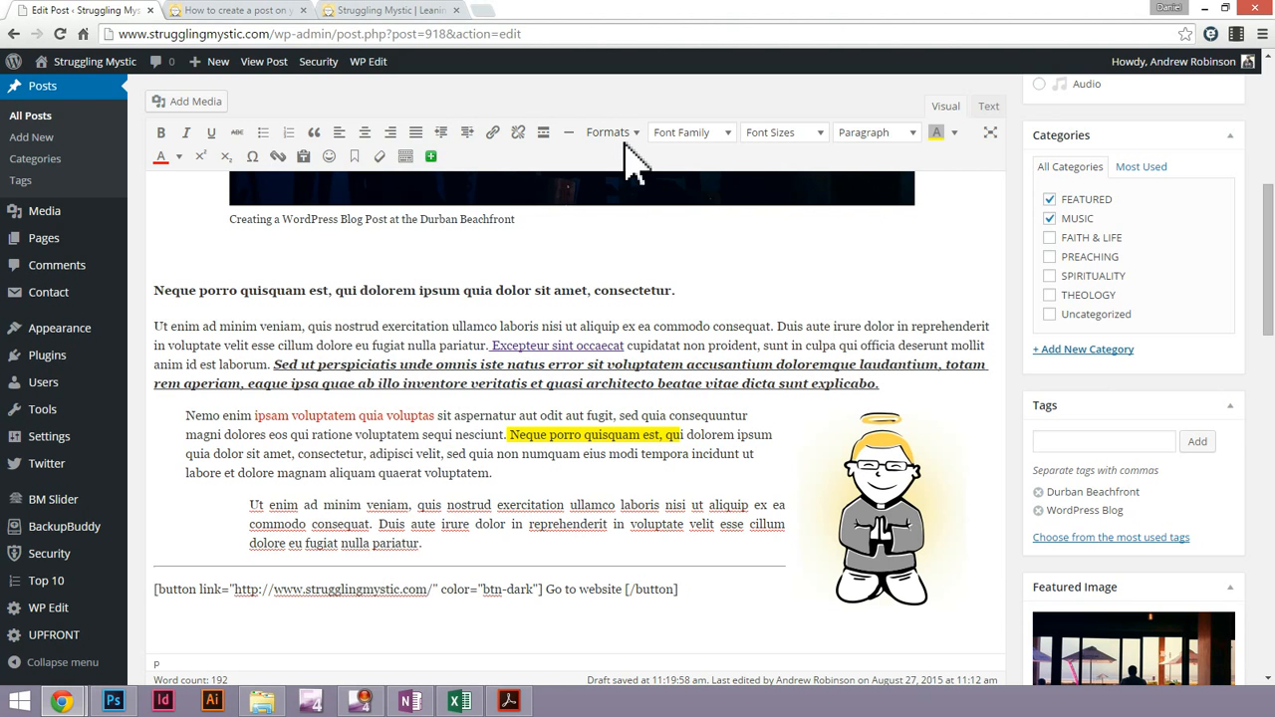
{"action": "left_click", "coordinate": [625, 137]}
{"action": "mouse_move", "coordinate": [642, 218]}
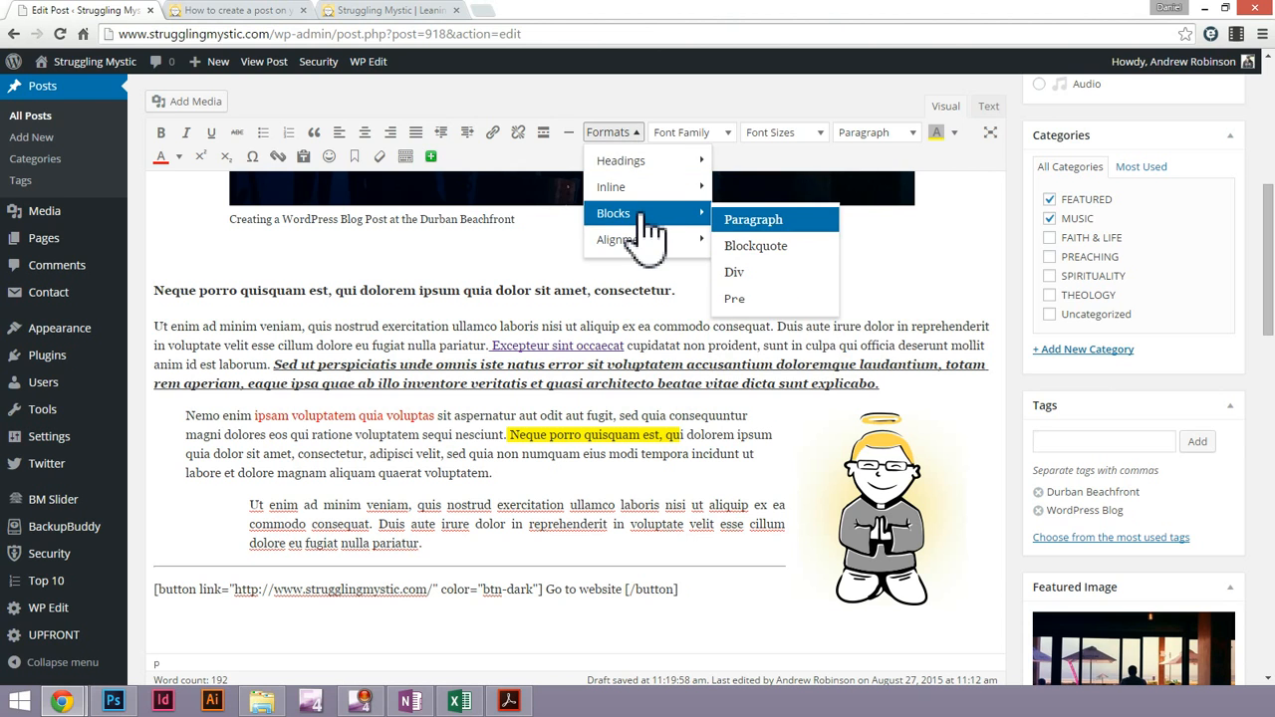
{"action": "mouse_move", "coordinate": [648, 247]}
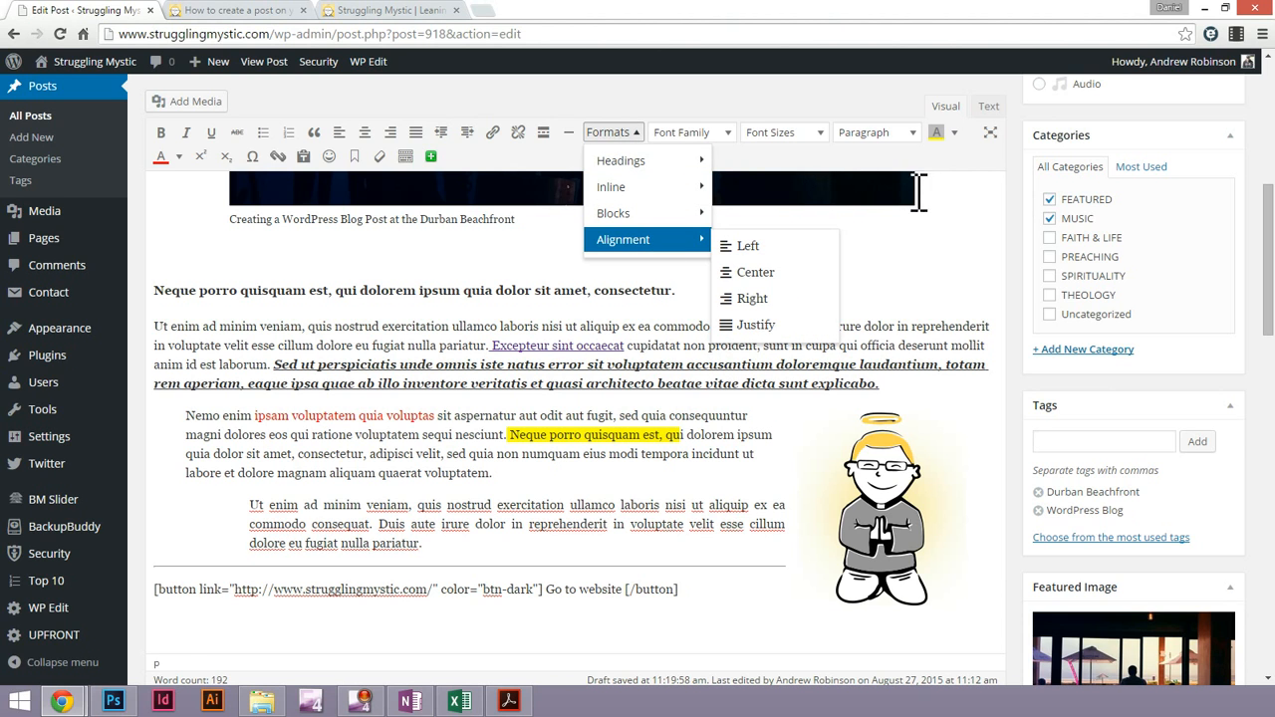
{"action": "left_click", "coordinate": [979, 176]}
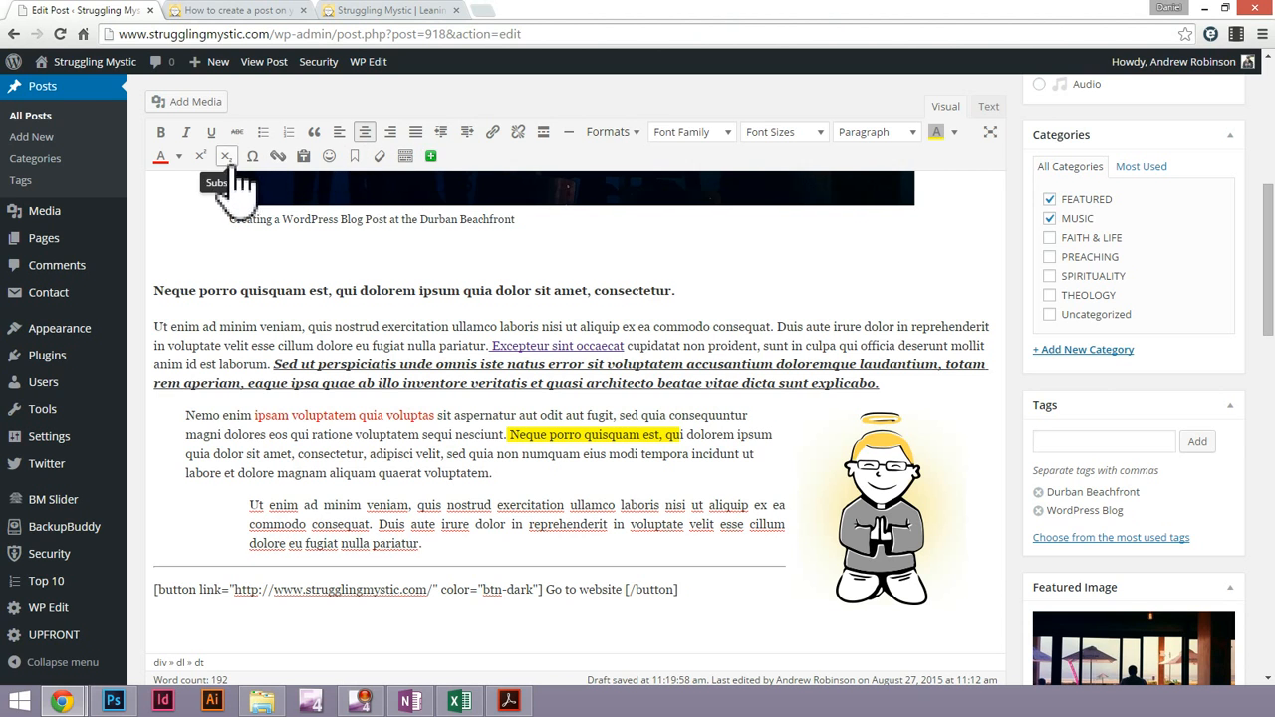
Try inserting a sunglasses smiley beneath the captioned beachfront image, and remove it
{"action": "left_click", "coordinate": [330, 157]}
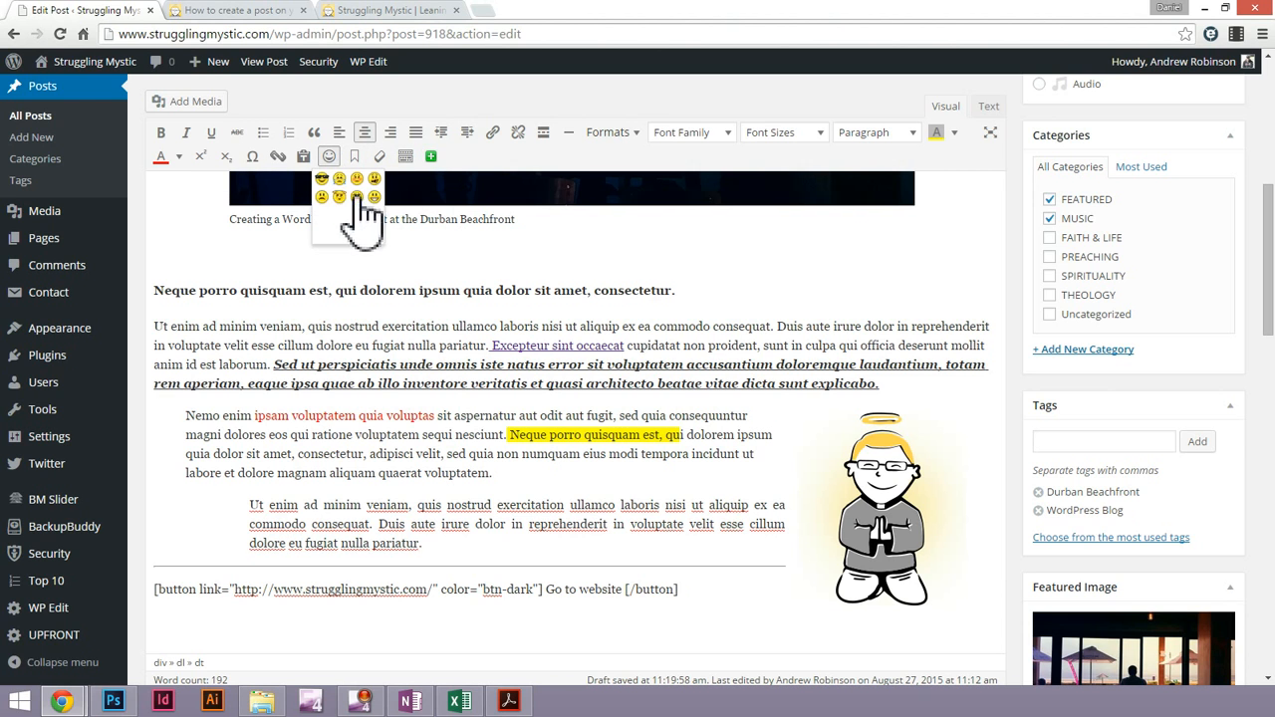
{"action": "left_click", "coordinate": [321, 179]}
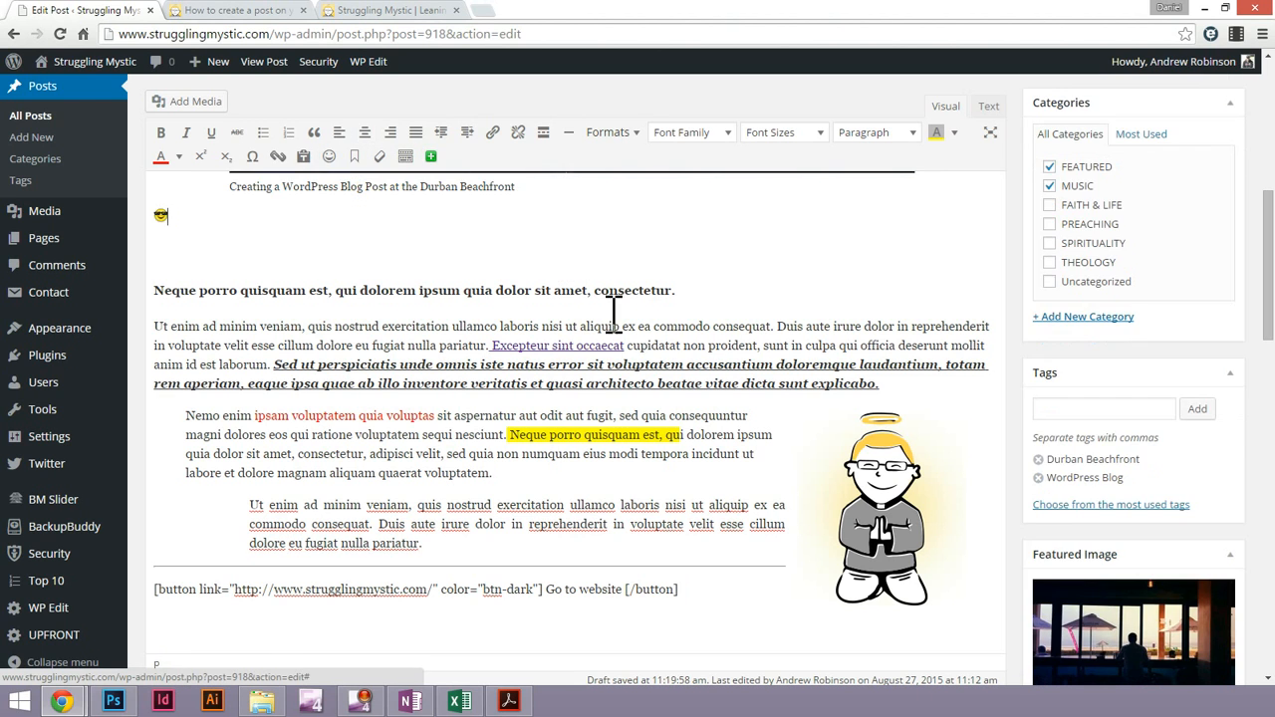
{"action": "key", "text": "BackSpace"}
{"action": "key", "text": "BackSpace"}
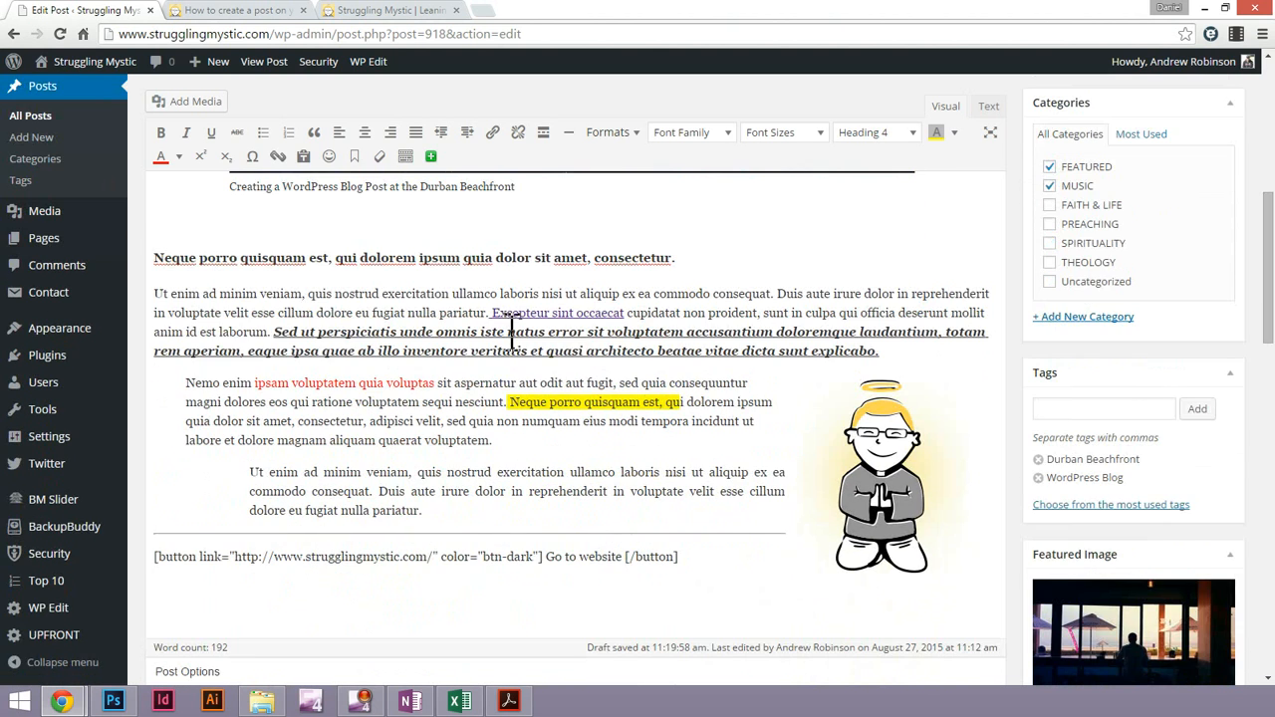
Update the post with the formatting changes and reload its published page
{"action": "scroll", "coordinate": [1096, 311], "scroll_direction": "up", "scroll_amount": 3}
{"action": "left_click", "coordinate": [1208, 114]}
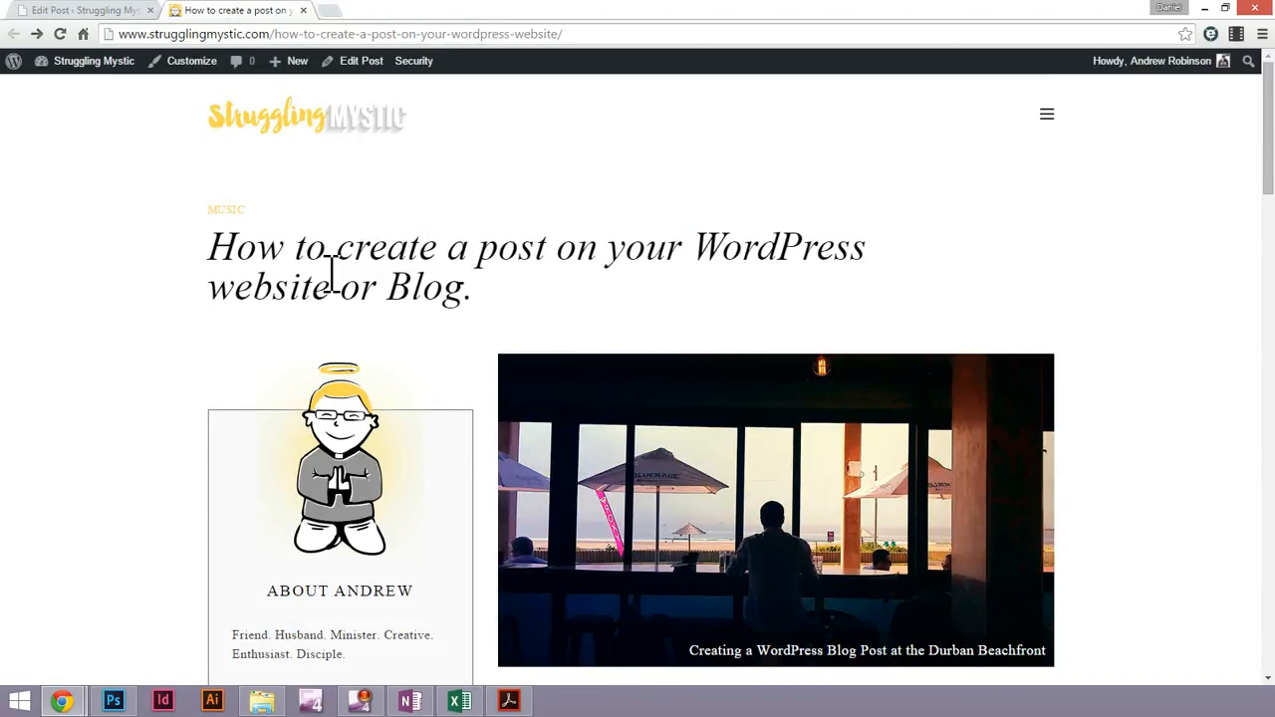
{"action": "key", "text": "F5"}
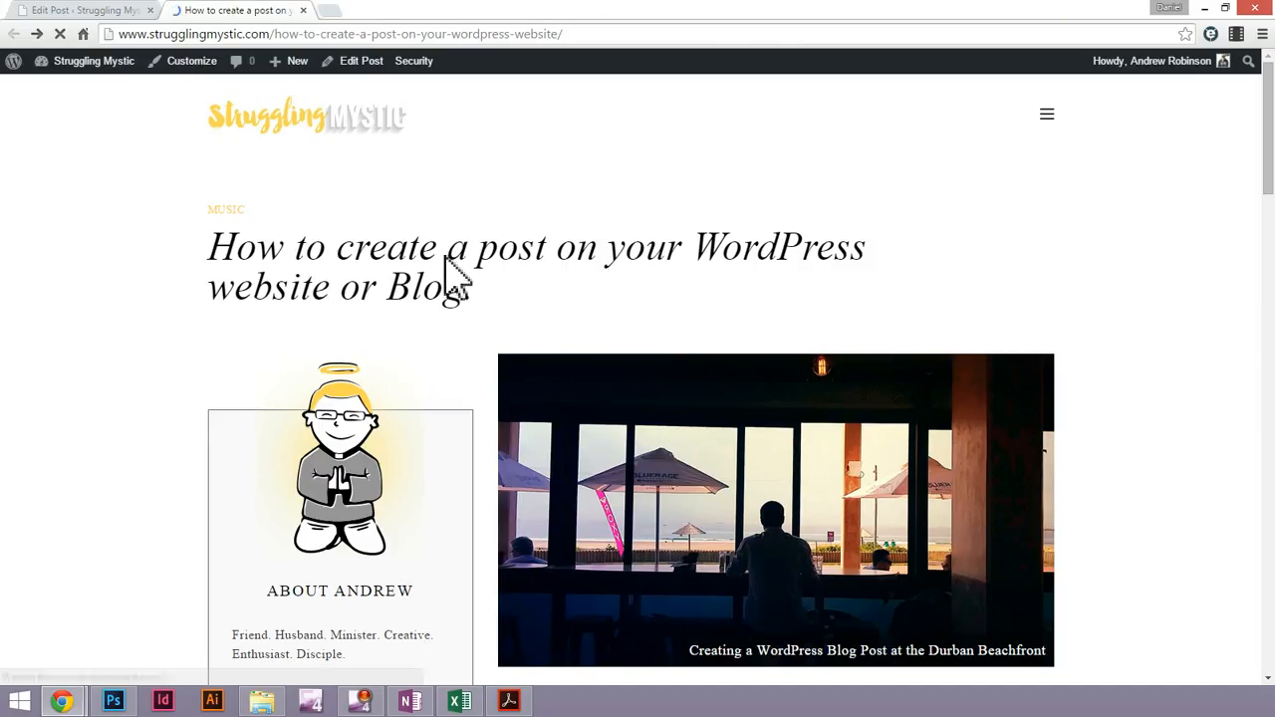
Examine the published post's heading, link, coloured and highlighted text, indented justified paragraph, horizontal line and button
{"action": "scroll", "coordinate": [495, 265], "scroll_direction": "down", "scroll_amount": 3}
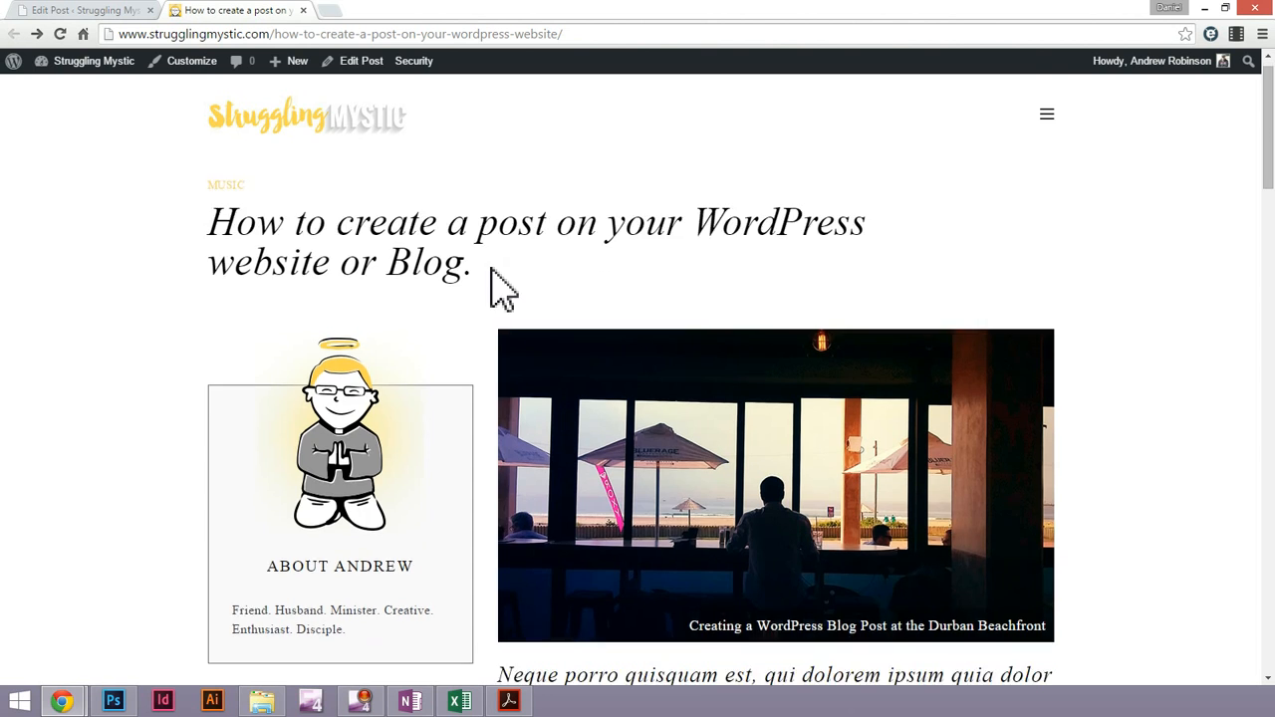
{"action": "scroll", "coordinate": [928, 439], "scroll_direction": "down", "scroll_amount": 1}
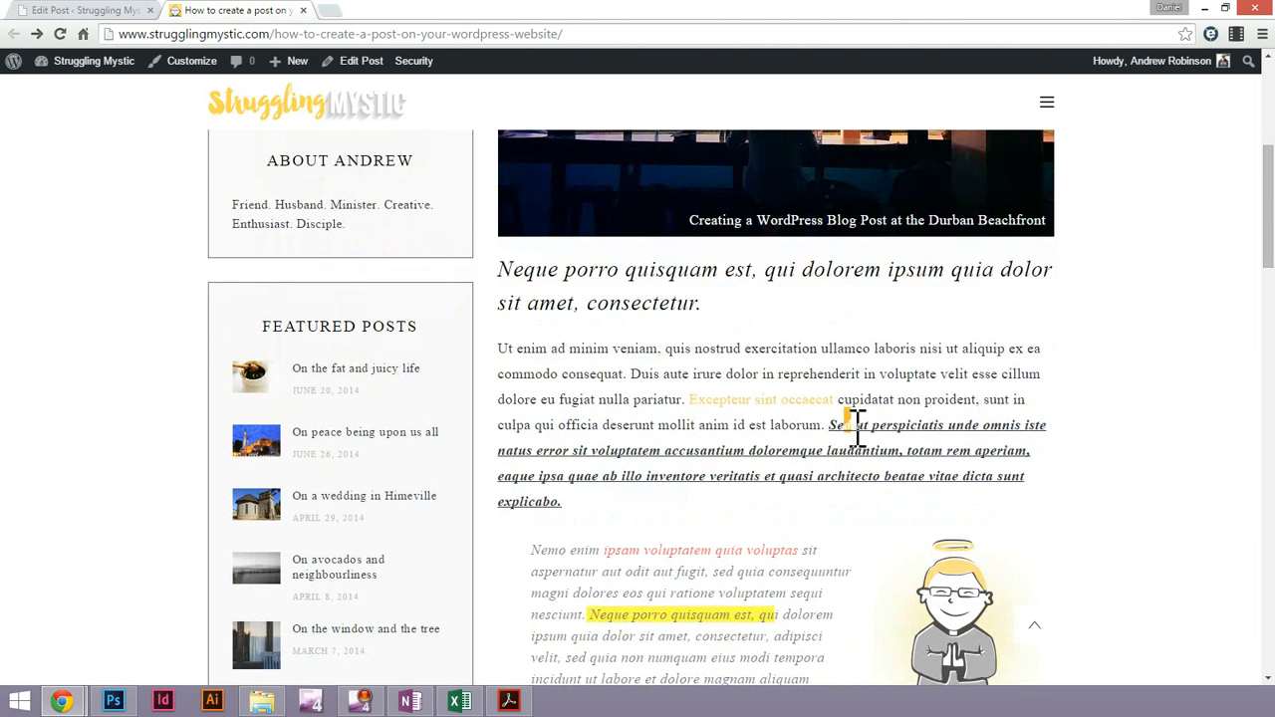
{"action": "scroll", "coordinate": [874, 512], "scroll_direction": "down", "scroll_amount": 2}
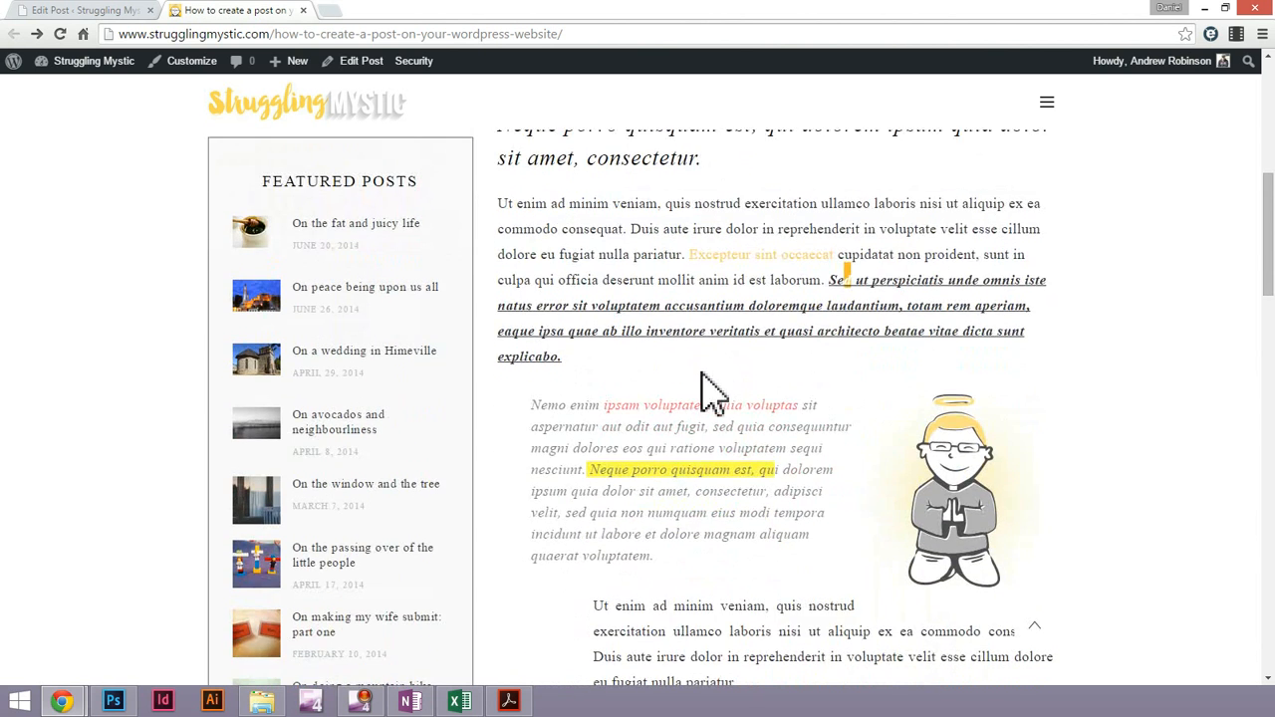
{"action": "scroll", "coordinate": [711, 394], "scroll_direction": "down", "scroll_amount": 3}
{"action": "scroll", "coordinate": [732, 522], "scroll_direction": "down", "scroll_amount": 1}
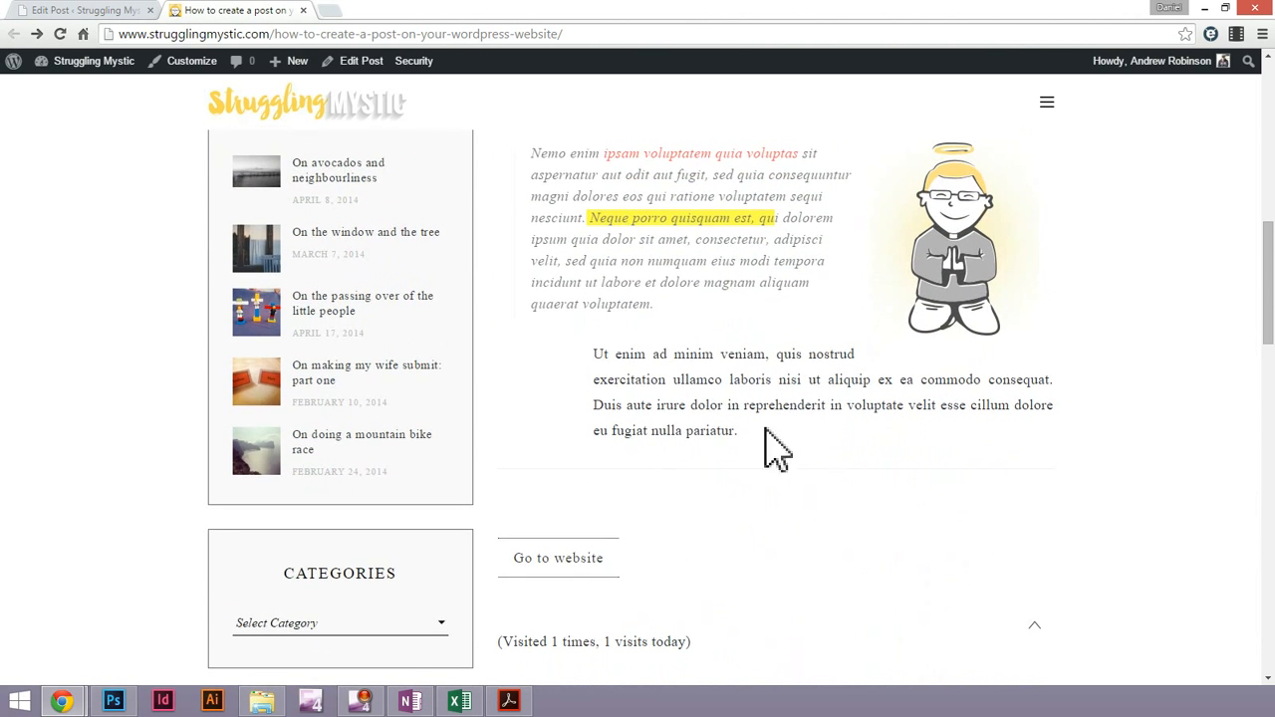
{"action": "triple_click", "coordinate": [723, 399]}
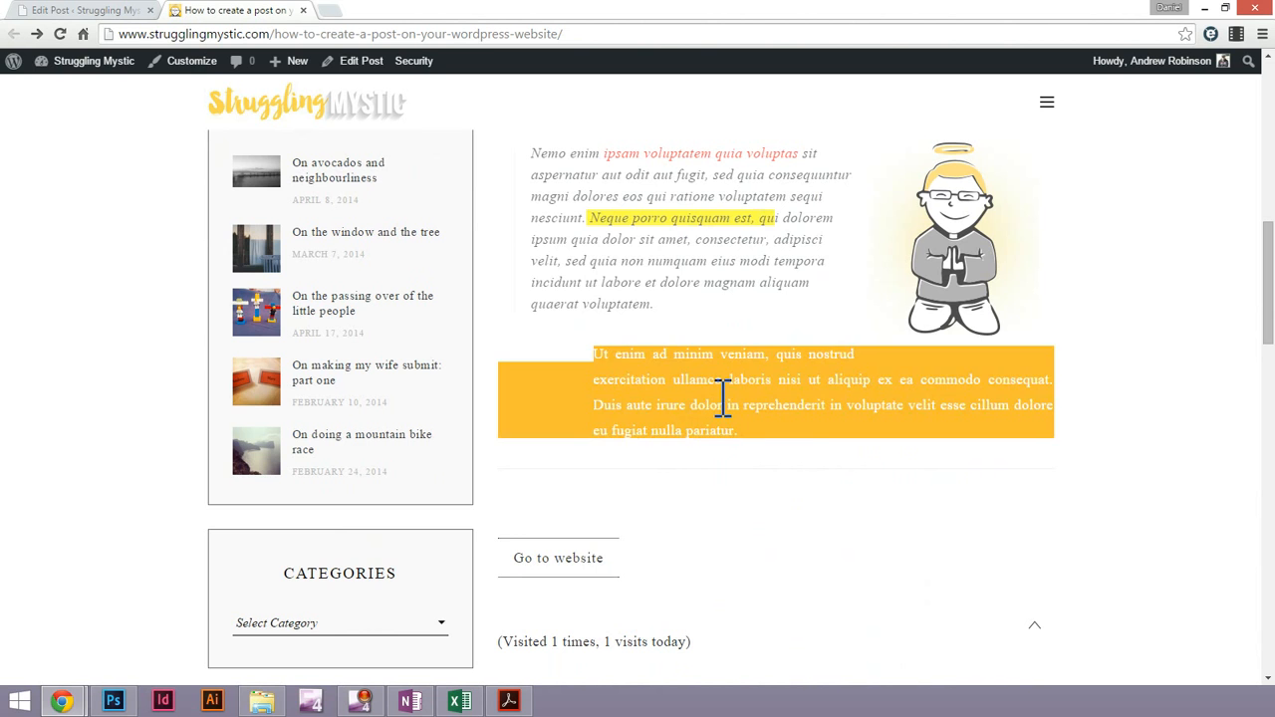
{"action": "left_click", "coordinate": [787, 403]}
{"action": "scroll", "coordinate": [826, 441], "scroll_direction": "up", "scroll_amount": 2}
{"action": "scroll", "coordinate": [1053, 379], "scroll_direction": "up", "scroll_amount": 5}
{"action": "scroll", "coordinate": [1056, 383], "scroll_direction": "down", "scroll_amount": 5}
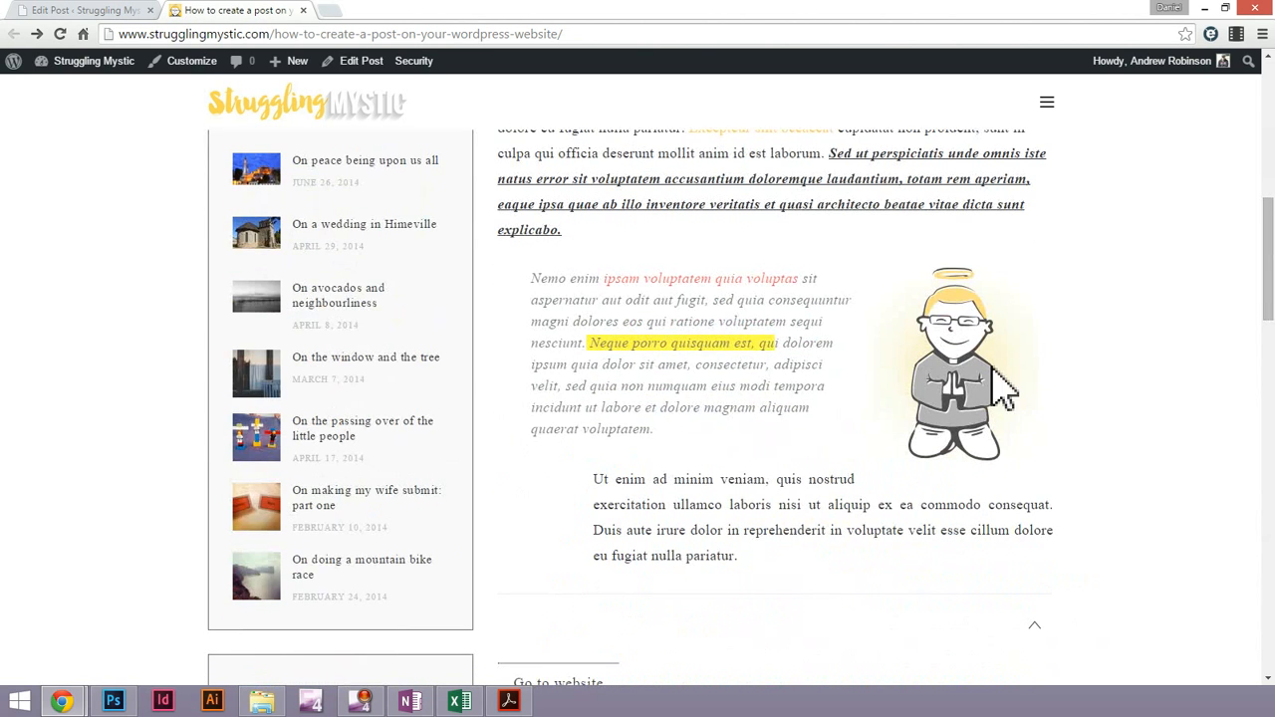
{"action": "scroll", "coordinate": [745, 389], "scroll_direction": "up", "scroll_amount": 1}
{"action": "scroll", "coordinate": [735, 377], "scroll_direction": "up", "scroll_amount": 5}
{"action": "scroll", "coordinate": [740, 394], "scroll_direction": "down", "scroll_amount": 5}
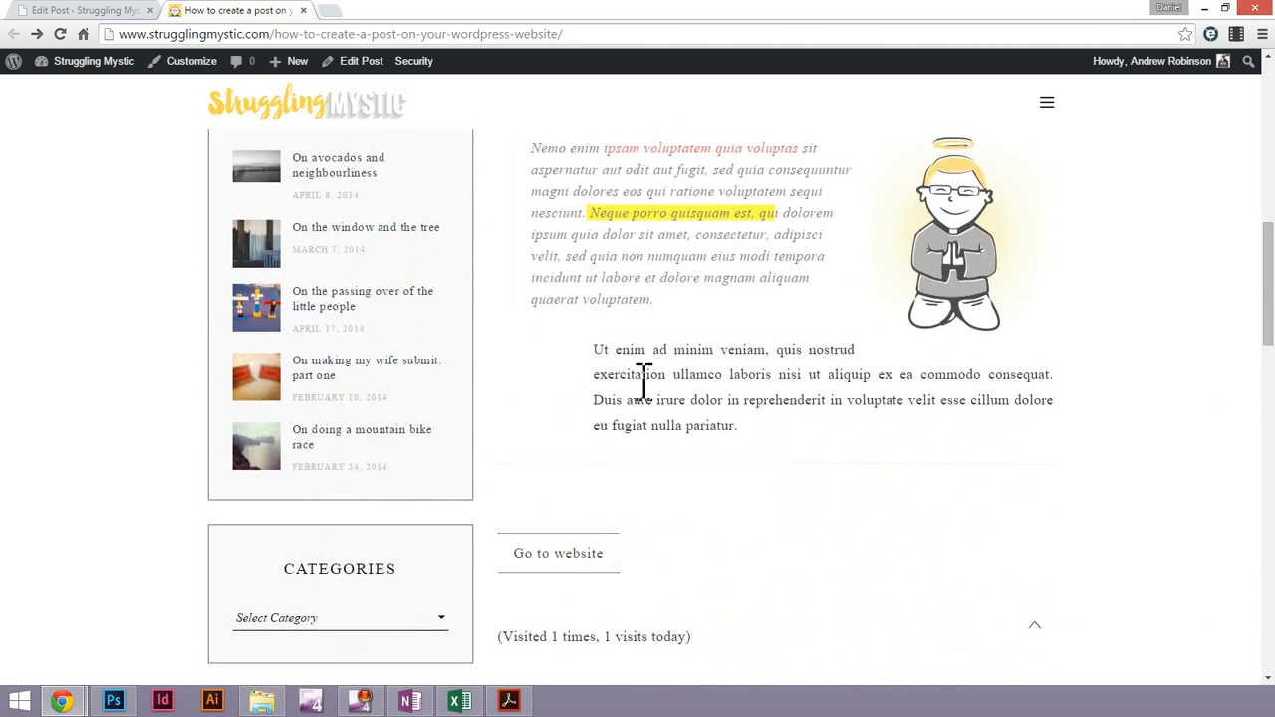